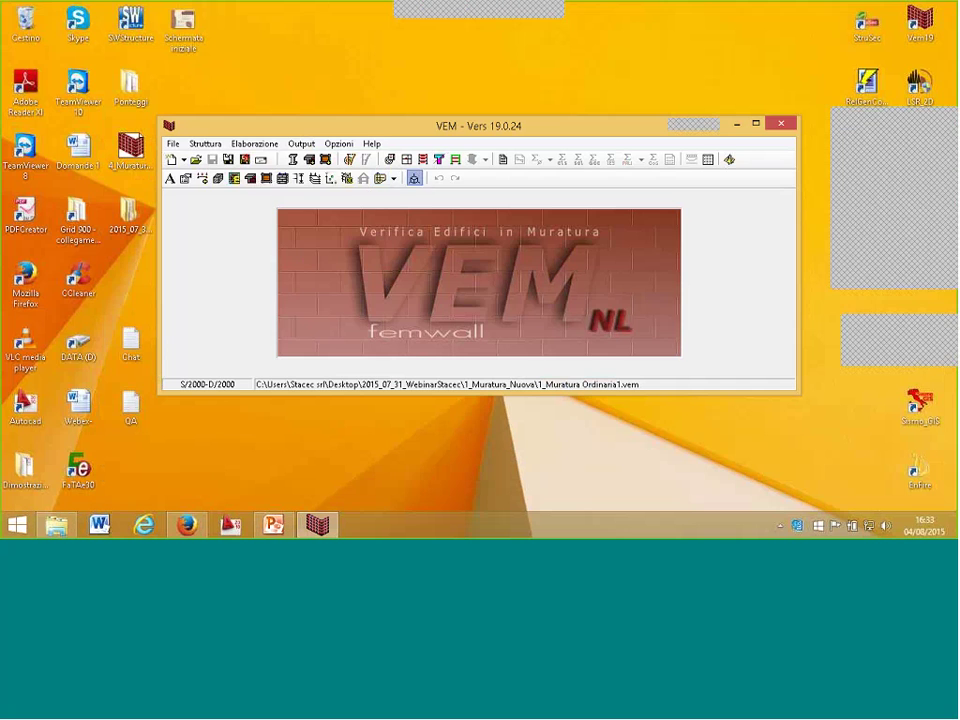
- Inspect the masonry building in the 3D view from a rotated angle, and close the view
{"action": "left_click", "coordinate": [380, 178]}
{"action": "mouse_move", "coordinate": [395, 210]}
{"action": "middle_mouse_down"}
{"action": "mouse_move", "coordinate": [364, 236]}
{"action": "mouse_move", "coordinate": [355, 229]}
{"action": "mouse_move", "coordinate": [373, 227]}
{"action": "mouse_move", "coordinate": [366, 240]}
{"action": "mouse_move", "coordinate": [390, 236]}
{"action": "middle_mouse_up"}
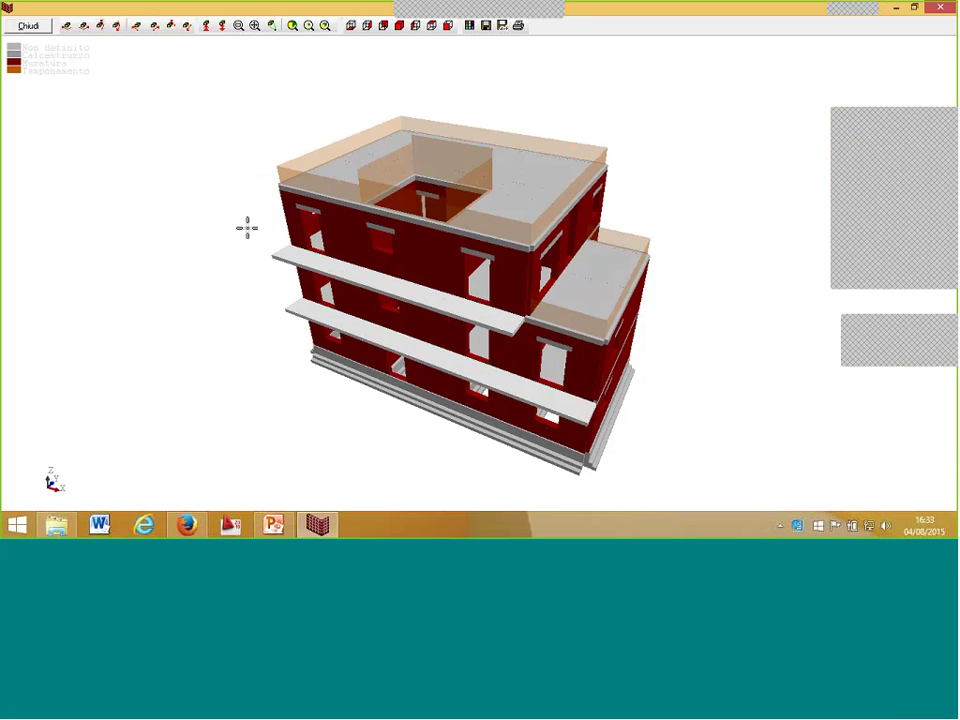
{"action": "key", "text": "Escape"}
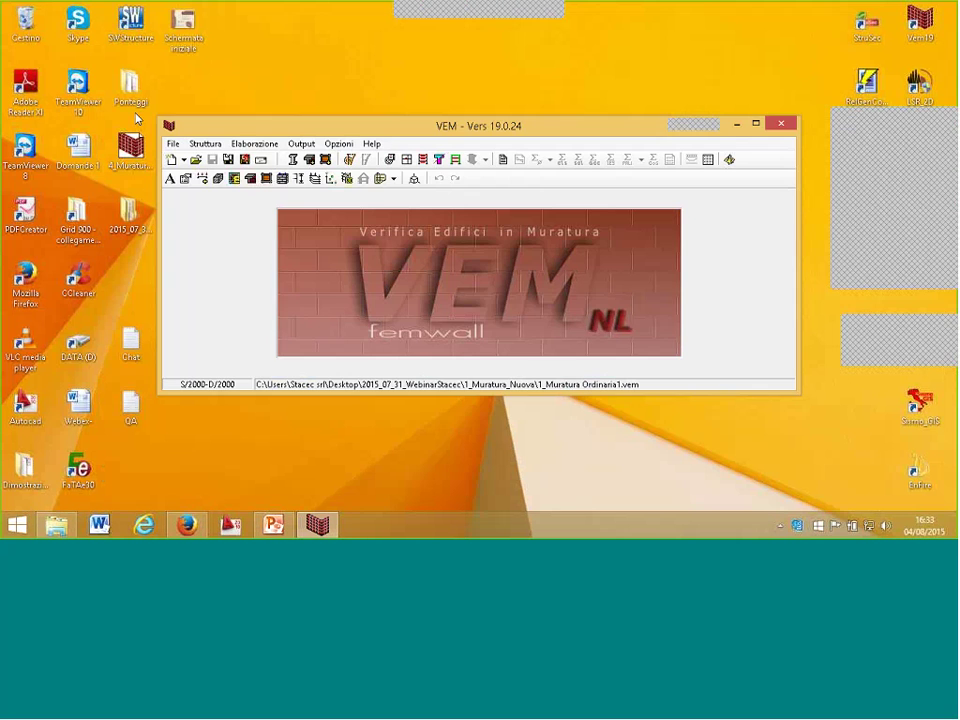
- Try importing the site's seismic parameters from SismoGIS with WGS84 coordinates into the Spettro settings, view the spectrum chart, and cancel the dialog
{"action": "left_click", "coordinate": [186, 178]}
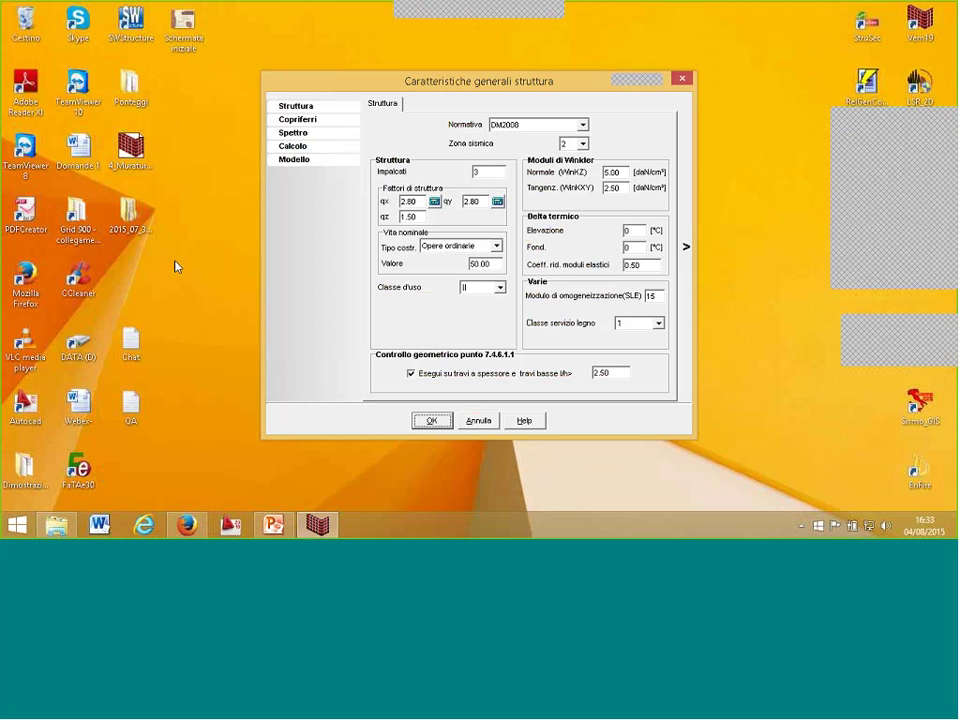
{"action": "left_click", "coordinate": [294, 134]}
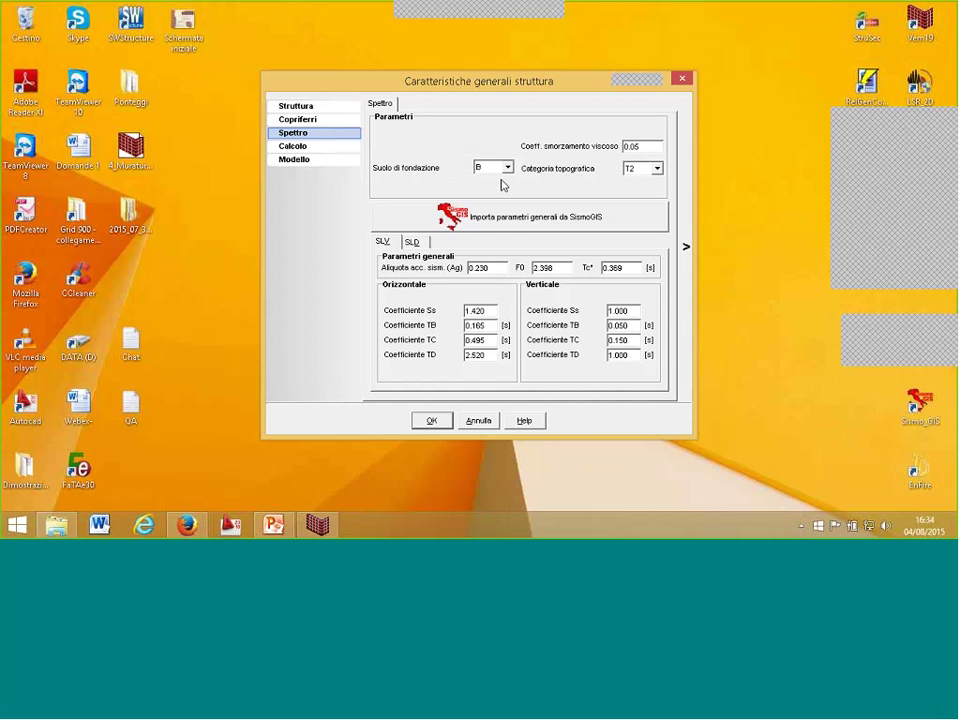
{"action": "left_click", "coordinate": [505, 221]}
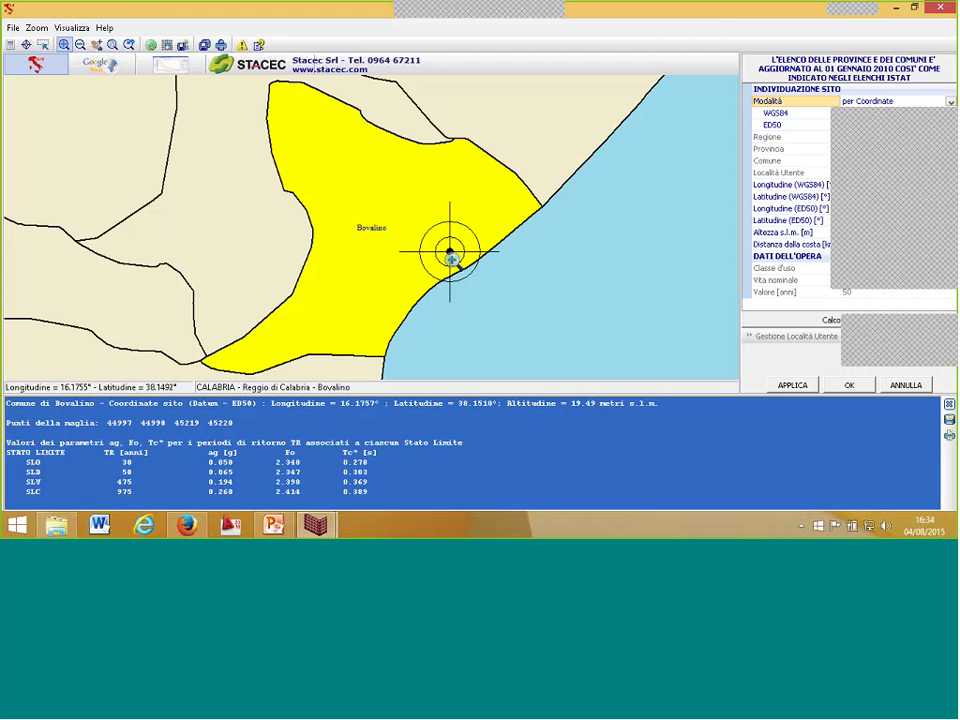
{"action": "left_click", "coordinate": [846, 113]}
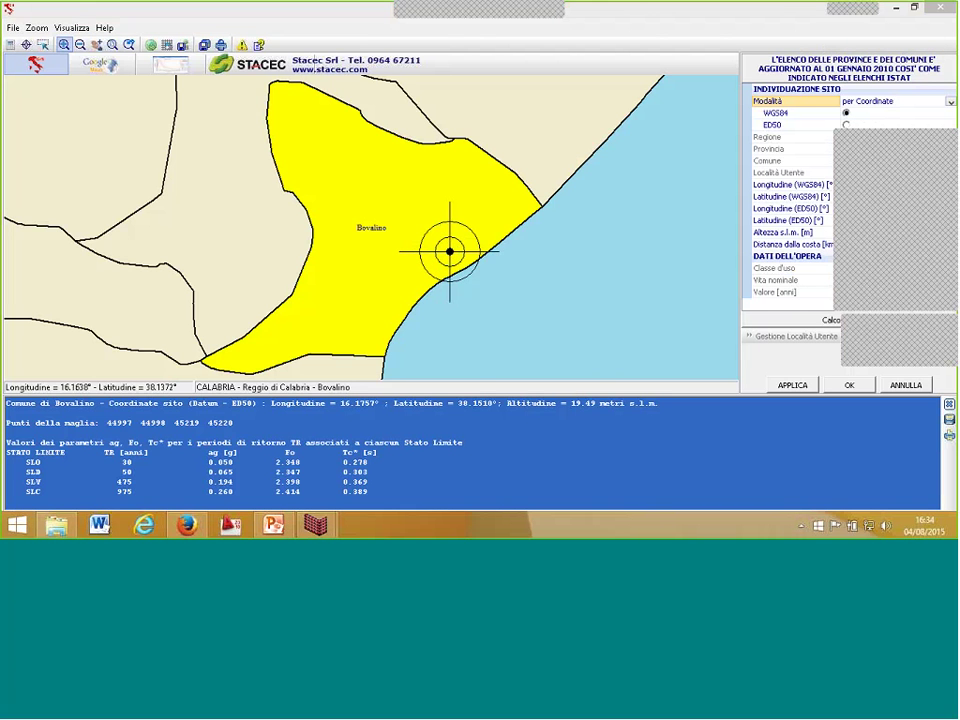
{"action": "left_click", "coordinate": [846, 386]}
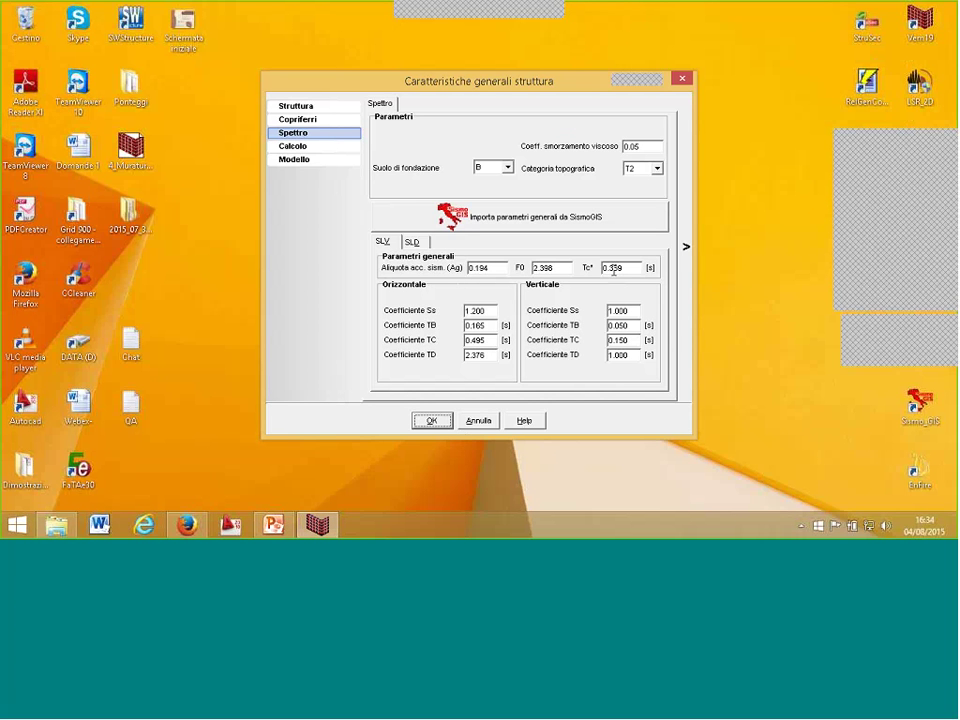
{"action": "left_click", "coordinate": [683, 246]}
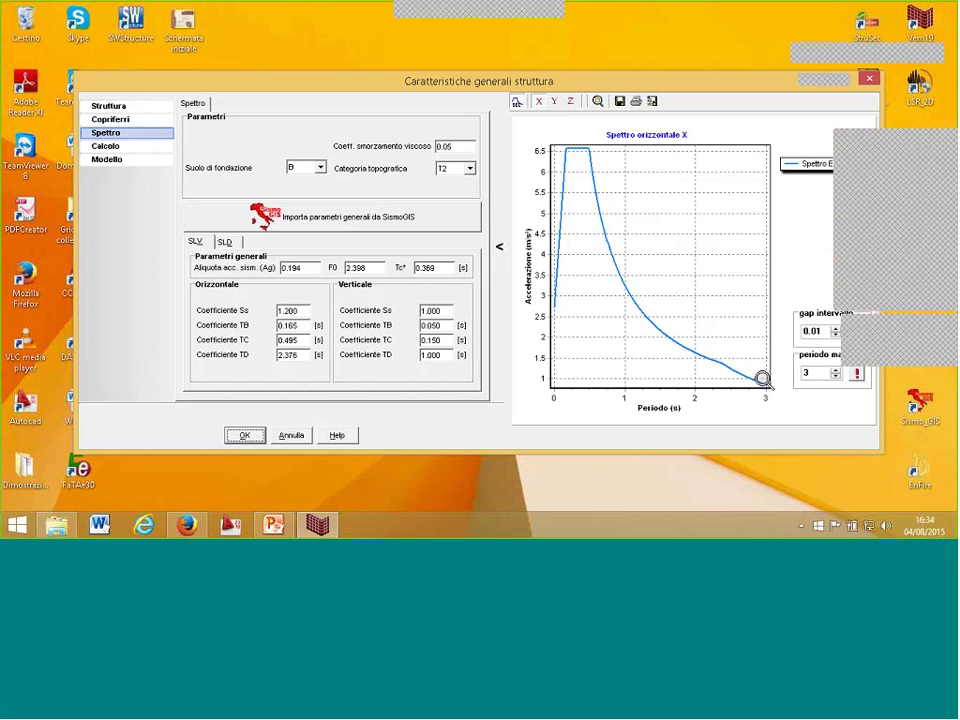
{"action": "left_click", "coordinate": [290, 436]}
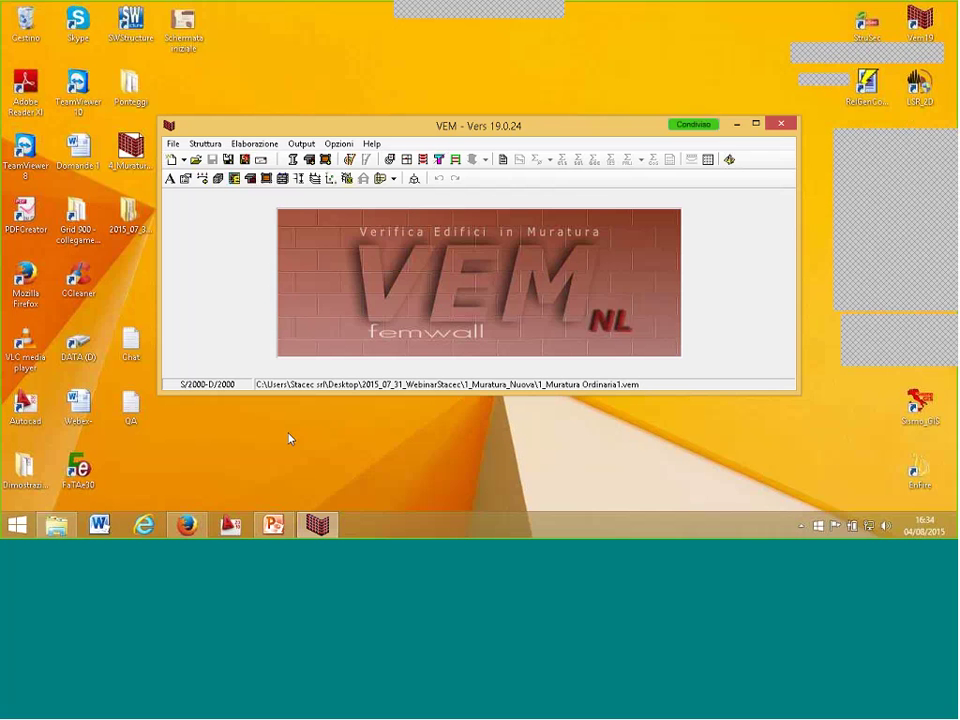
- Open the masonry material Muratura1 in the material types and review the available masonry types, keeping Laterizio
{"action": "left_click", "coordinate": [218, 178]}
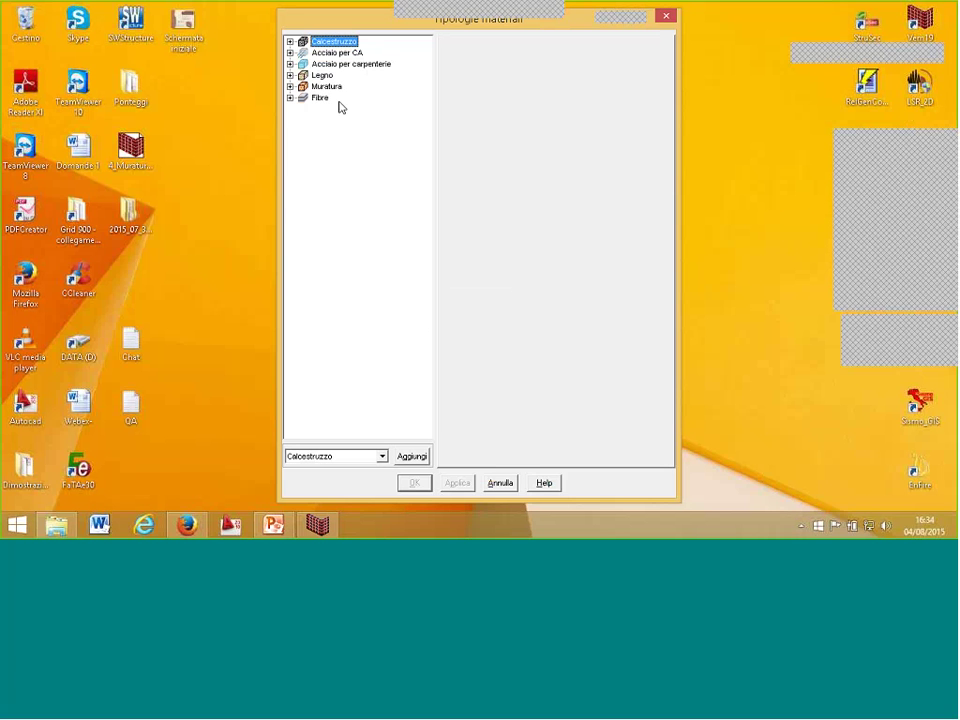
{"action": "double_click", "coordinate": [326, 86]}
{"action": "left_click", "coordinate": [341, 97]}
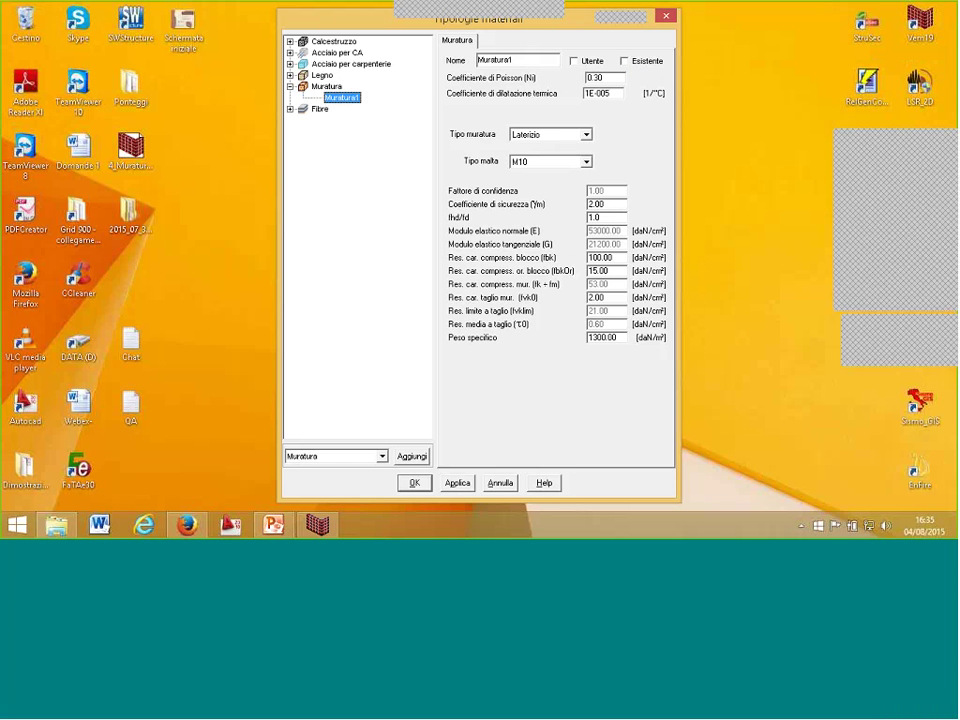
{"action": "left_click", "coordinate": [586, 134]}
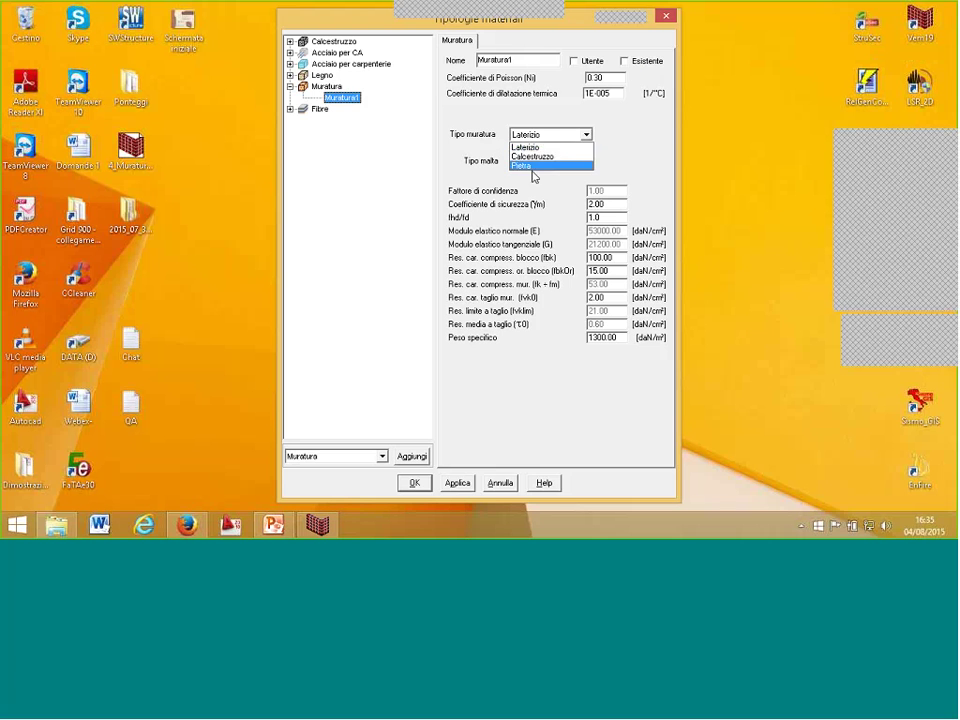
{"action": "key", "text": "Return"}
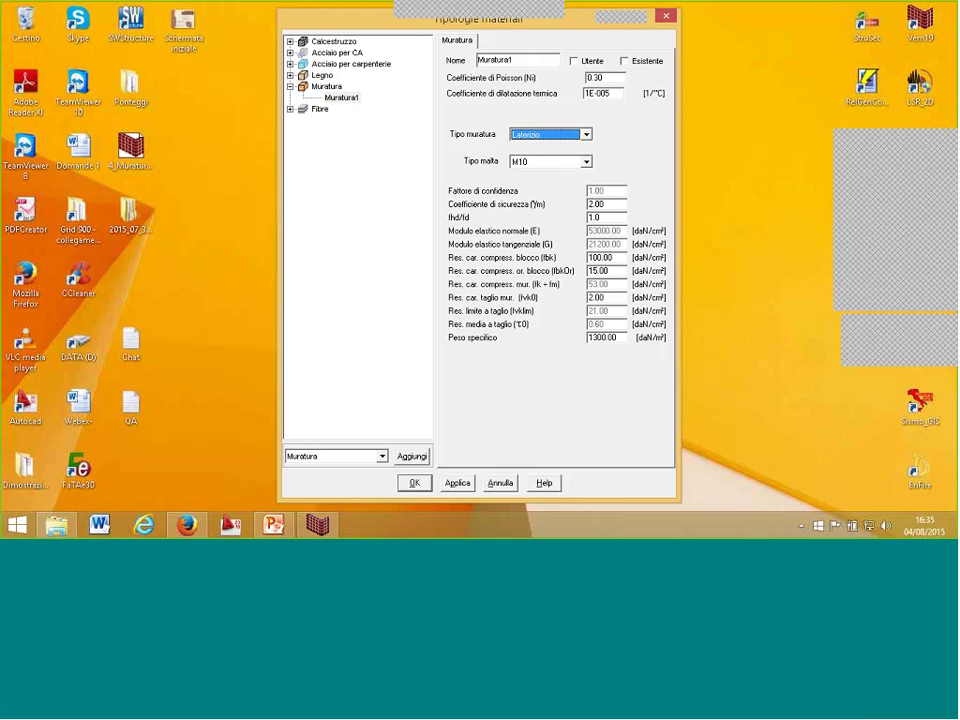
- Examine Muratura1's block compressive strength, safety coefficient and specific weight, and close the material types without saving
{"action": "left_click", "coordinate": [625, 258]}
{"action": "left_click_drag", "start_coordinate": [627, 258], "coordinate": [410, 208]}
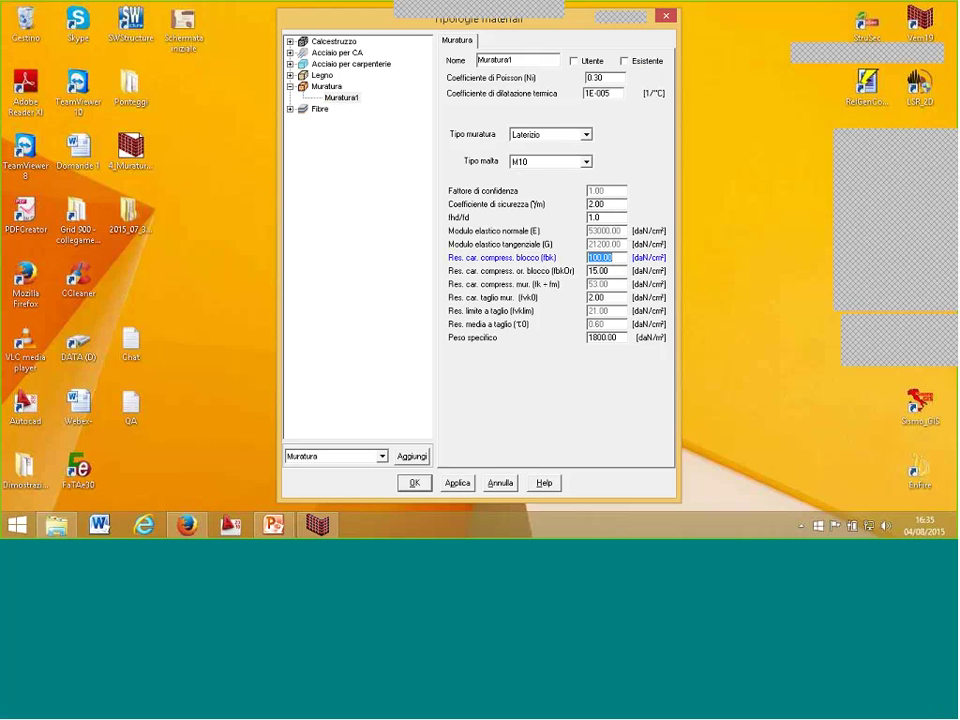
{"action": "left_click", "coordinate": [604, 204]}
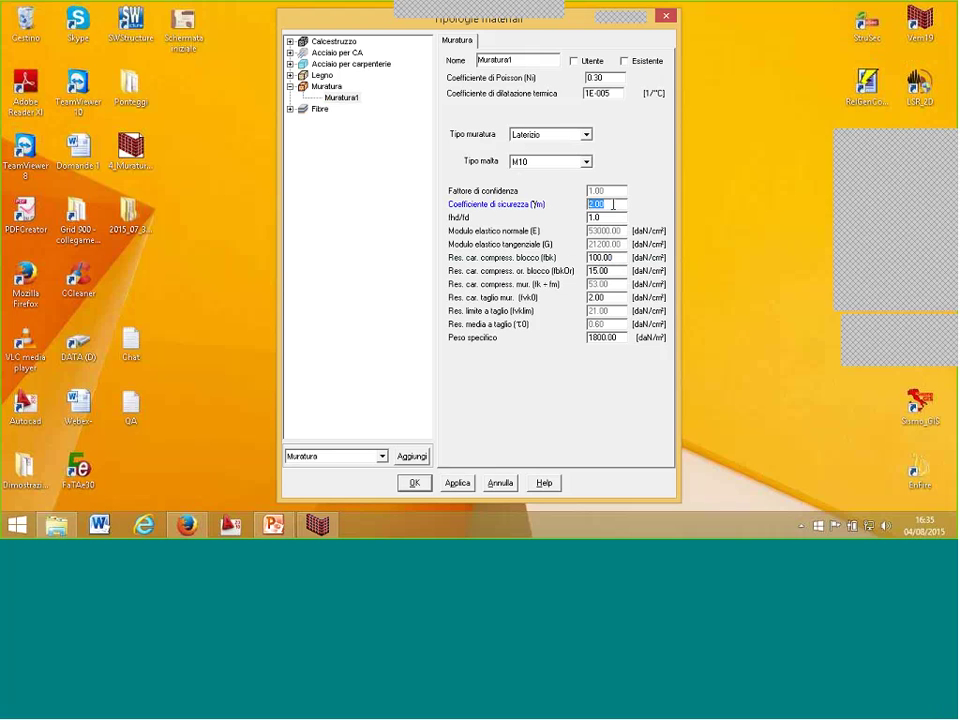
{"action": "left_click", "coordinate": [613, 204]}
{"action": "left_click", "coordinate": [593, 338]}
{"action": "left_click", "coordinate": [590, 337]}
{"action": "left_click", "coordinate": [500, 483]}
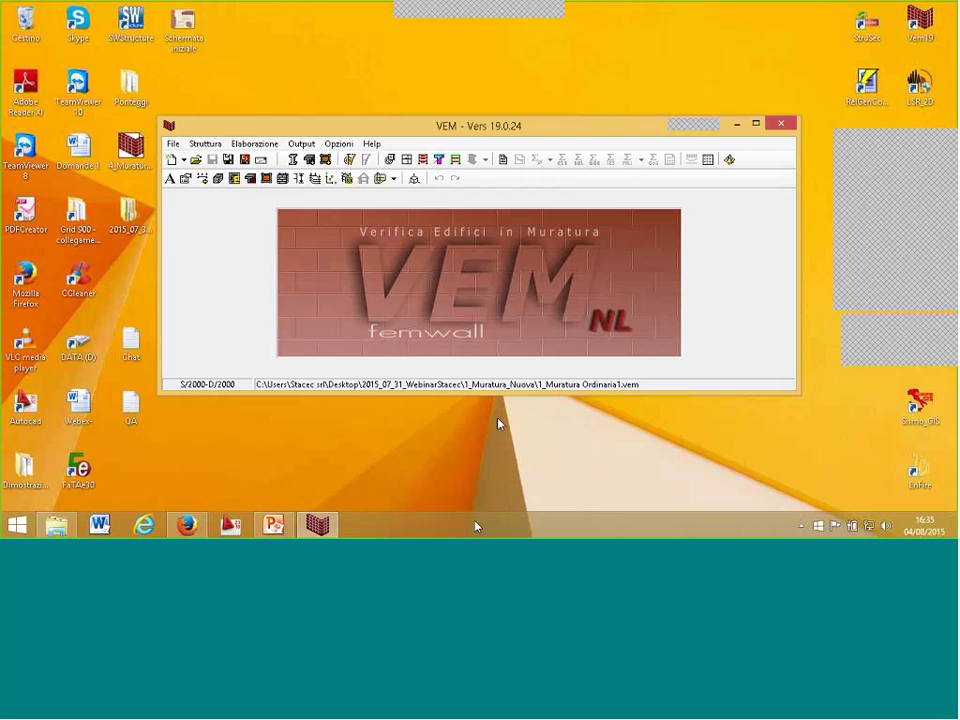
- Open the graphical input and show the openings of the front wall along wires 1 to 5 in elevation
{"action": "left_click", "coordinate": [332, 179]}
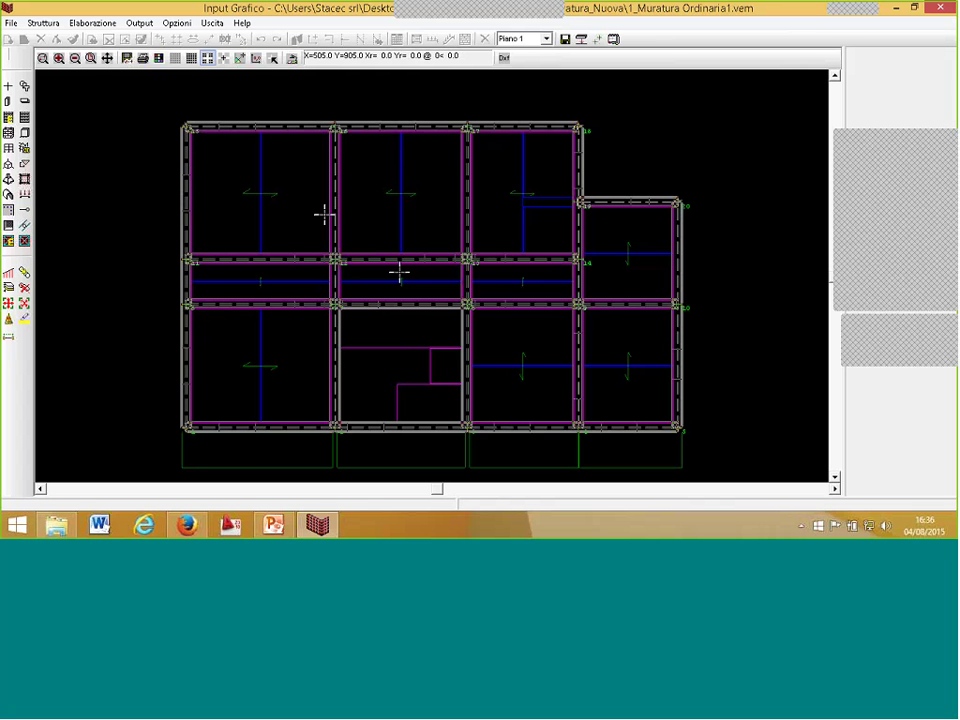
{"action": "left_click", "coordinate": [9, 226]}
{"action": "left_click", "coordinate": [262, 422]}
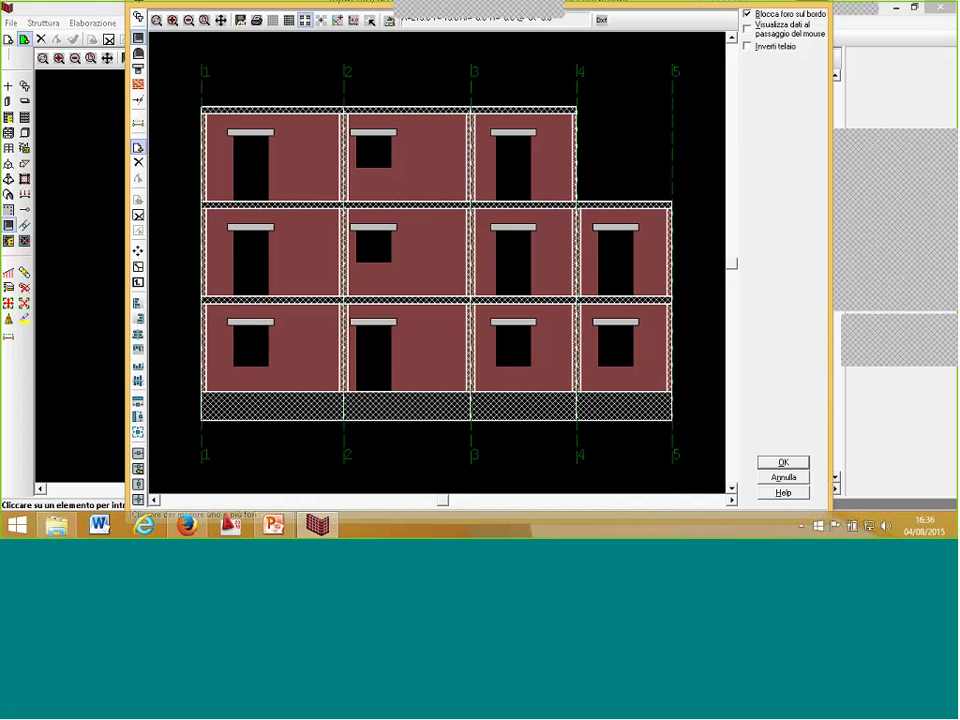
- Measure the distance from the first ground-floor window's lower corner to the wall's base corner, and close the elevation editor
{"action": "left_click", "coordinate": [138, 120]}
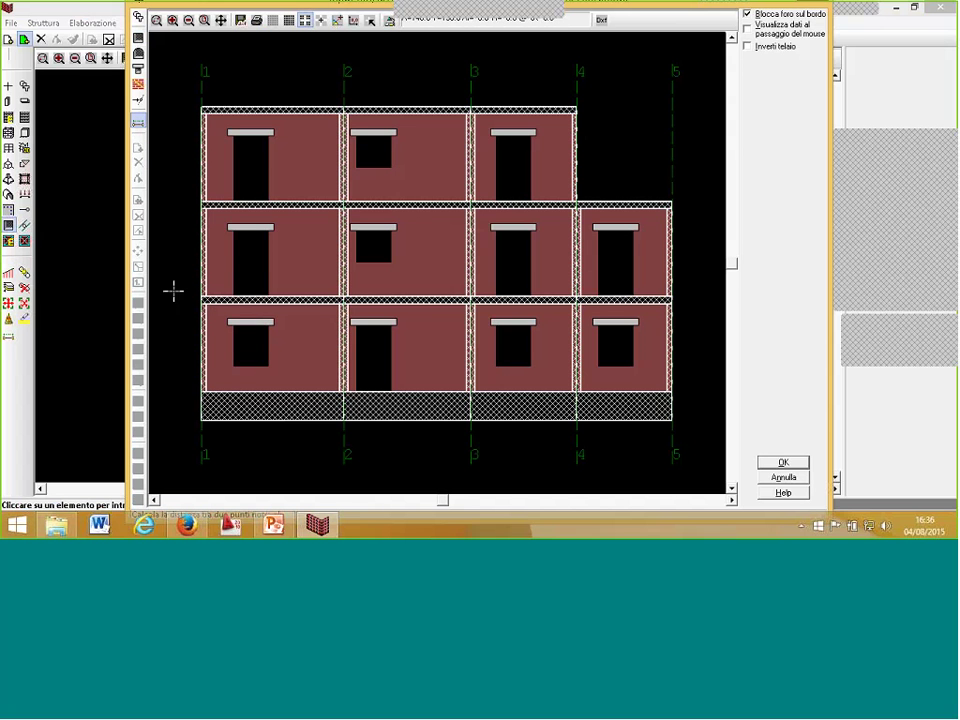
{"action": "left_click", "coordinate": [204, 408]}
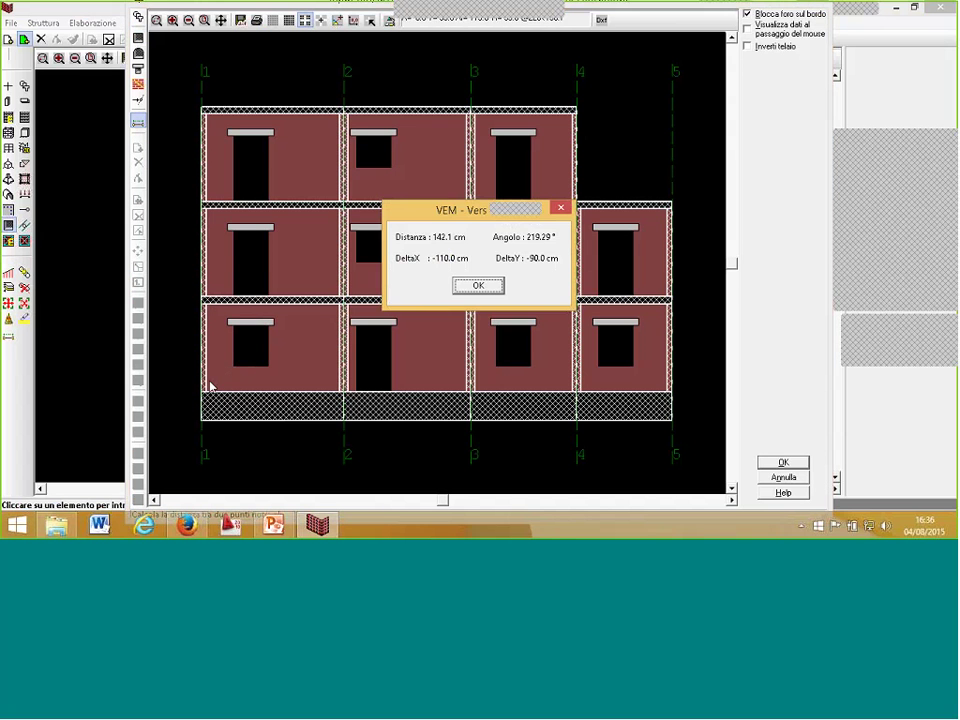
{"action": "left_click", "coordinate": [482, 286]}
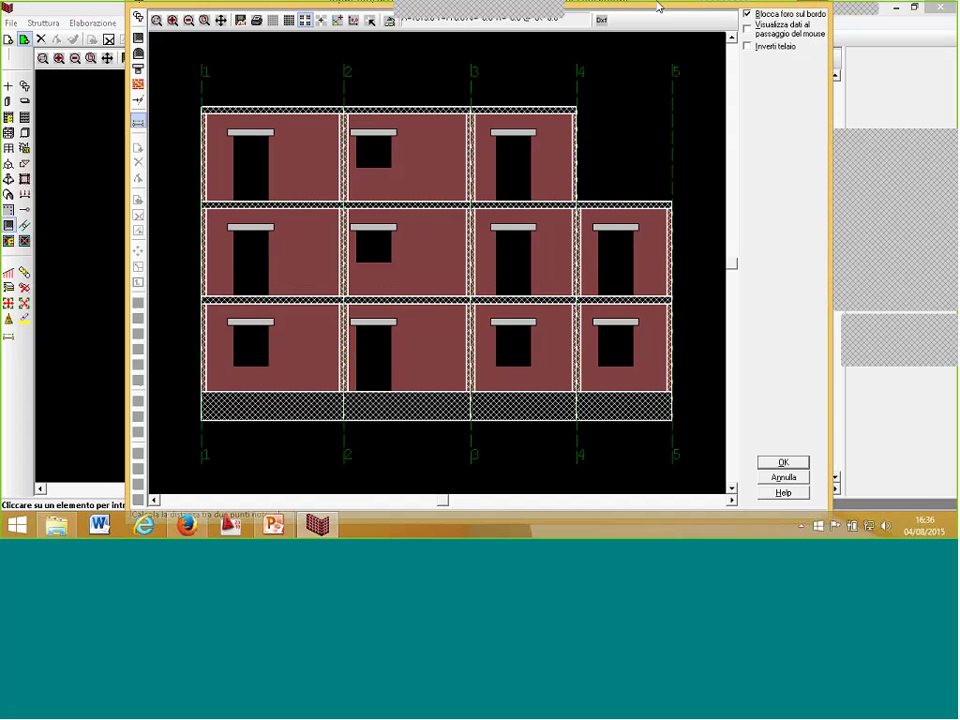
{"action": "left_click_drag", "start_coordinate": [653, 4], "coordinate": [657, 40]}
{"action": "left_click", "coordinate": [817, 28]}
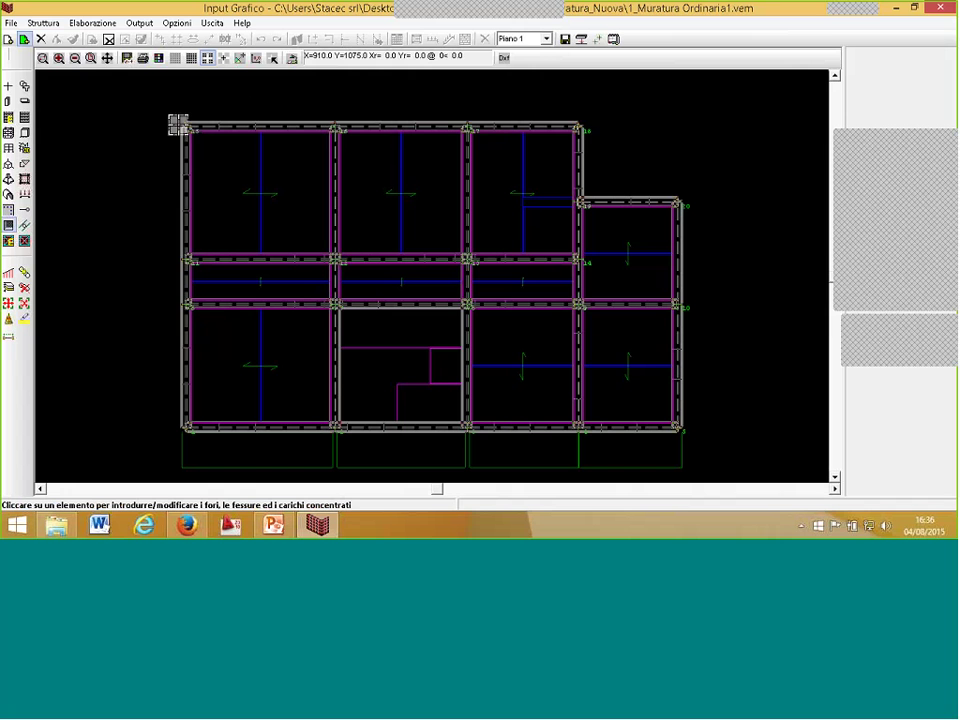
- Review the geometry and weight data of the floor type SLC_SOLAIO 20+5 in the floor and balcony types, and cancel out
{"action": "left_click", "coordinate": [46, 24]}
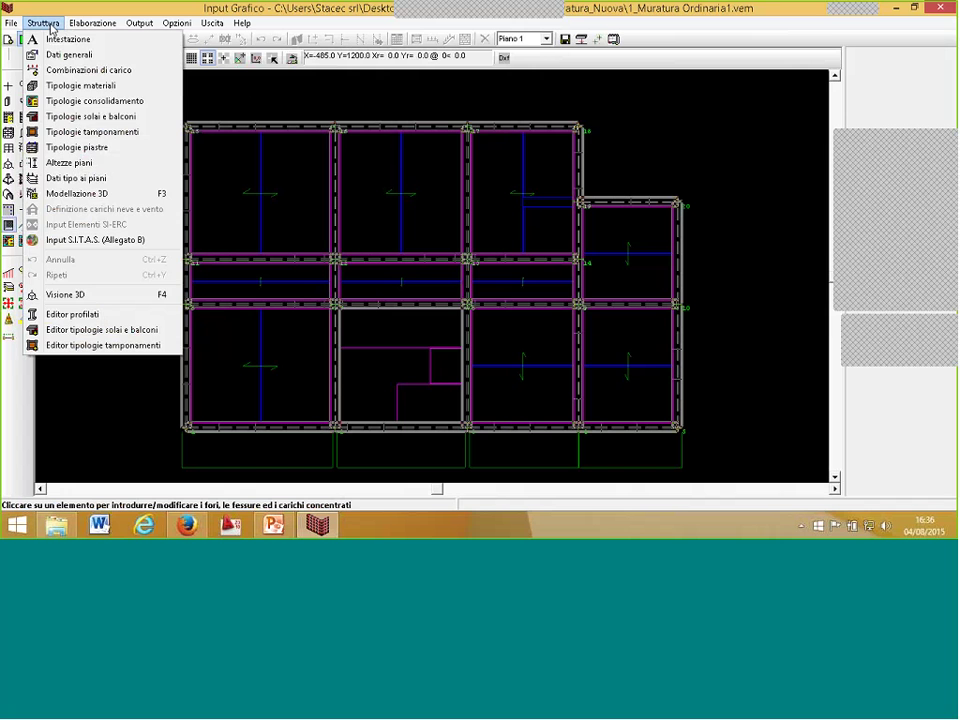
{"action": "left_click", "coordinate": [84, 117]}
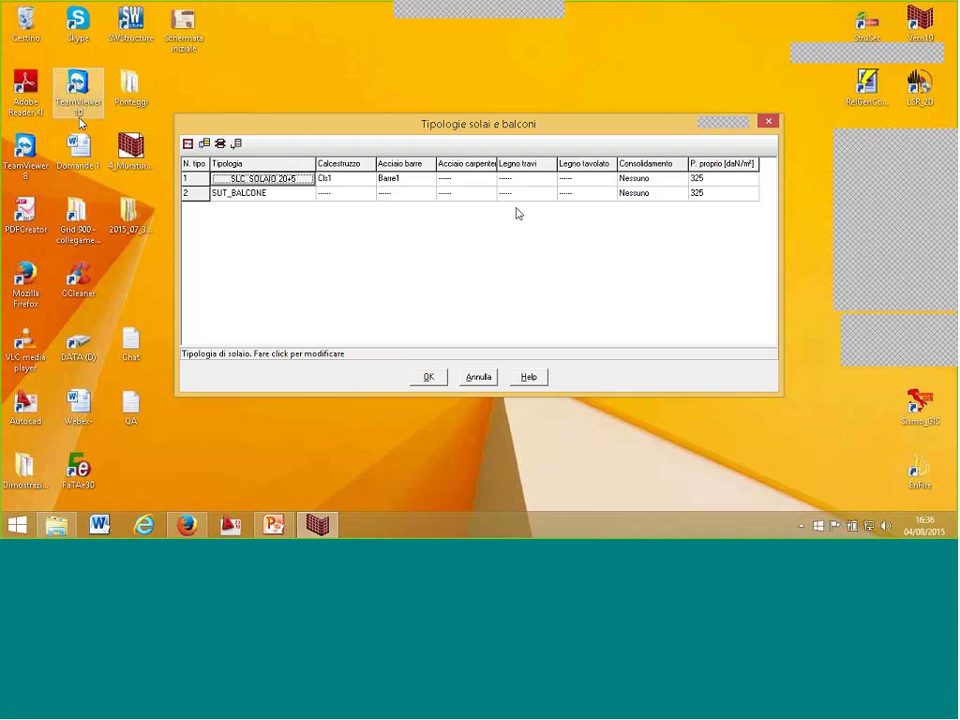
{"action": "left_click", "coordinate": [264, 179]}
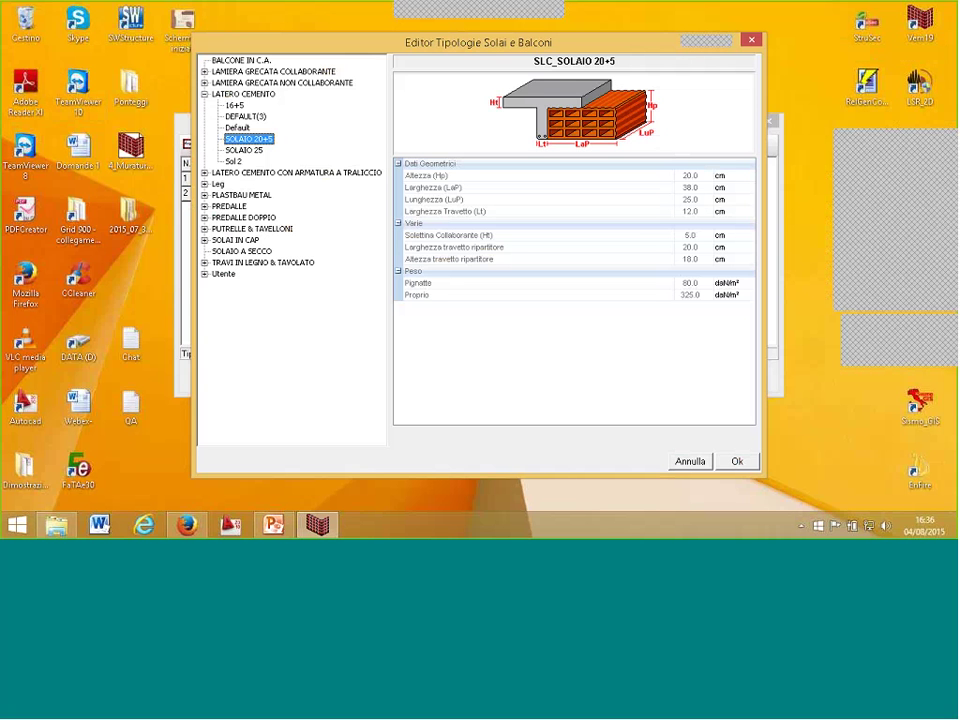
{"action": "left_click", "coordinate": [690, 461]}
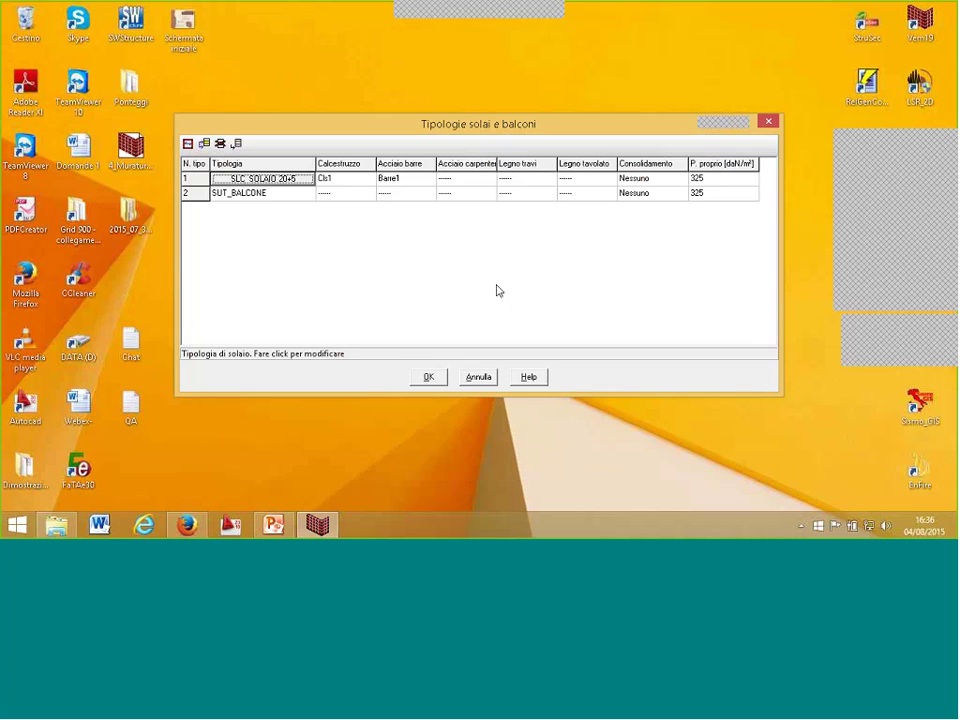
{"action": "left_click", "coordinate": [476, 378]}
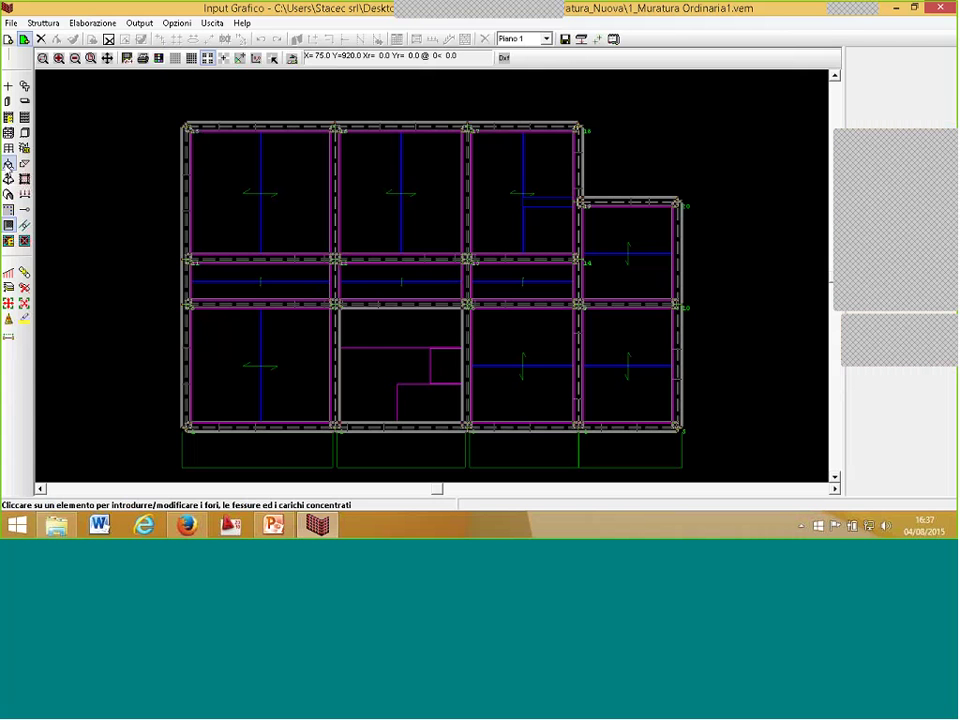
- Inspect the building's foundation beams in the 3D view, and return to the plan
{"action": "left_click", "coordinate": [7, 122]}
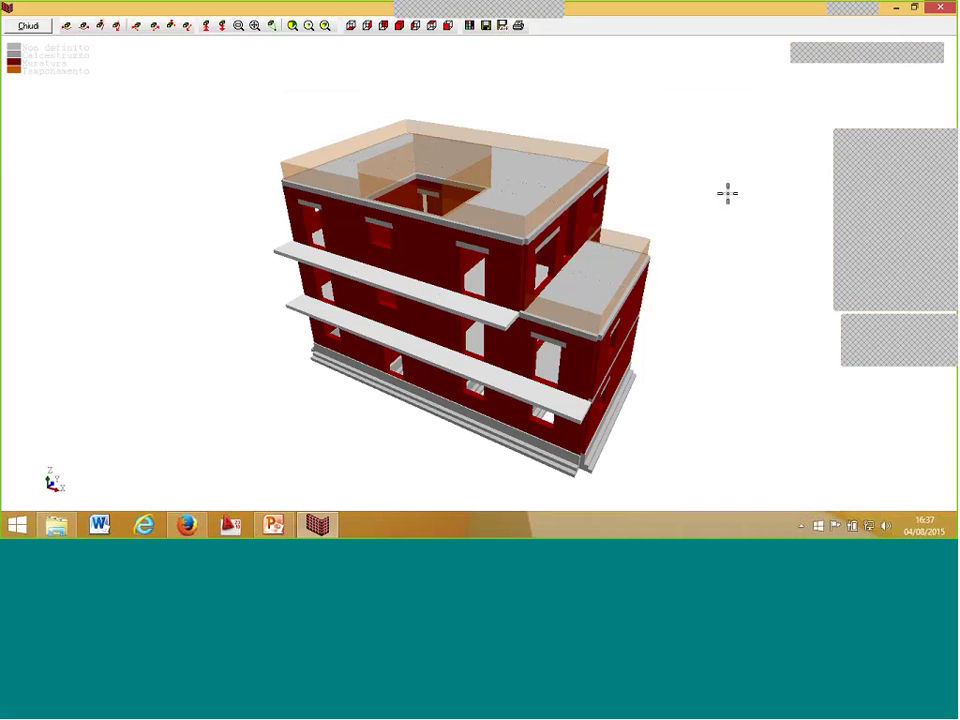
{"action": "left_click_drag", "start_coordinate": [726, 193], "coordinate": [225, 169]}
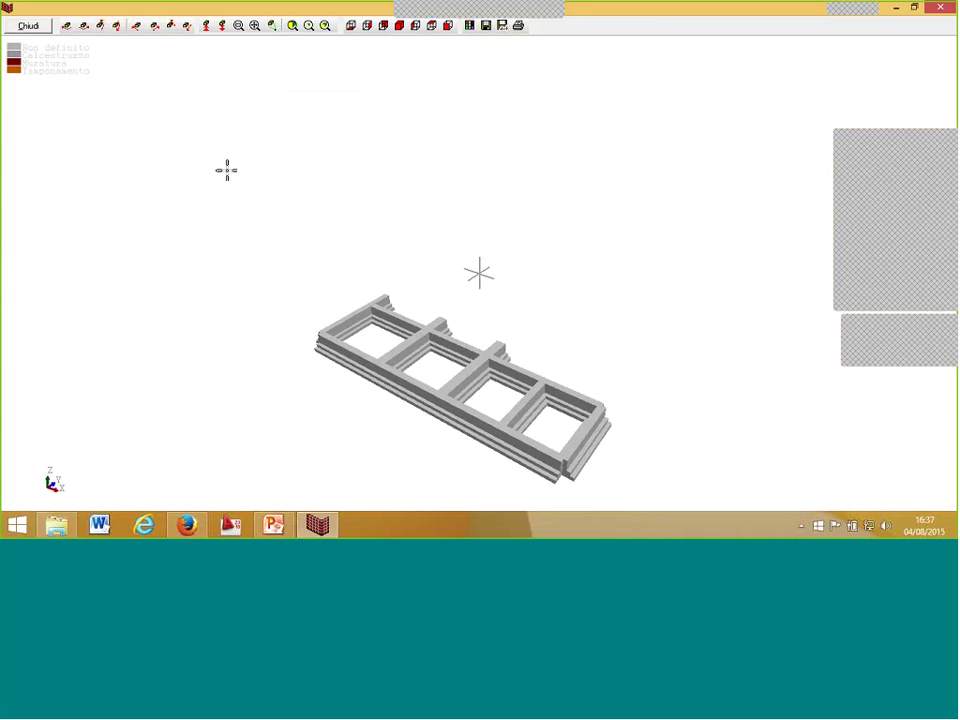
{"action": "left_click", "coordinate": [28, 25]}
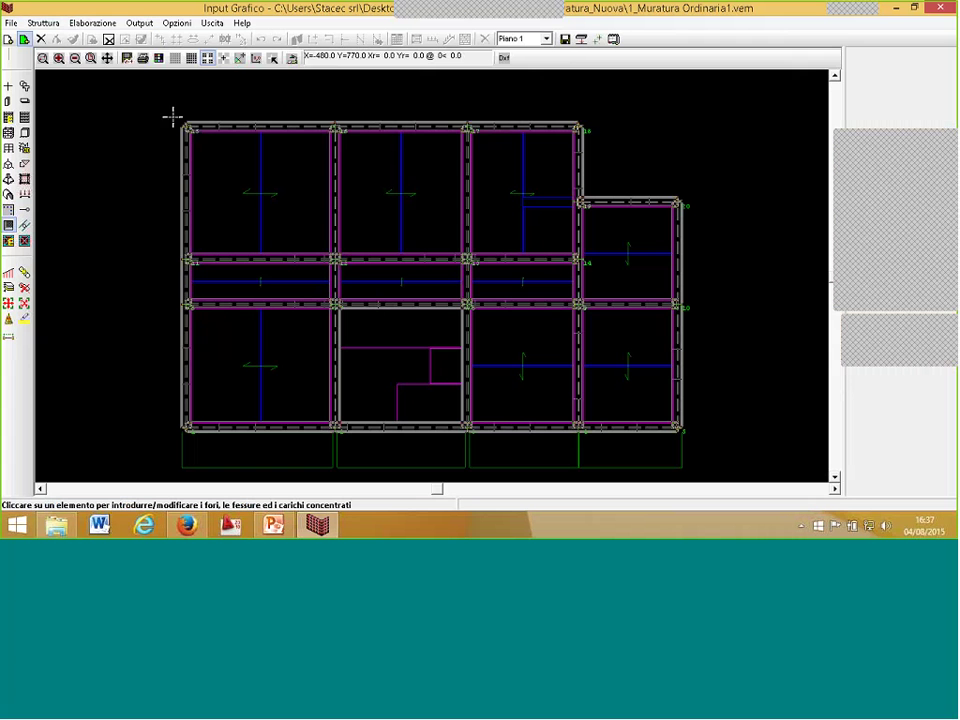
- Run the nonlinear calculation without consolidations for all Sisma X and Y force distributions, dismissing the geometric checks report and closing the results
{"action": "left_click", "coordinate": [92, 23]}
{"action": "left_click", "coordinate": [103, 55]}
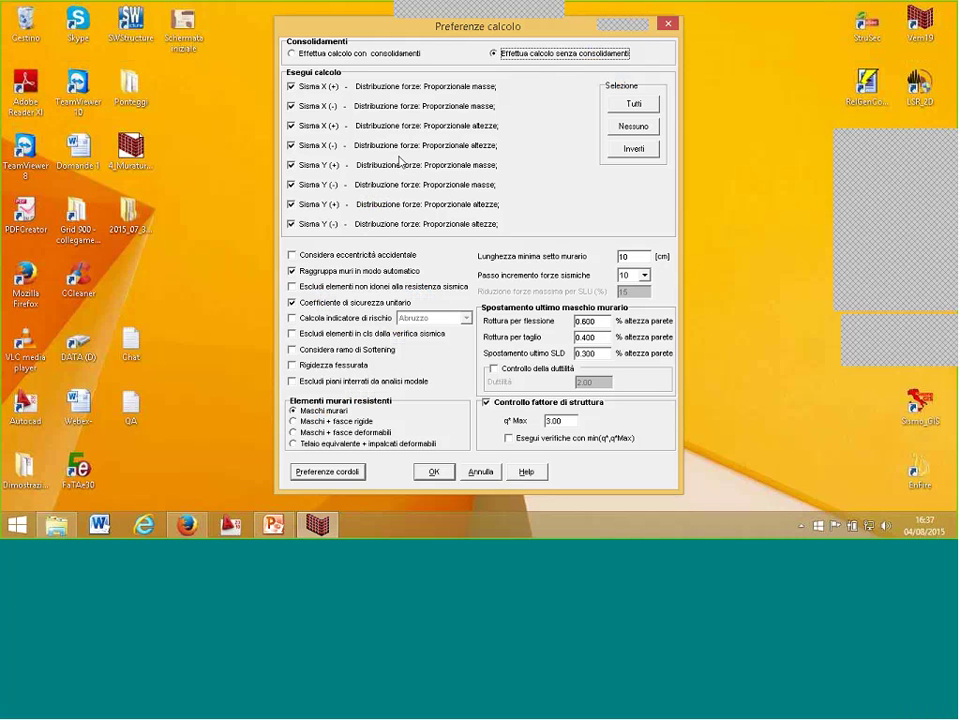
{"action": "left_click", "coordinate": [435, 474]}
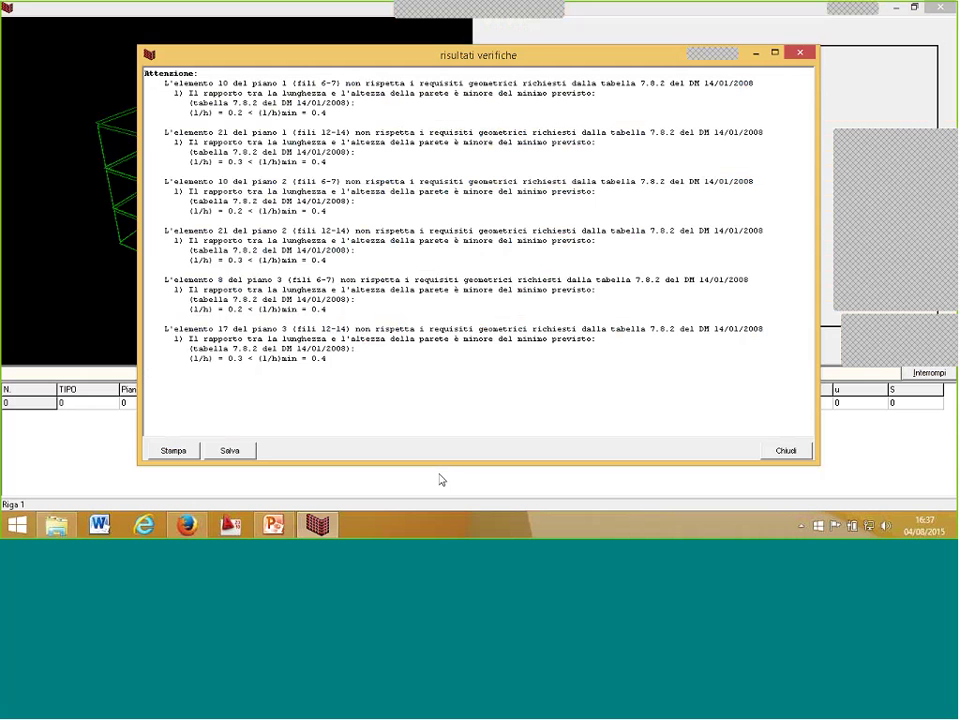
{"action": "left_click", "coordinate": [786, 450]}
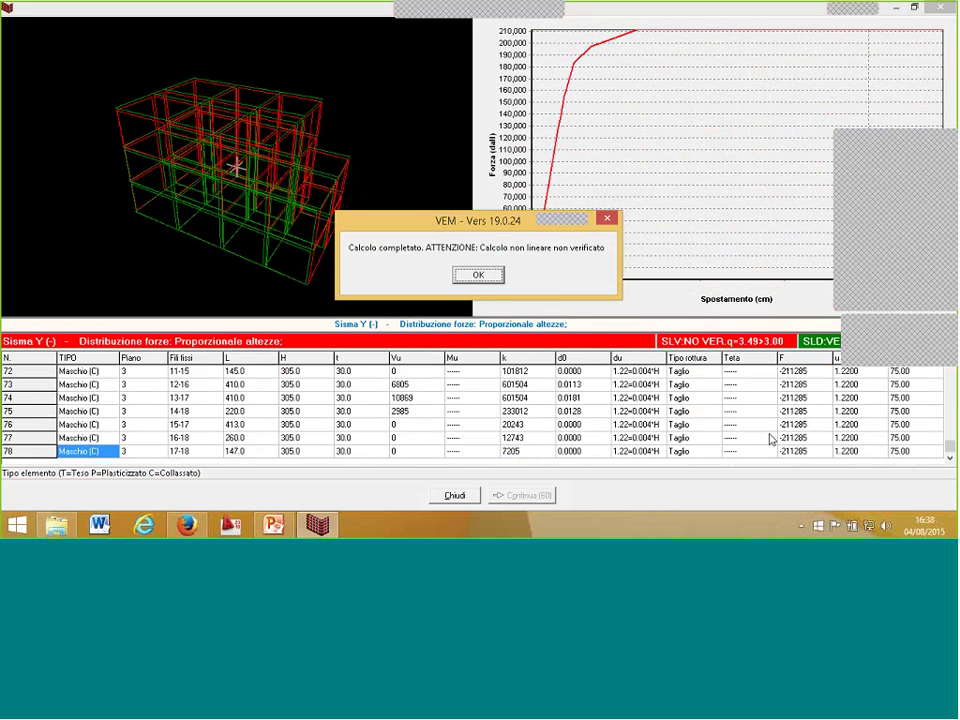
{"action": "key", "text": "Return"}
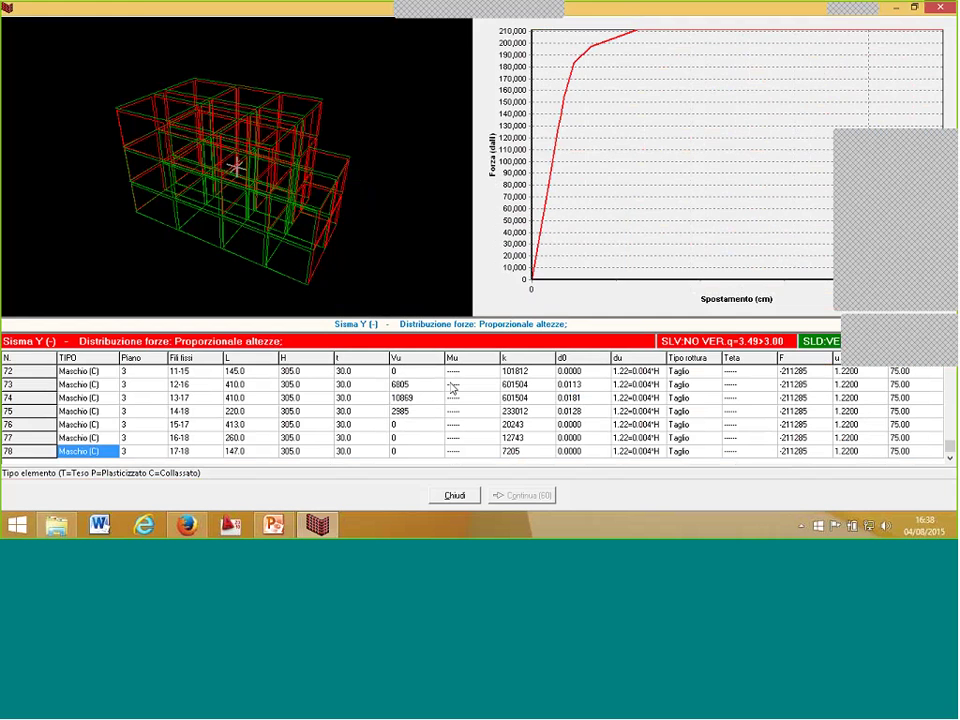
{"action": "left_click", "coordinate": [446, 497]}
- View the capacity curve details for Sisma Y (+) with forces proportional to heights in the calculation results, and close the curve window
{"action": "left_click", "coordinate": [138, 23]}
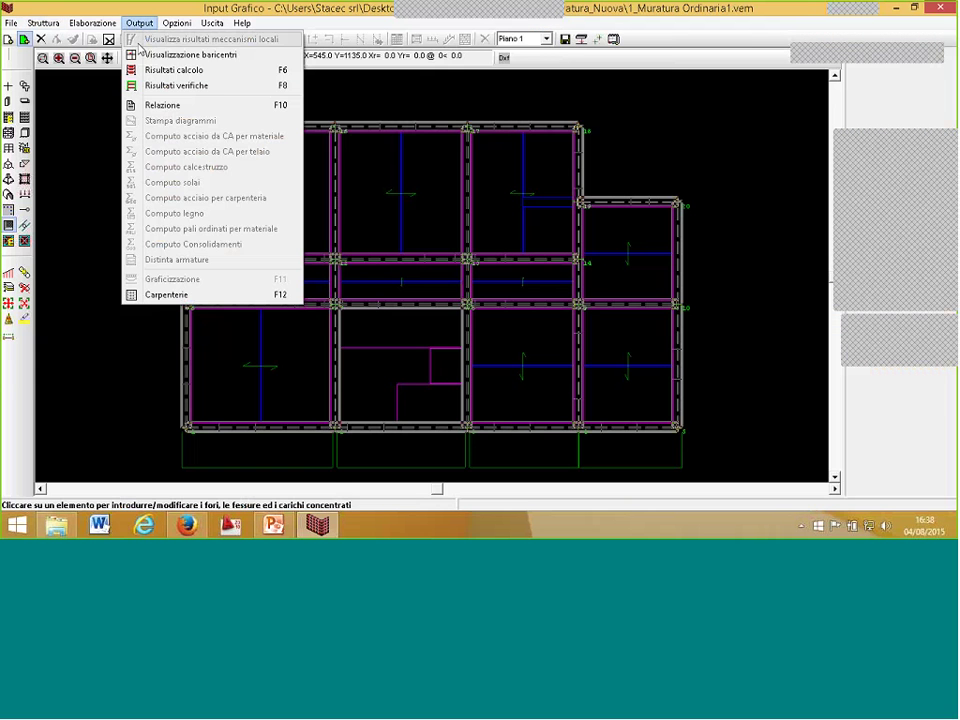
{"action": "left_click", "coordinate": [146, 71]}
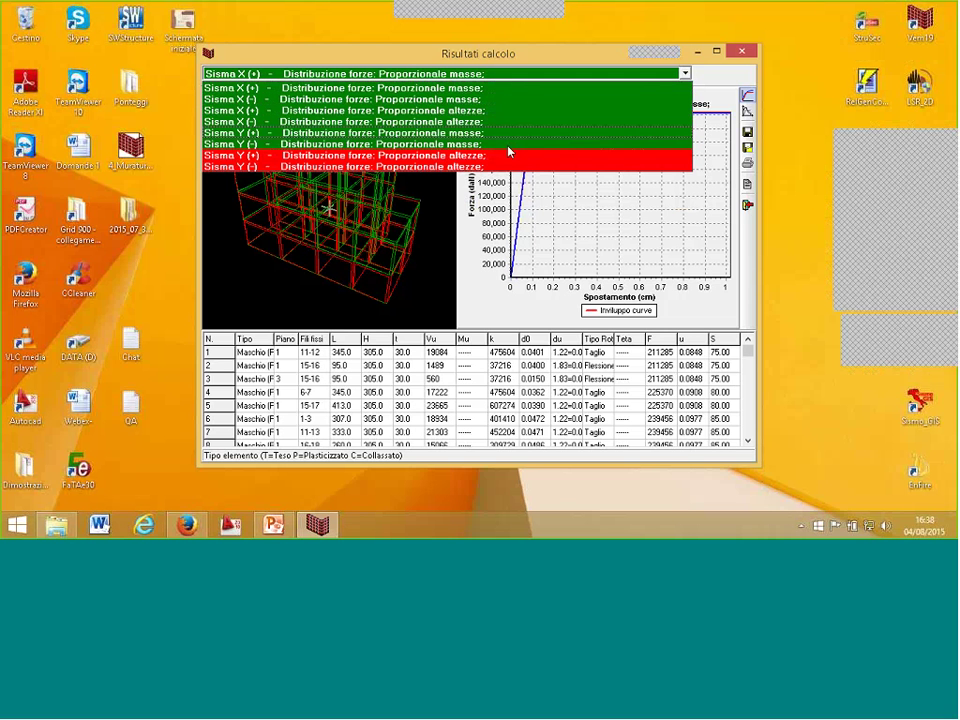
{"action": "left_click", "coordinate": [370, 157]}
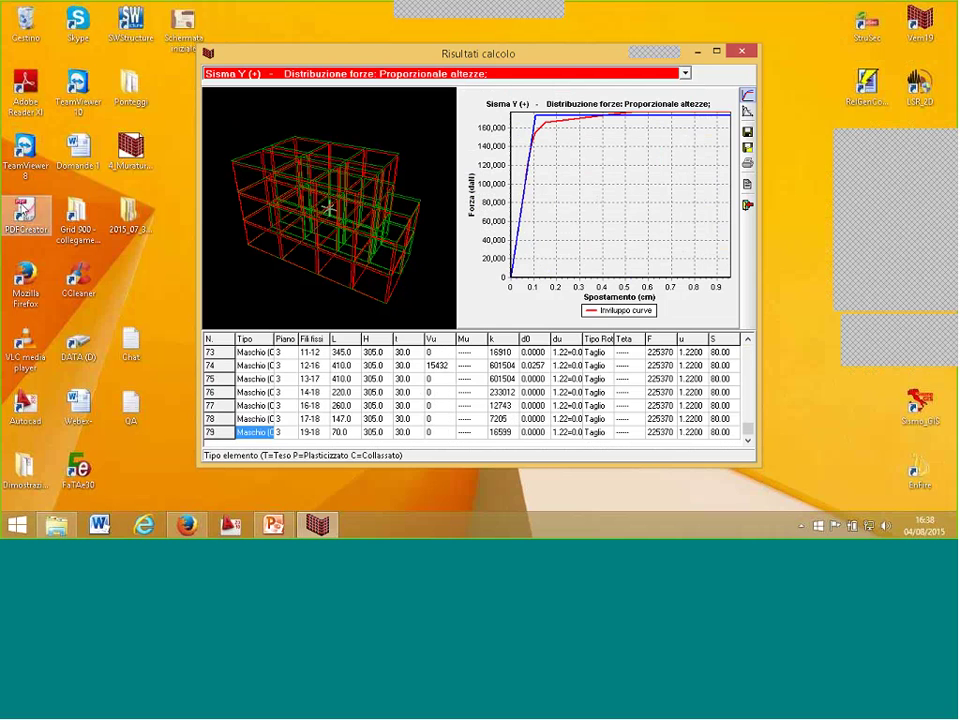
{"action": "left_click", "coordinate": [747, 94]}
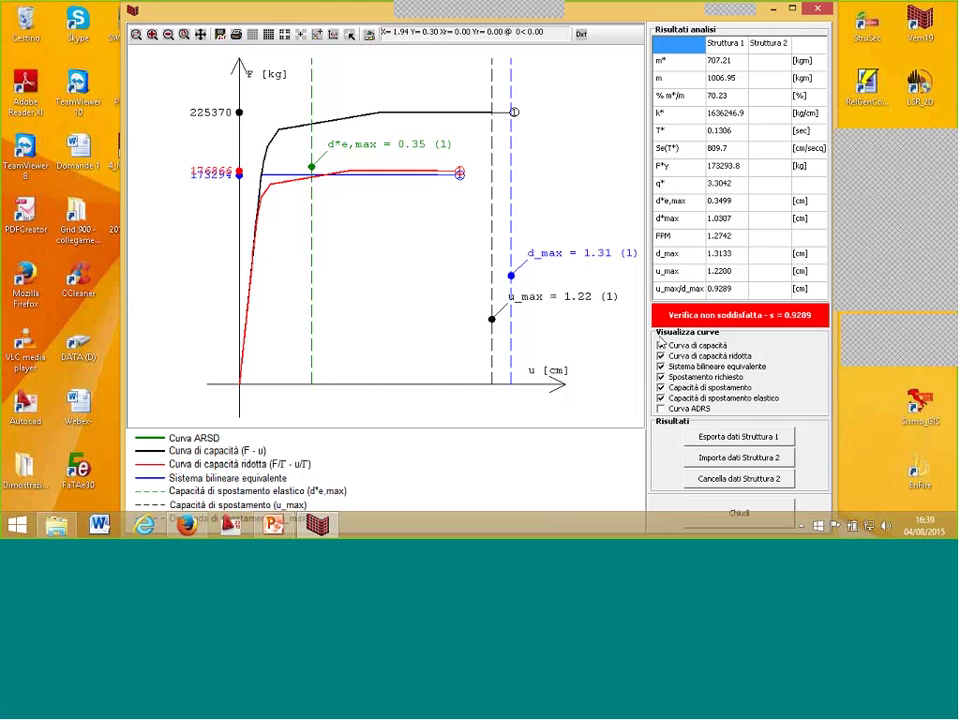
{"action": "left_click", "coordinate": [679, 183]}
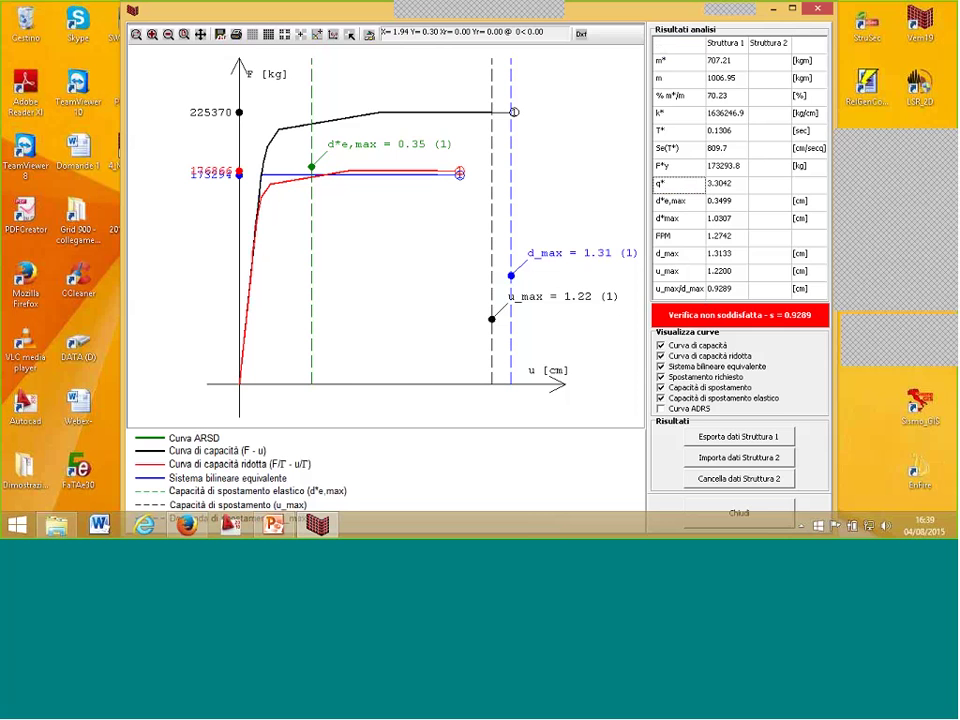
{"action": "left_click", "coordinate": [819, 10]}
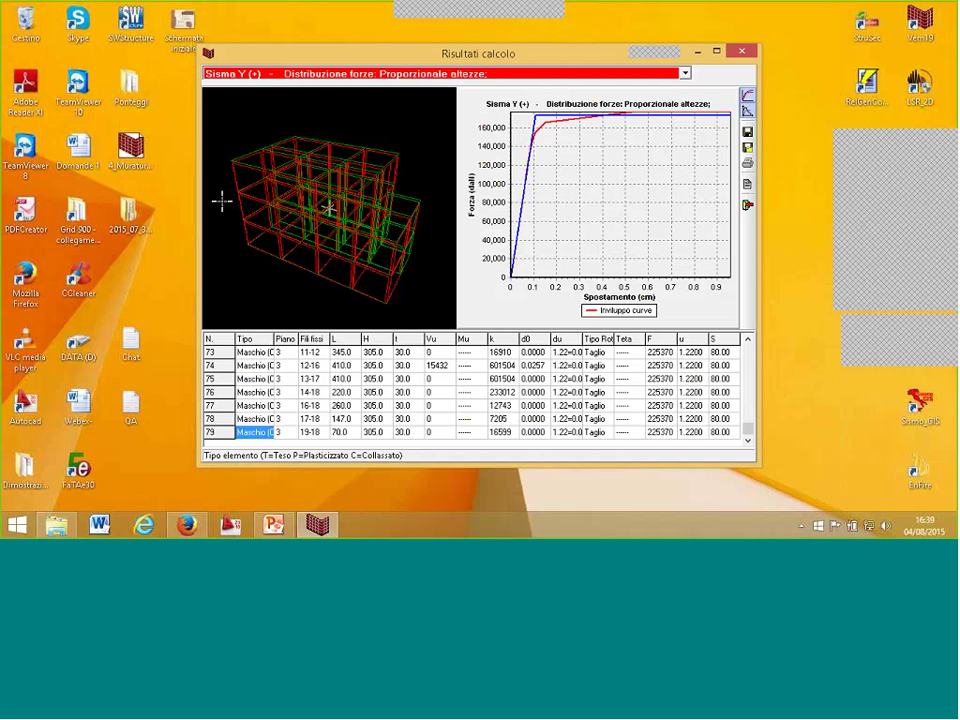
- Review the Sisma Y (+) text report's Meccanismo di piano line and the collapsed walls in the 3D model, and close the results
{"action": "left_click_drag", "start_coordinate": [221, 201], "coordinate": [290, 207]}
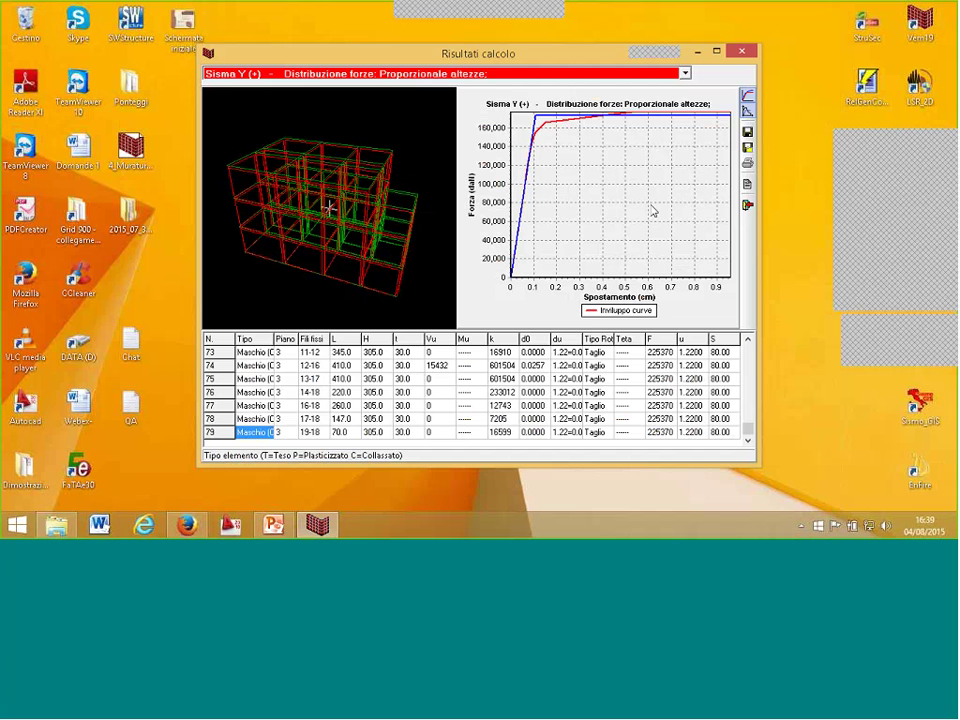
{"action": "left_click", "coordinate": [750, 186]}
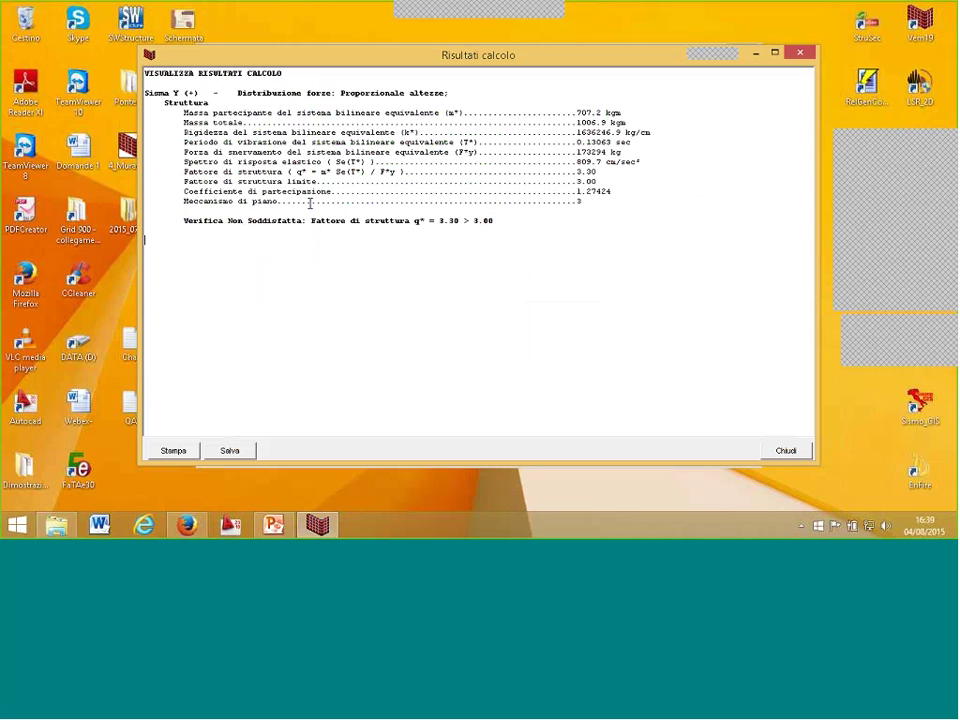
{"action": "left_click", "coordinate": [147, 208]}
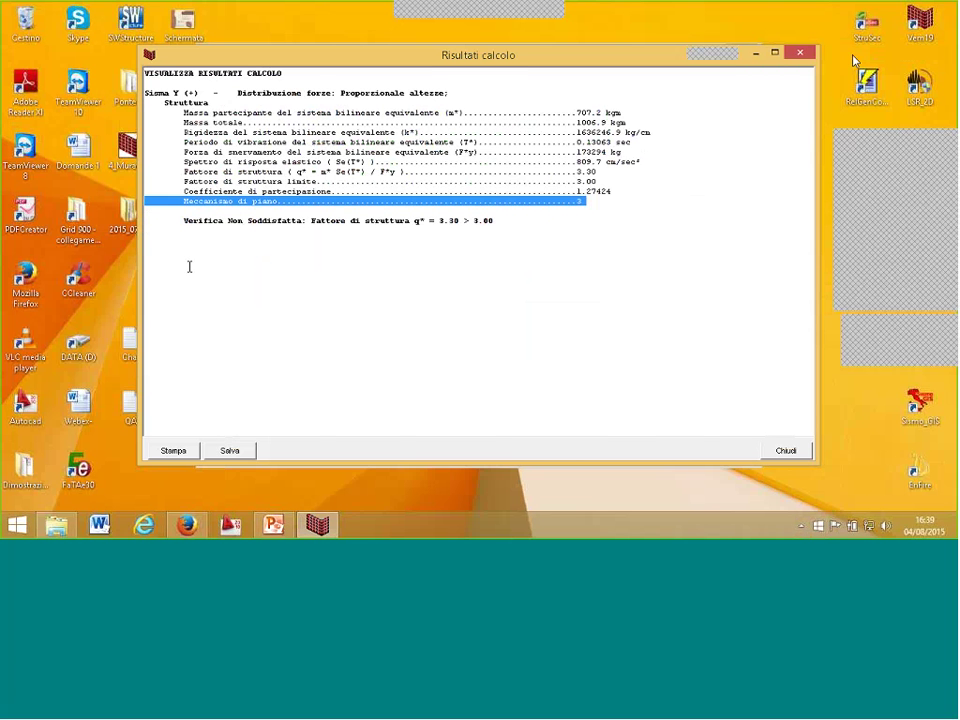
{"action": "left_click", "coordinate": [800, 52]}
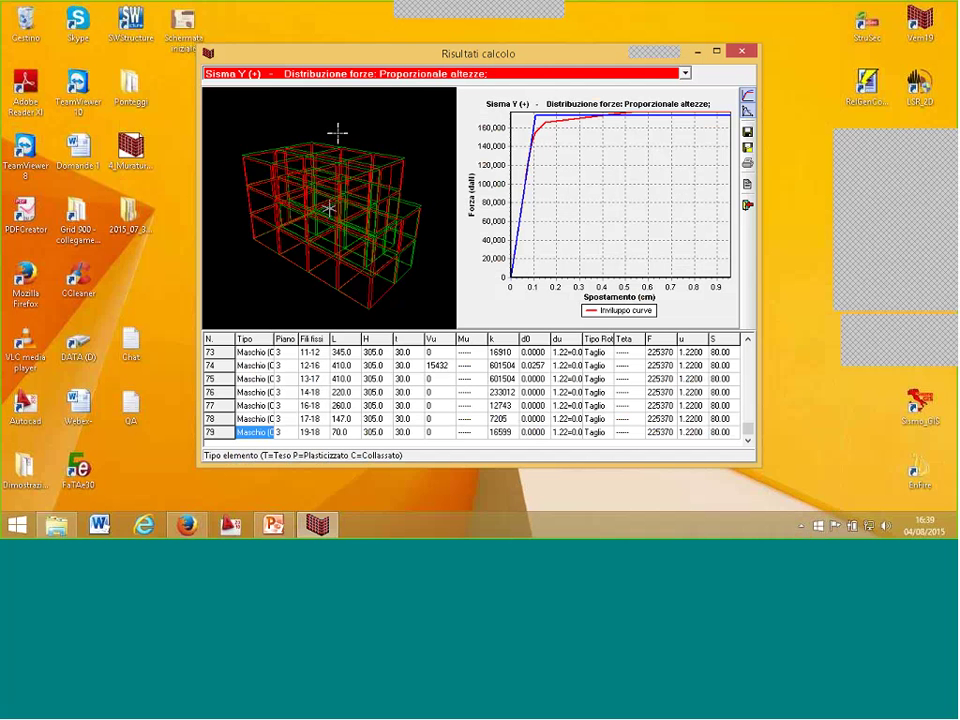
{"action": "left_click_drag", "start_coordinate": [338, 132], "coordinate": [407, 133]}
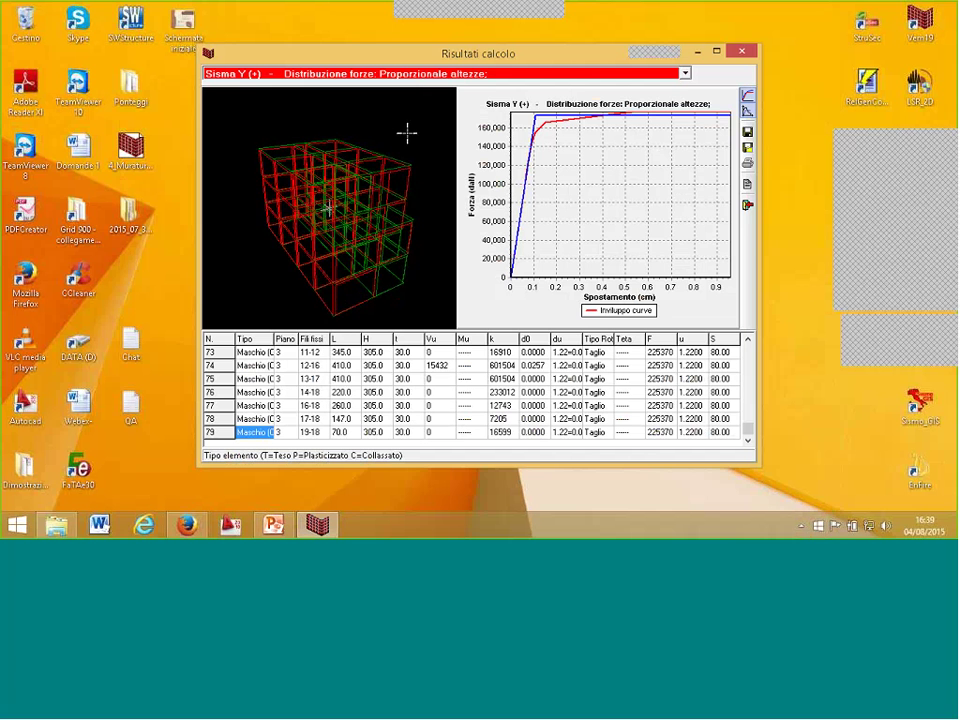
{"action": "left_click_drag", "start_coordinate": [305, 101], "coordinate": [231, 95]}
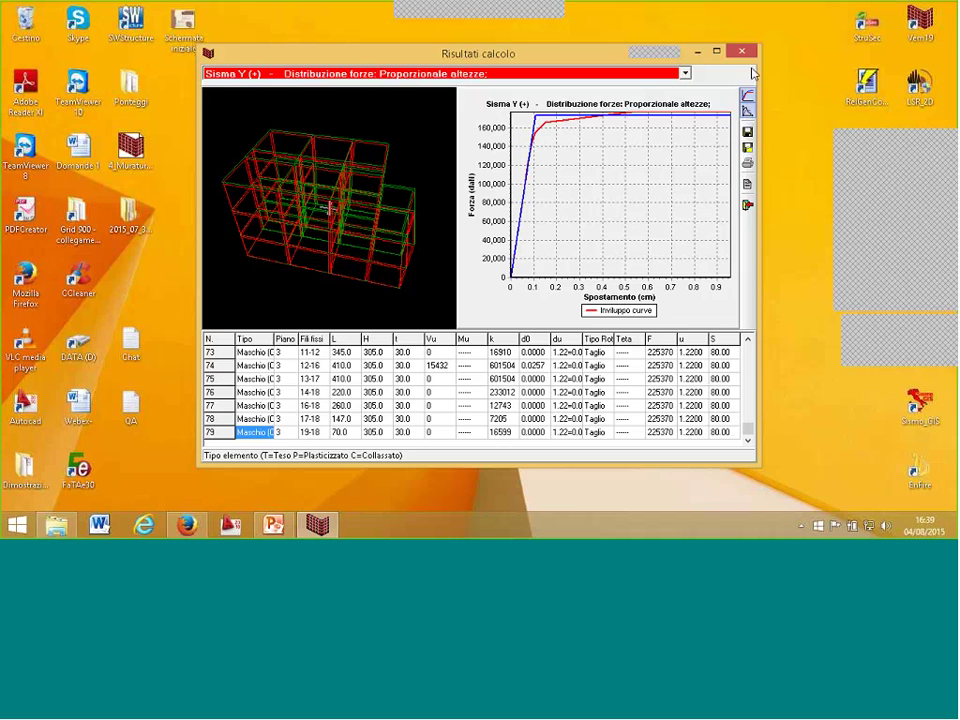
{"action": "left_click", "coordinate": [741, 50]}
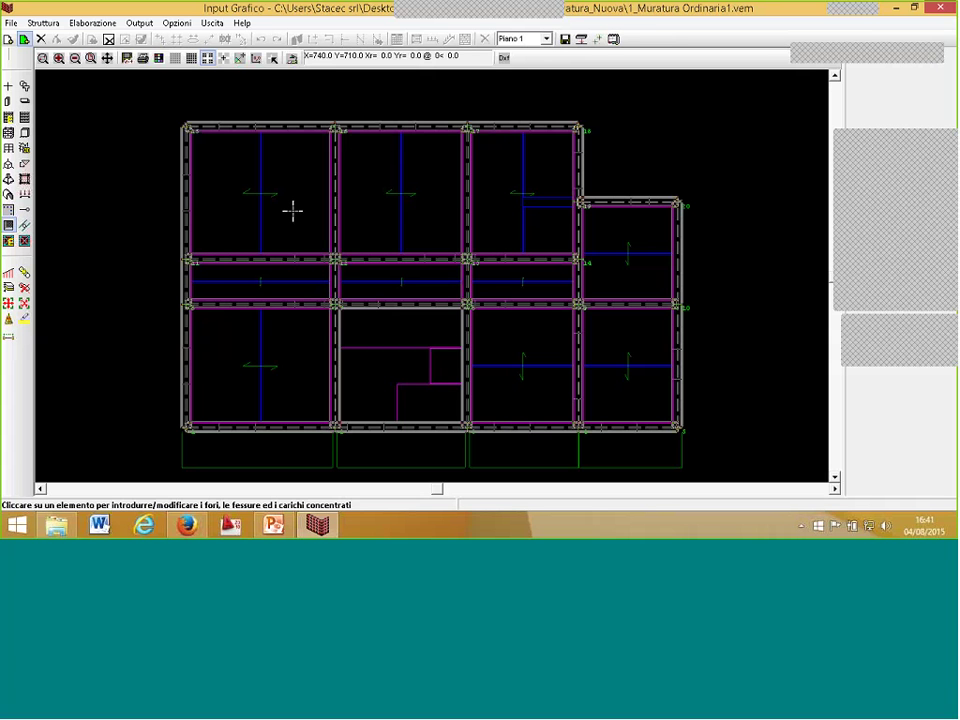
- Add a masonry material to the material types, name it Mur150 and turn off its Esistente option
{"action": "left_click", "coordinate": [44, 23]}
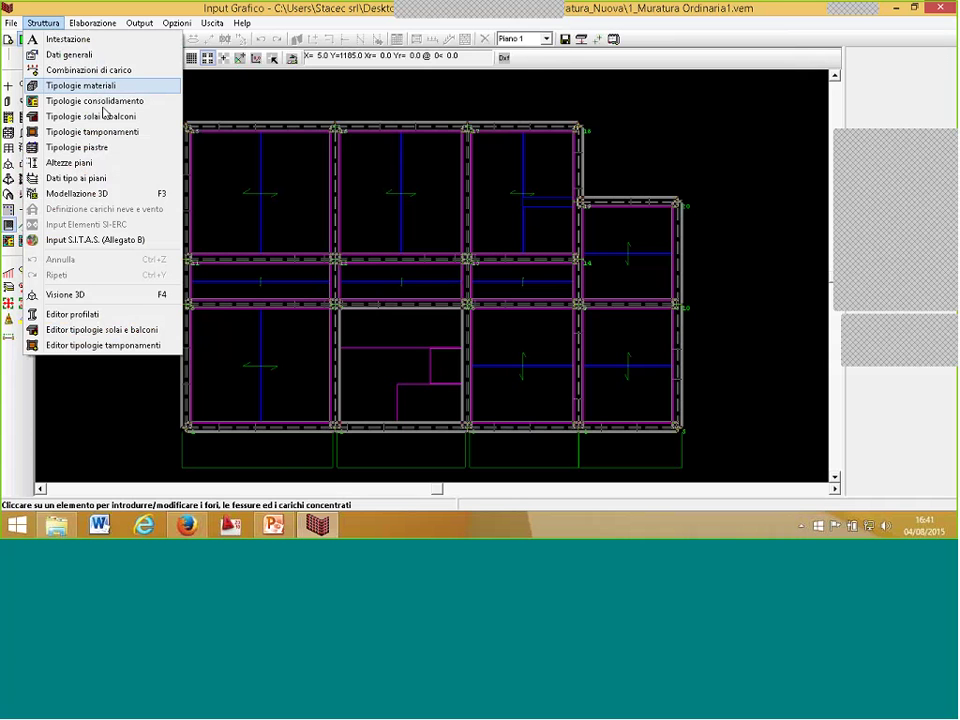
{"action": "left_click", "coordinate": [80, 85]}
{"action": "left_click", "coordinate": [290, 86]}
{"action": "left_click", "coordinate": [345, 99]}
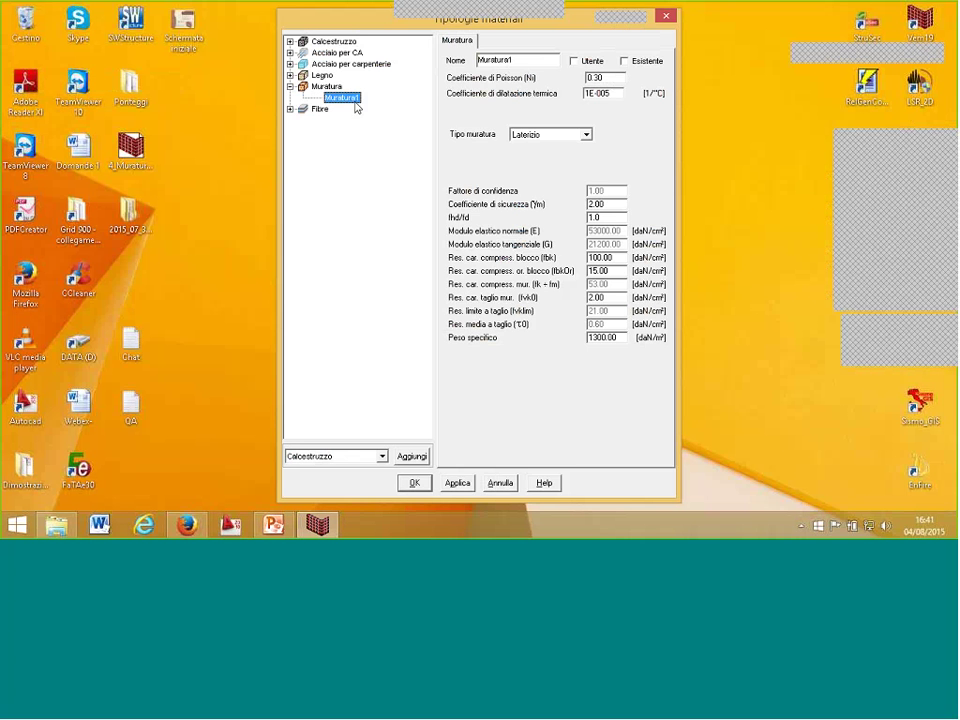
{"action": "left_click", "coordinate": [412, 456]}
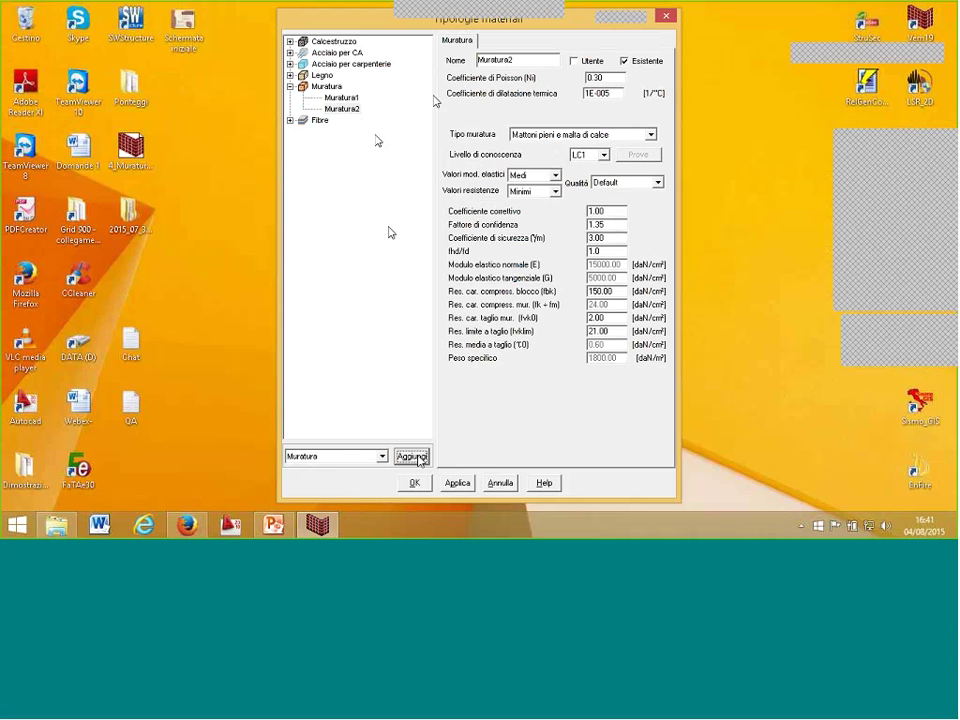
{"action": "left_click_drag", "start_coordinate": [490, 60], "coordinate": [527, 73]}
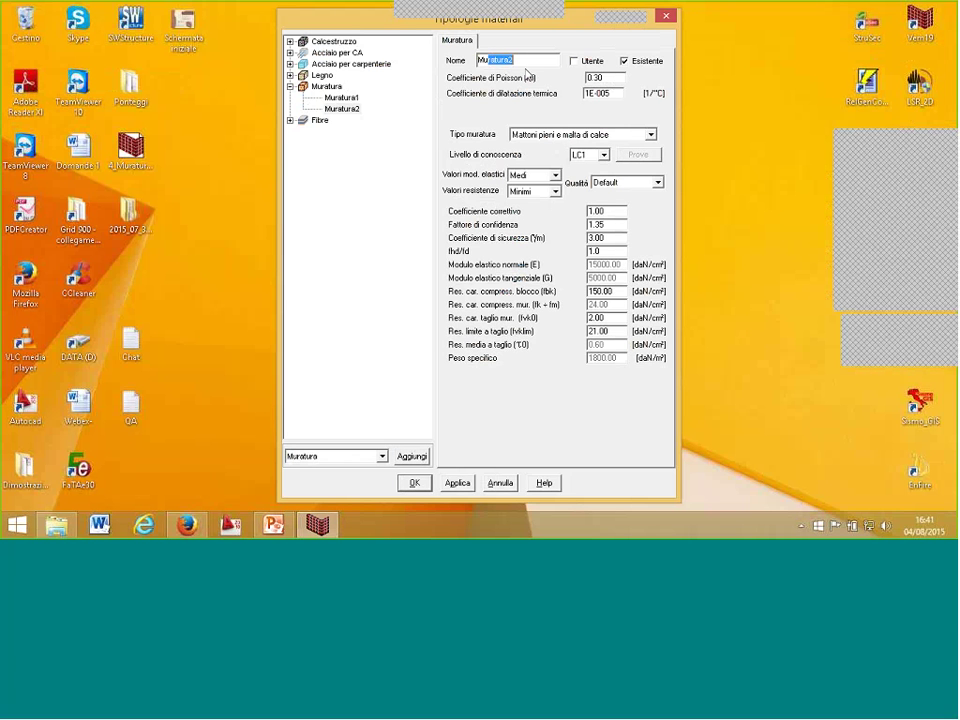
{"action": "type", "text": "r1S"}
{"action": "type", "text": "0"}
{"action": "double_click", "coordinate": [605, 292]}
{"action": "left_click", "coordinate": [624, 61]}
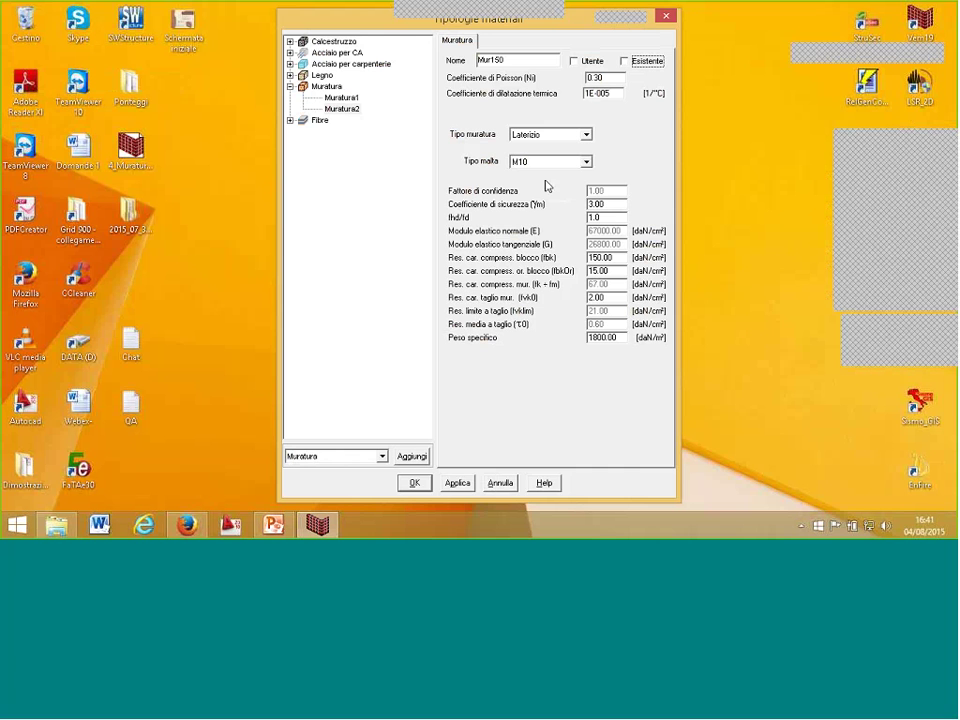
- Set the Mur150 safety coefficient to 2 and its specific weight to 1300 daN/m³, and confirm the material types
{"action": "double_click", "coordinate": [600, 204]}
{"action": "type", "text": "2"}
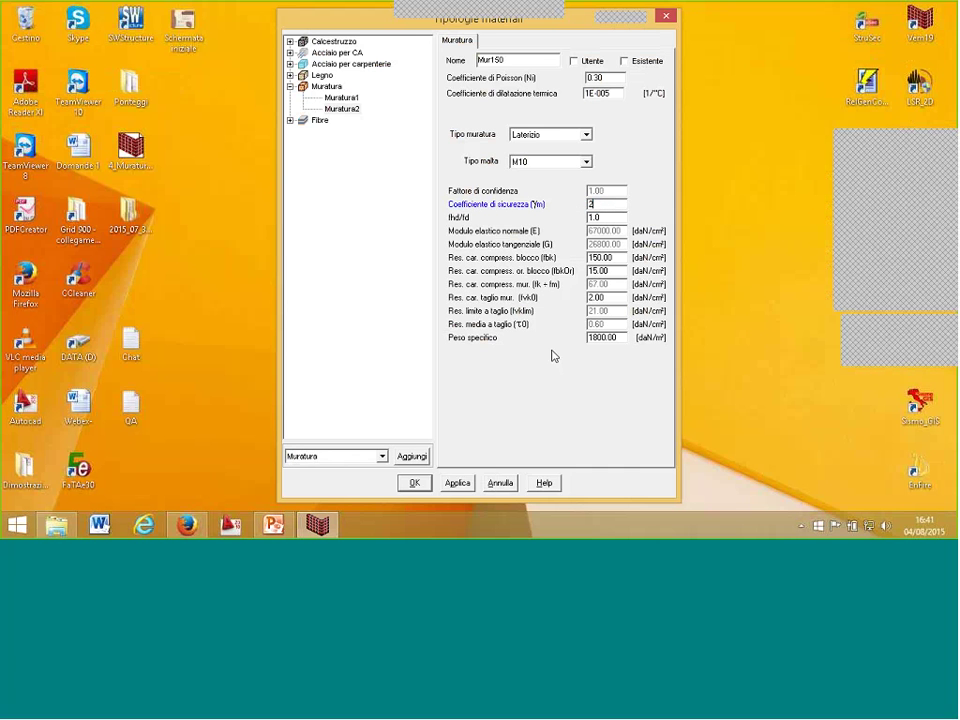
{"action": "left_click", "coordinate": [594, 338]}
{"action": "key", "text": "Delete"}
{"action": "type", "text": "3"}
{"action": "left_click", "coordinate": [418, 483]}
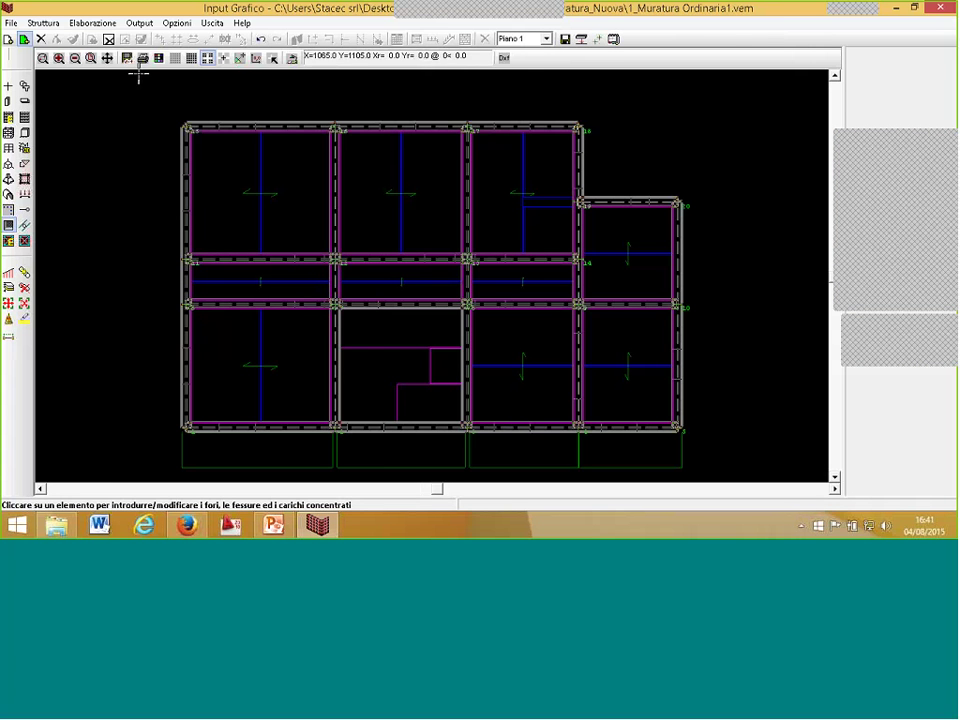
- Assign the material Muratura1 to all walls of Piano 1 with a window modification, and check it on wall 15-16
{"action": "left_click", "coordinate": [24, 132]}
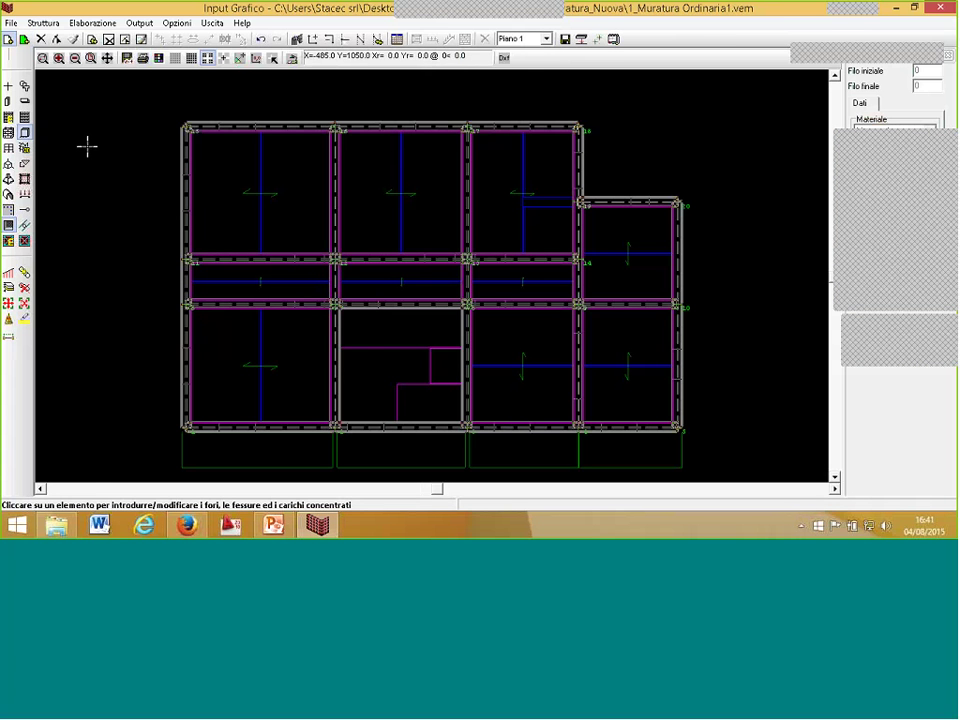
{"action": "left_click", "coordinate": [124, 40]}
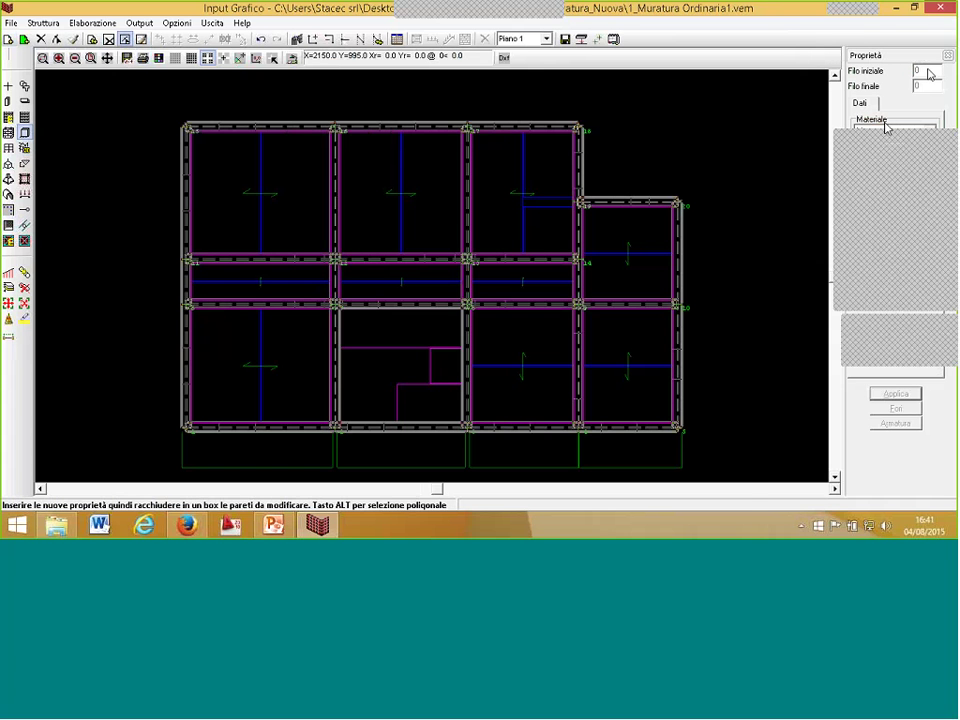
{"action": "left_click", "coordinate": [913, 8]}
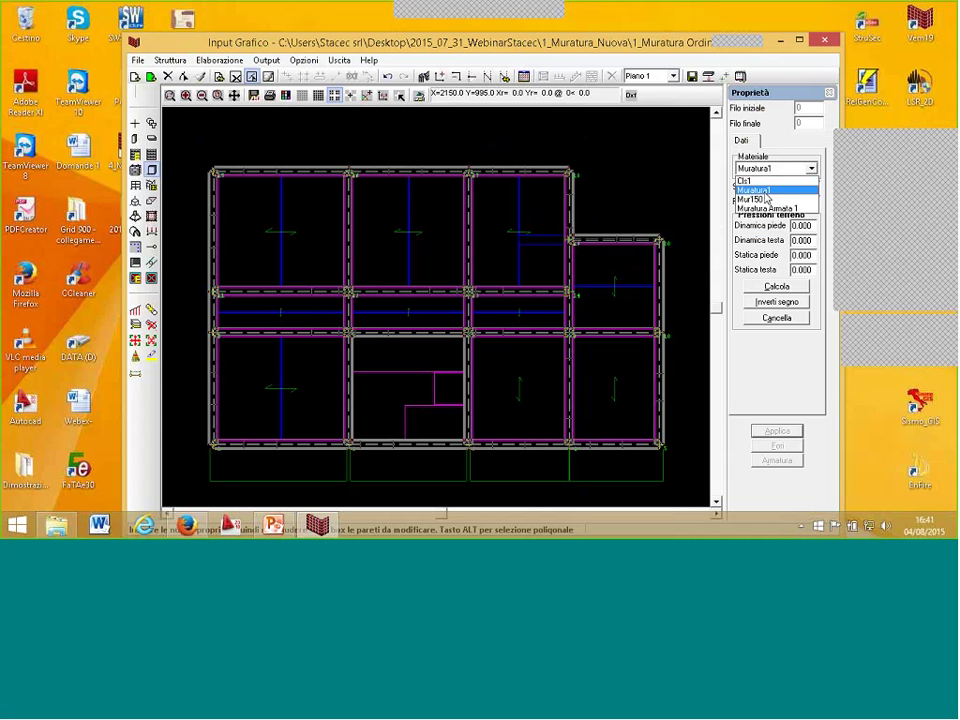
{"action": "left_click_drag", "start_coordinate": [204, 150], "coordinate": [497, 379]}
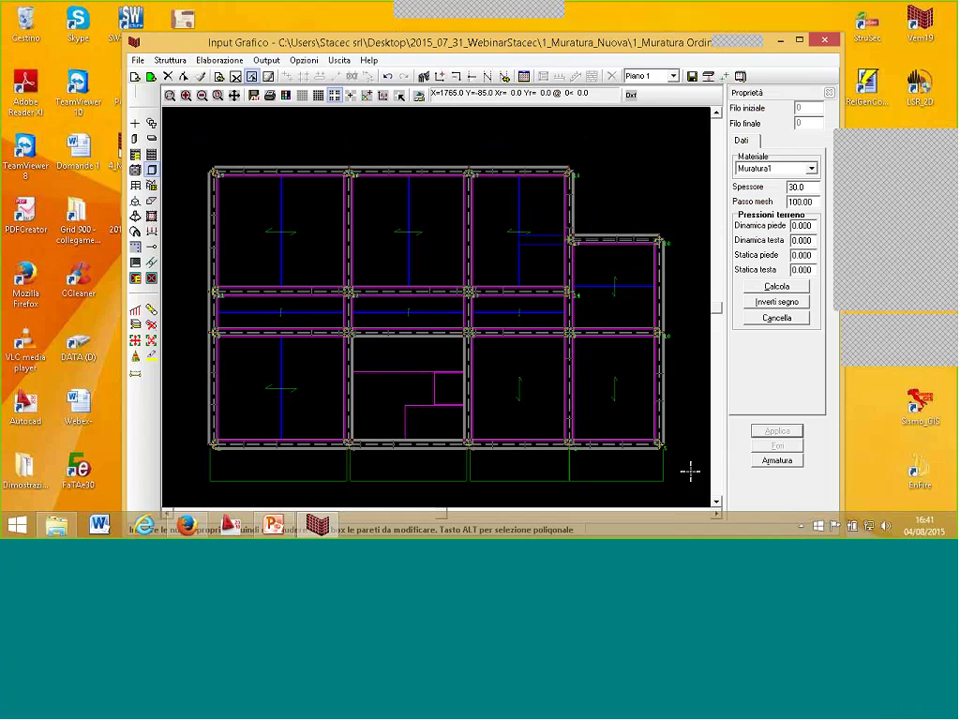
{"action": "left_click", "coordinate": [261, 172]}
- Assign the material Mur150 to all walls of Piano 3 with a window modification
{"action": "left_click", "coordinate": [643, 77]}
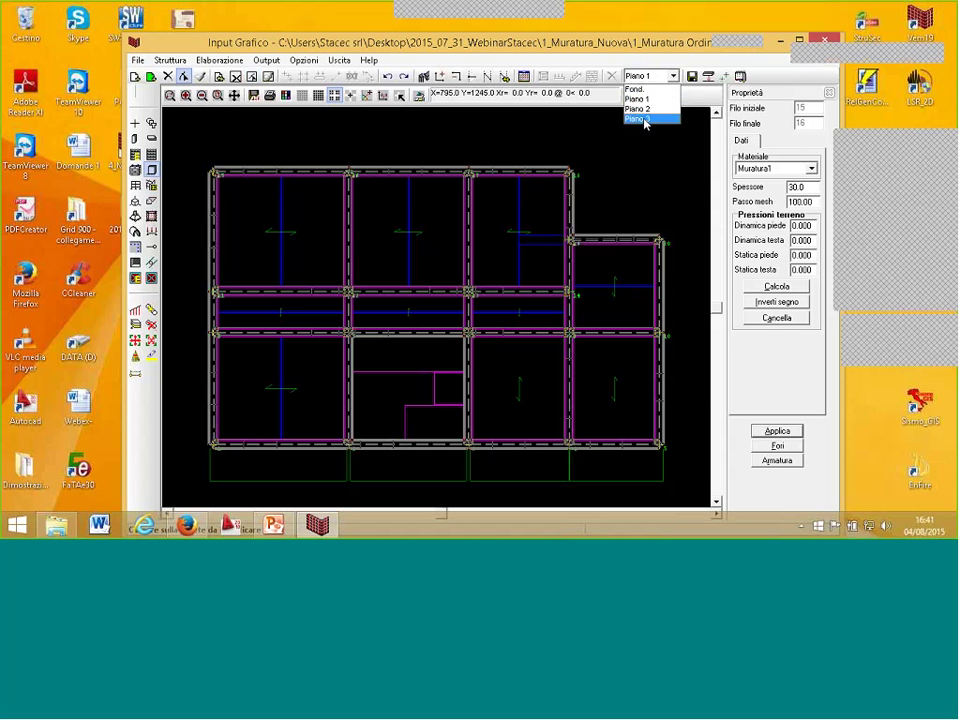
{"action": "left_click", "coordinate": [643, 116]}
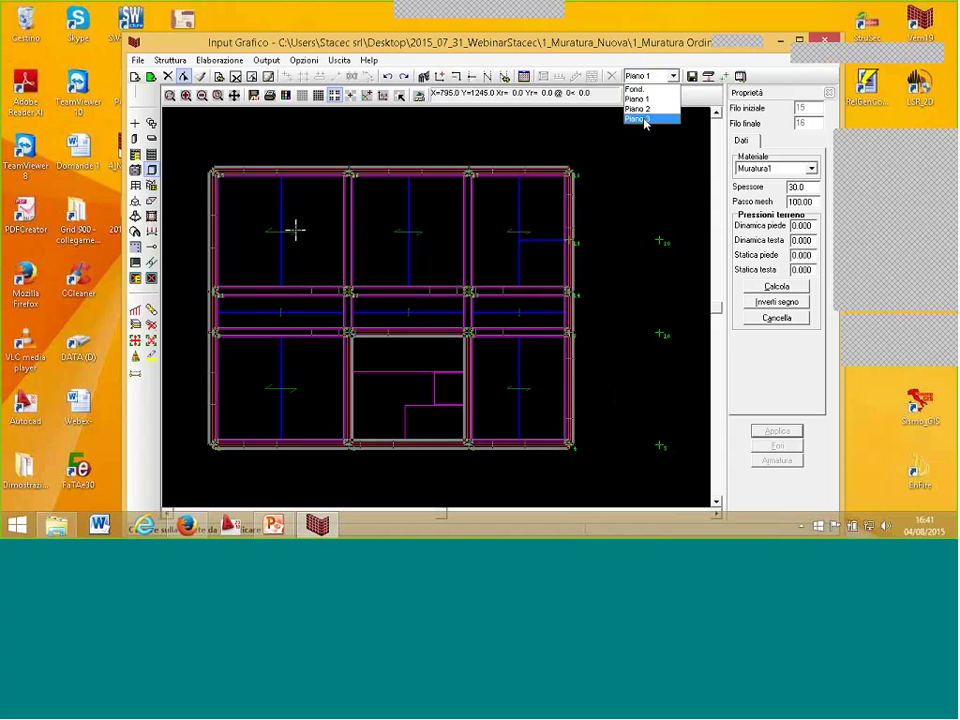
{"action": "left_click", "coordinate": [268, 76]}
{"action": "left_click", "coordinate": [251, 76]}
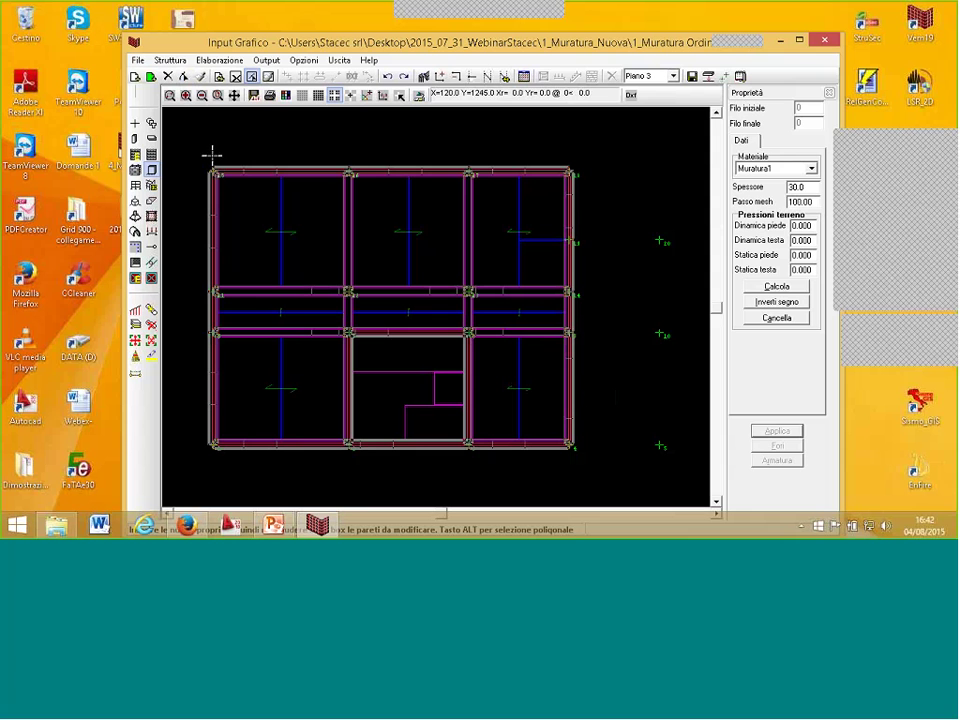
{"action": "left_click", "coordinate": [810, 168]}
{"action": "left_click", "coordinate": [766, 197]}
{"action": "left_click_drag", "start_coordinate": [204, 156], "coordinate": [623, 473]}
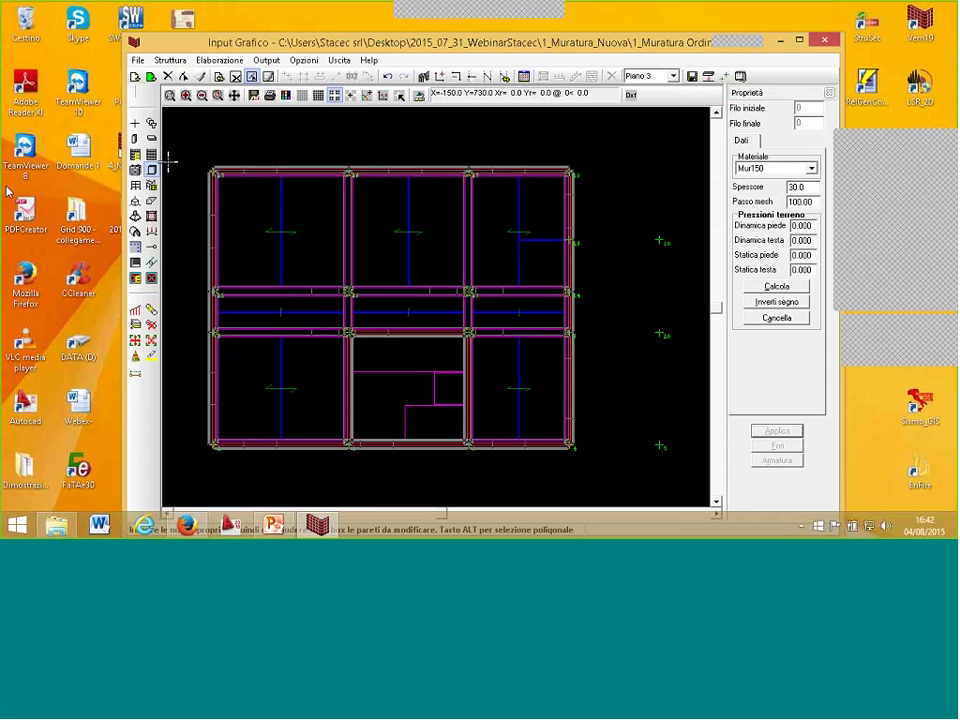
- Check the material assigned to sample walls on Piano 3, Piano 1 and Piano 2
{"action": "left_click", "coordinate": [183, 76]}
{"action": "left_click", "coordinate": [398, 168]}
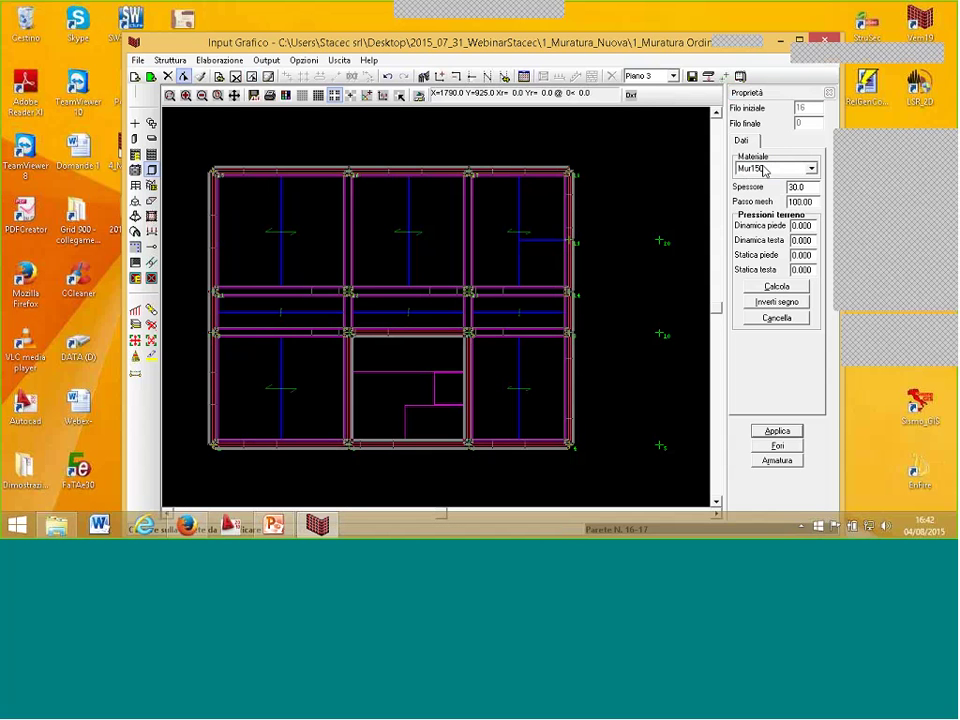
{"action": "left_click", "coordinate": [565, 266]}
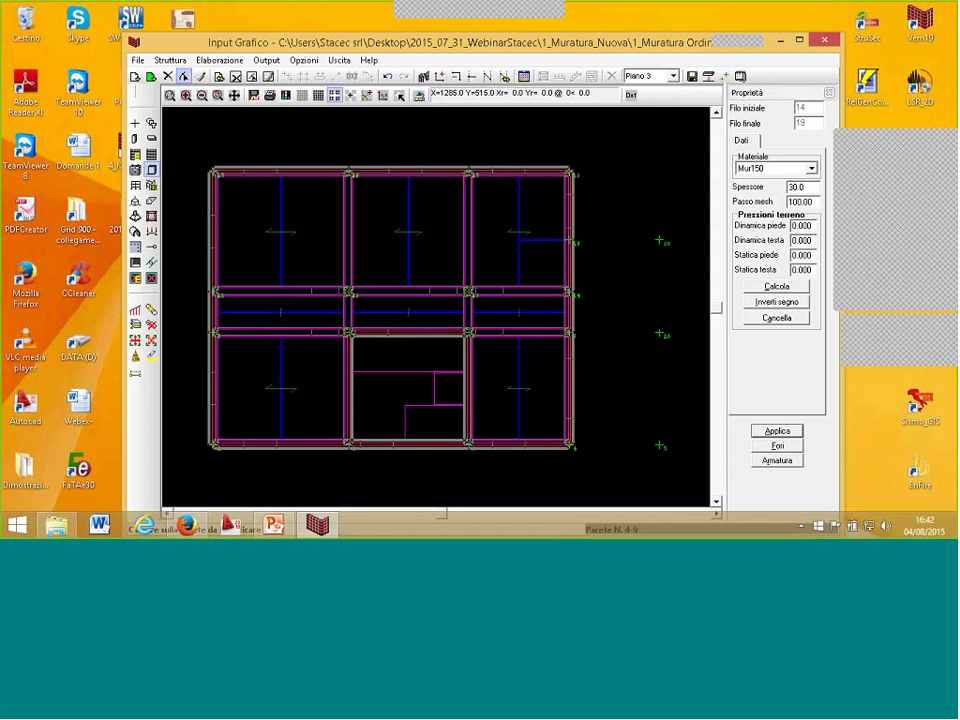
{"action": "left_click", "coordinate": [673, 76]}
{"action": "left_click", "coordinate": [640, 89]}
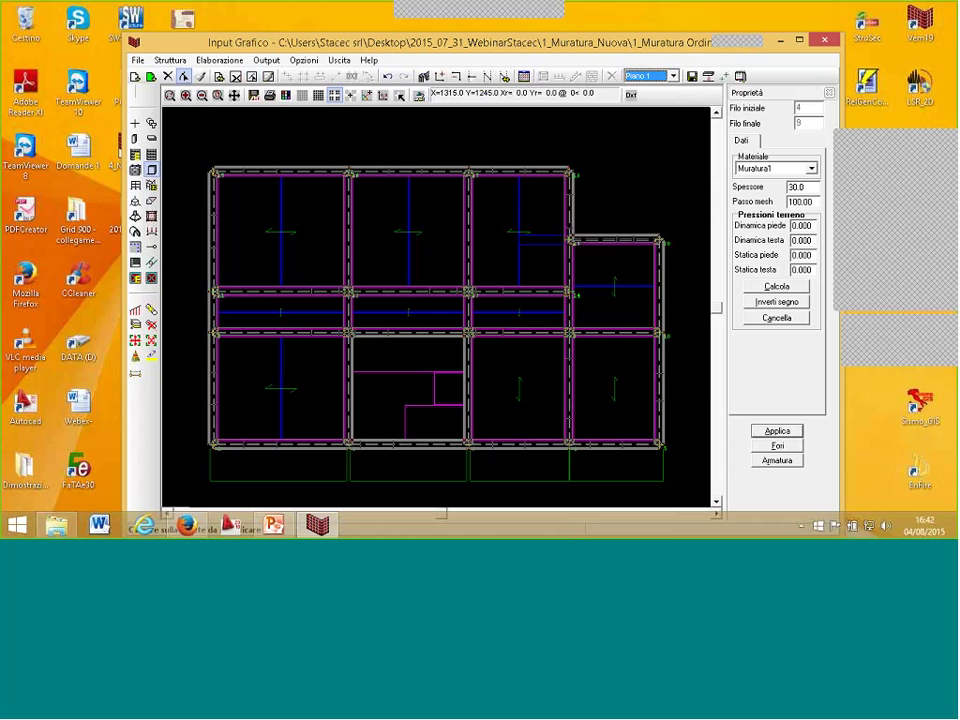
{"action": "left_click", "coordinate": [596, 240]}
{"action": "left_click", "coordinate": [673, 76]}
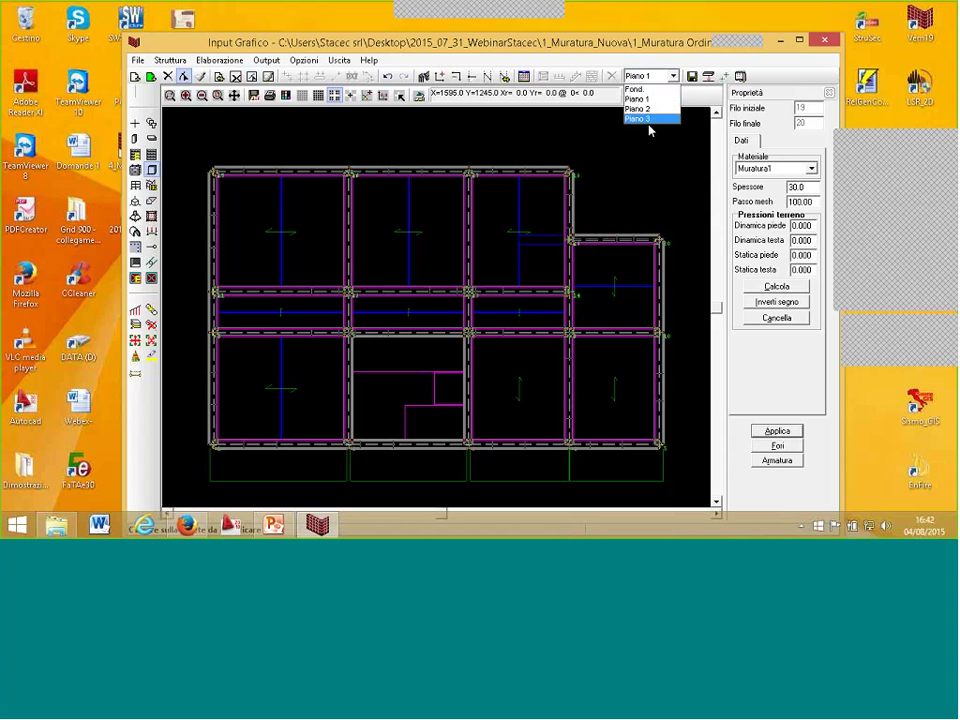
{"action": "left_click", "coordinate": [650, 100]}
{"action": "left_click", "coordinate": [614, 240]}
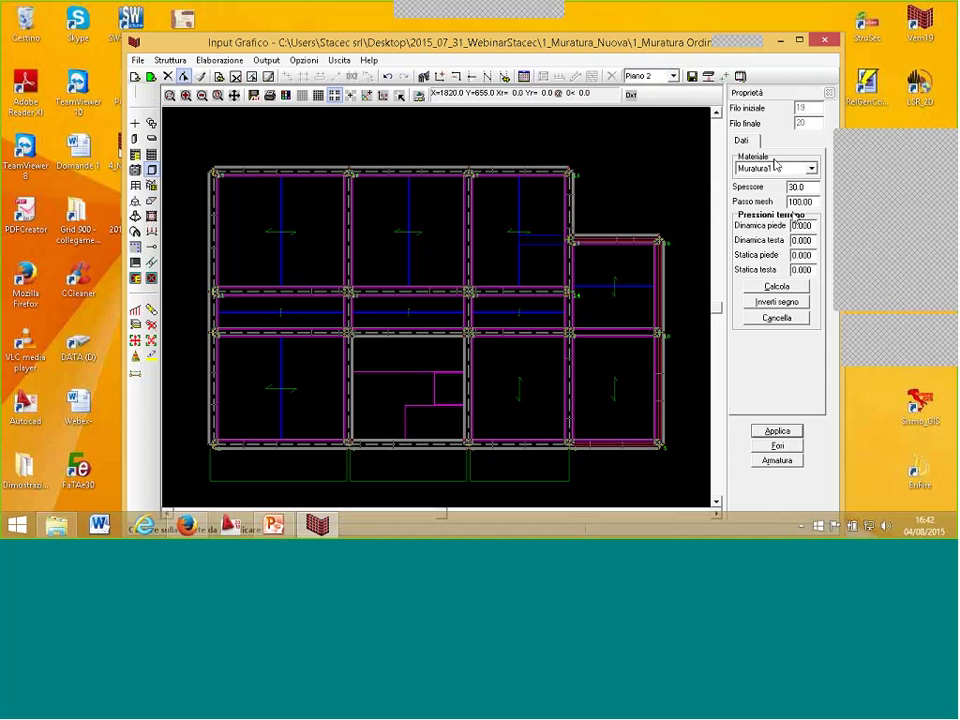
- Run the nonlinear calculation without consolidations for all eight seismic load cases, and dismiss the geometric check report and the calculation window
{"action": "left_click", "coordinate": [222, 62]}
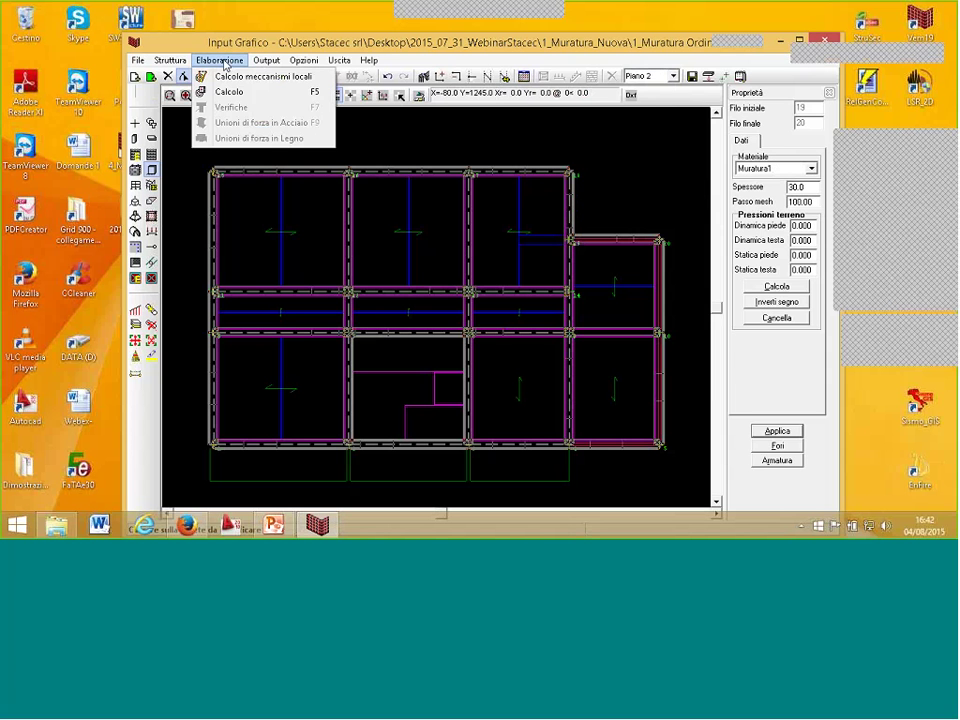
{"action": "left_click", "coordinate": [228, 91]}
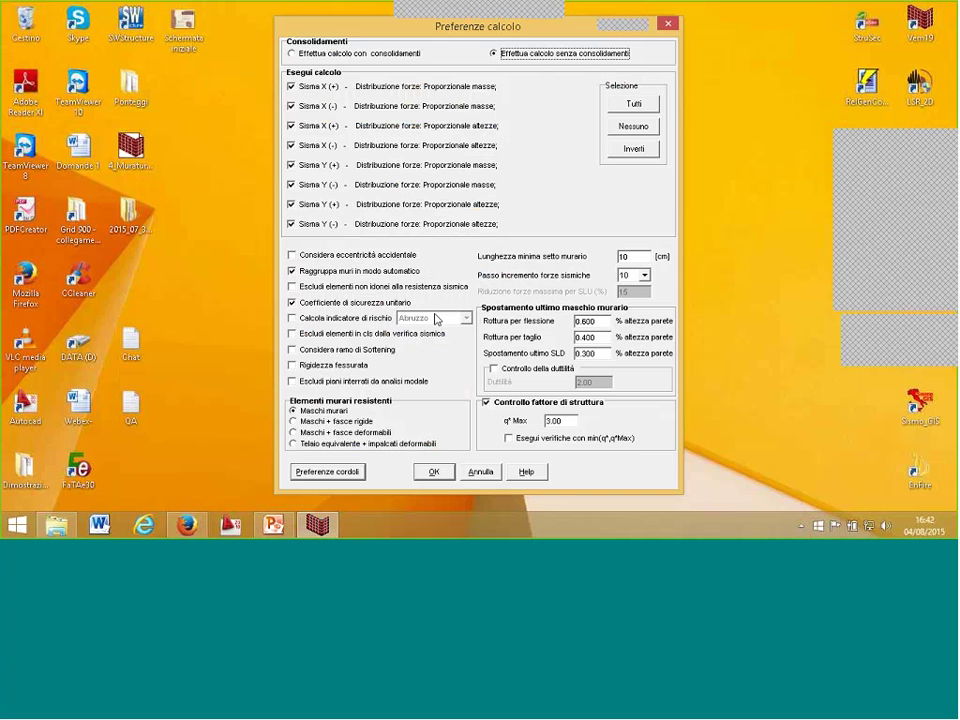
{"action": "left_click", "coordinate": [435, 471]}
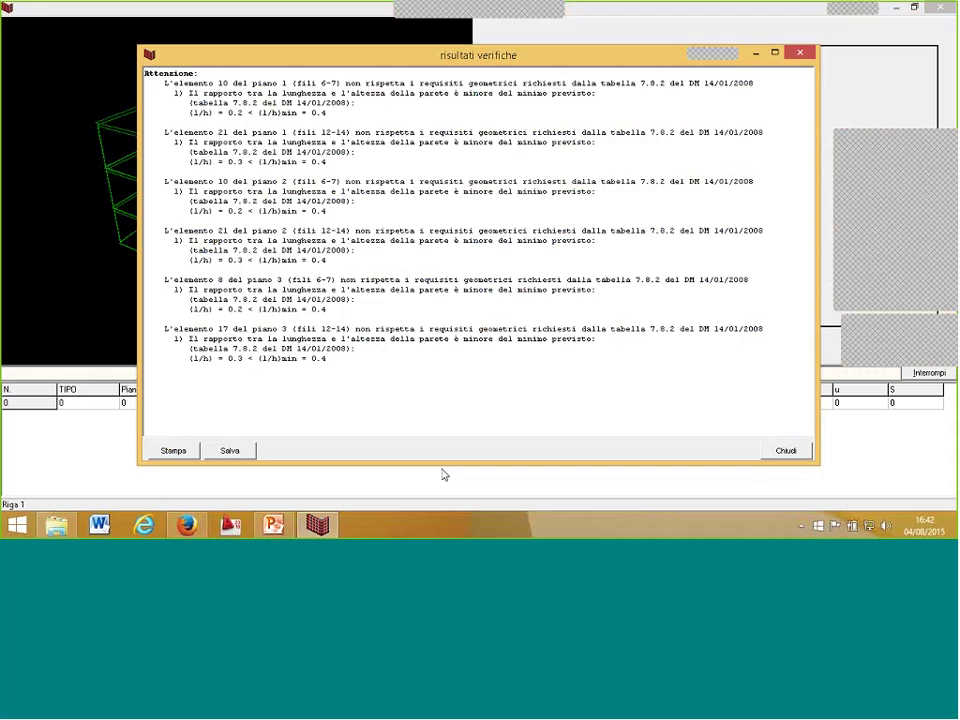
{"action": "left_click", "coordinate": [766, 455]}
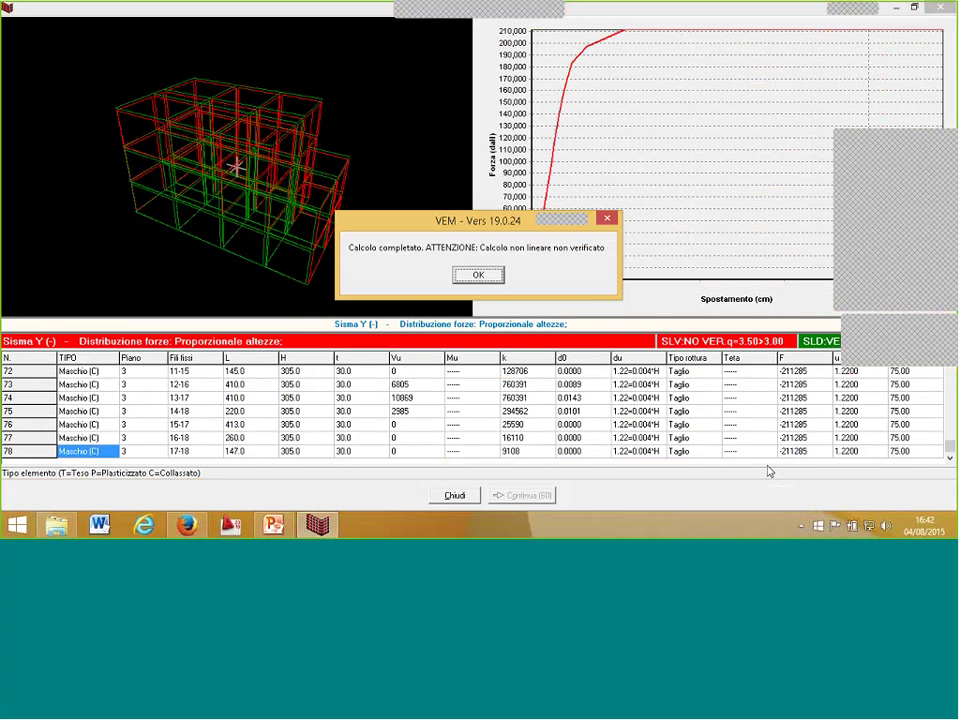
{"action": "left_click", "coordinate": [480, 275]}
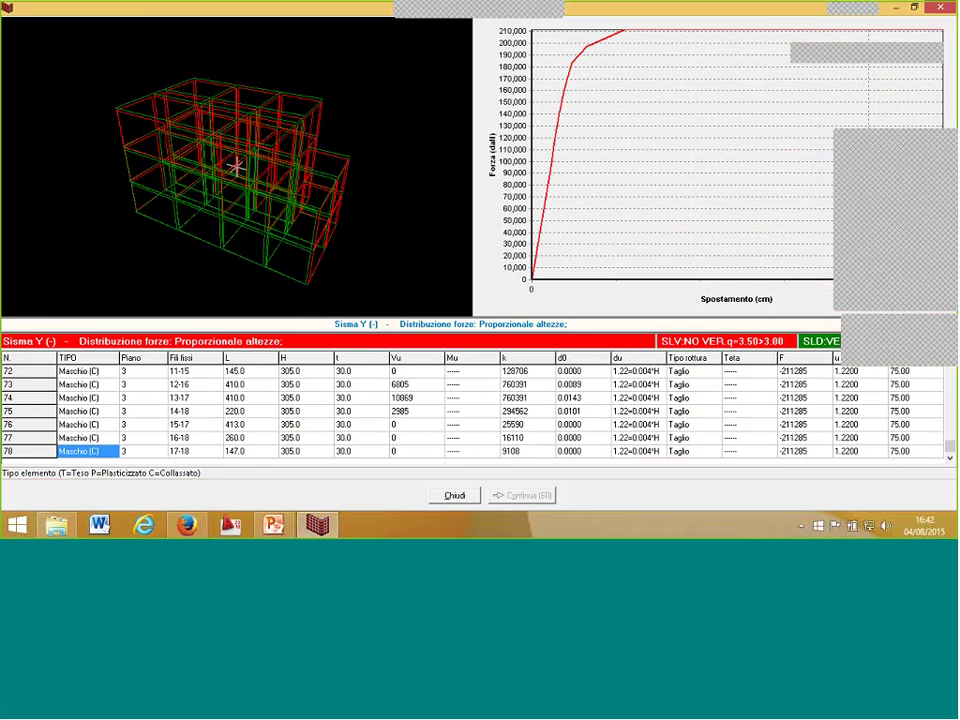
{"action": "left_click", "coordinate": [465, 492]}
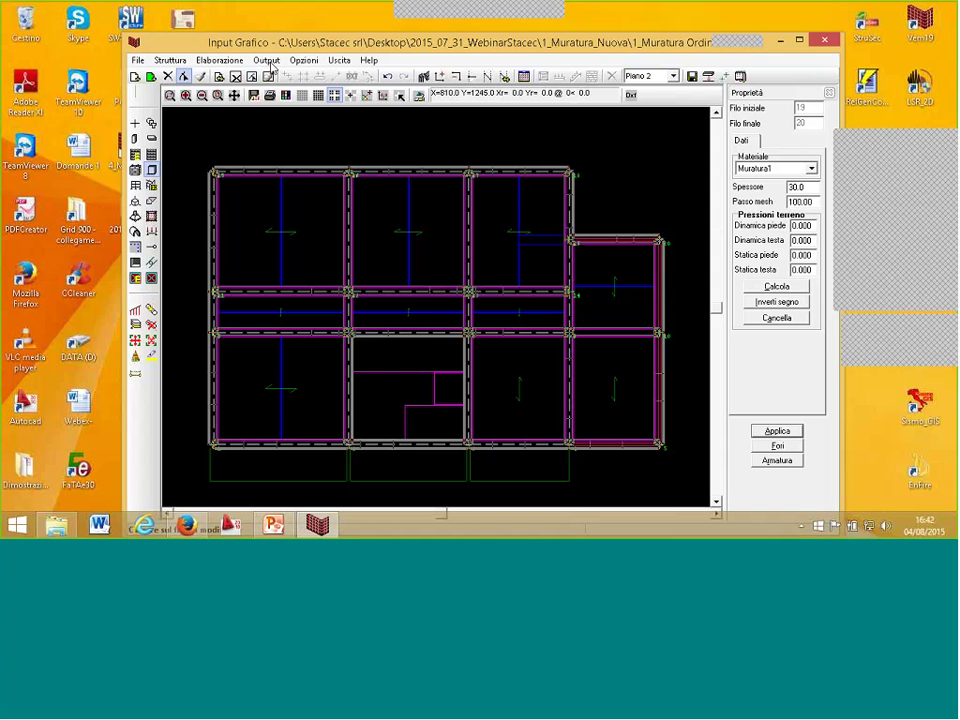
- Open the calculation results and view the capacity curve for Sisma Y (+) with forces proportional to heights
{"action": "left_click", "coordinate": [266, 60]}
{"action": "left_click", "coordinate": [275, 107]}
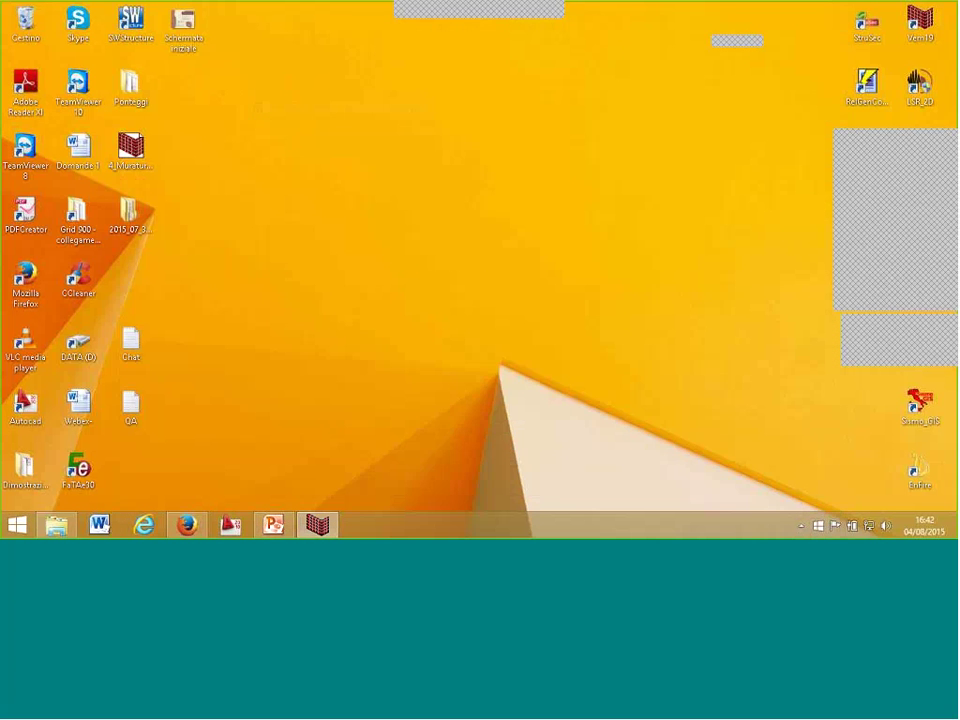
{"action": "left_click", "coordinate": [455, 74]}
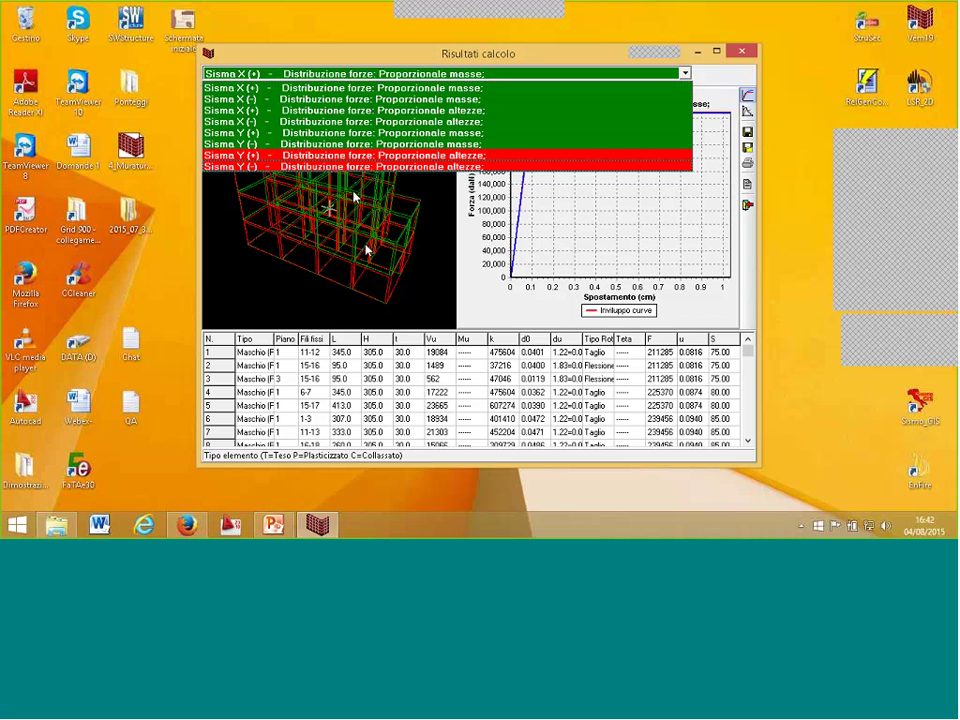
{"action": "left_click", "coordinate": [423, 156]}
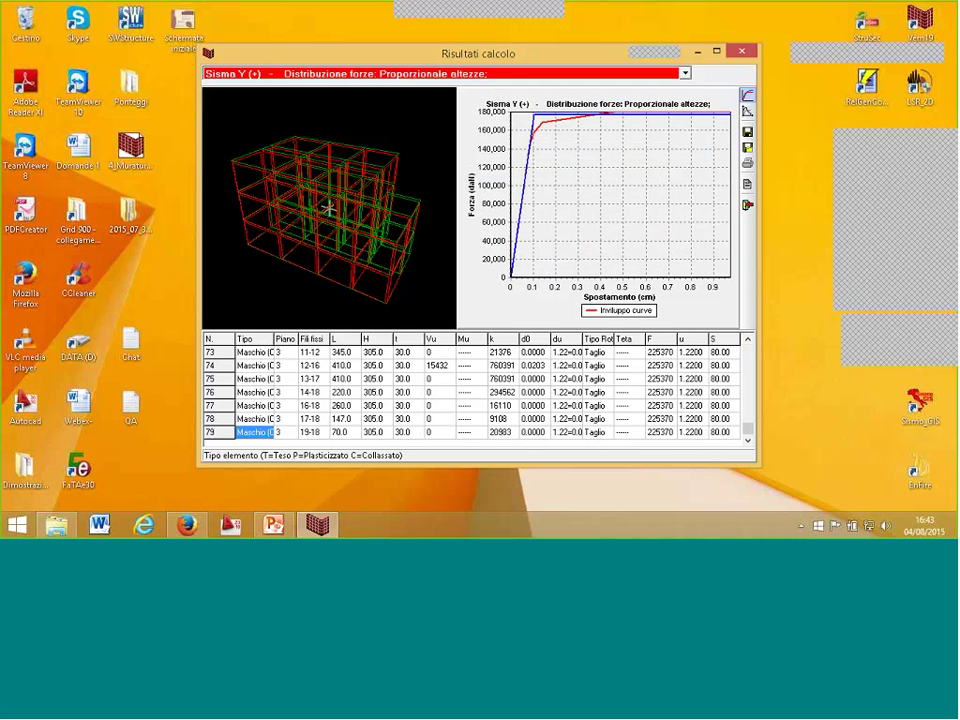
{"action": "double_click", "coordinate": [473, 56]}
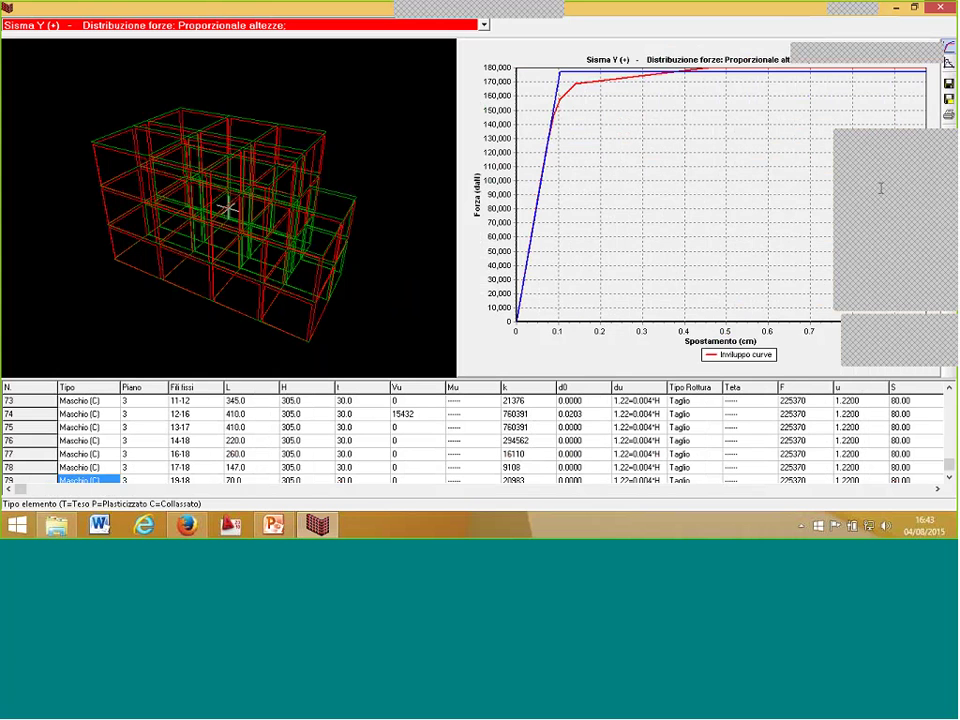
{"action": "left_click", "coordinate": [912, 8]}
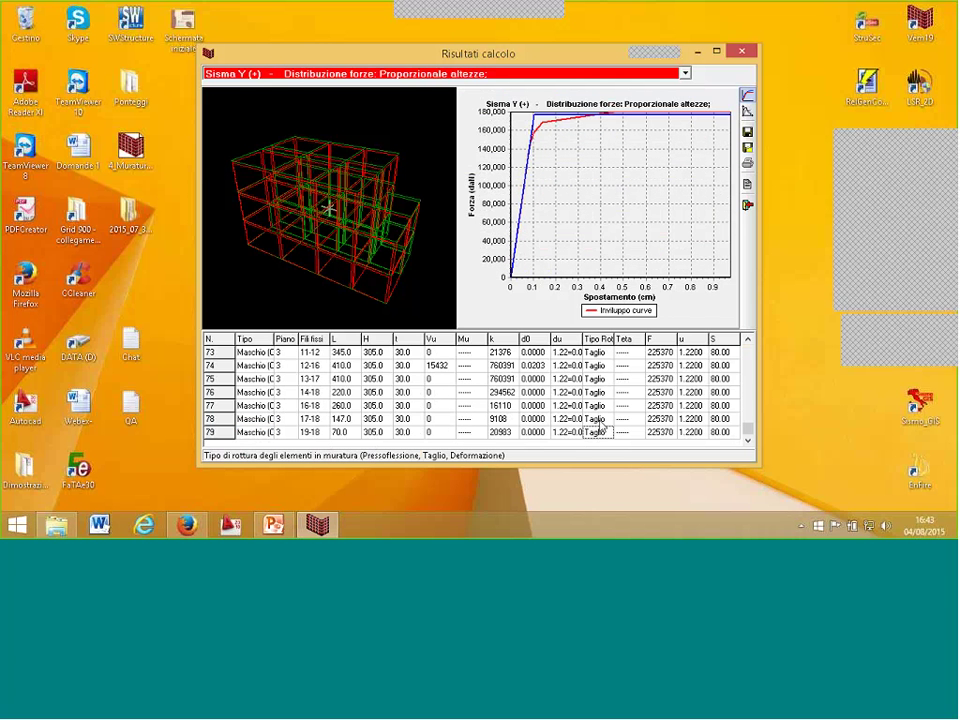
- Examine the failure type of the Piano 3 masonry piers in the enlarged Sisma Y (+) results table
{"action": "left_click", "coordinate": [599, 366]}
{"action": "left_click", "coordinate": [602, 354]}
{"action": "left_click", "coordinate": [602, 356]}
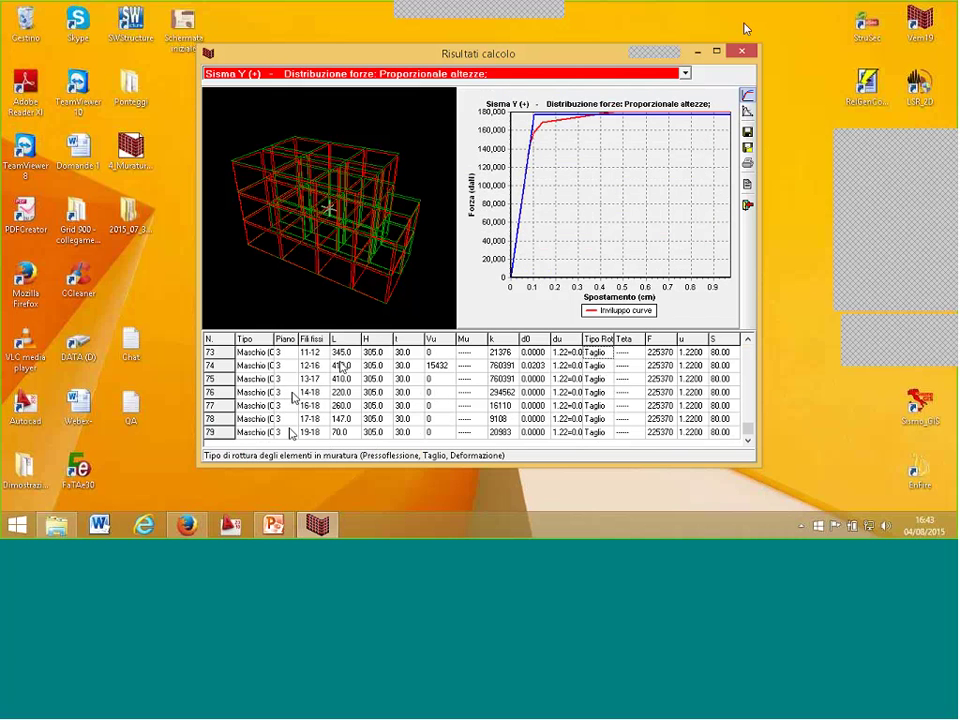
{"action": "left_click", "coordinate": [716, 51]}
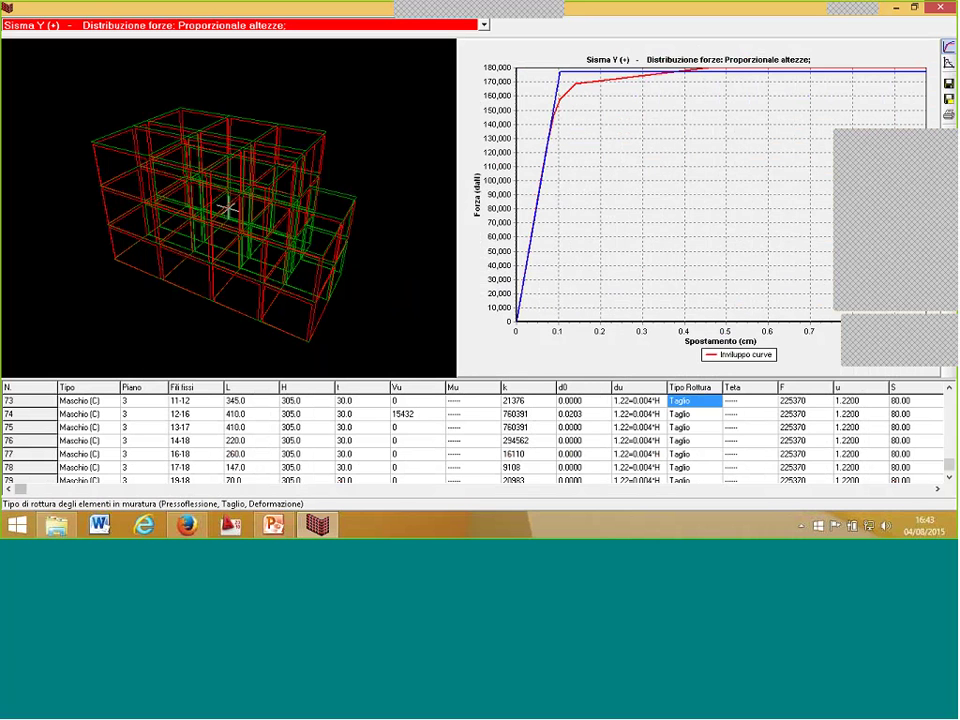
{"action": "scroll", "coordinate": [687, 475], "scroll_direction": "down", "scroll_amount": 1}
{"action": "left_click", "coordinate": [688, 458]}
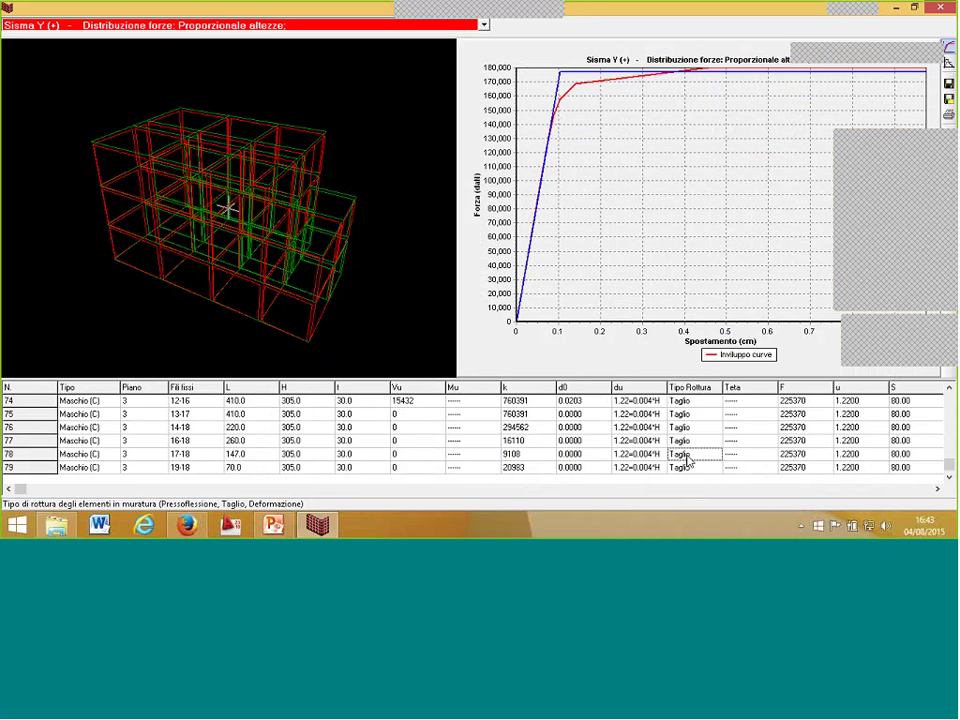
{"action": "left_click_drag", "start_coordinate": [688, 460], "coordinate": [688, 407]}
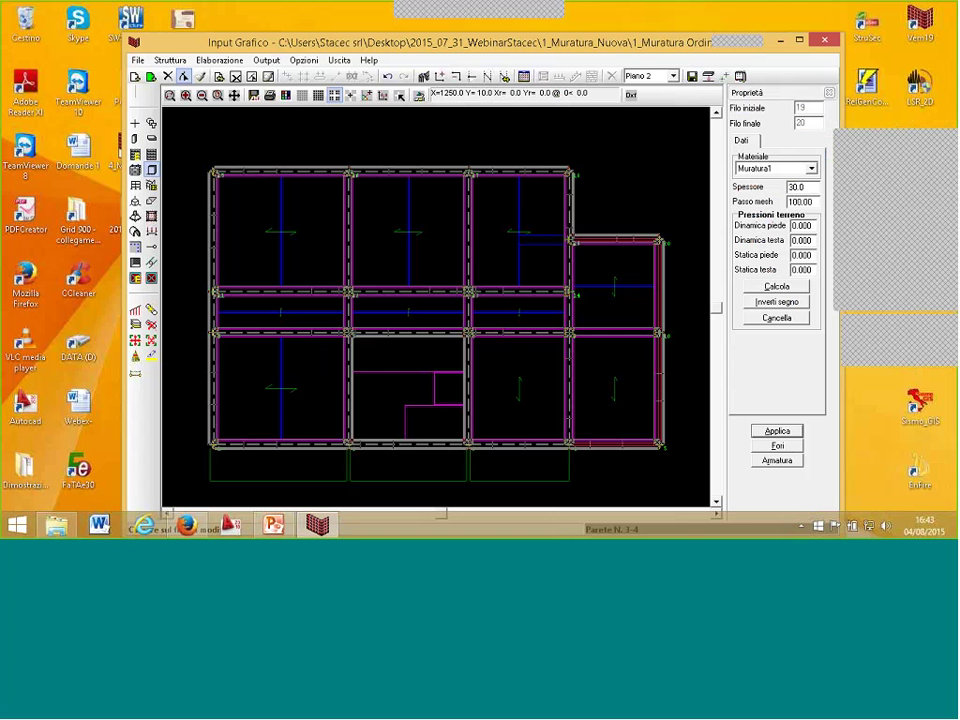
- Switch to the PowerPoint presentation and start the slide show from slide 15, on the materials of the ordinary masonry calculation example
{"action": "left_click", "coordinate": [282, 526]}
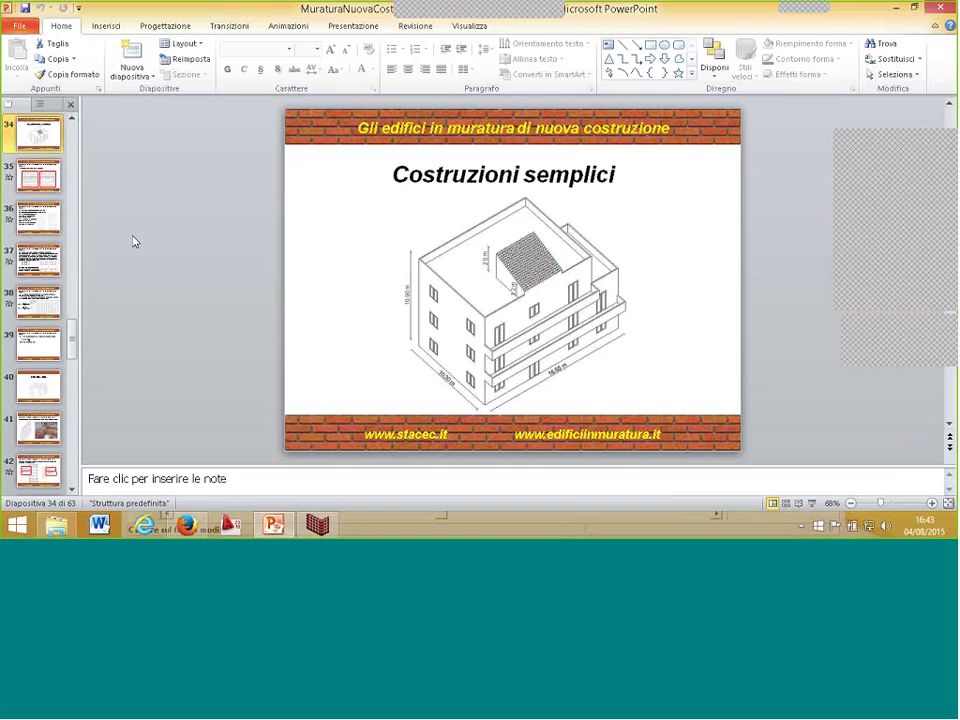
{"action": "left_click_drag", "start_coordinate": [71, 340], "coordinate": [70, 198]}
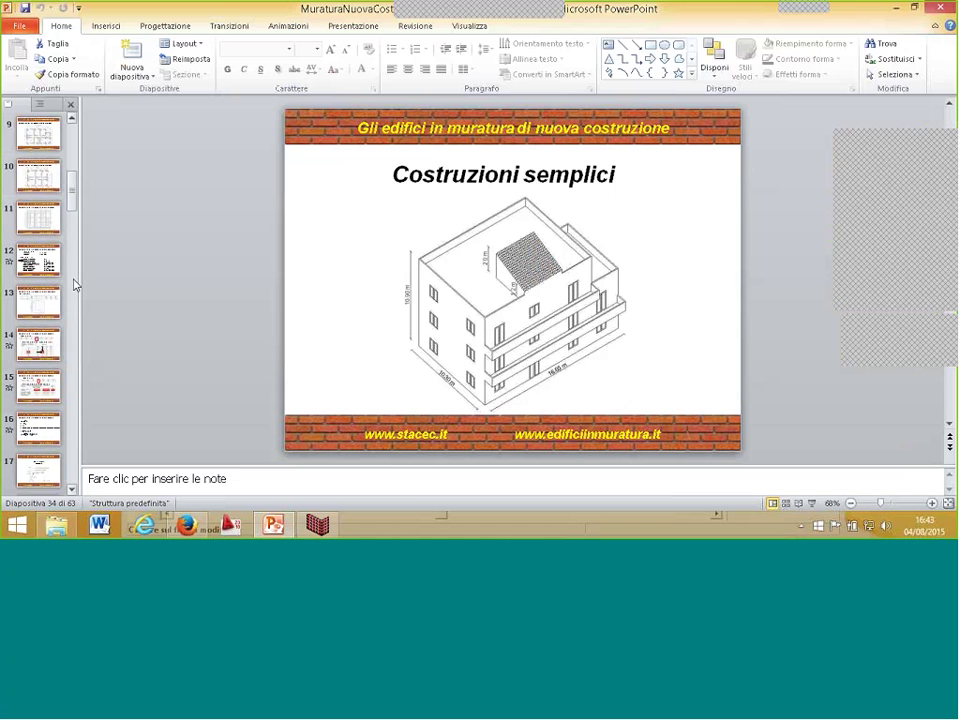
{"action": "scroll", "coordinate": [72, 290], "scroll_direction": "down", "scroll_amount": 4}
{"action": "left_click", "coordinate": [56, 374]}
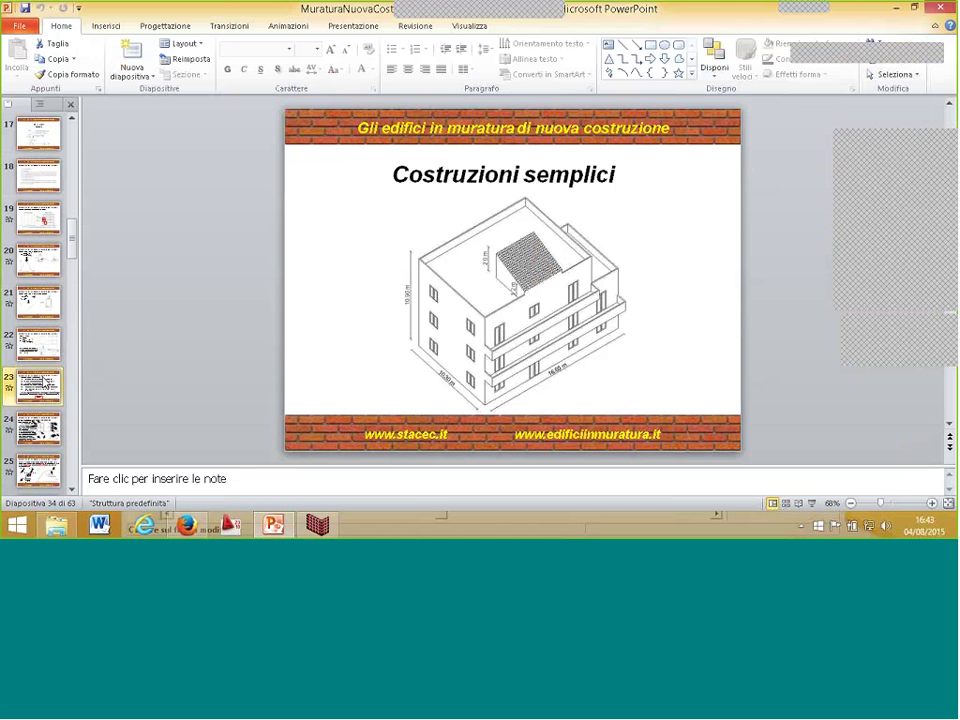
{"action": "key", "text": "Up"}
{"action": "key", "text": "Up"}
{"action": "key", "text": "Up"}
{"action": "key", "text": "Up"}
{"action": "key", "text": "Up"}
{"action": "key", "text": "Up"}
{"action": "key", "text": "Up"}
{"action": "key", "text": "Up"}
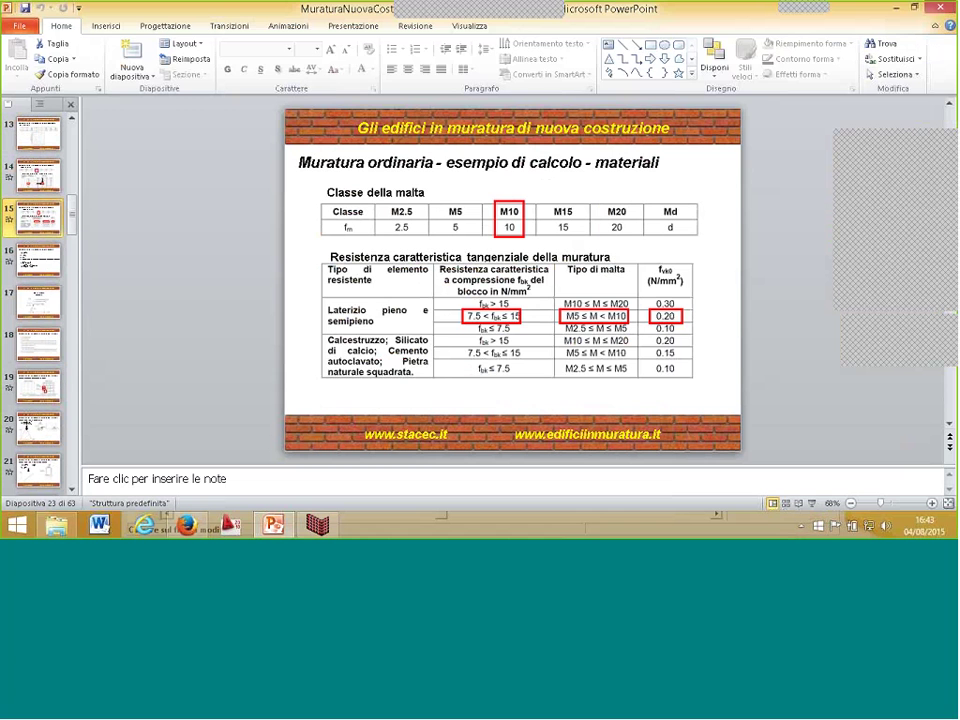
{"action": "left_click", "coordinate": [814, 504]}
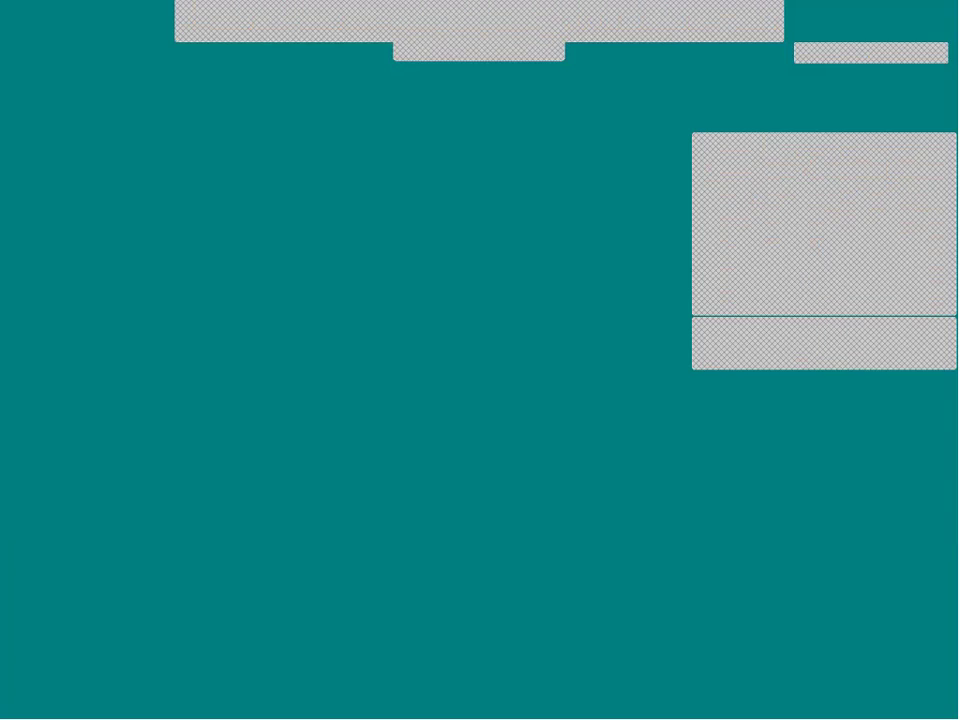
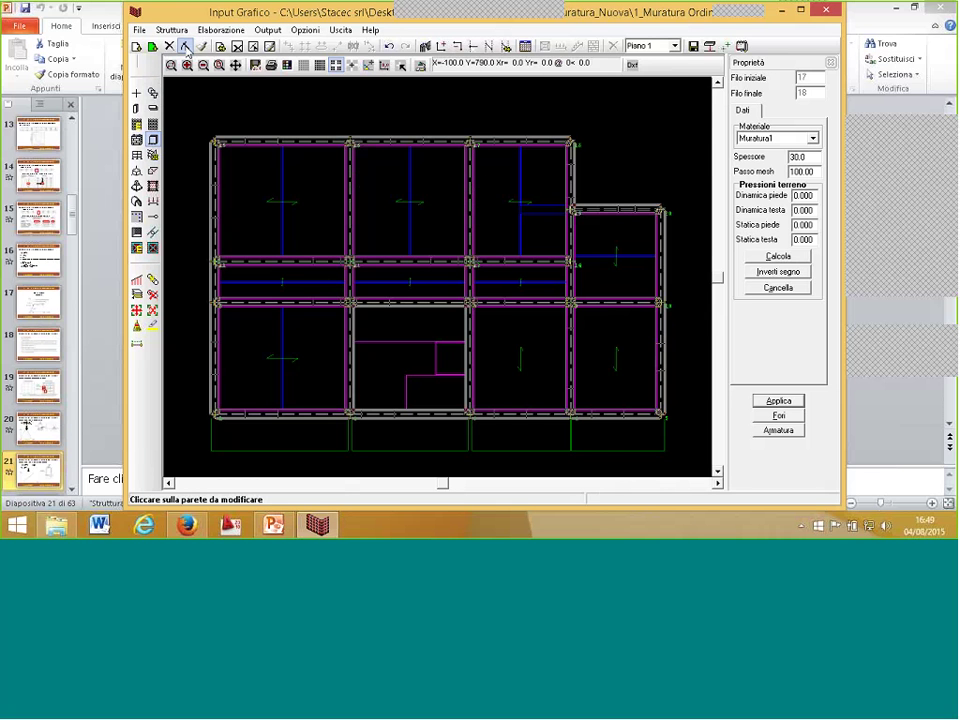
- Set the thickness of wall 12-16 on Piano 1 to 45 and apply it
{"action": "left_click", "coordinate": [296, 144]}
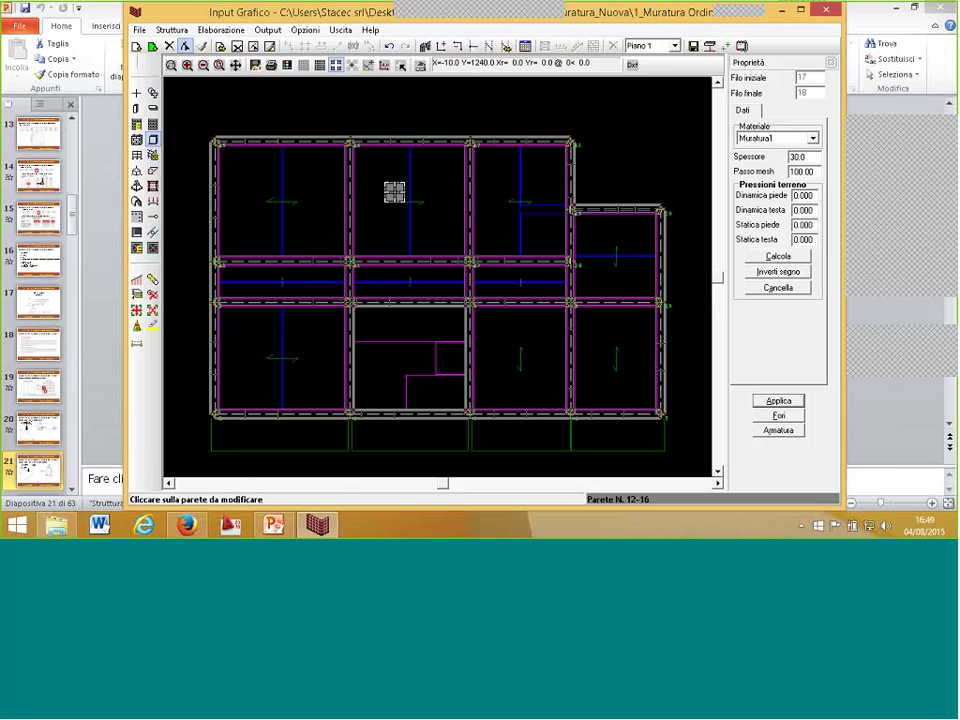
{"action": "left_click", "coordinate": [789, 139]}
{"action": "left_click", "coordinate": [790, 141]}
{"action": "double_click", "coordinate": [806, 156]}
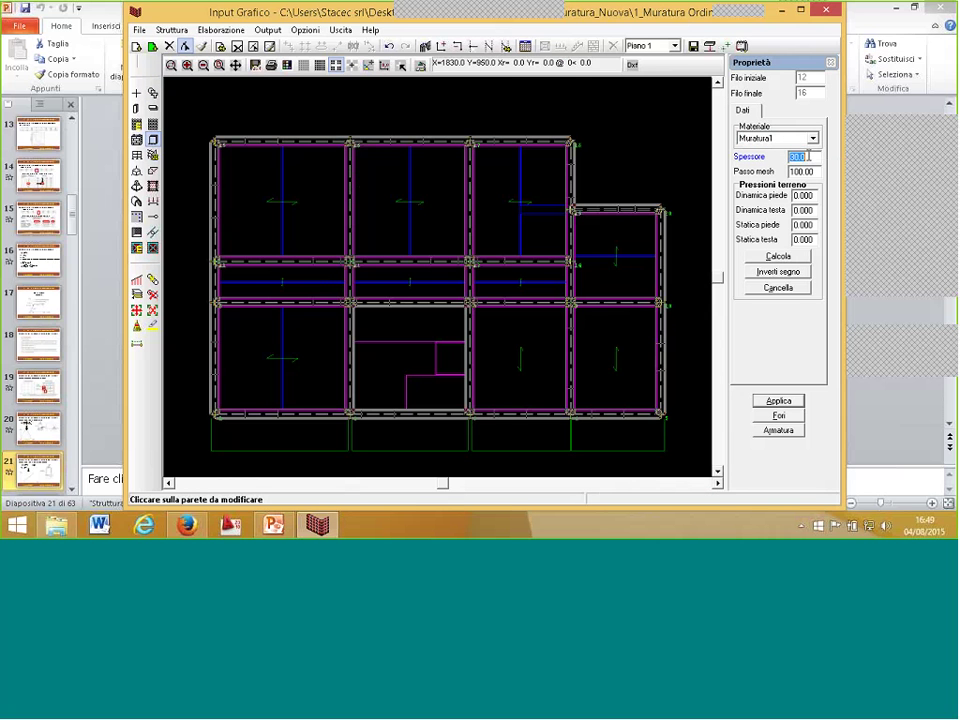
{"action": "type", "text": "45"}
{"action": "left_click", "coordinate": [778, 401]}
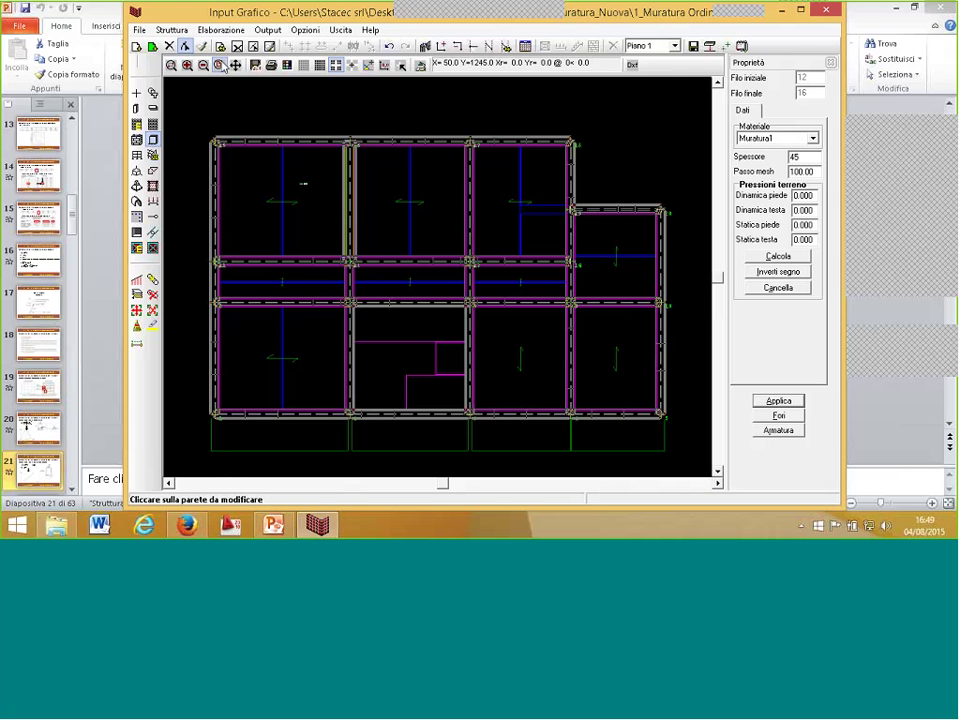
- Copy only the thickness of wall 12-16 to the walls along the two interior vertical lines of the Piano 1 plan
{"action": "left_click", "coordinate": [203, 47]}
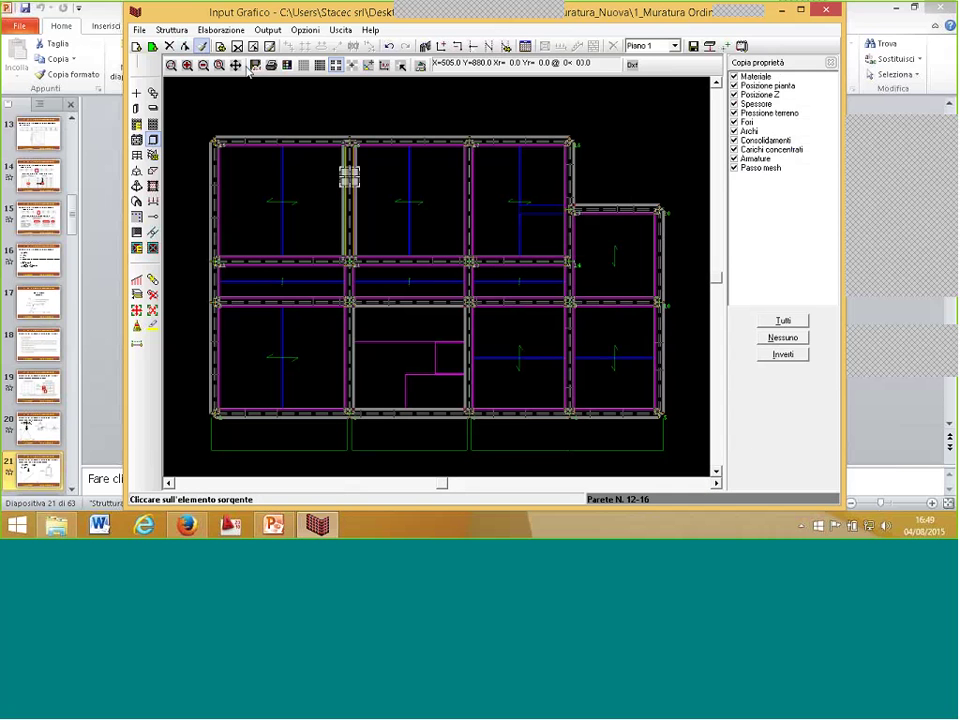
{"action": "left_click", "coordinate": [365, 193]}
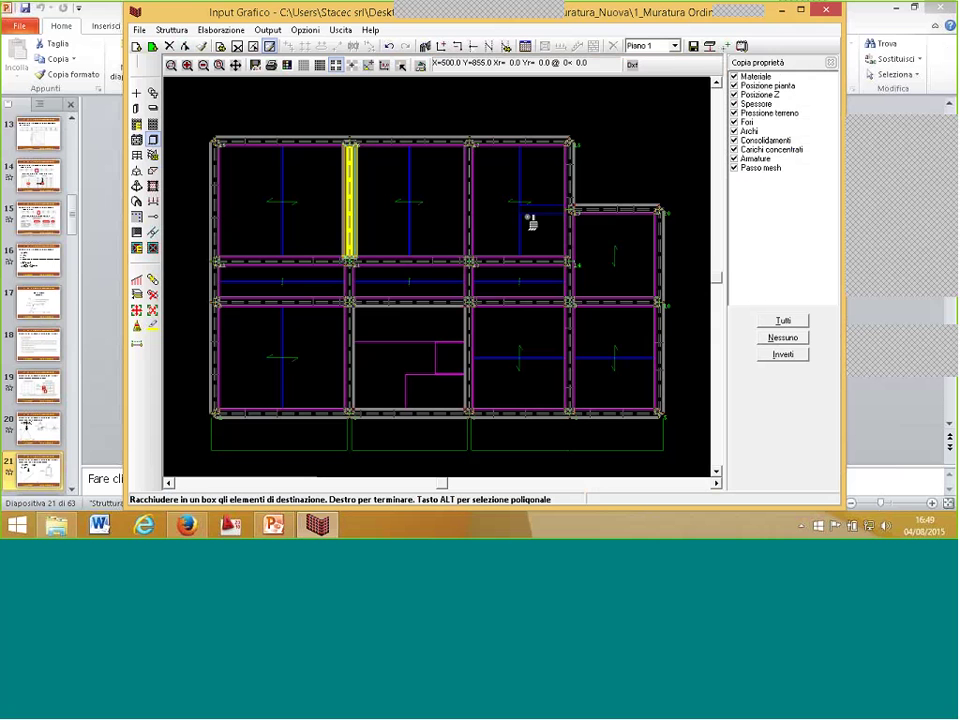
{"action": "left_click", "coordinate": [783, 338]}
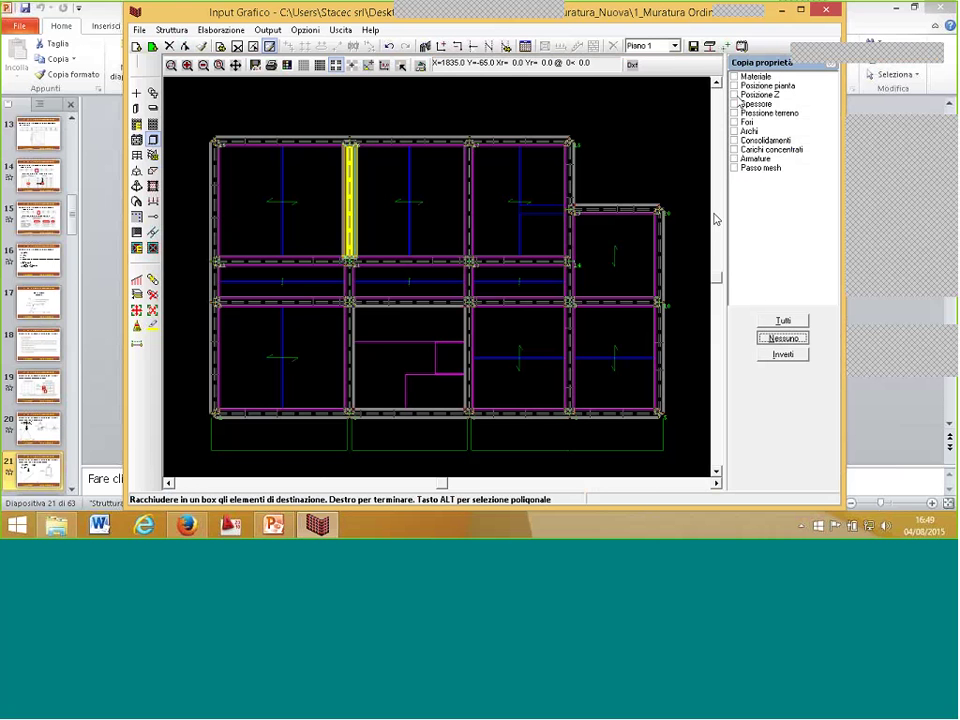
{"action": "left_click", "coordinate": [735, 104]}
{"action": "left_click_drag", "start_coordinate": [285, 208], "coordinate": [369, 407]}
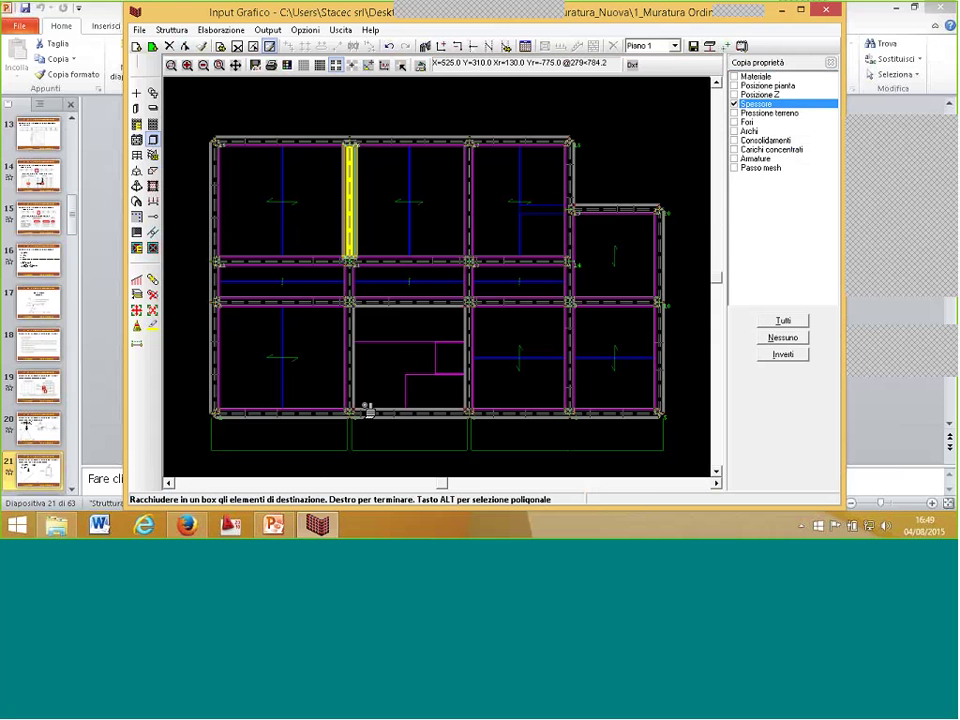
{"action": "left_click_drag", "start_coordinate": [450, 107], "coordinate": [491, 432]}
- Copy the same wall thickness to the walls along the interior vertical lines of the plan on Piano 2 and Piano 3
{"action": "left_click", "coordinate": [655, 46]}
{"action": "left_click", "coordinate": [650, 80]}
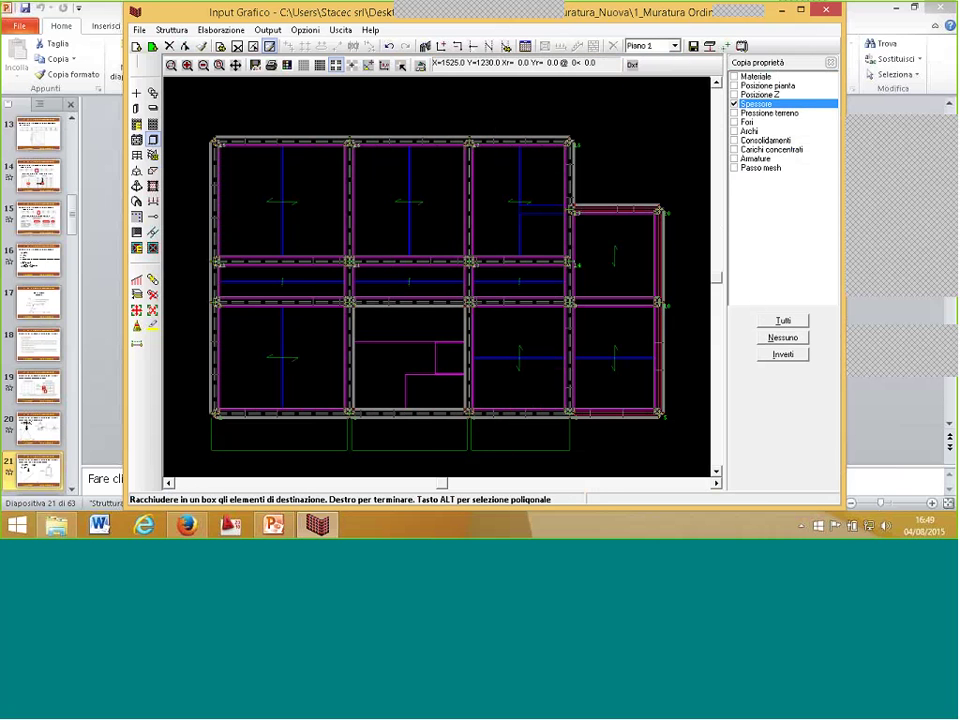
{"action": "left_click_drag", "start_coordinate": [441, 115], "coordinate": [489, 441]}
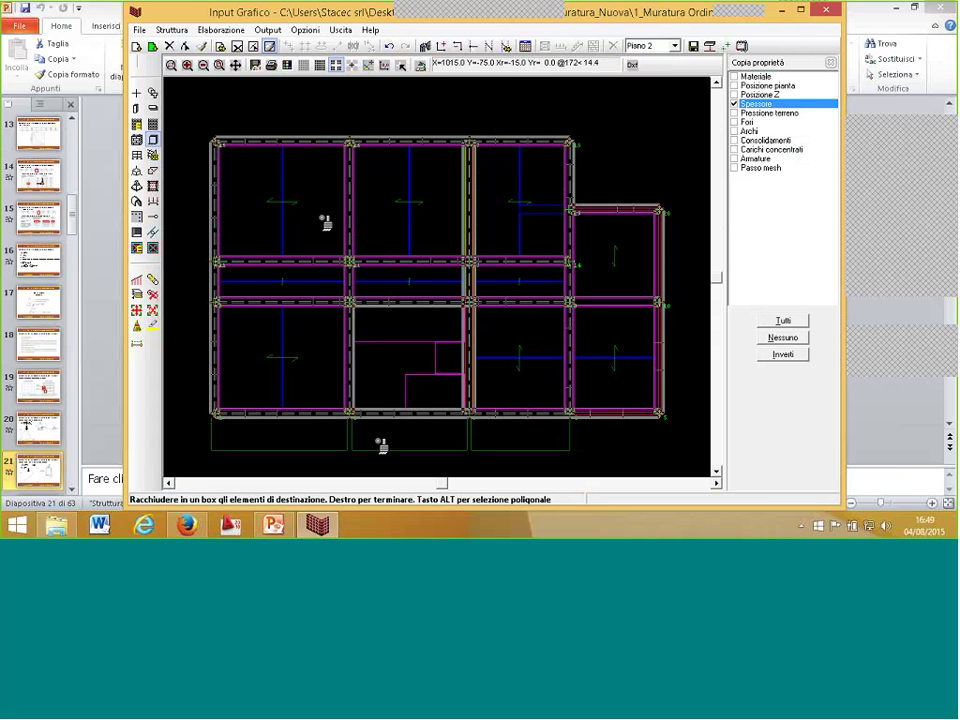
{"action": "left_click", "coordinate": [655, 46]}
{"action": "left_click", "coordinate": [650, 89]}
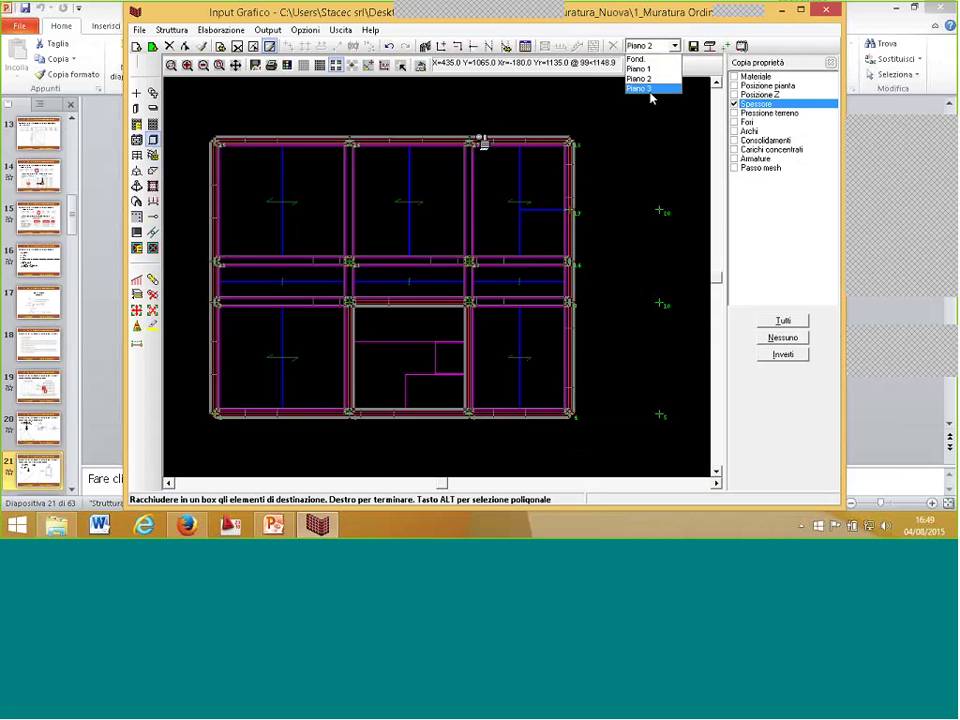
{"action": "left_click_drag", "start_coordinate": [446, 132], "coordinate": [480, 450]}
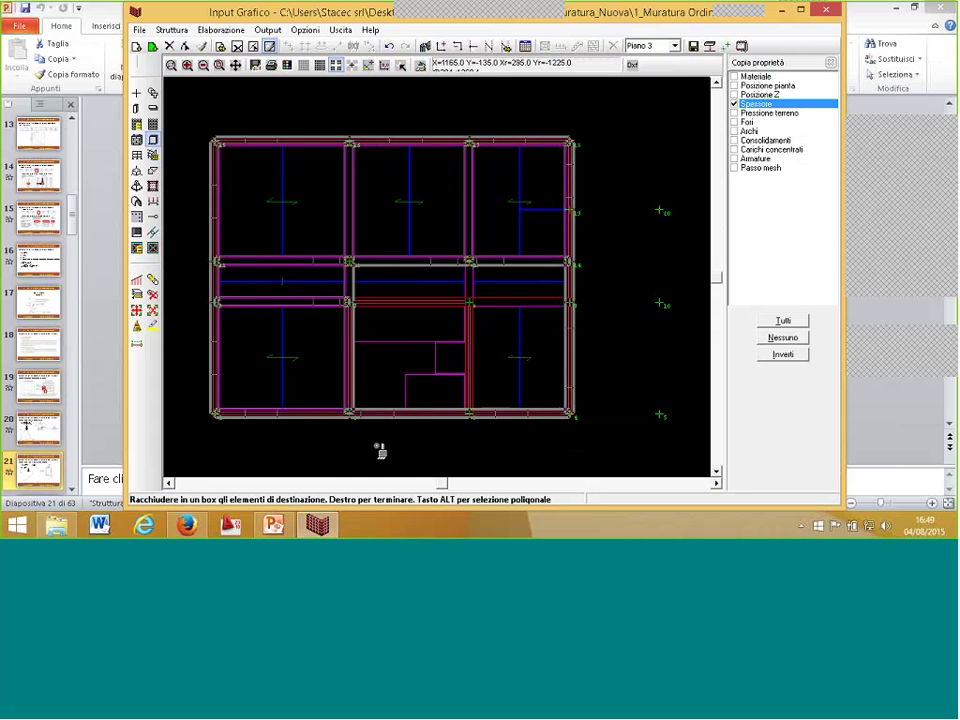
{"action": "left_click_drag", "start_coordinate": [381, 441], "coordinate": [317, 133]}
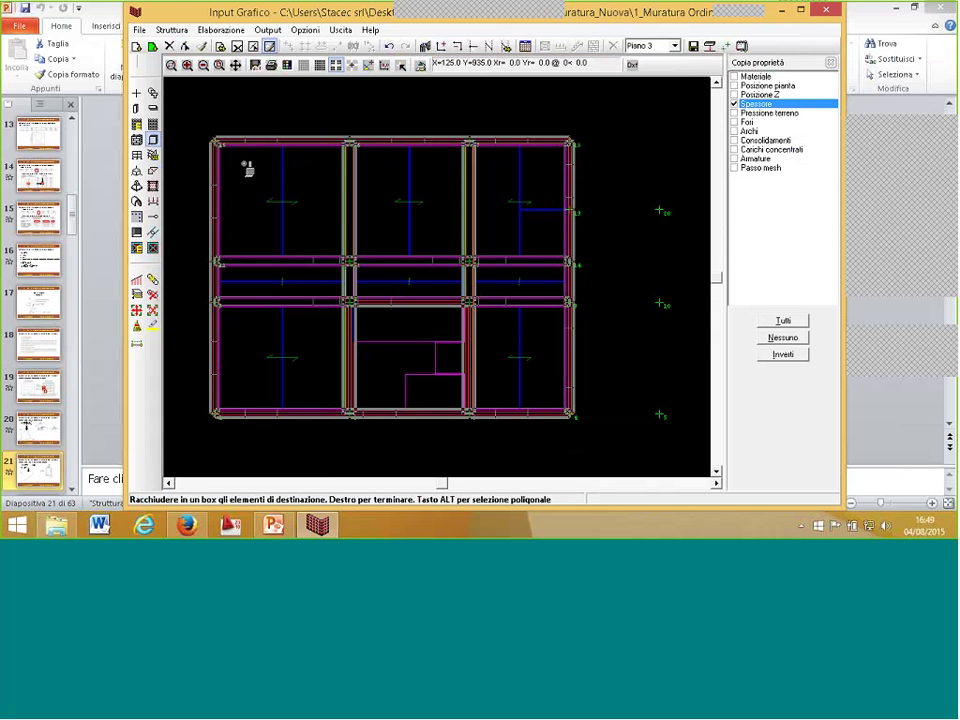
- Check the section assigned to beam 12-16 on Piano 3
{"action": "left_click", "coordinate": [152, 108]}
{"action": "left_click", "coordinate": [185, 46]}
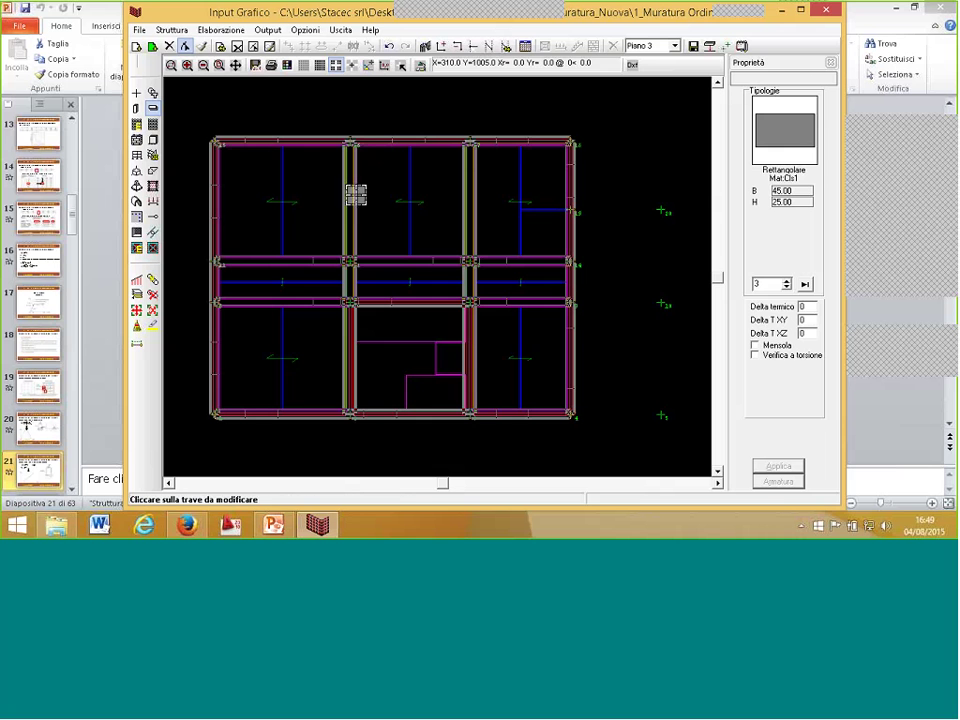
{"action": "left_click", "coordinate": [572, 212]}
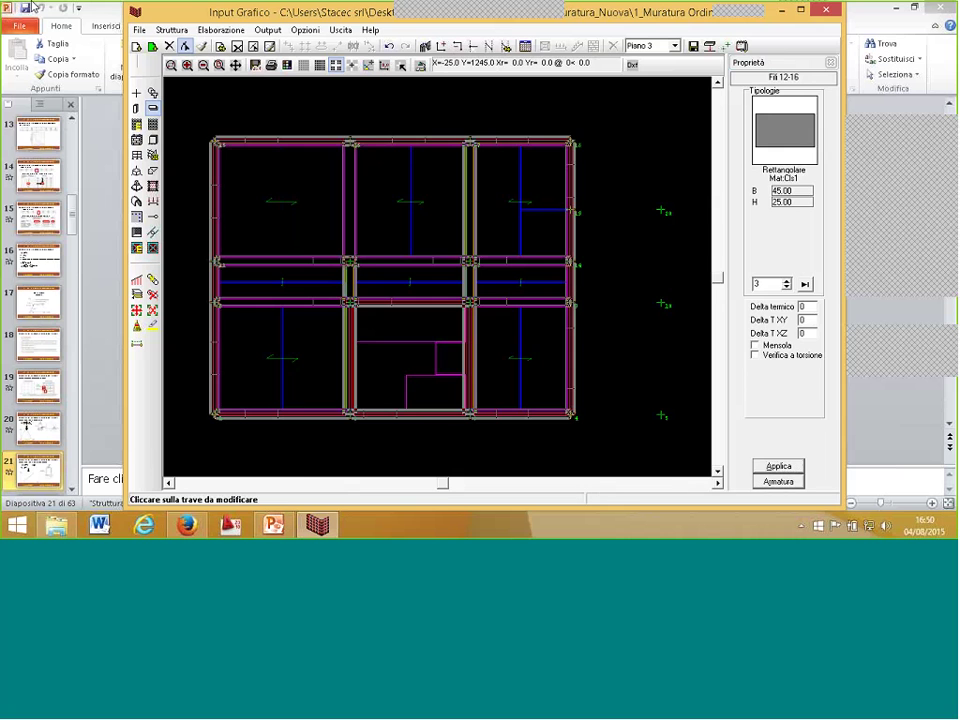
- Copy only the section type of beam 12-16 to the beams along the interior vertical lines of the Piano 3 plan
{"action": "left_click", "coordinate": [269, 46]}
{"action": "left_click", "coordinate": [350, 200]}
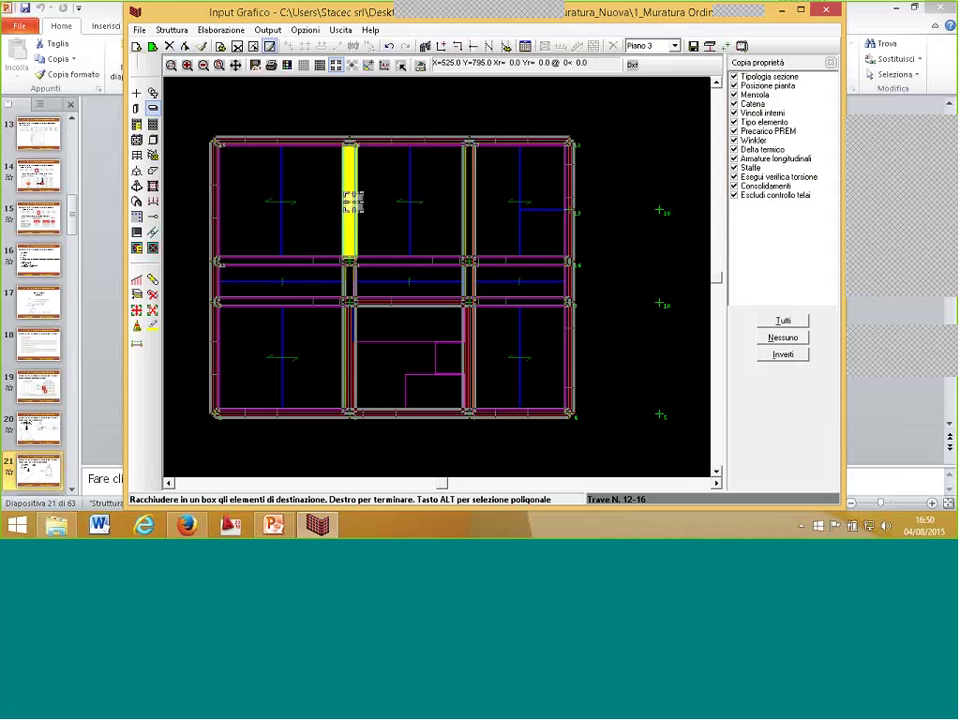
{"action": "left_click", "coordinate": [783, 337]}
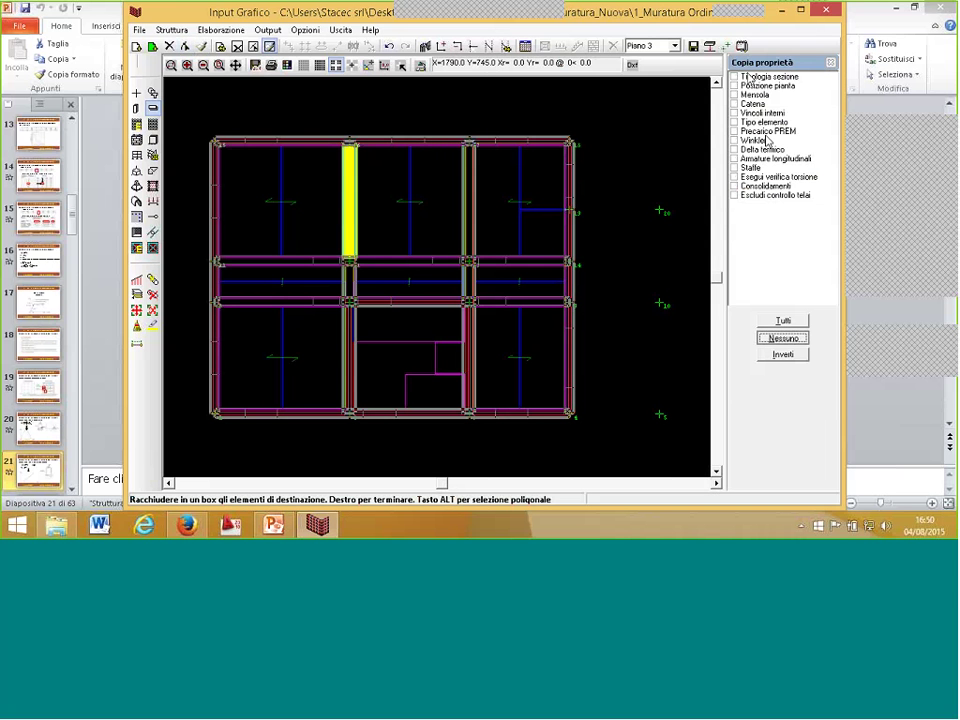
{"action": "left_click", "coordinate": [738, 77]}
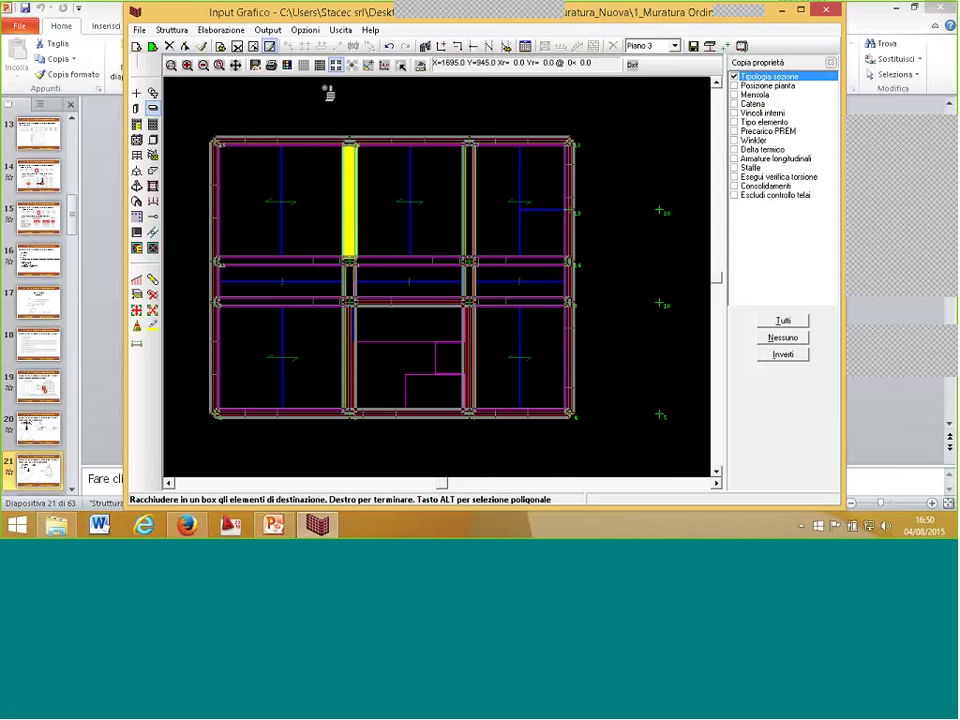
{"action": "left_click_drag", "start_coordinate": [316, 119], "coordinate": [394, 458]}
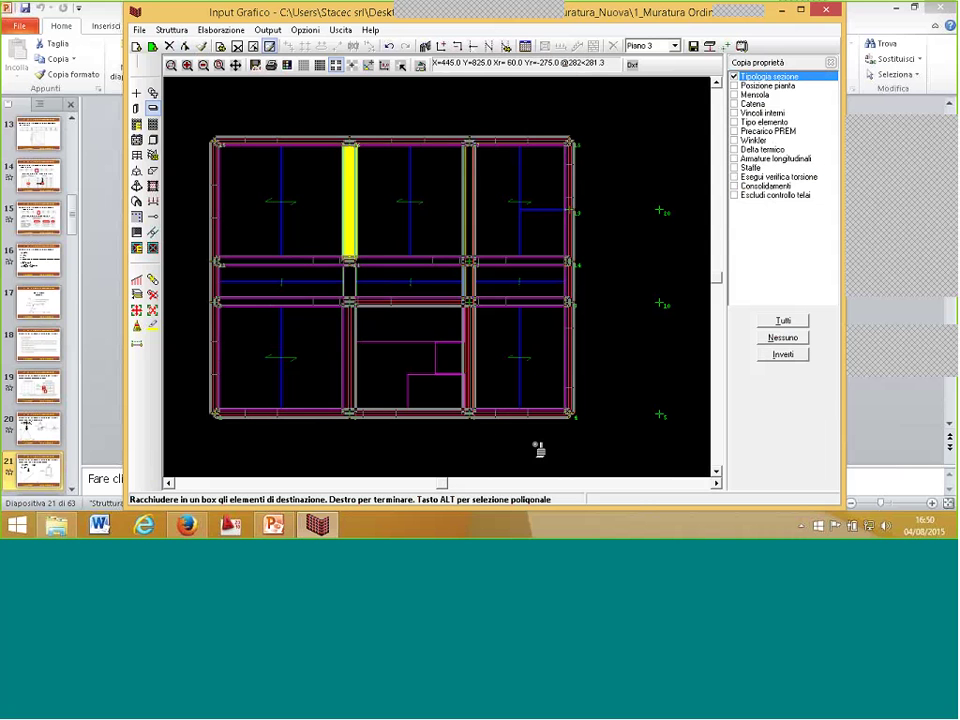
- Copy the same beam section type to the beams along the interior vertical lines on Piano 2 and Piano 1
{"action": "left_click", "coordinate": [640, 46]}
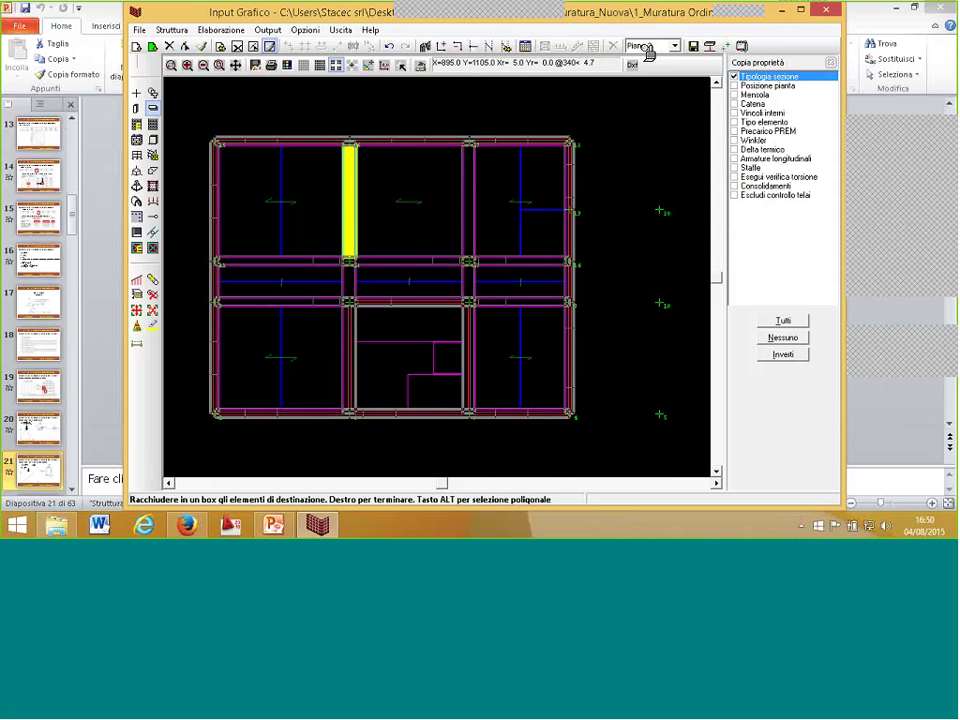
{"action": "left_click", "coordinate": [640, 78]}
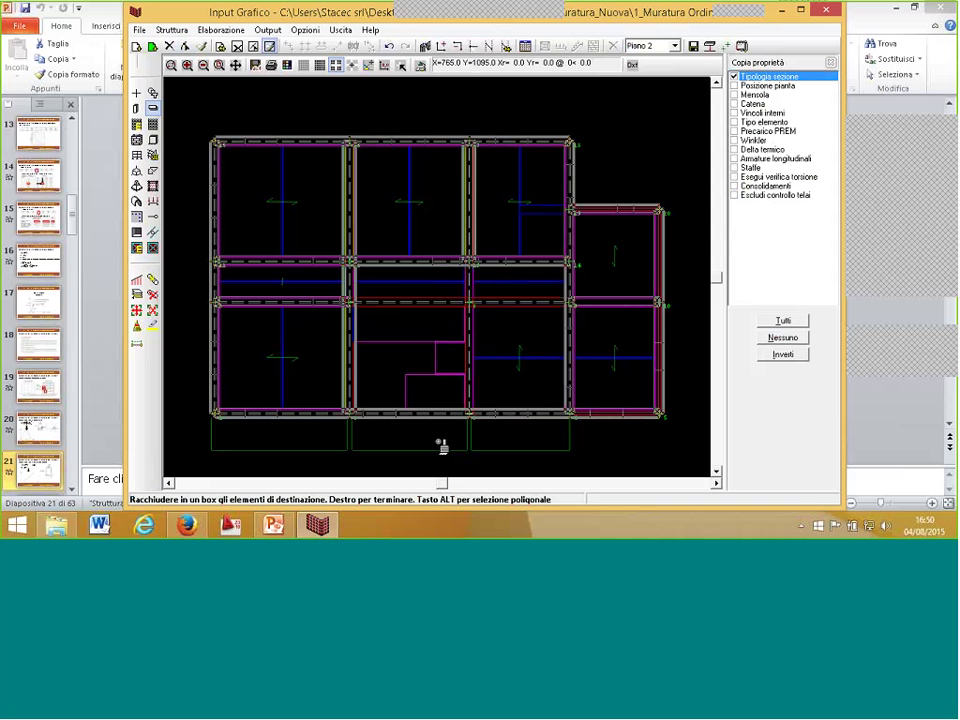
{"action": "left_click", "coordinate": [650, 46]}
{"action": "left_click", "coordinate": [645, 68]}
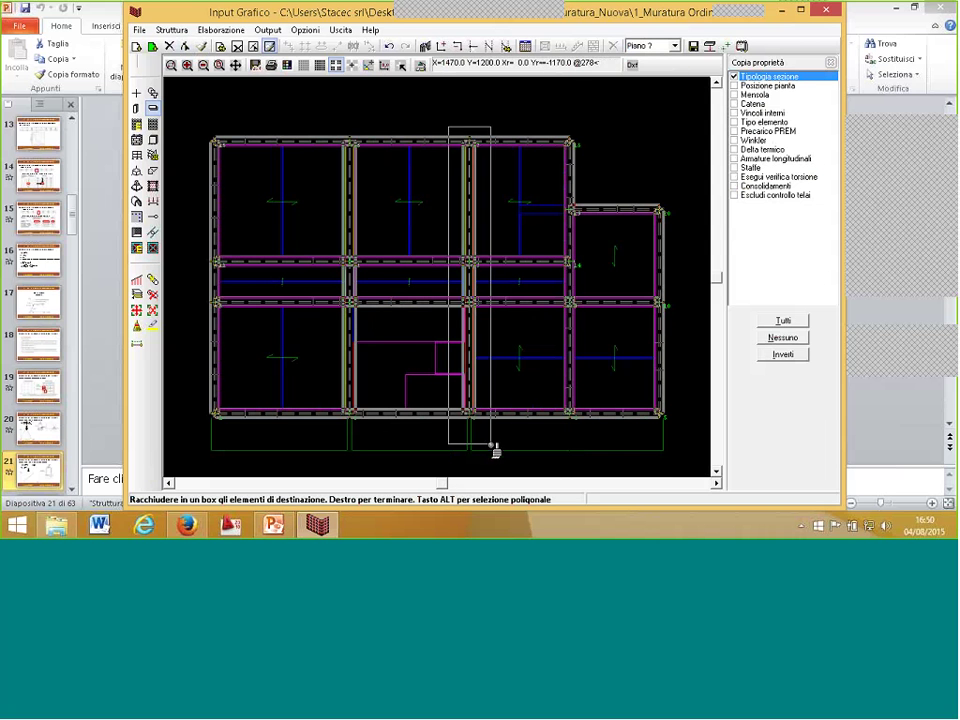
{"action": "left_click_drag", "start_coordinate": [353, 339], "coordinate": [257, 90]}
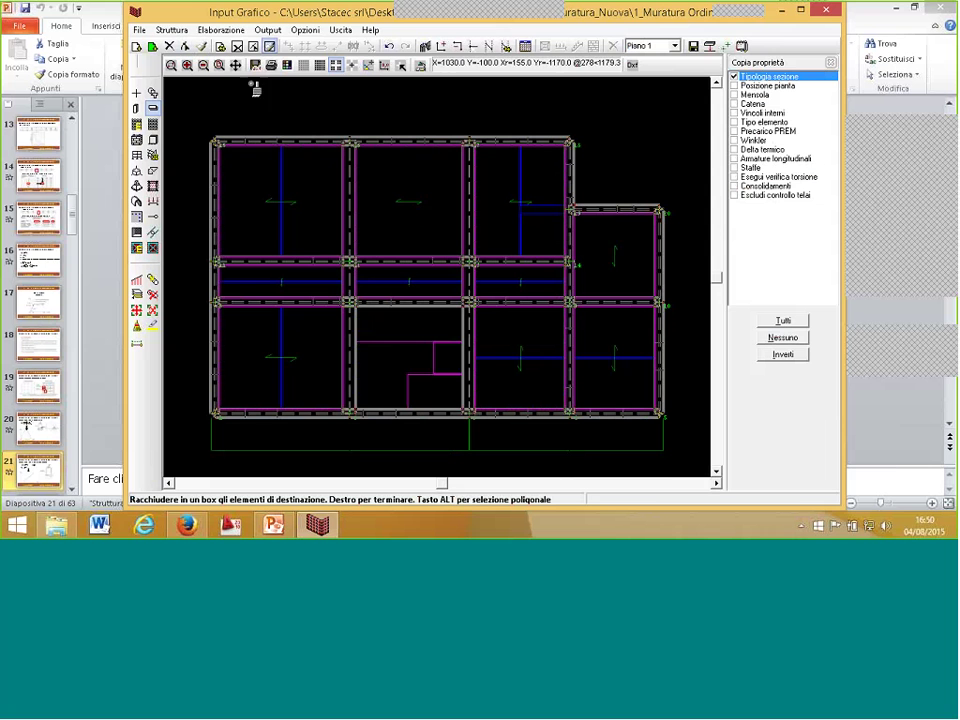
- Run the structural calculation again, dismissing the geometric requirements report, and close the calculation window once it completes
{"action": "left_click", "coordinate": [220, 30]}
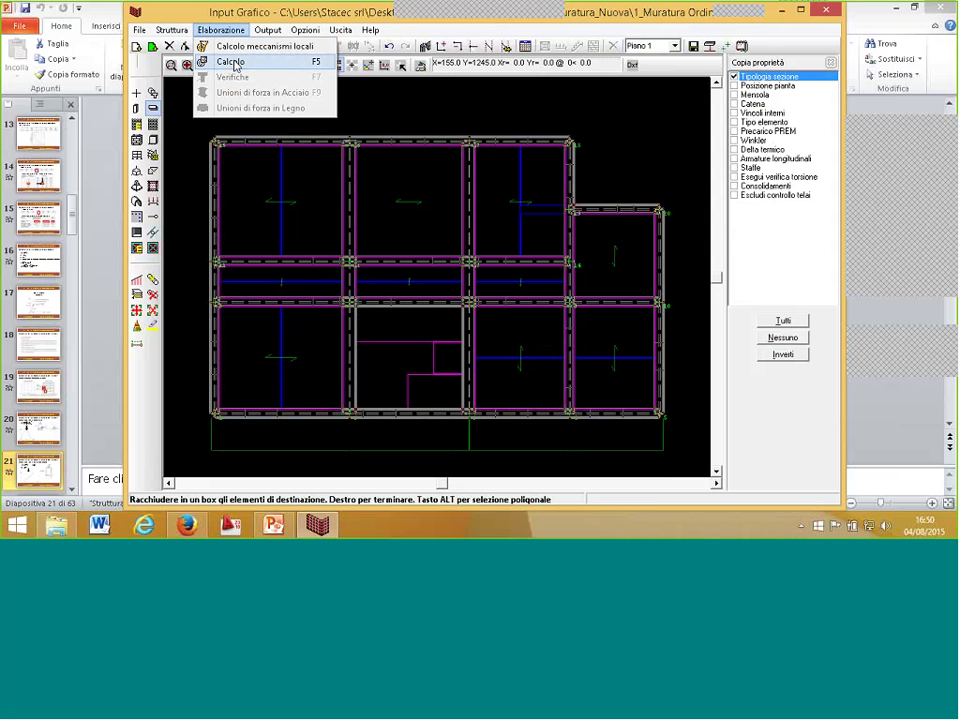
{"action": "left_click", "coordinate": [234, 62]}
{"action": "left_click", "coordinate": [433, 472]}
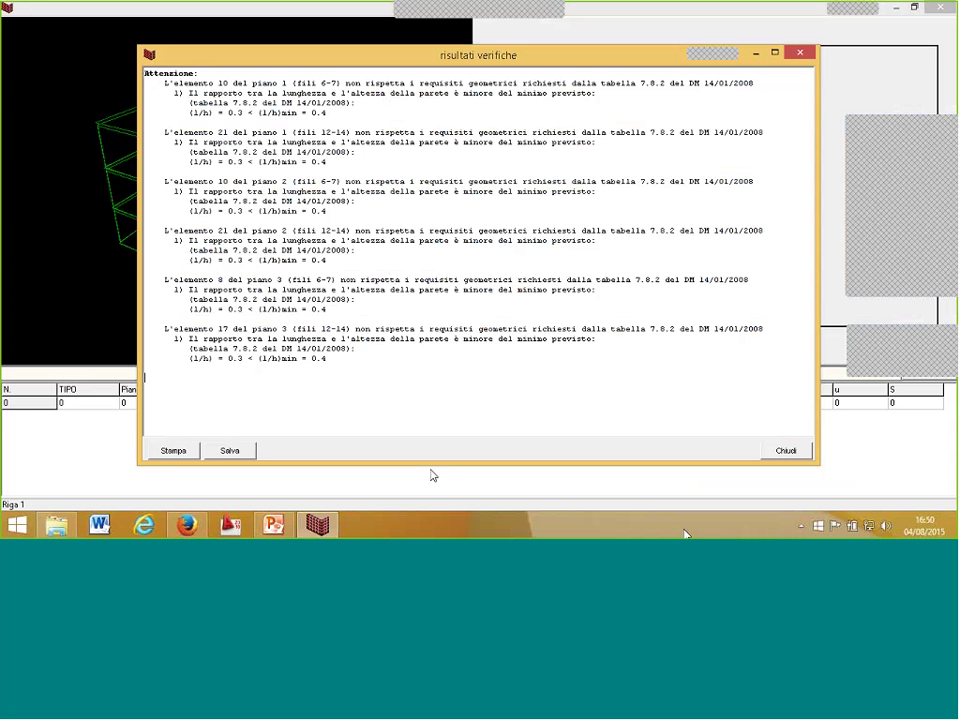
{"action": "left_click", "coordinate": [786, 450]}
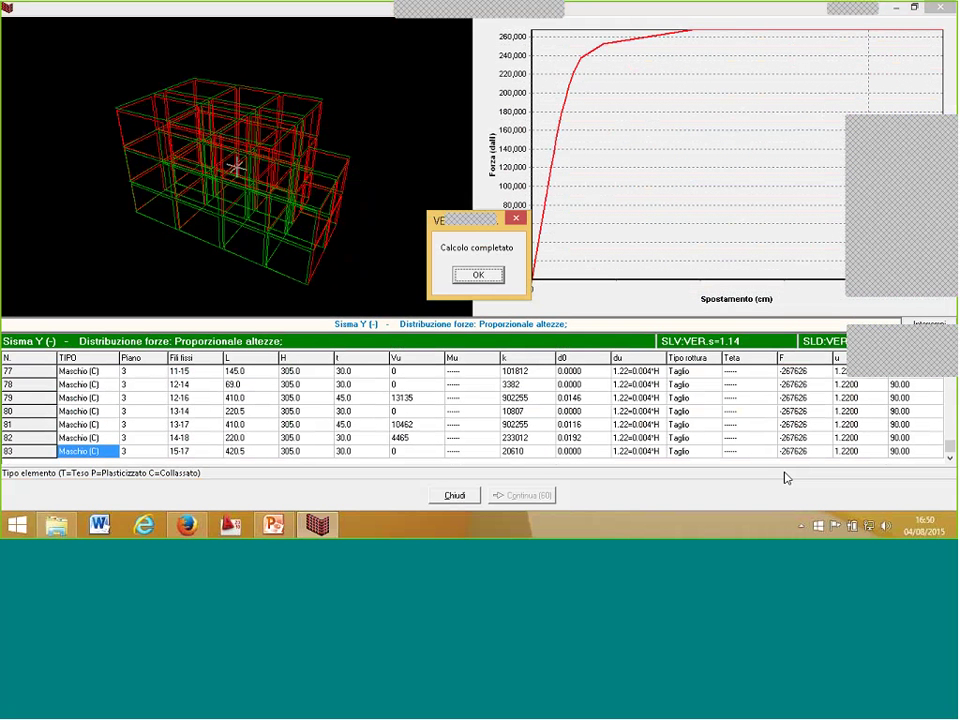
{"action": "left_click", "coordinate": [472, 278]}
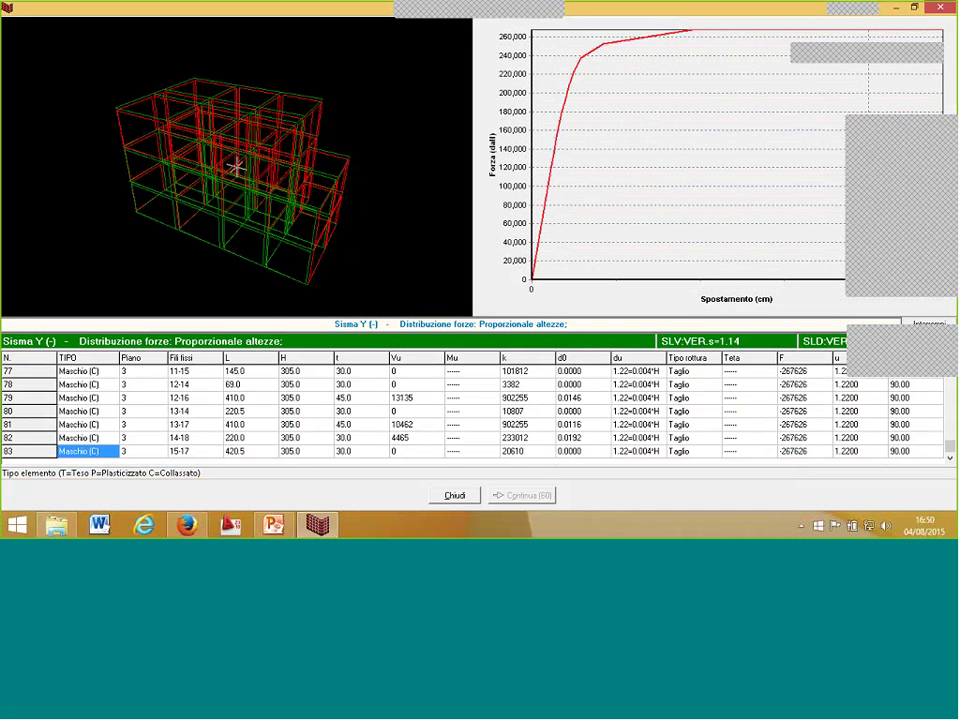
{"action": "left_click", "coordinate": [455, 496]}
- Examine the calculation results and capacity curve check for Sisma Y (+) with force distribution proportional to heights
{"action": "left_click", "coordinate": [268, 29]}
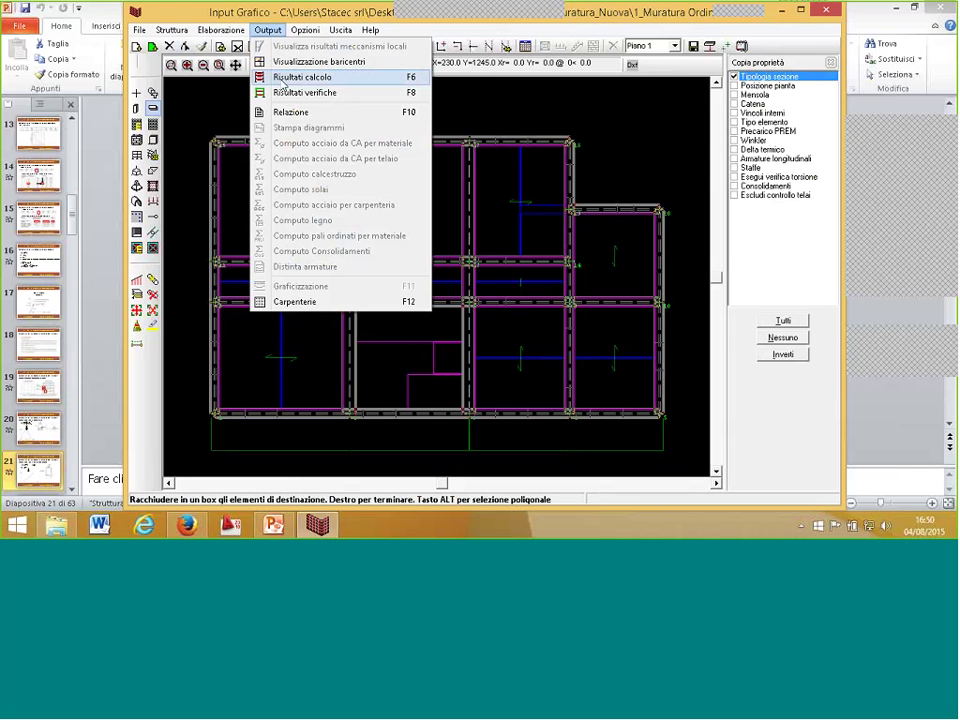
{"action": "left_click", "coordinate": [285, 80]}
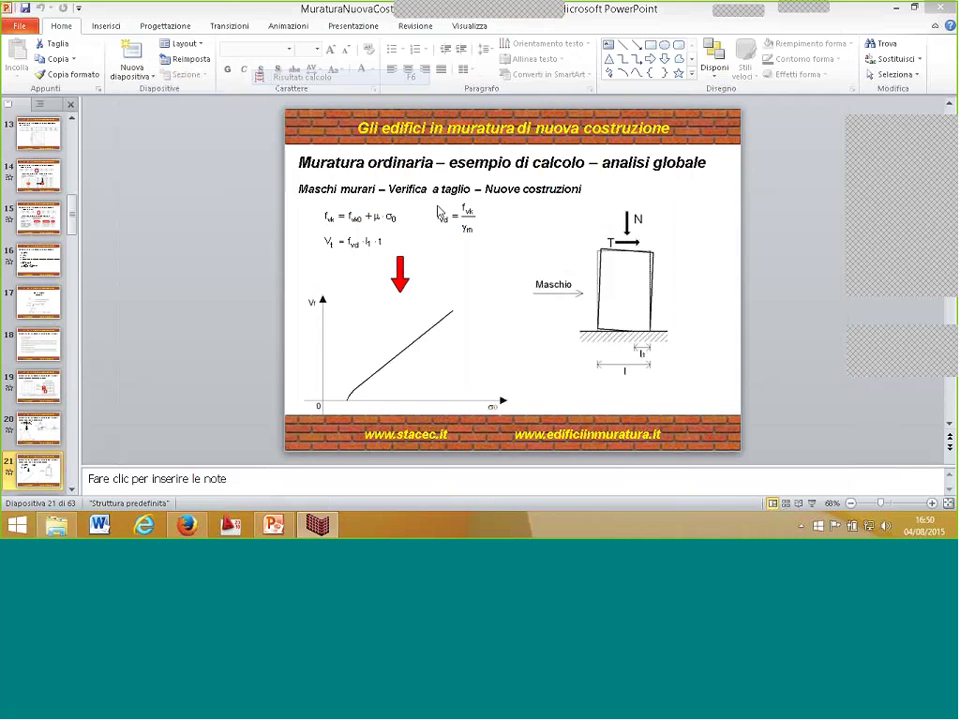
{"action": "left_click", "coordinate": [368, 75]}
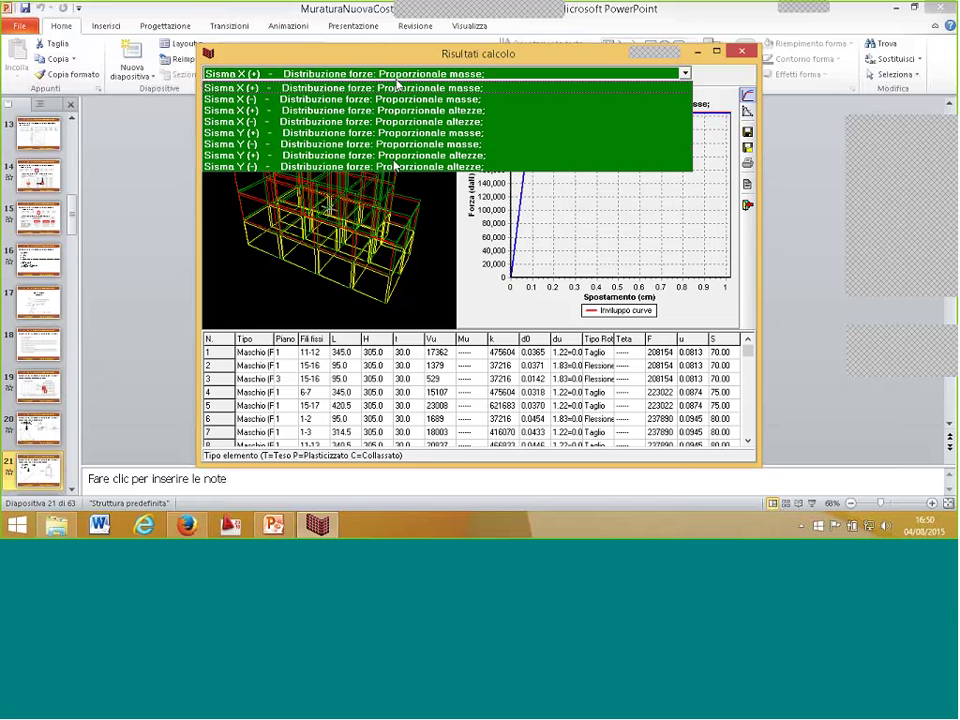
{"action": "left_click", "coordinate": [385, 155]}
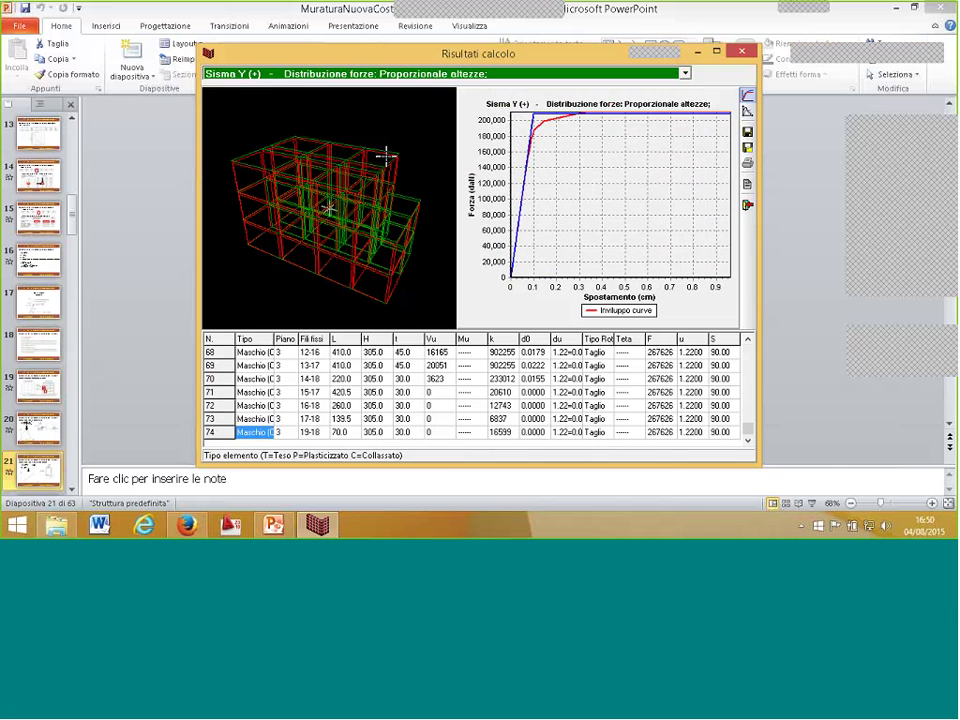
{"action": "left_click", "coordinate": [747, 110]}
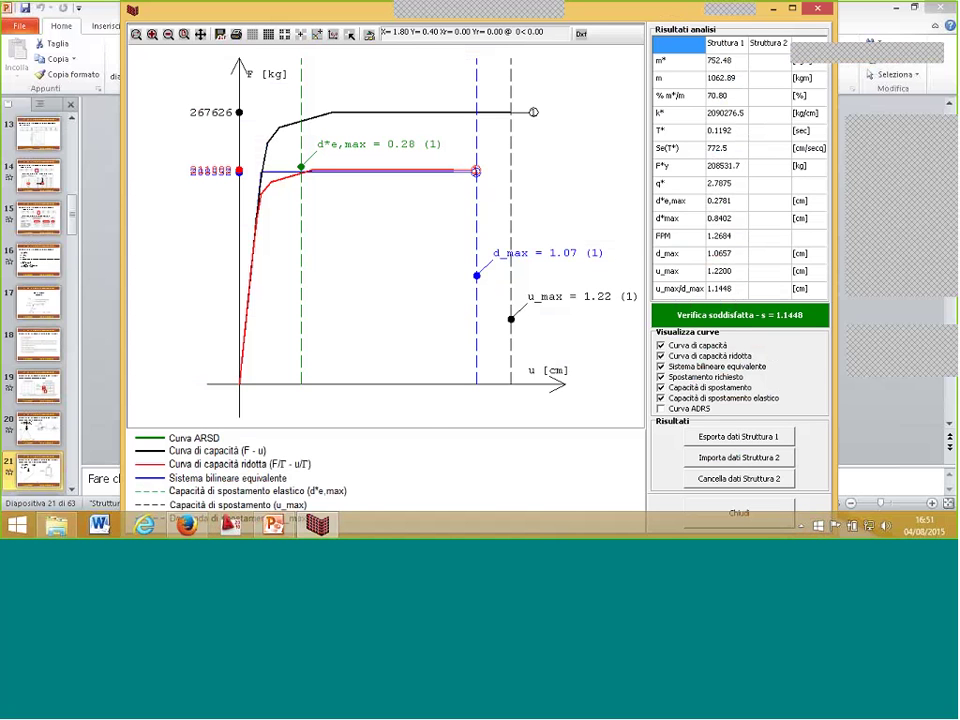
{"action": "left_click", "coordinate": [817, 12]}
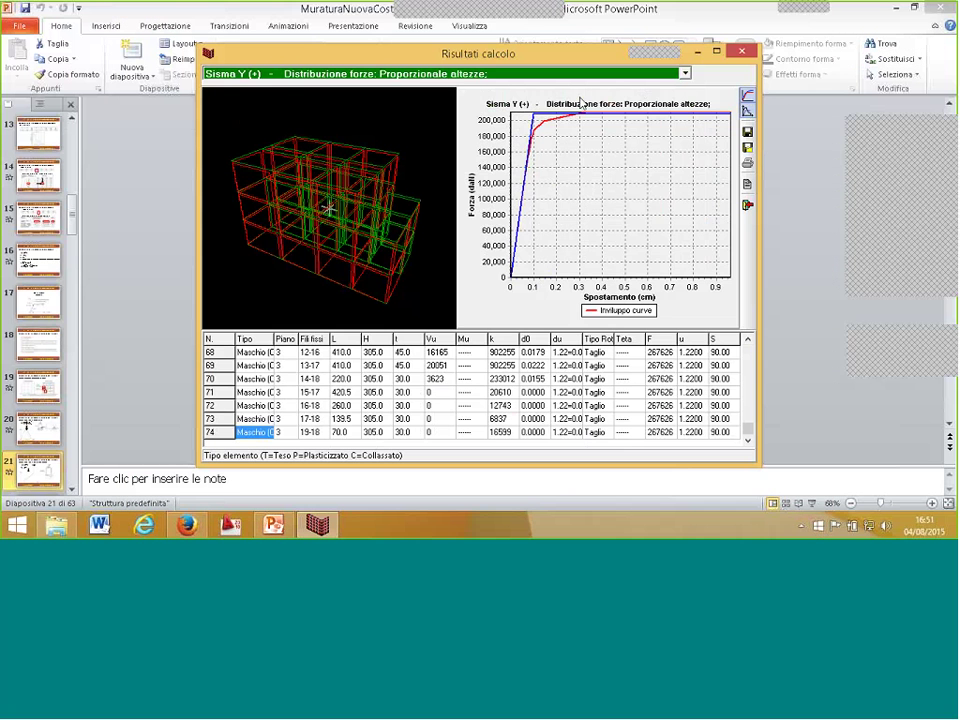
{"action": "key", "text": "Escape"}
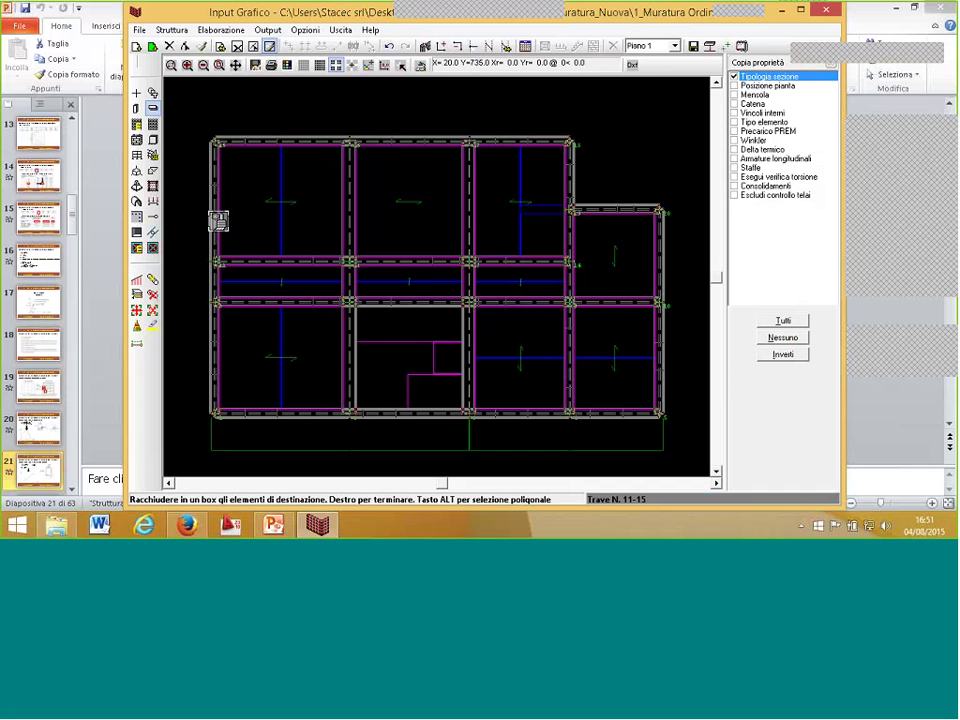
- Set the in-plane combined bending and shear check options for masonry walls in the verification preferences and run the verifications
{"action": "left_click", "coordinate": [221, 31]}
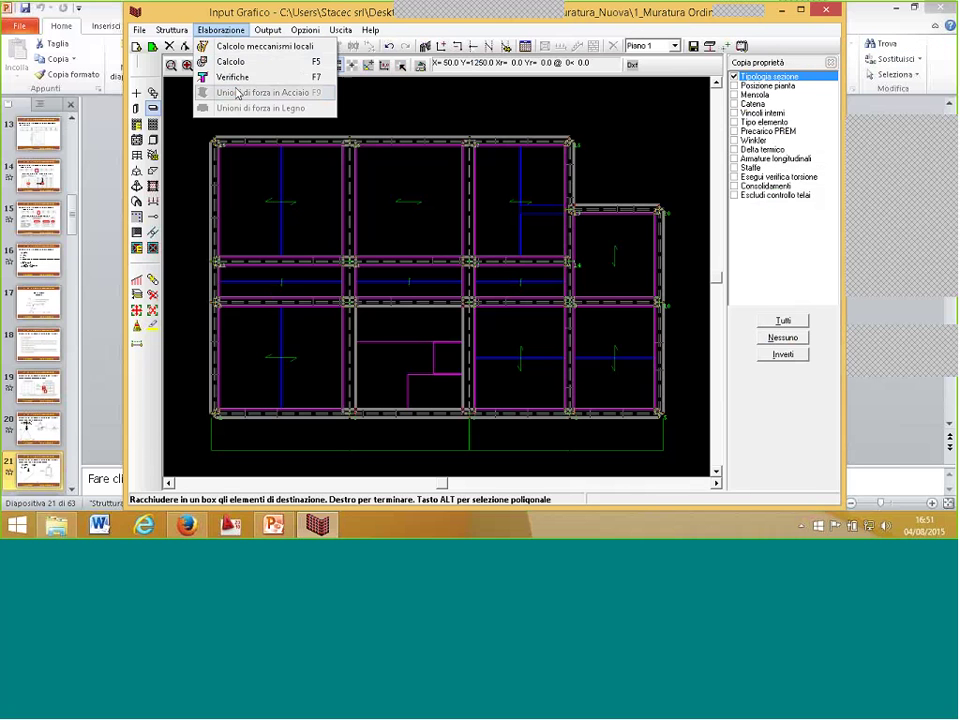
{"action": "key", "text": "alt+Tab"}
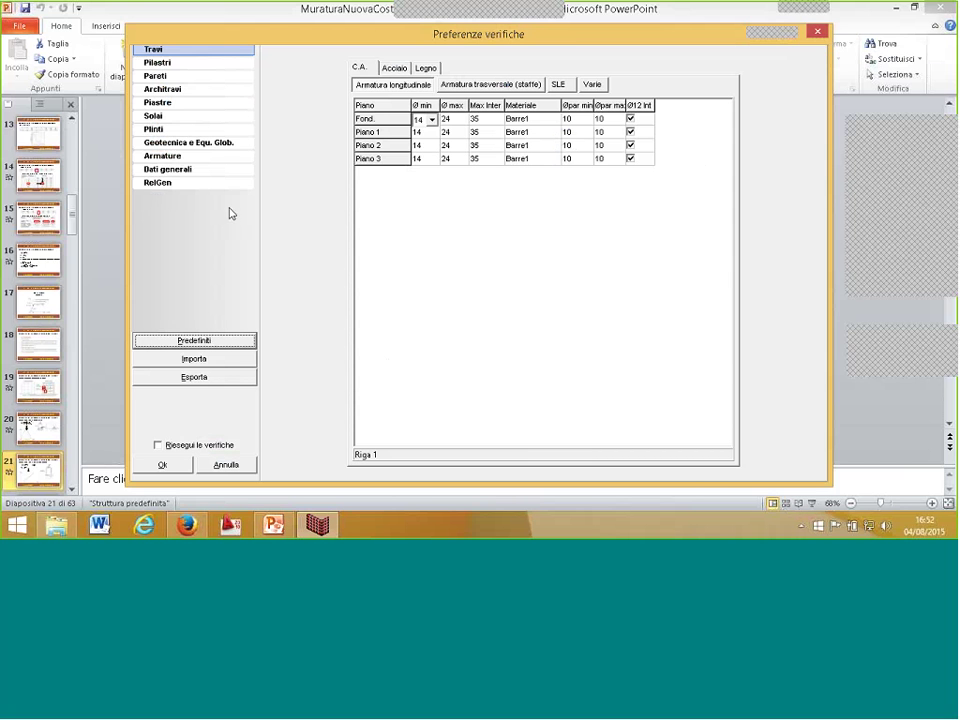
{"action": "left_click", "coordinate": [165, 76]}
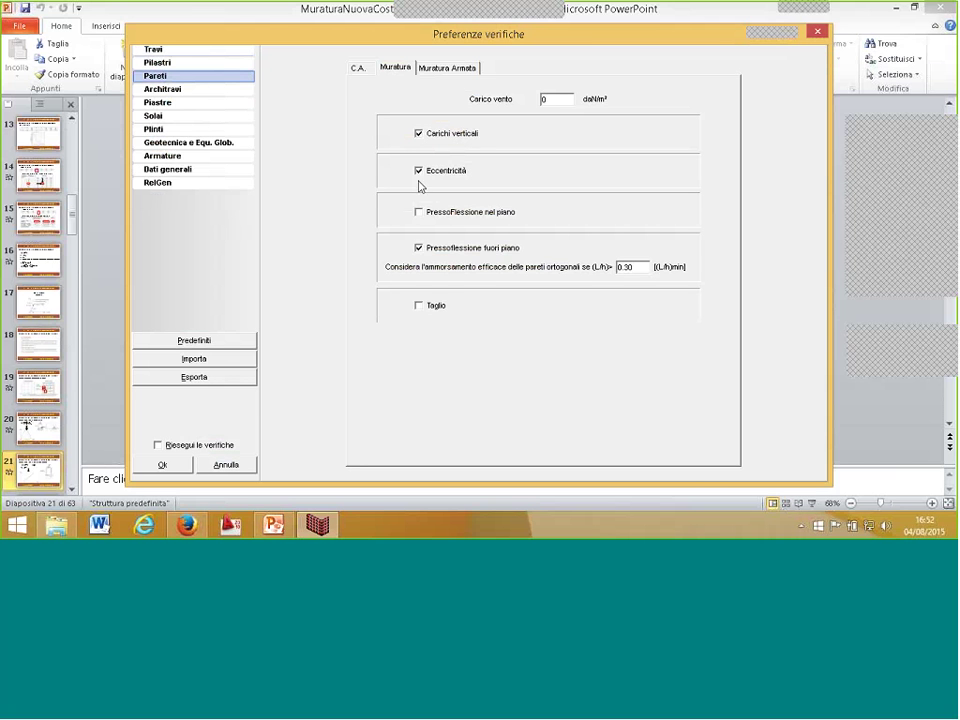
{"action": "left_click", "coordinate": [418, 213]}
{"action": "left_click", "coordinate": [425, 310]}
{"action": "left_click", "coordinate": [170, 465]}
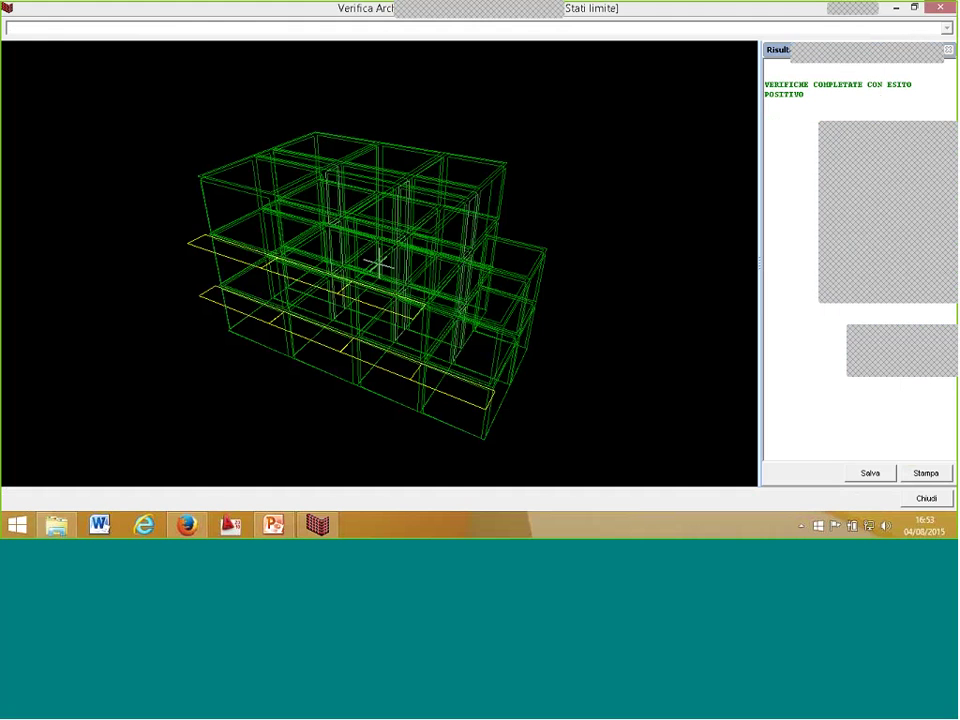
{"action": "left_click", "coordinate": [620, 190]}
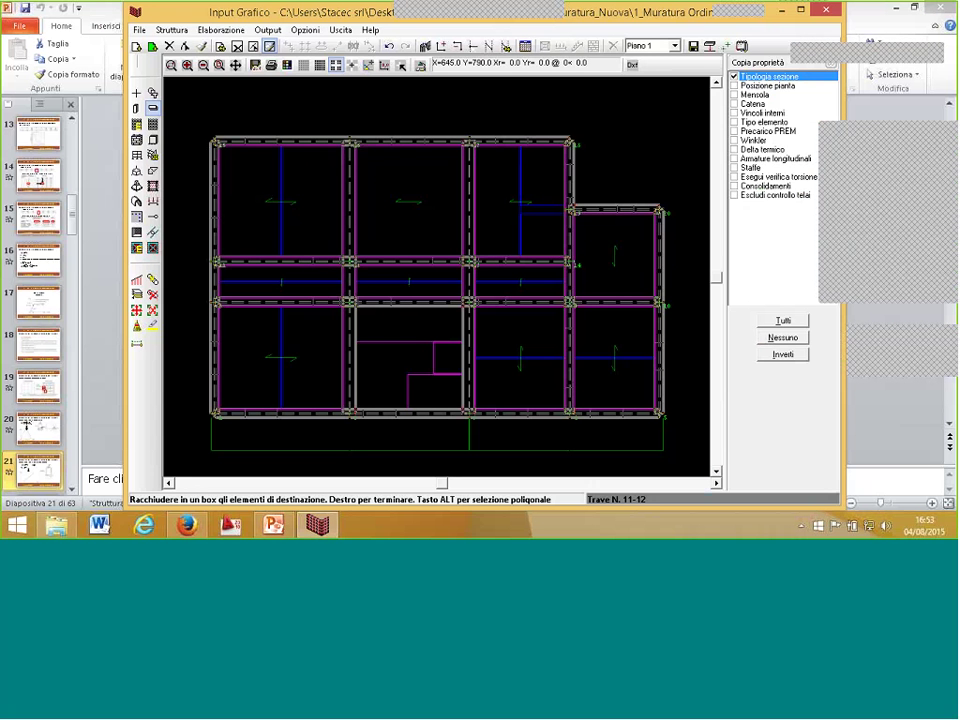
- Check the thickness assigned to interior walls 12-16 on Piano 1 and 13-17 on Piano 2, and display the Piano 3 plan
{"action": "left_click", "coordinate": [151, 141]}
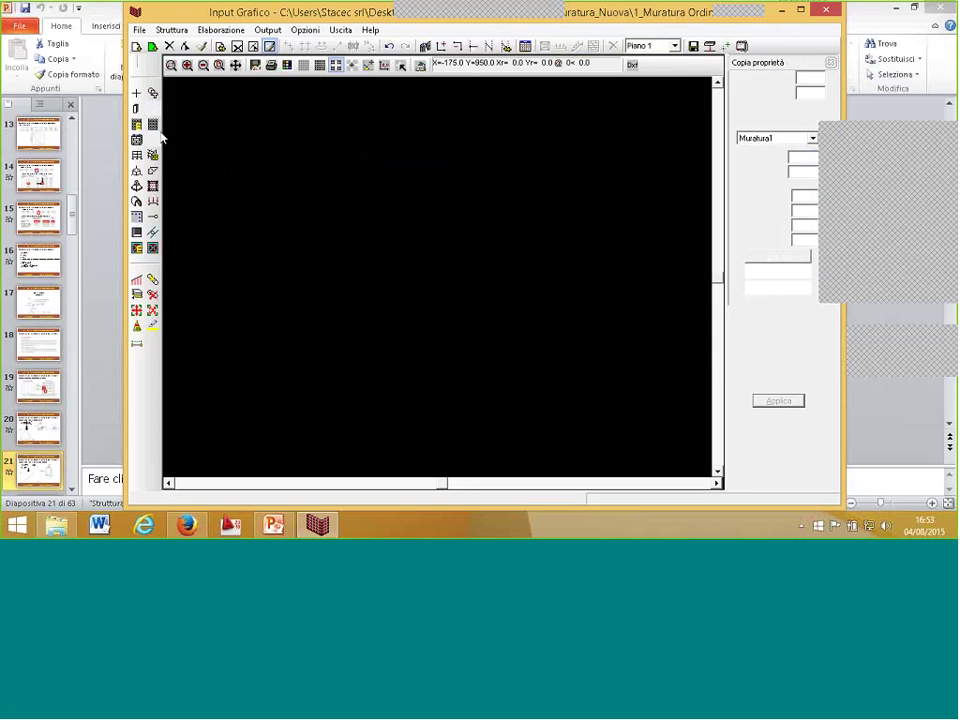
{"action": "left_click", "coordinate": [344, 207]}
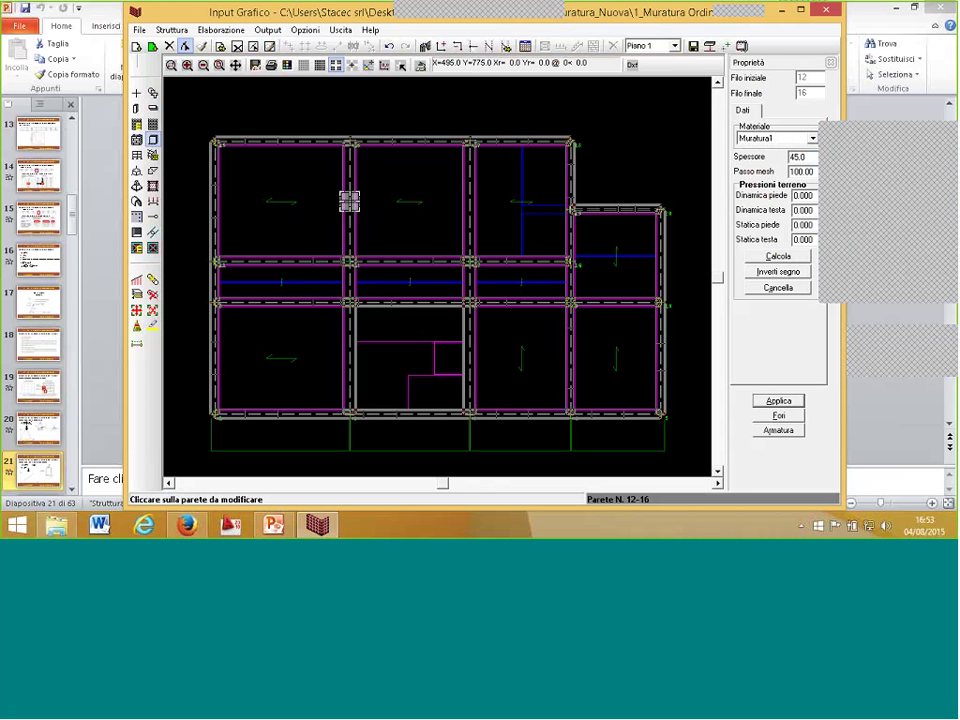
{"action": "left_click", "coordinate": [665, 47]}
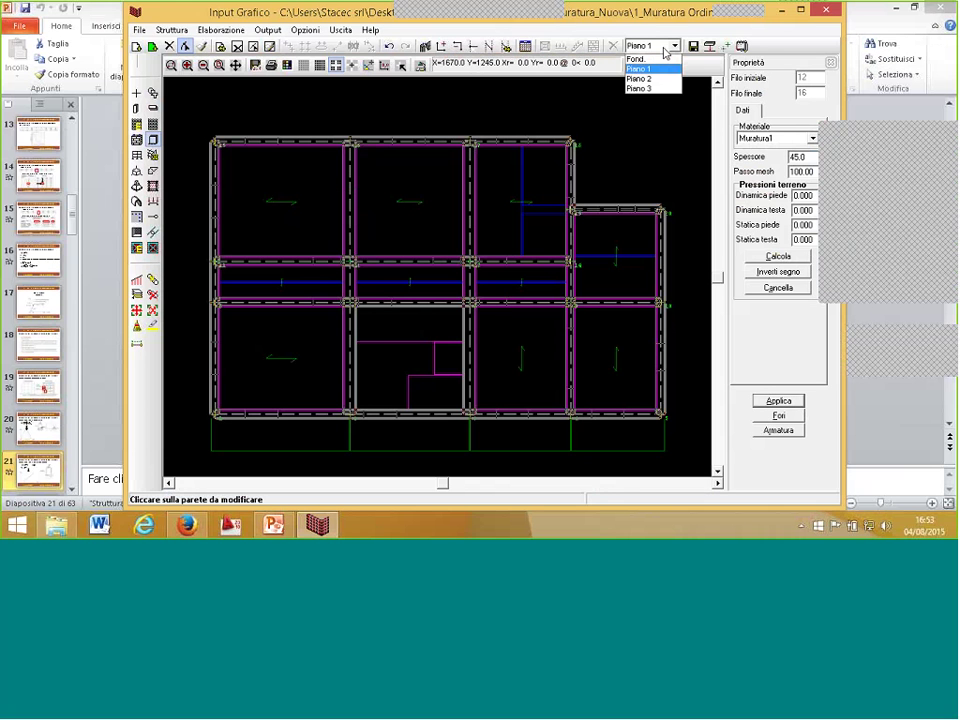
{"action": "left_click", "coordinate": [639, 78]}
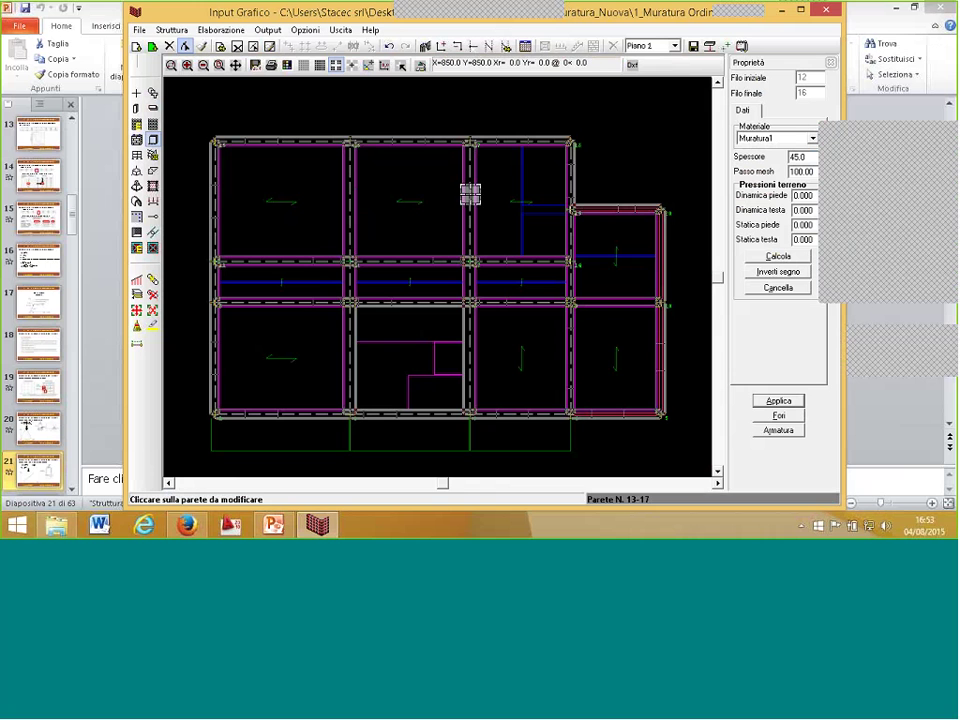
{"action": "left_click", "coordinate": [662, 46]}
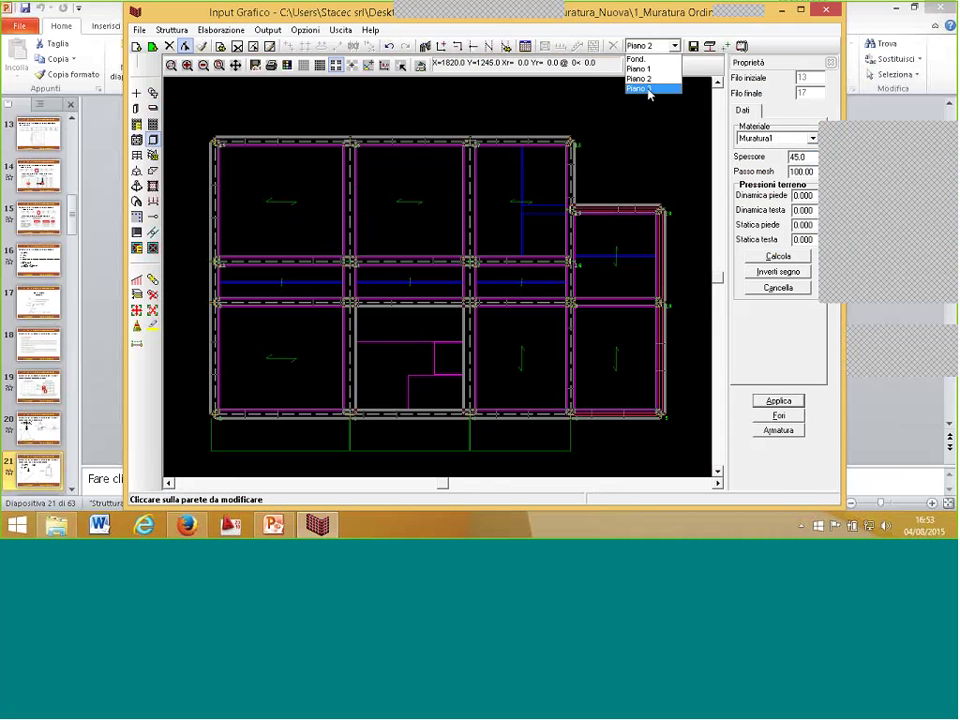
{"action": "left_click", "coordinate": [646, 89]}
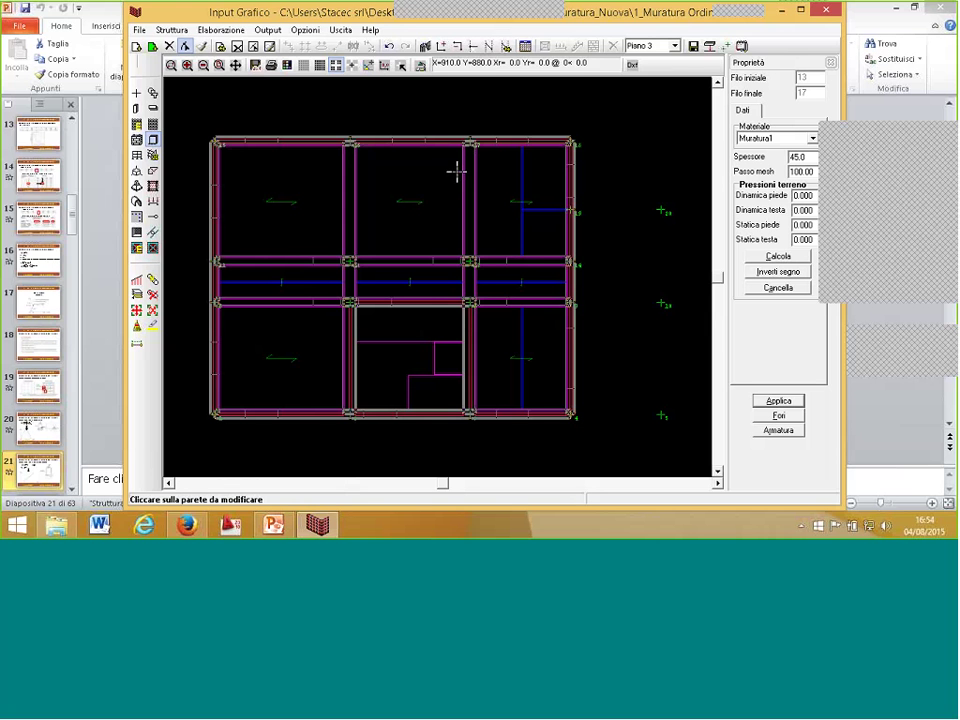
- Display the verification results for the whole building as a solid model in a smaller, repositioned window
{"action": "left_click", "coordinate": [268, 30]}
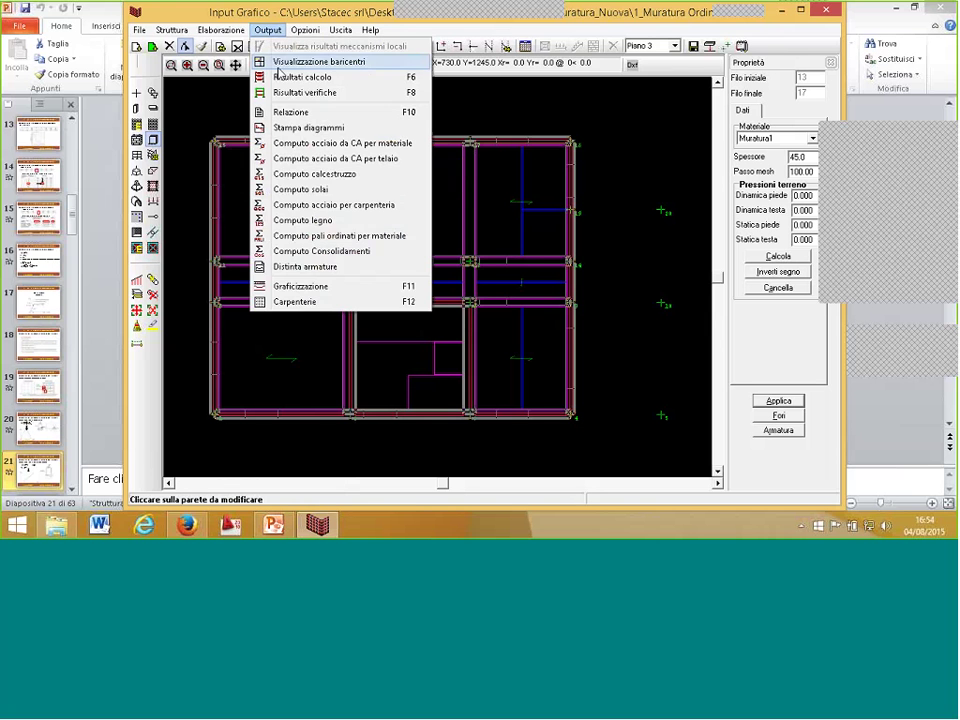
{"action": "left_click", "coordinate": [304, 92]}
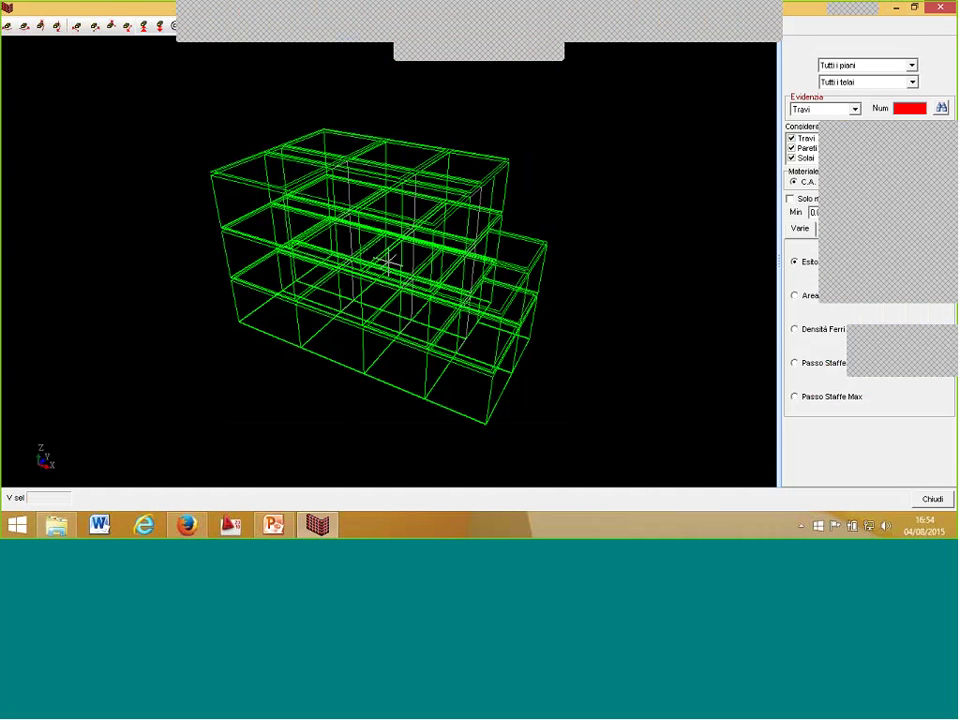
{"action": "left_click", "coordinate": [914, 7]}
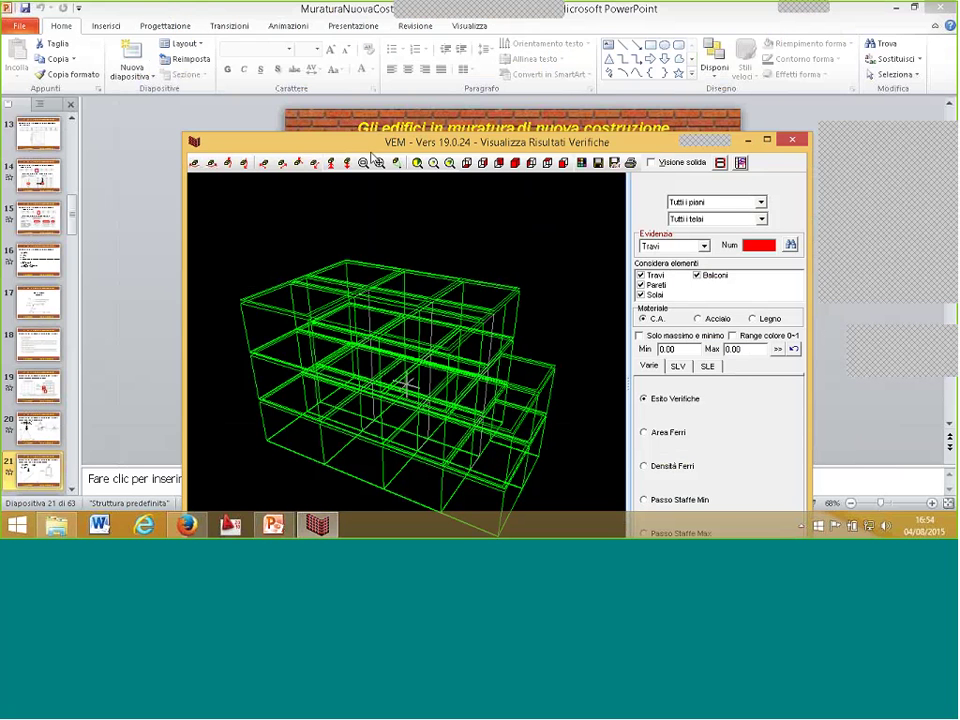
{"action": "left_click_drag", "start_coordinate": [300, 141], "coordinate": [228, 53]}
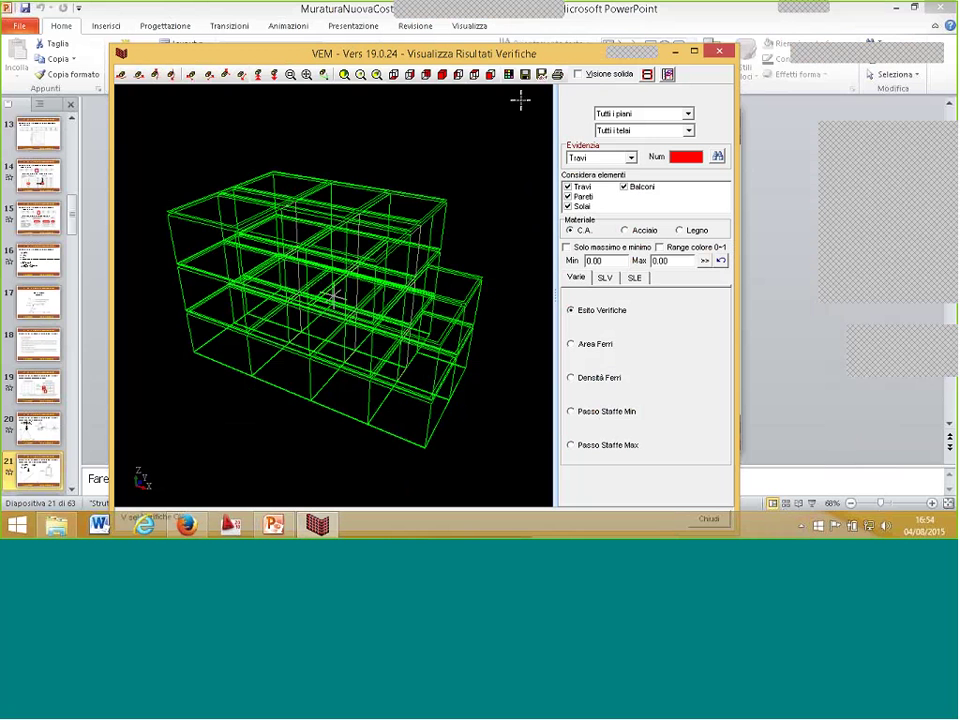
{"action": "left_click", "coordinate": [577, 74]}
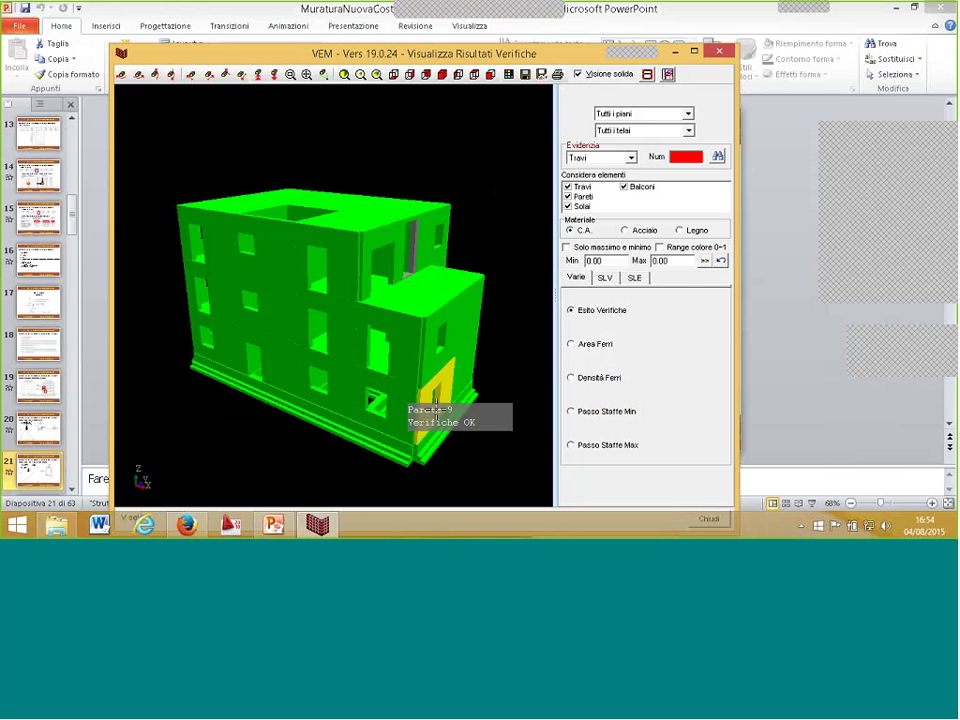
- Inspect the verification results of a masonry wall, a foundation beam and a roof slab, and display the building model in 3D
{"action": "left_click", "coordinate": [280, 372]}
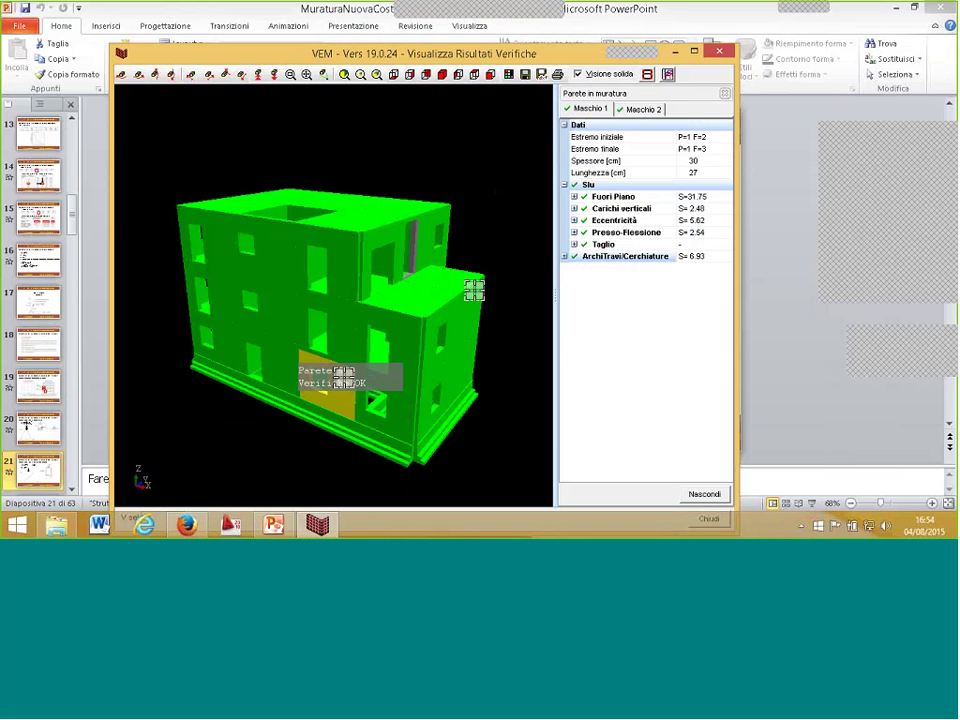
{"action": "double_click", "coordinate": [612, 196]}
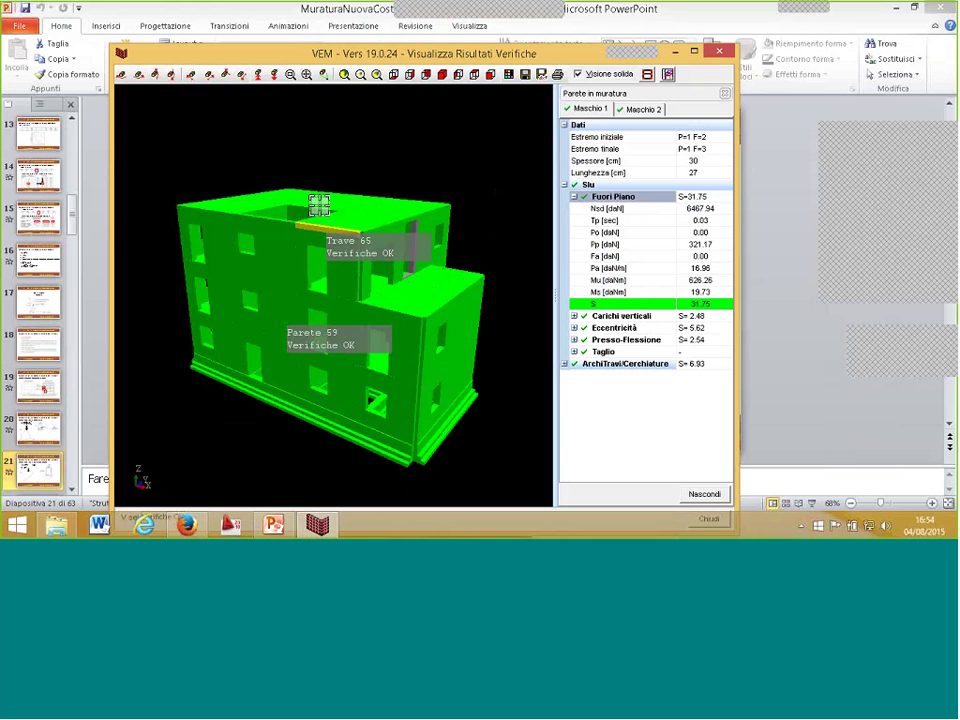
{"action": "left_click", "coordinate": [375, 440]}
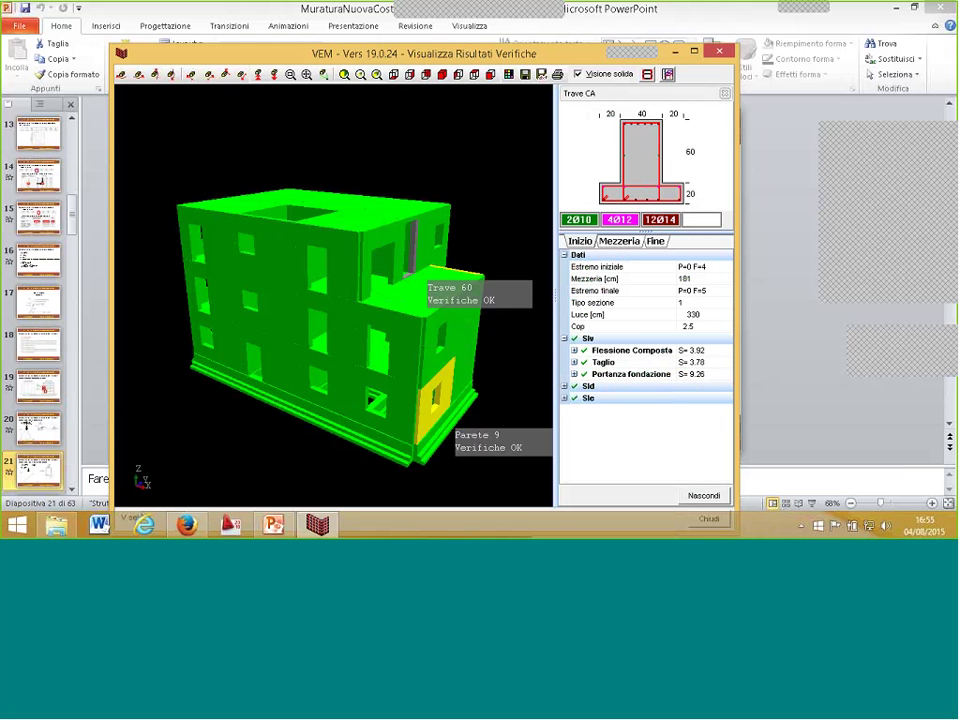
{"action": "left_click", "coordinate": [355, 220]}
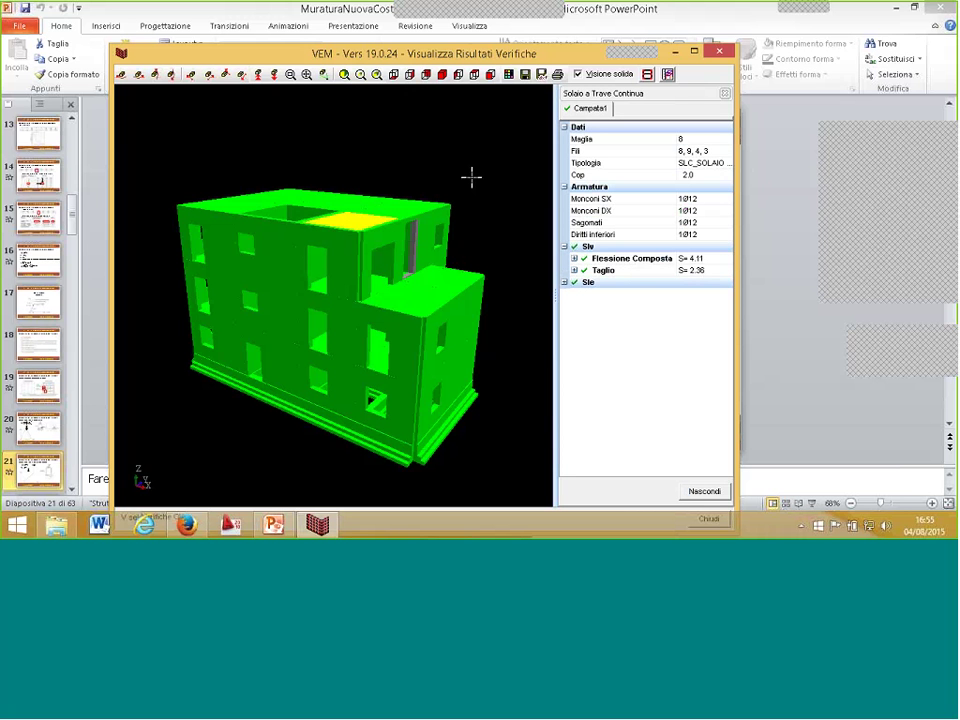
{"action": "mouse_move", "coordinate": [471, 176]}
{"action": "left_mouse_down"}
{"action": "mouse_move", "coordinate": [456, 208]}
{"action": "mouse_move", "coordinate": [410, 195]}
{"action": "left_mouse_up"}
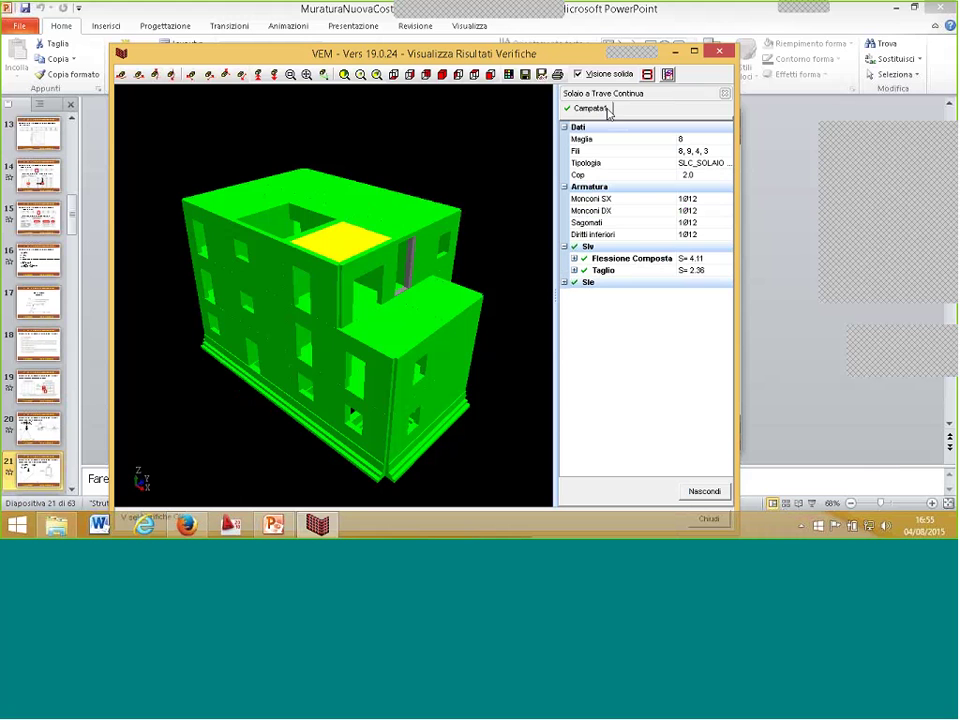
{"action": "left_click", "coordinate": [720, 53]}
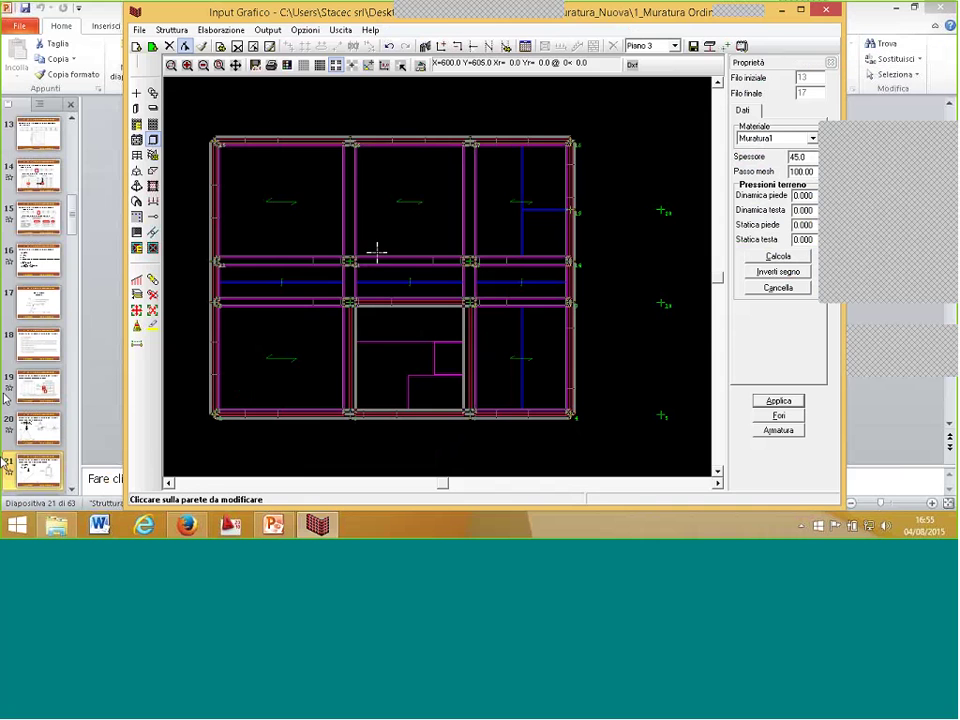
{"action": "left_click", "coordinate": [137, 171]}
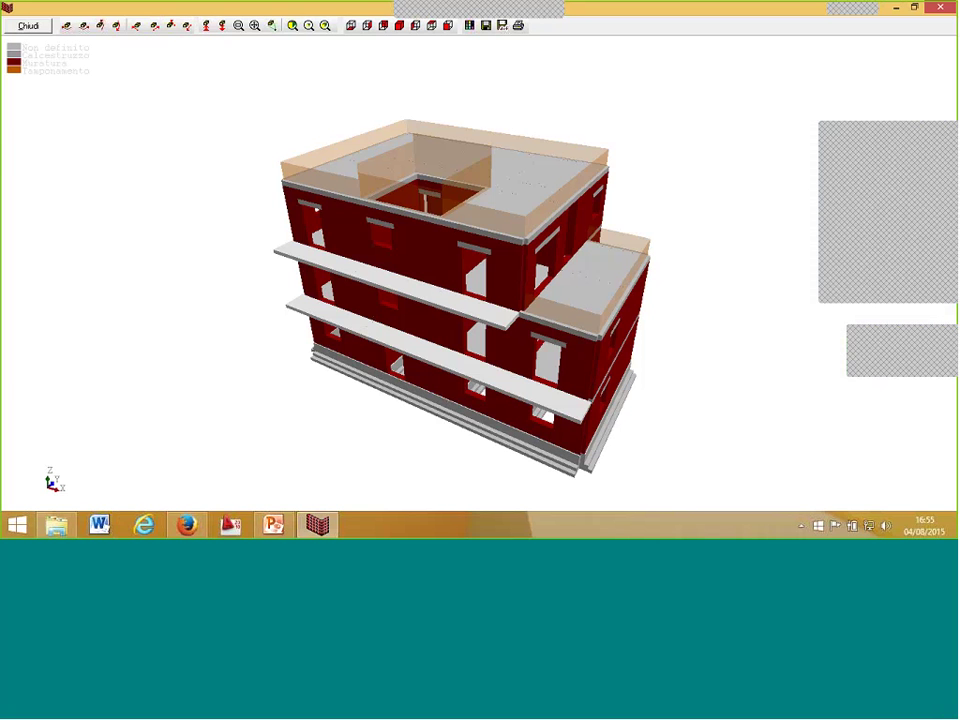
- Switch to the PowerPoint presentation and start the slide show from slide 34 on simple constructions
{"action": "left_click", "coordinate": [273, 524]}
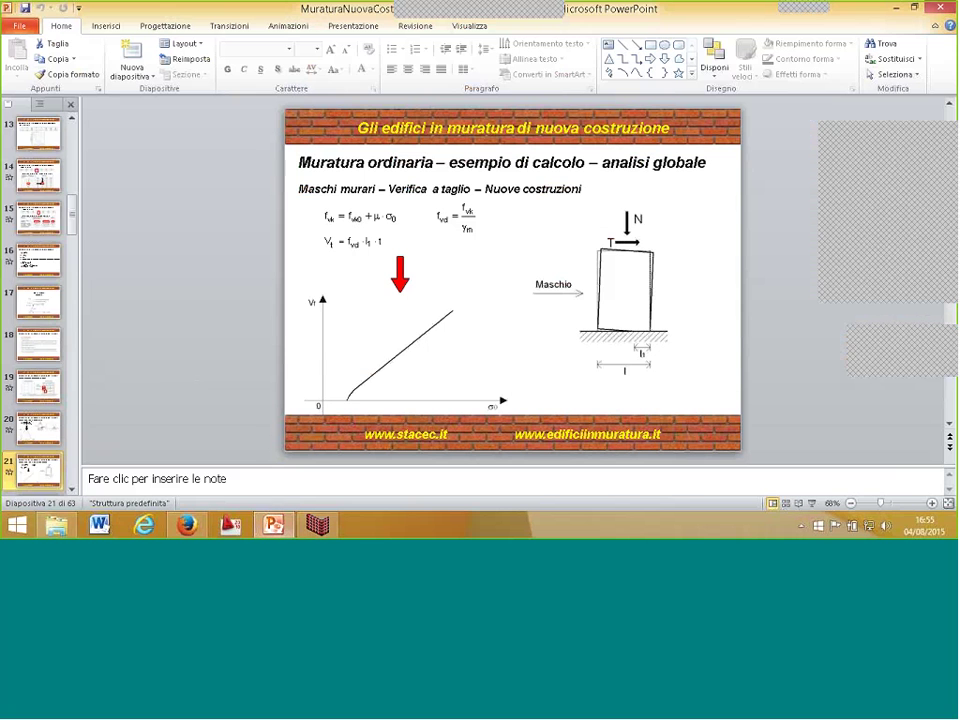
{"action": "scroll", "coordinate": [76, 400], "scroll_direction": "down", "scroll_amount": 10}
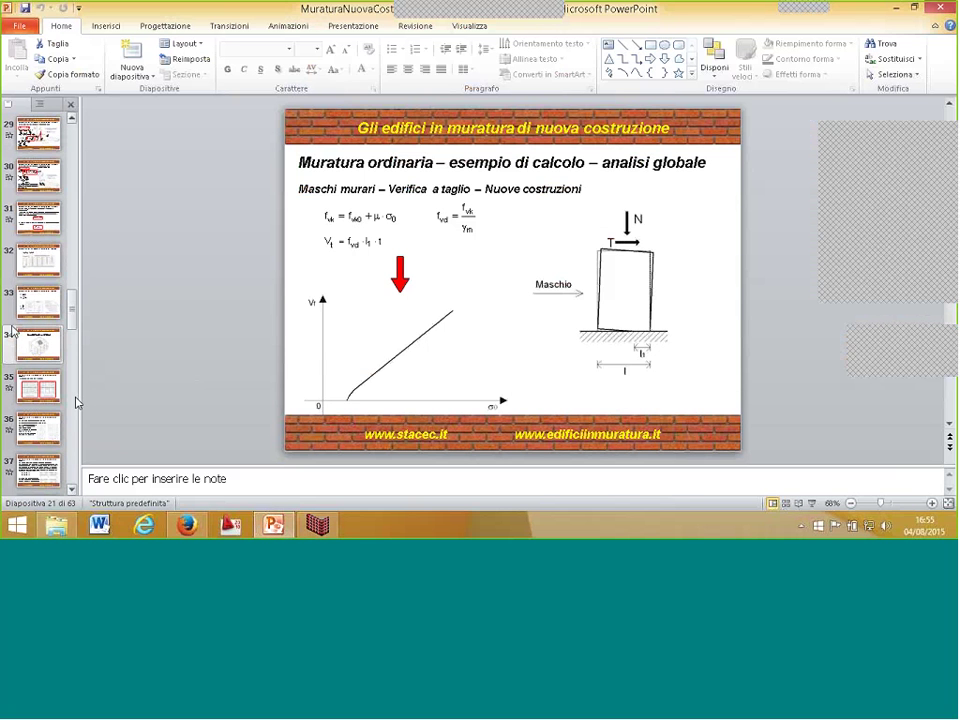
{"action": "left_click", "coordinate": [38, 345]}
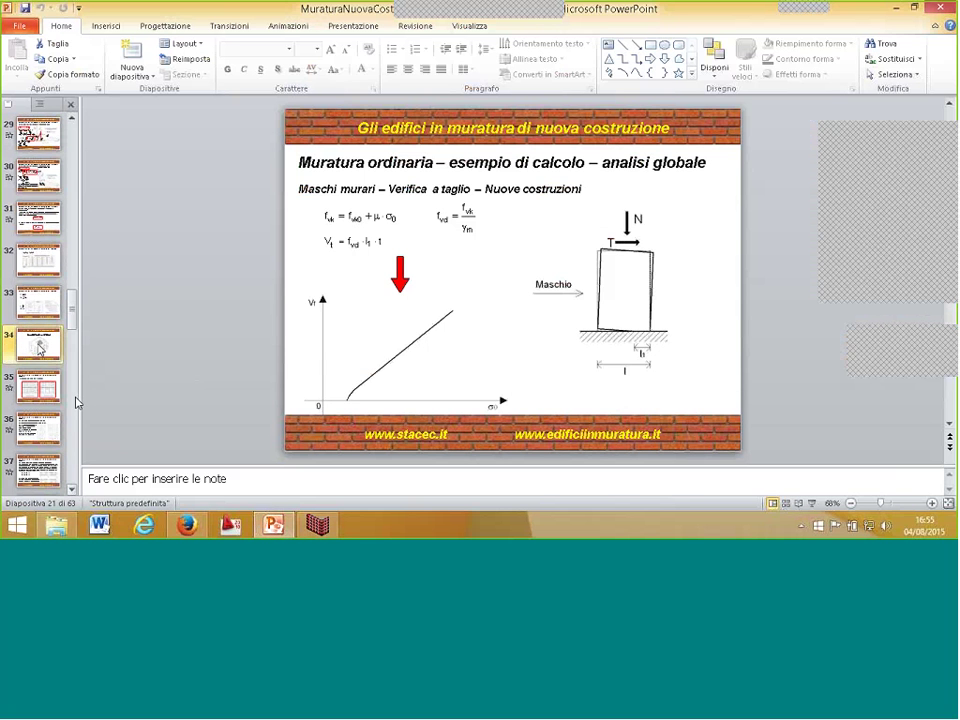
{"action": "left_click", "coordinate": [812, 504]}
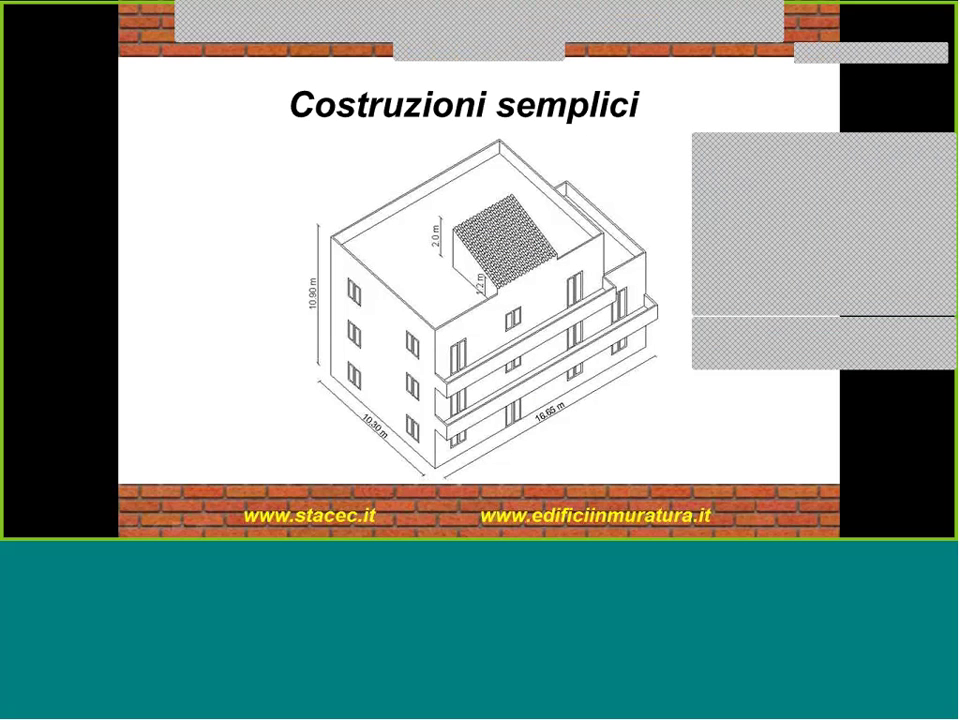
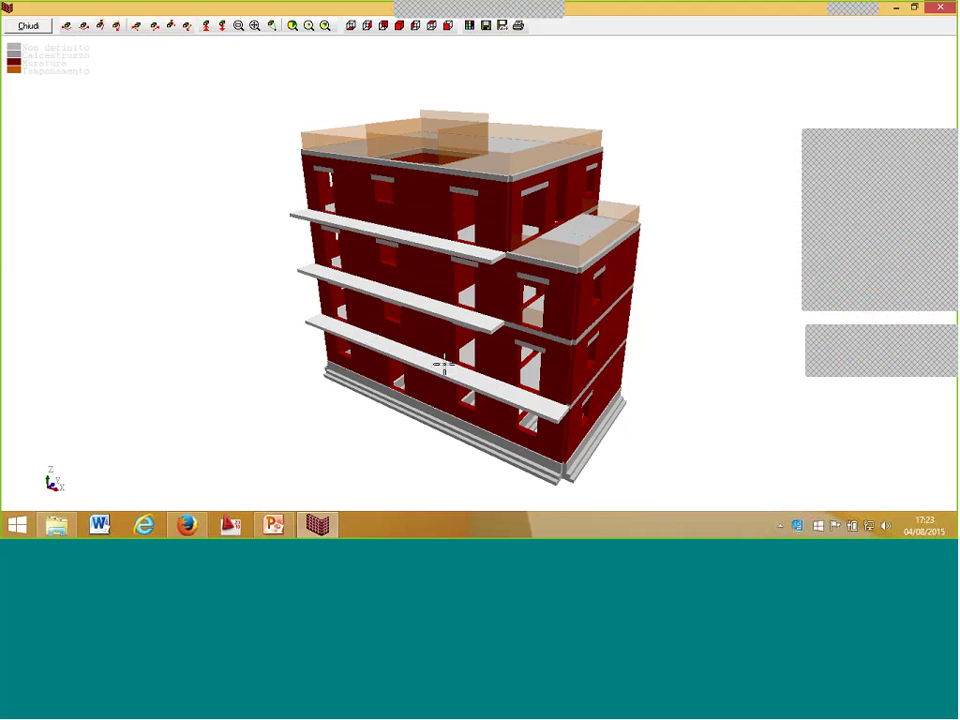
- Open the graphic input of 4_Muratura_Armata and confirm the Dinamica seismic analysis with Telaio discretization in the general data
{"action": "left_click", "coordinate": [28, 26]}
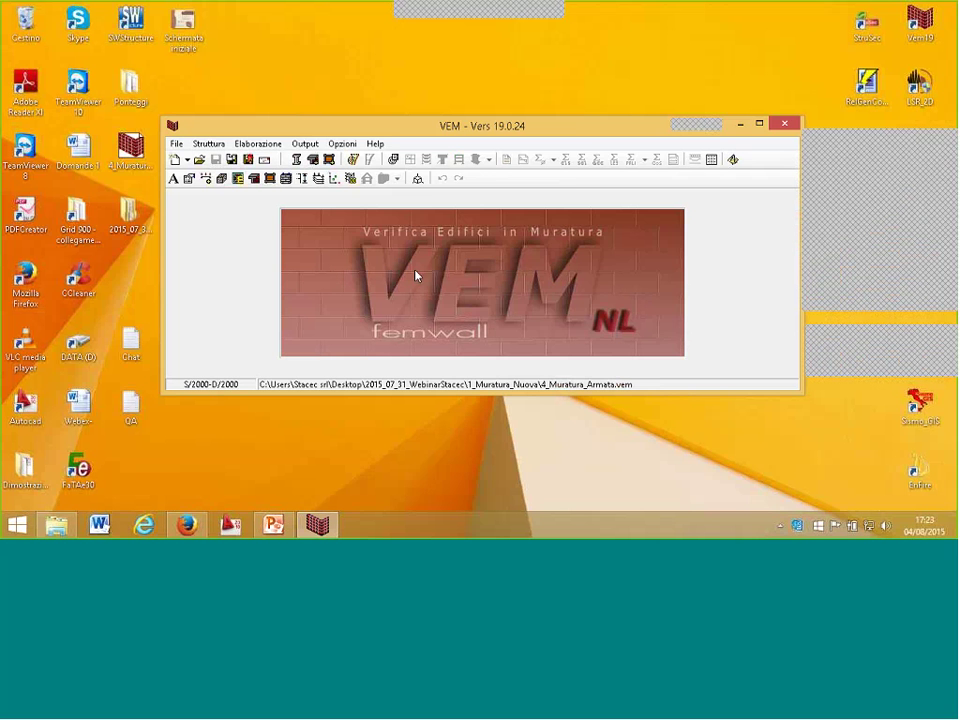
{"action": "left_click", "coordinate": [334, 179]}
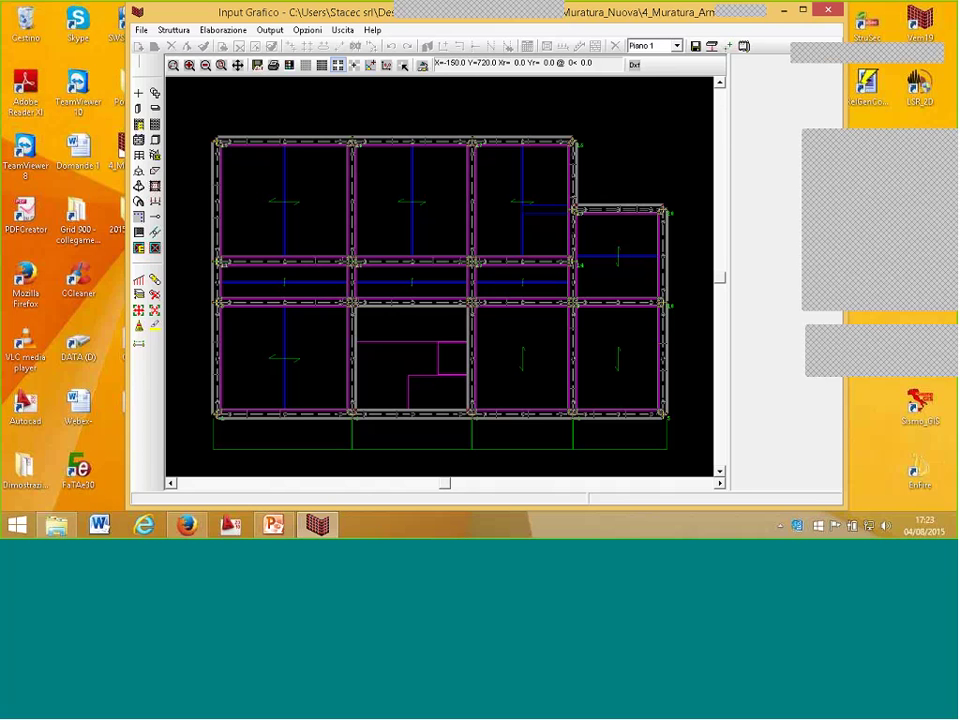
{"action": "left_click", "coordinate": [173, 30]}
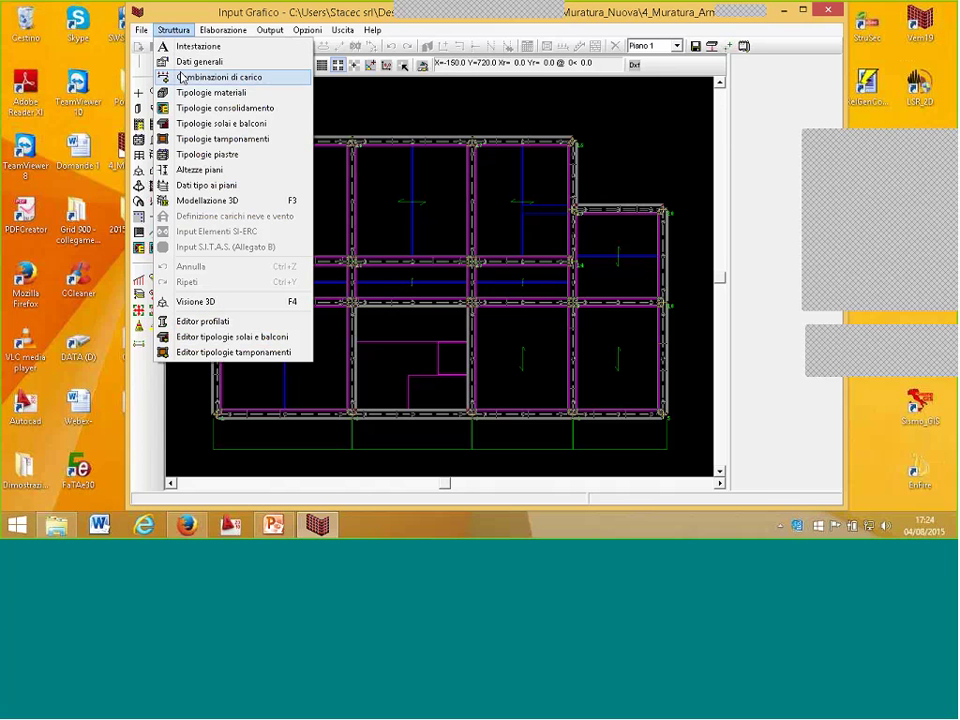
{"action": "left_click", "coordinate": [199, 61]}
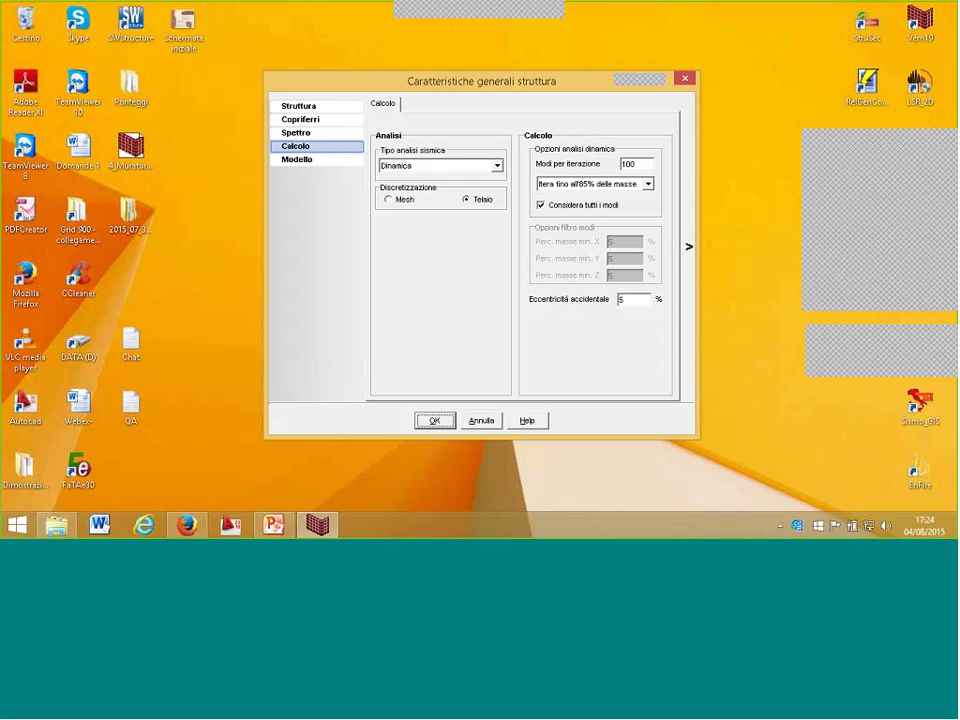
{"action": "left_click", "coordinate": [434, 420]}
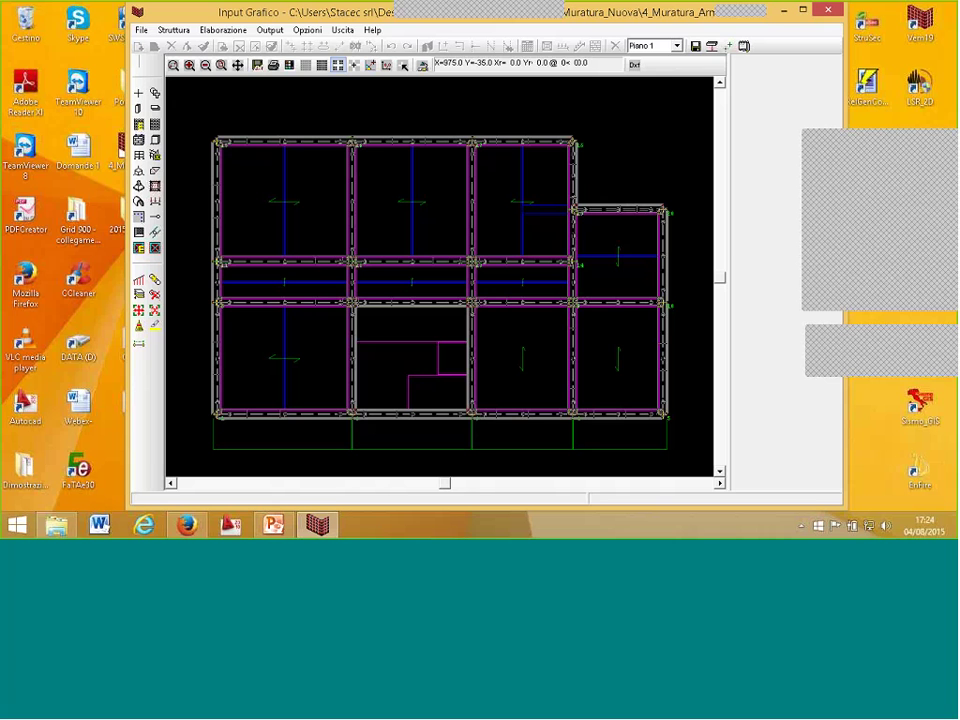
- Run the dynamic calculation of the reinforced masonry building and its verifications with the existing preferences
{"action": "left_click", "coordinate": [222, 33]}
{"action": "left_click", "coordinate": [217, 62]}
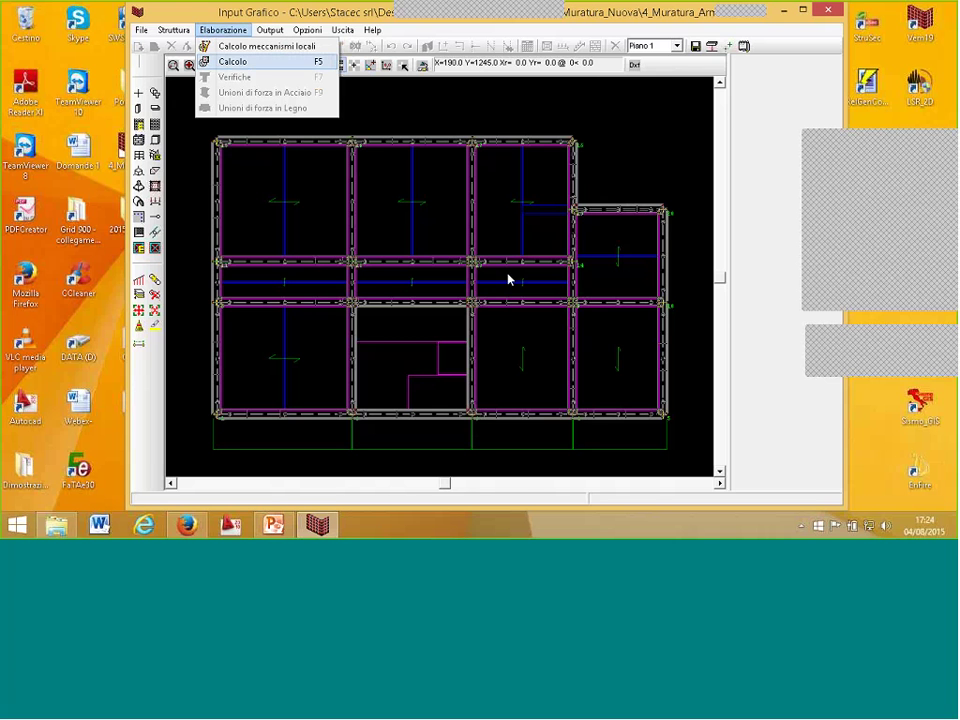
{"action": "left_click", "coordinate": [434, 472]}
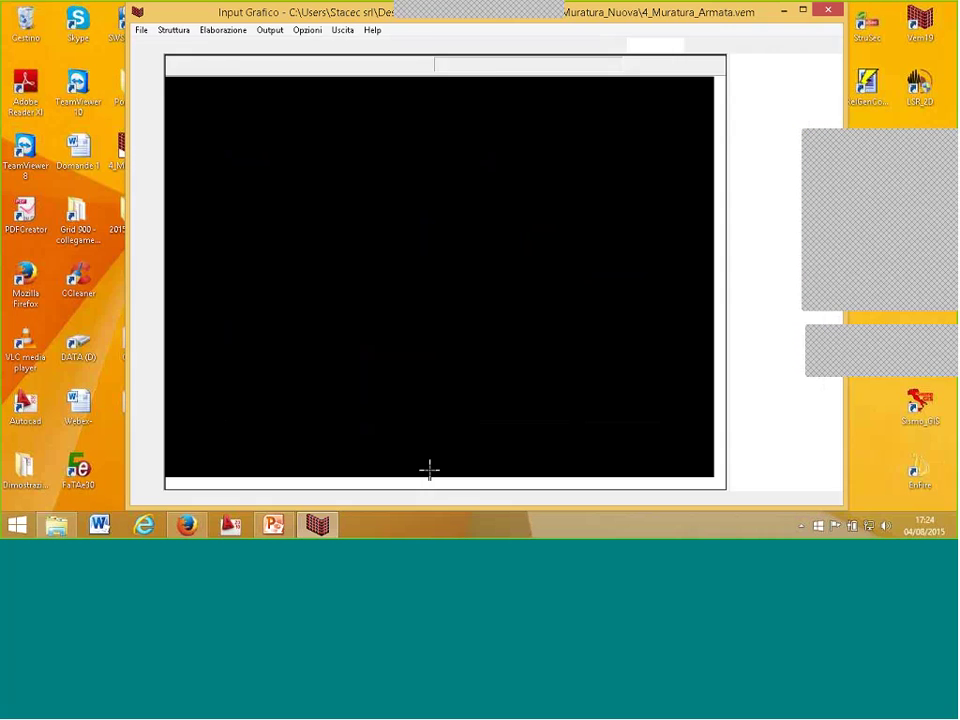
{"action": "left_click", "coordinate": [222, 30]}
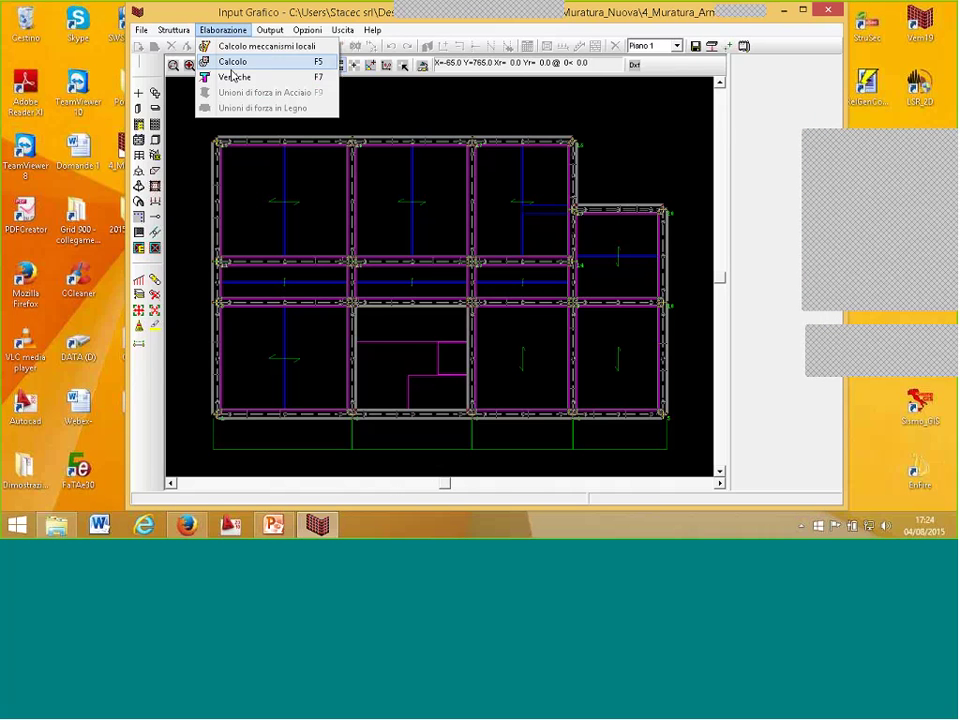
{"action": "left_click", "coordinate": [225, 79]}
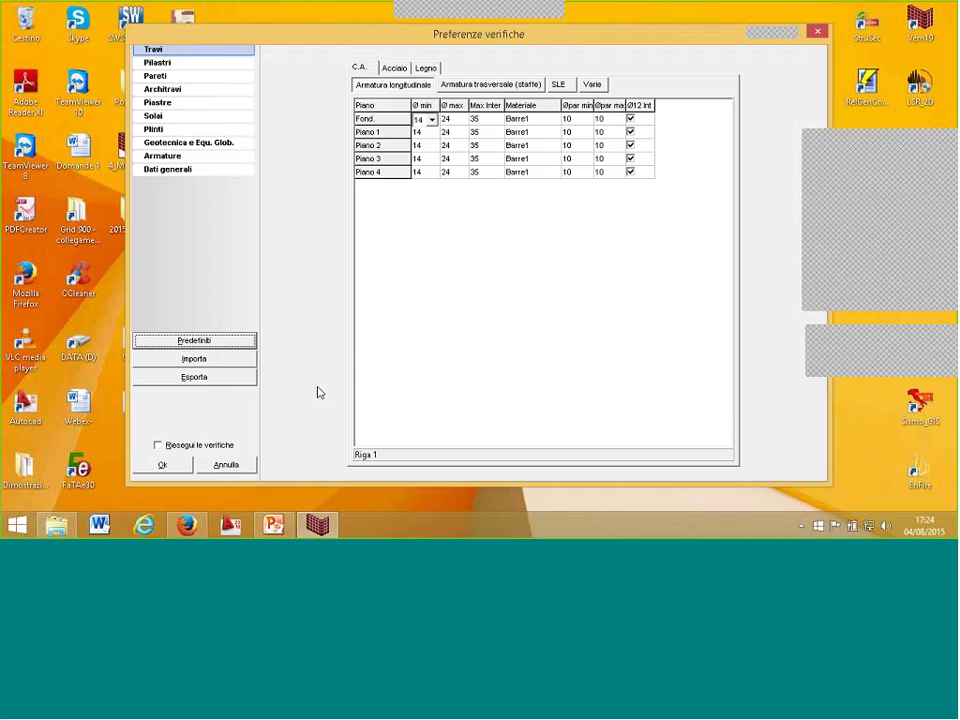
{"action": "left_click", "coordinate": [162, 464]}
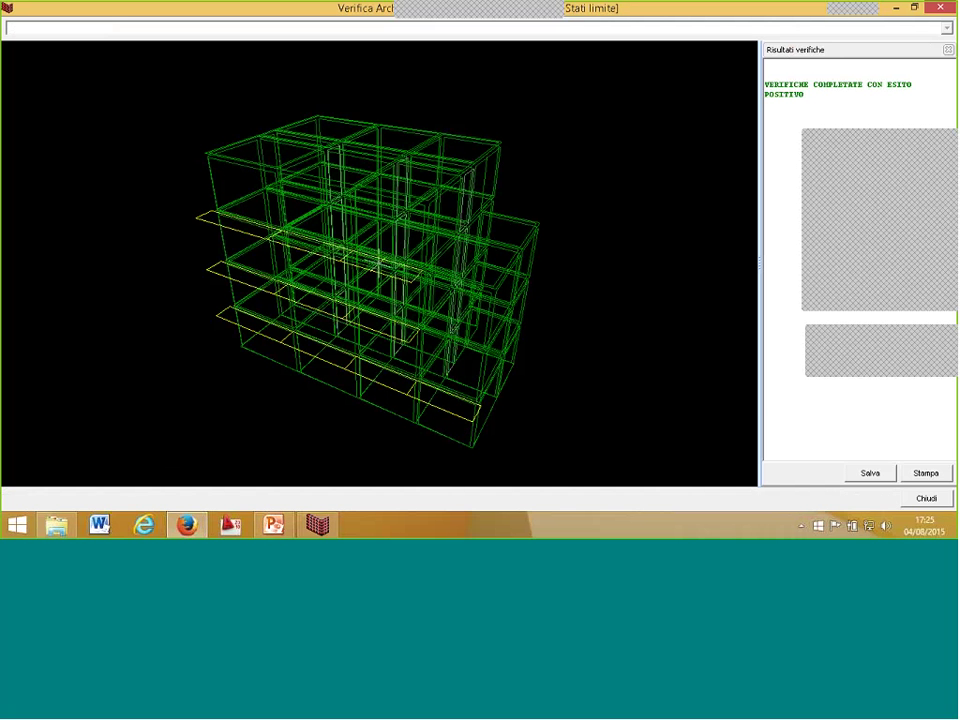
{"action": "left_click", "coordinate": [926, 498]}
- Examine the verification results of all floors and frames as a solid model of the reinforced masonry building
{"action": "left_click", "coordinate": [292, 31]}
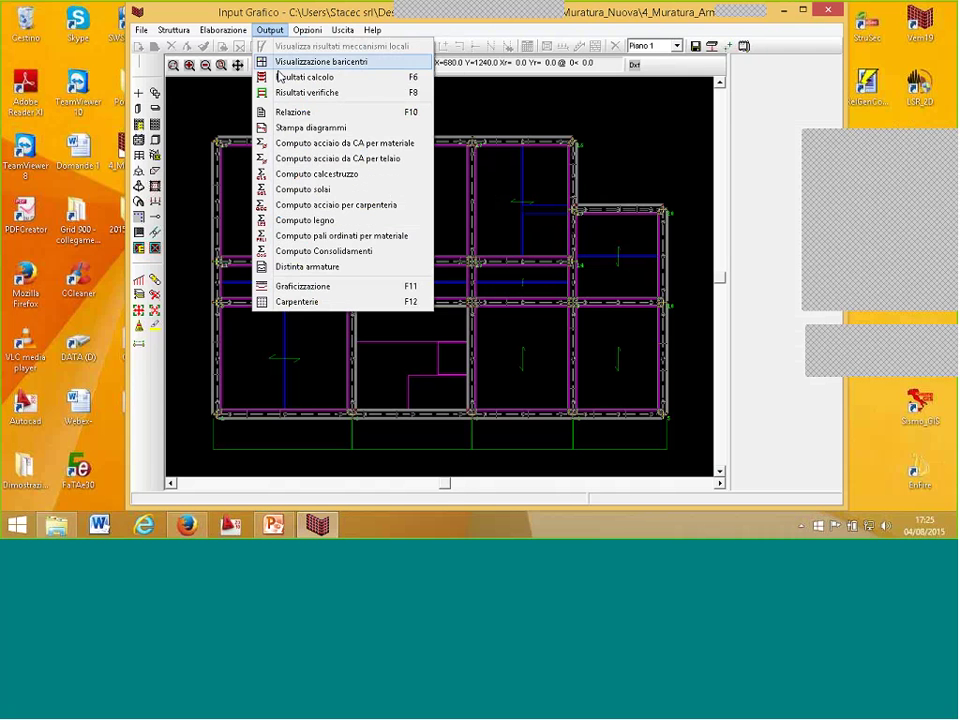
{"action": "left_click", "coordinate": [280, 92]}
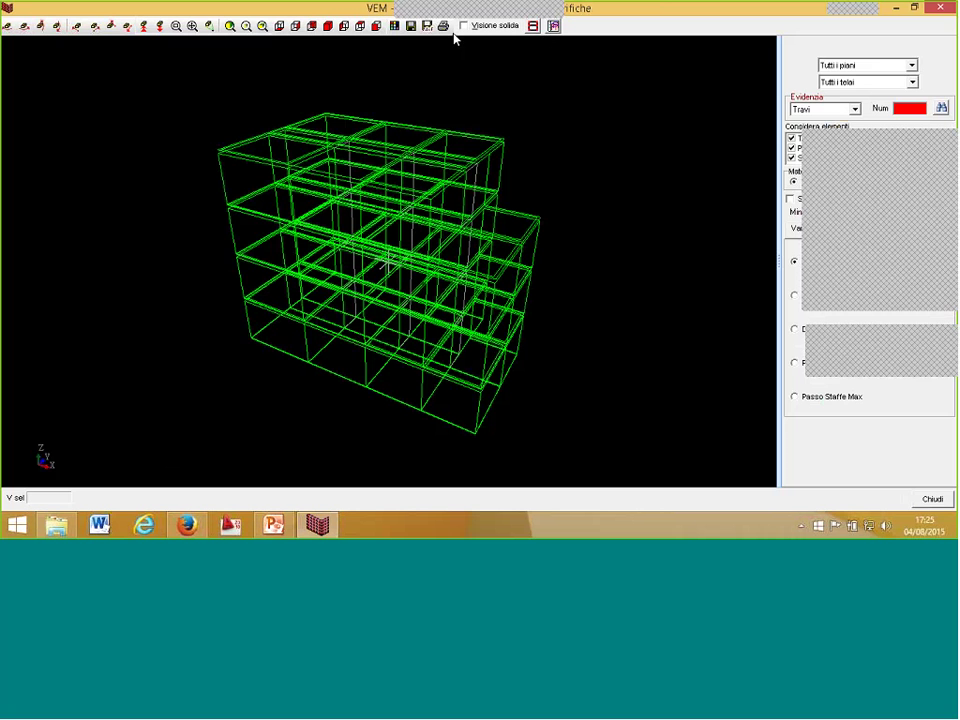
{"action": "left_click", "coordinate": [463, 25]}
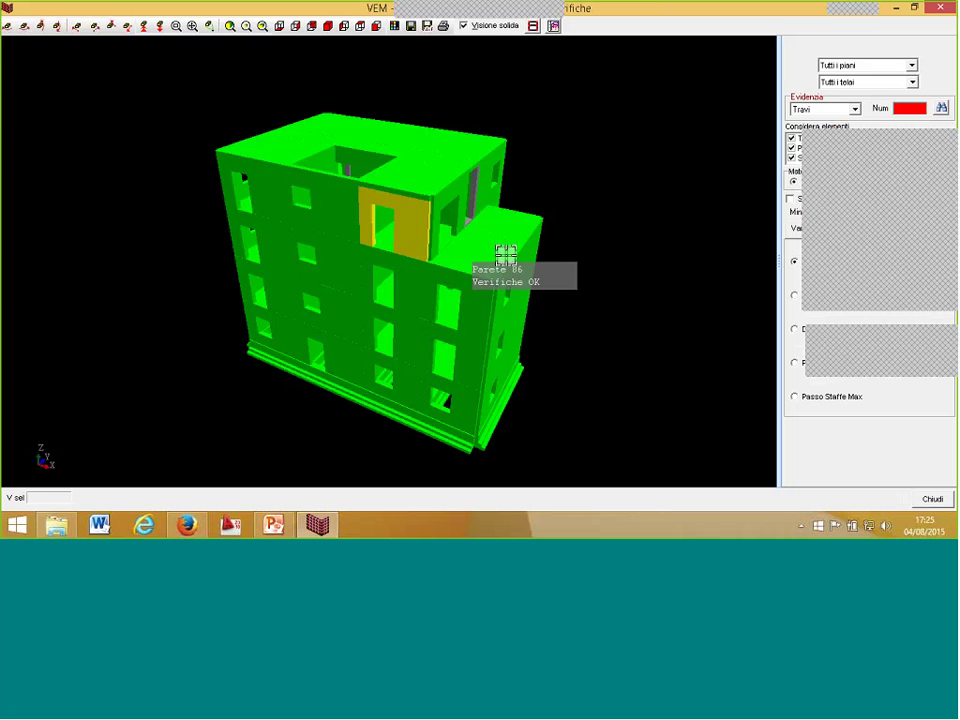
{"action": "left_click_drag", "start_coordinate": [129, 190], "coordinate": [223, 255]}
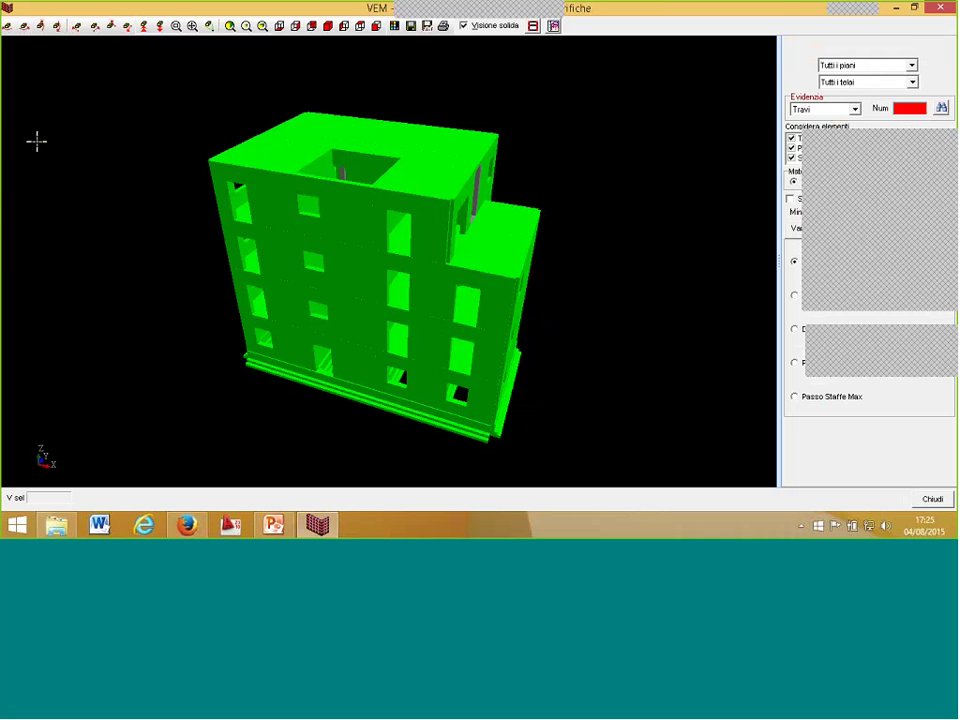
{"action": "key", "text": "Escape"}
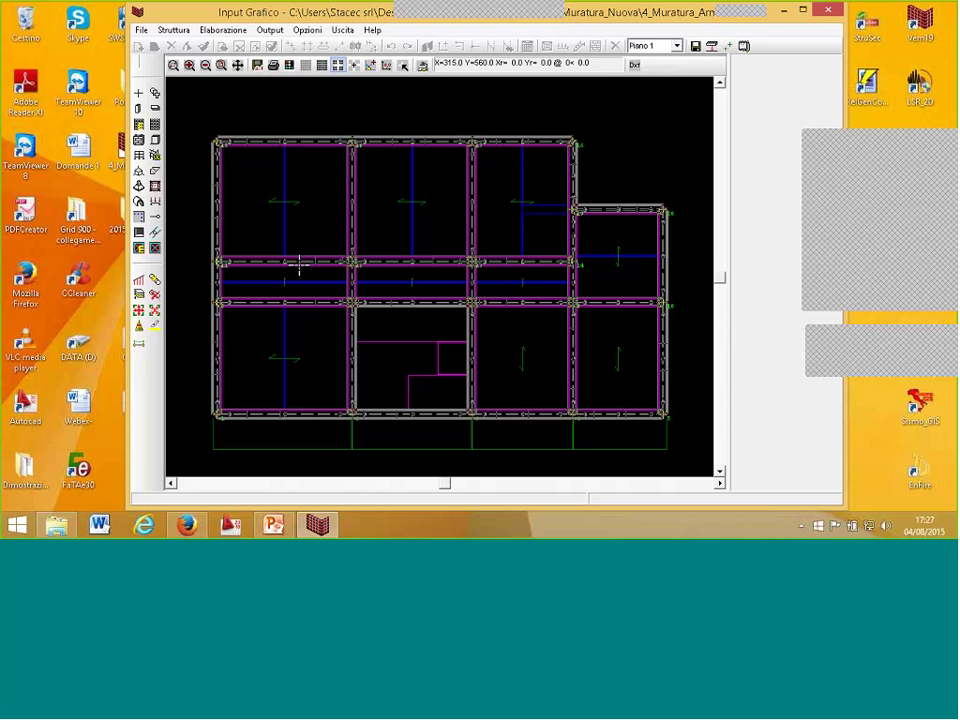
- Set the seismic analysis type to Costruzioni semplici in the structure's general data
{"action": "left_click", "coordinate": [182, 31]}
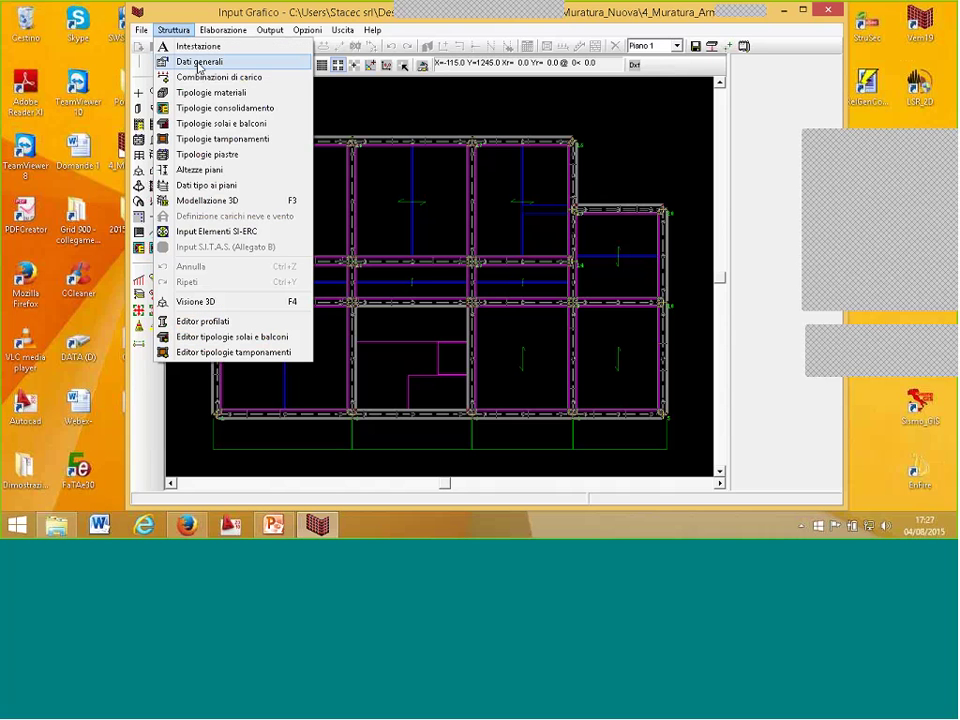
{"action": "left_click", "coordinate": [185, 62]}
{"action": "left_click", "coordinate": [440, 165]}
{"action": "left_click", "coordinate": [397, 209]}
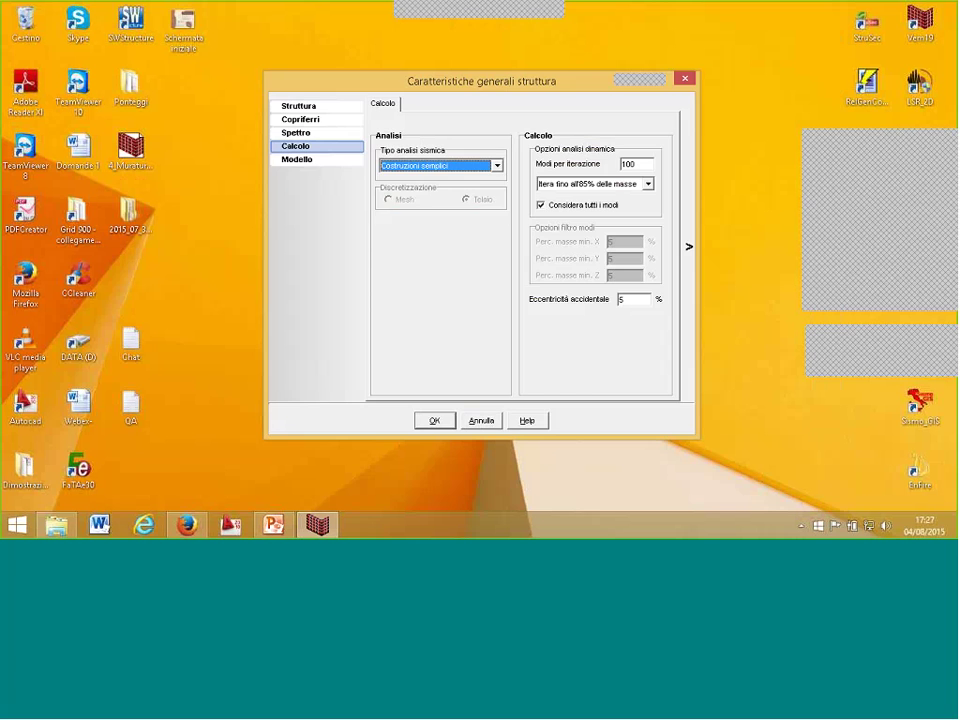
{"action": "key", "text": "Return"}
- Run the simple construction calculation with the existing limit values in the calculation preferences
{"action": "left_click", "coordinate": [223, 29]}
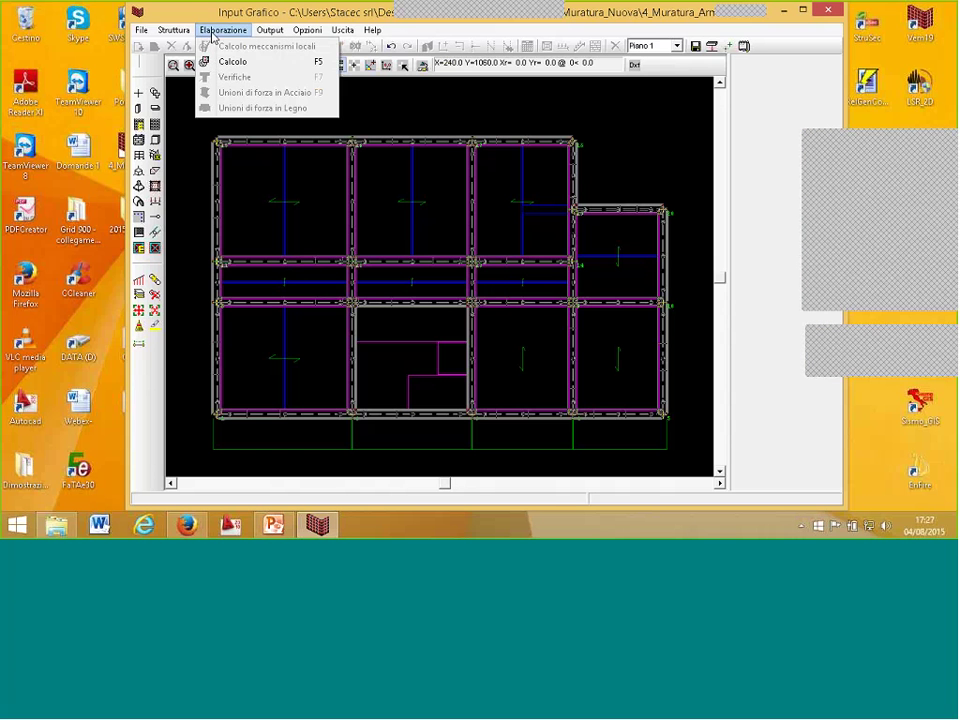
{"action": "left_click", "coordinate": [215, 60]}
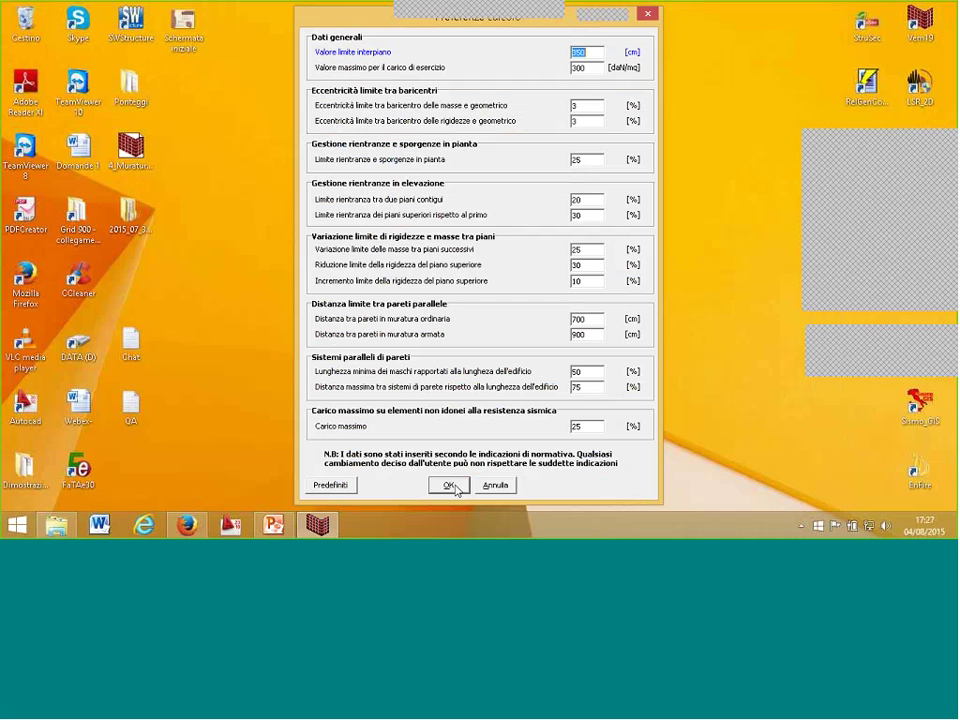
{"action": "left_click", "coordinate": [448, 485]}
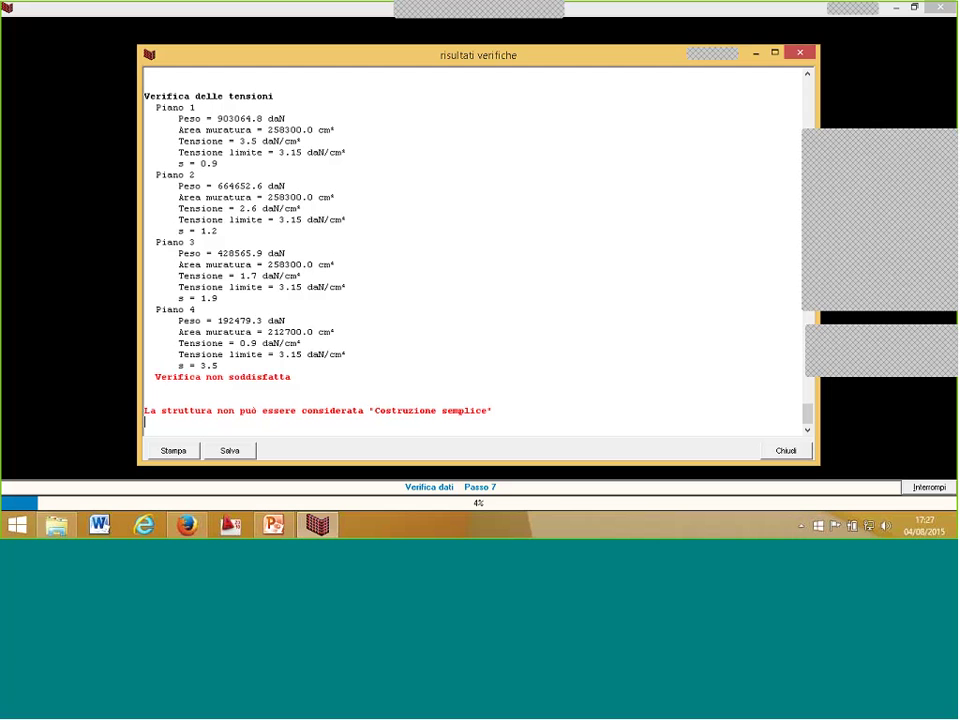
- Highlight the outcome line of the floor-by-floor stress check (Verifica delle tensioni) in the results report
{"action": "left_click", "coordinate": [848, 330]}
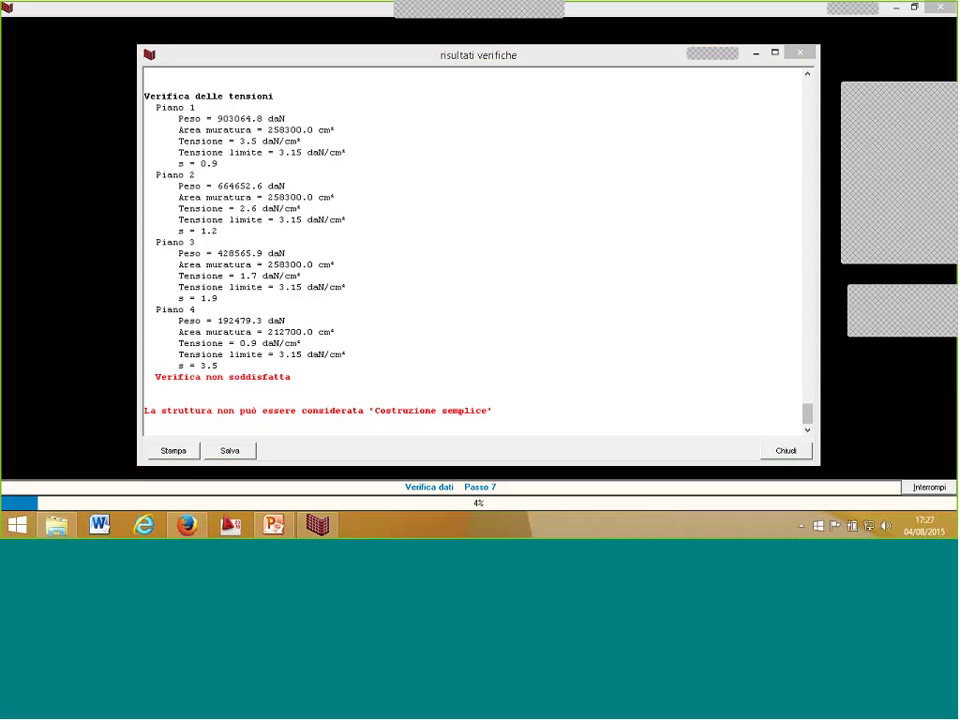
{"action": "left_click", "coordinate": [330, 377]}
{"action": "left_click", "coordinate": [330, 377]}
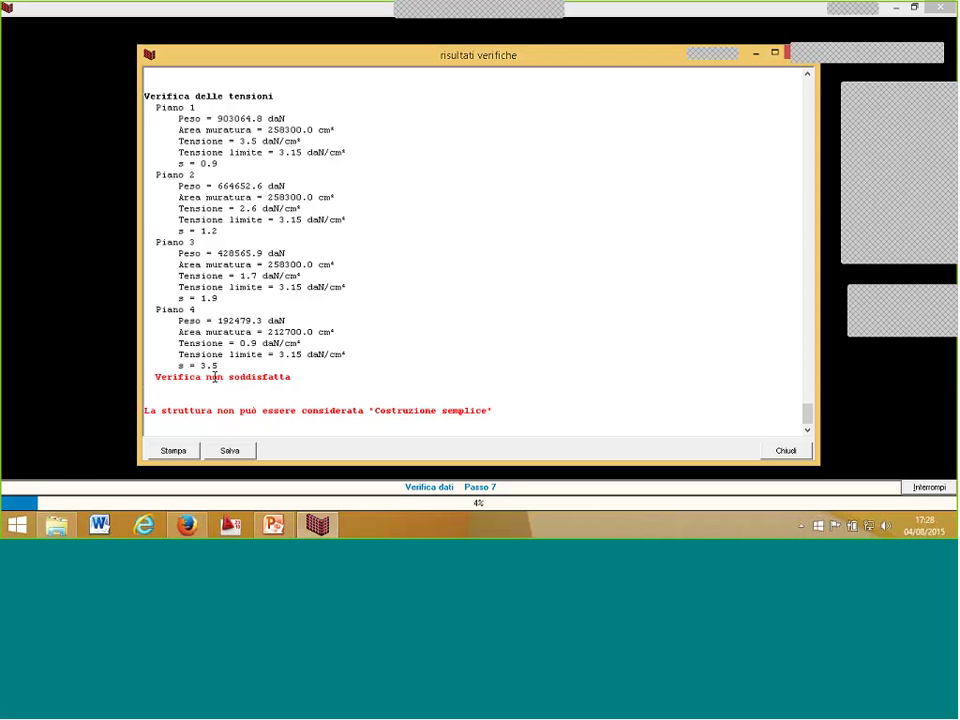
{"action": "left_click_drag", "start_coordinate": [153, 376], "coordinate": [314, 376]}
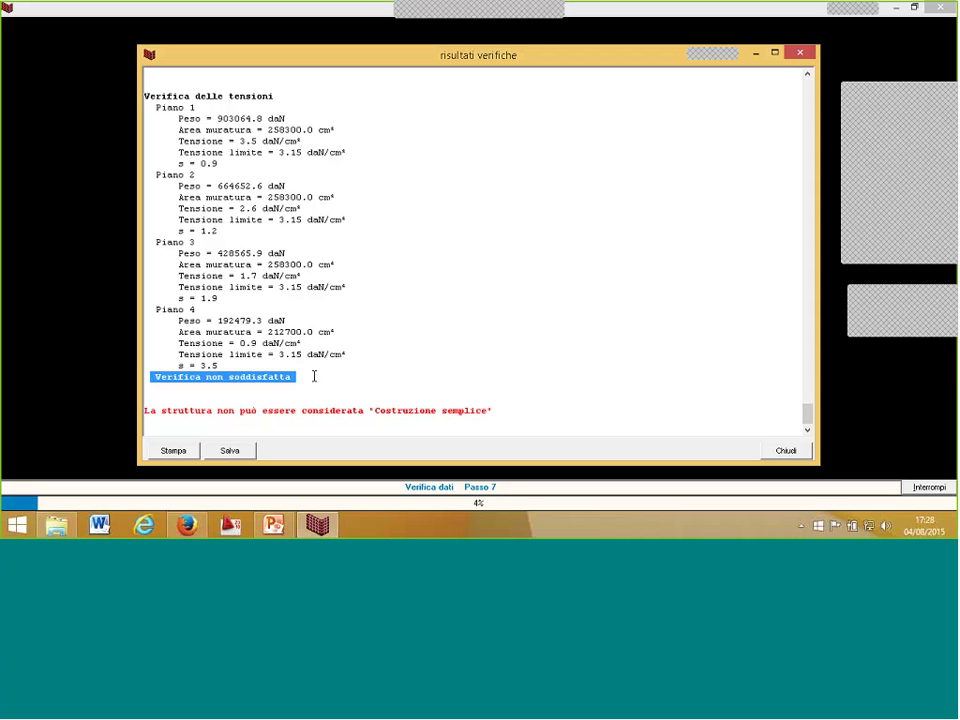
- Highlight the outcome line of the X-direction stiffness check (Verifica rigidezze in direzione X) in the results report
{"action": "left_click", "coordinate": [145, 377]}
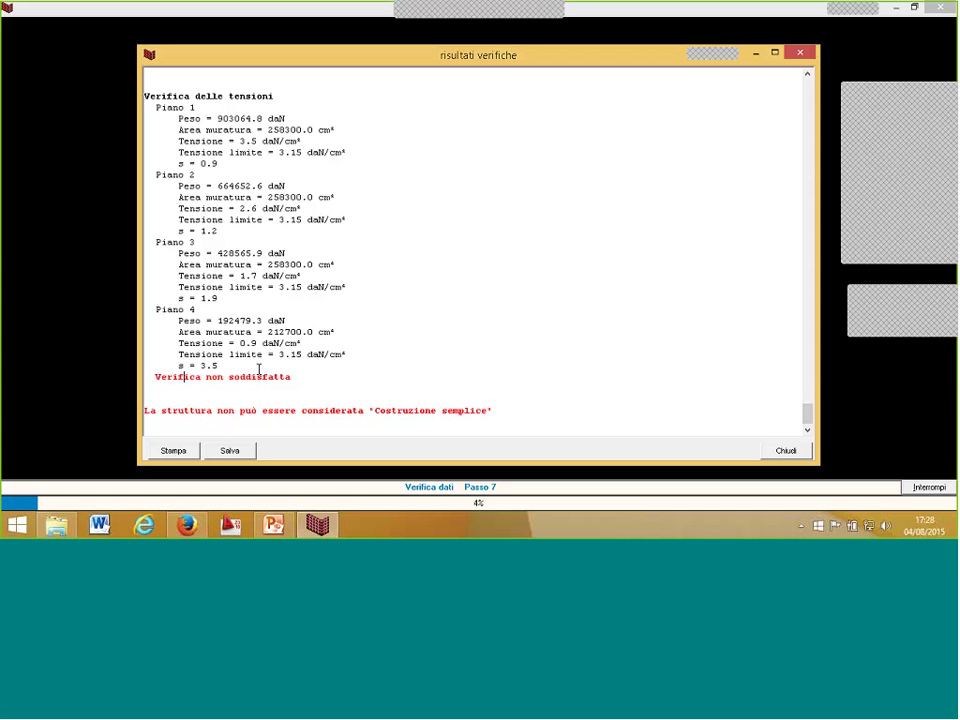
{"action": "scroll", "coordinate": [475, 250], "scroll_direction": "up", "scroll_amount": 15}
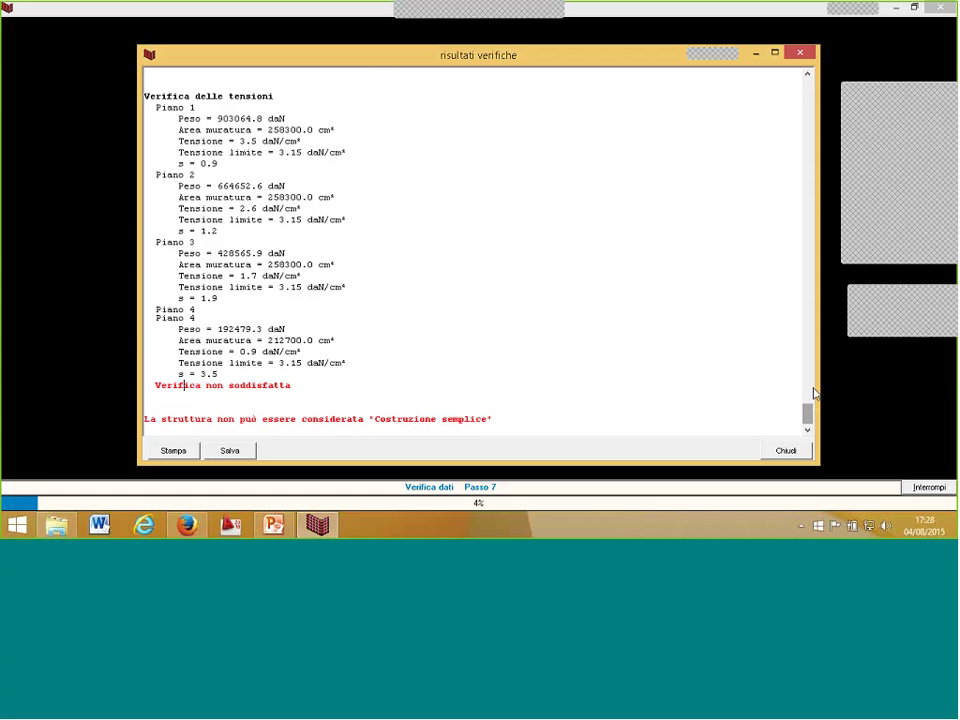
{"action": "scroll", "coordinate": [346, 276], "scroll_direction": "down", "scroll_amount": 10}
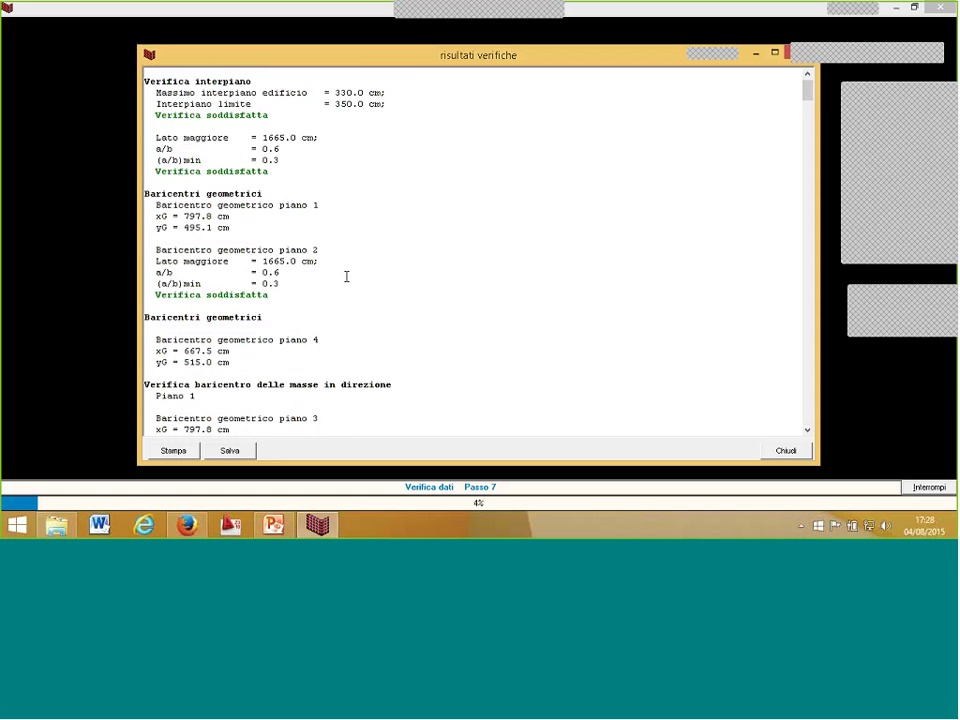
{"action": "scroll", "coordinate": [346, 276], "scroll_direction": "down", "scroll_amount": 10}
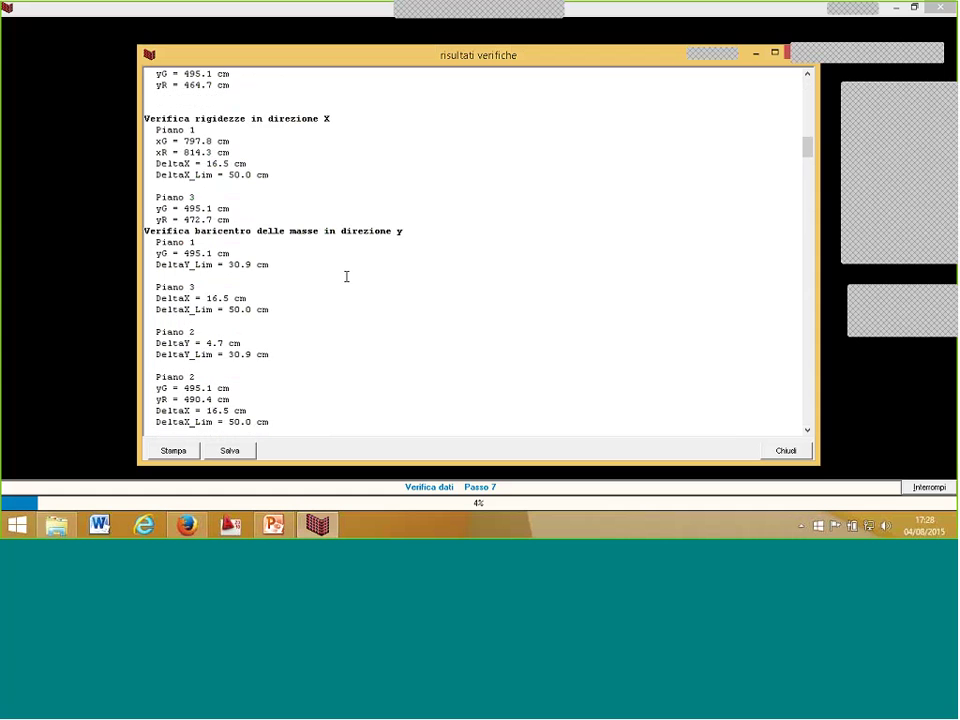
{"action": "scroll", "coordinate": [346, 276], "scroll_direction": "up", "scroll_amount": 2}
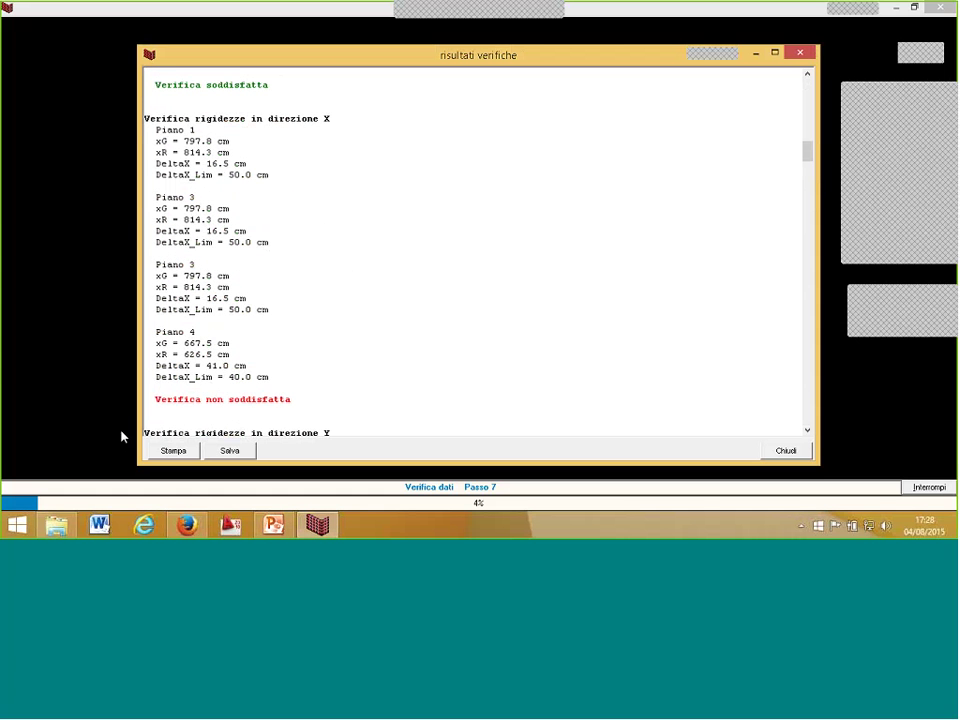
{"action": "left_click_drag", "start_coordinate": [156, 397], "coordinate": [300, 399]}
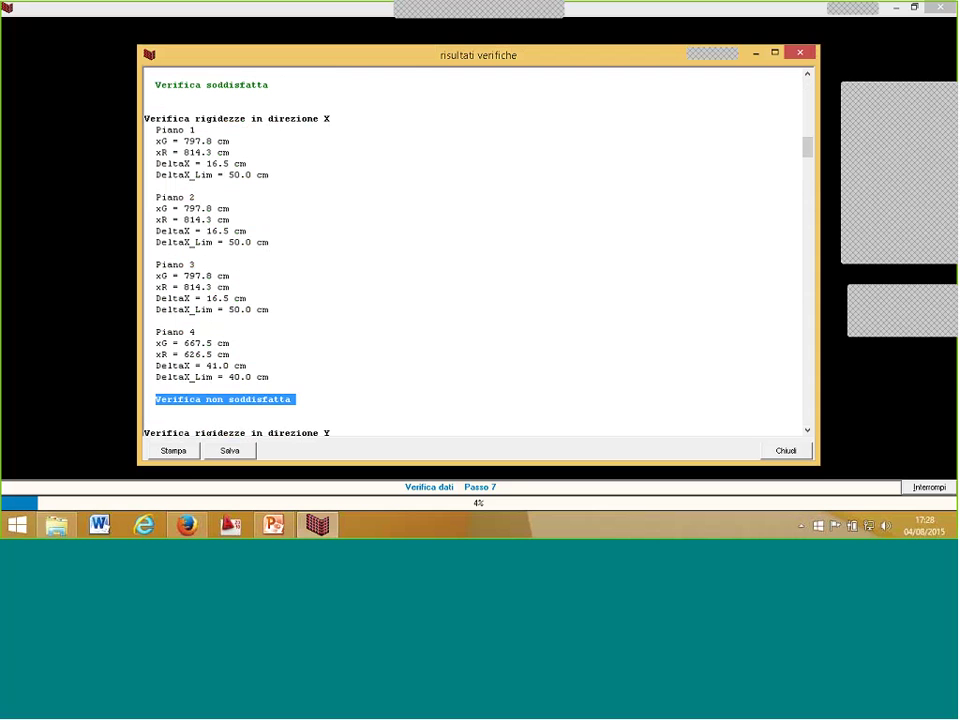
- Highlight Piano 4's DeltaX and DeltaX_Lim lines and its xG value in the X-direction stiffness check
{"action": "left_click", "coordinate": [144, 390]}
{"action": "left_click_drag", "start_coordinate": [144, 390], "coordinate": [180, 371]}
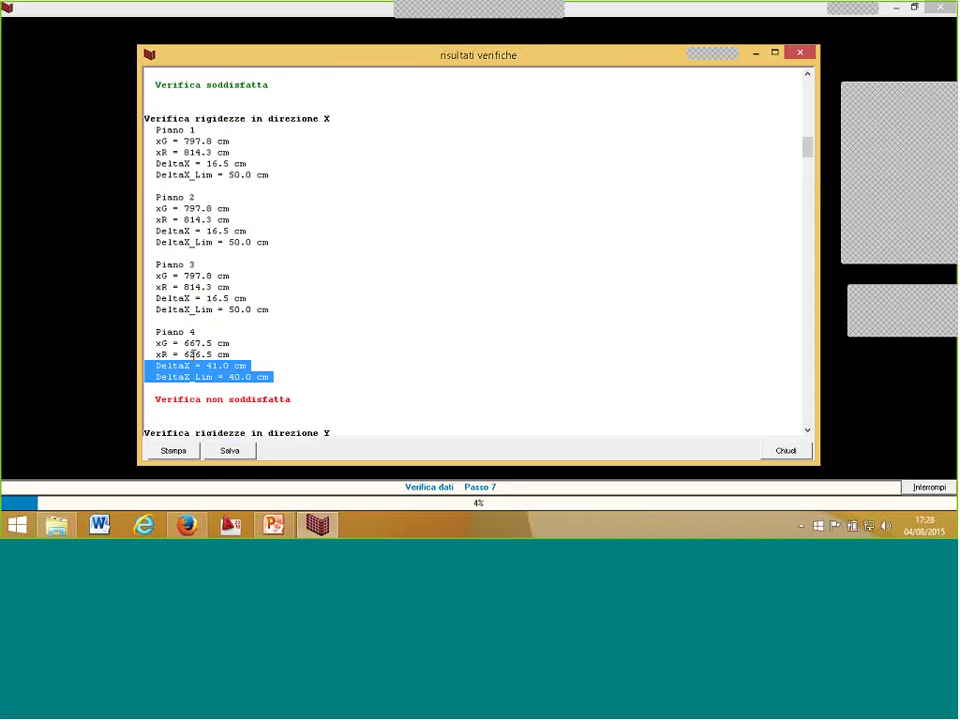
{"action": "left_click", "coordinate": [199, 366]}
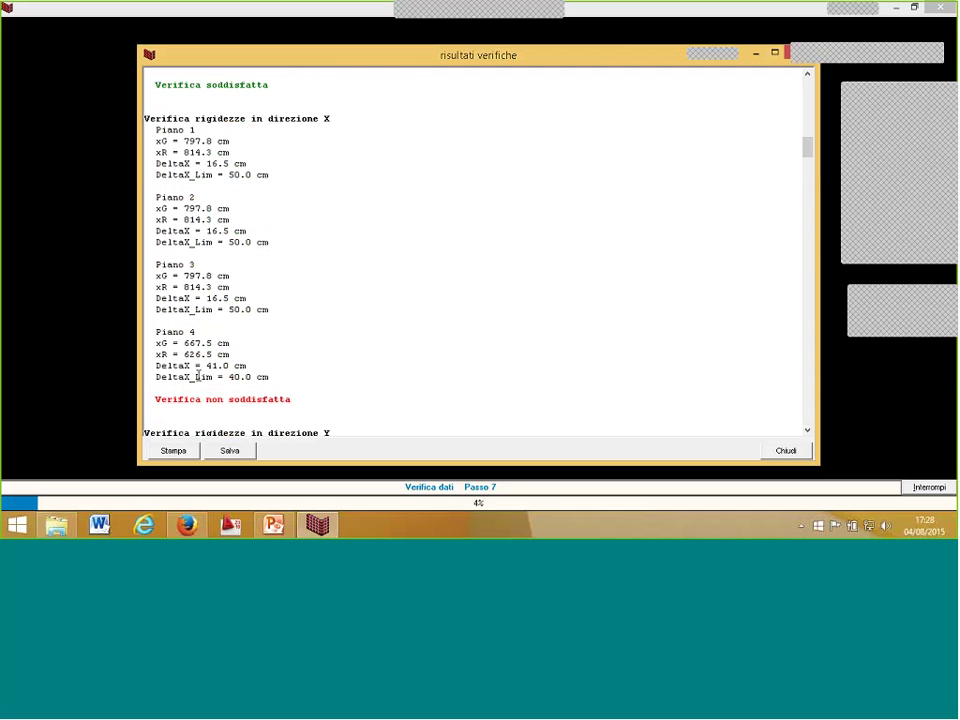
{"action": "left_click_drag", "start_coordinate": [184, 353], "coordinate": [213, 343]}
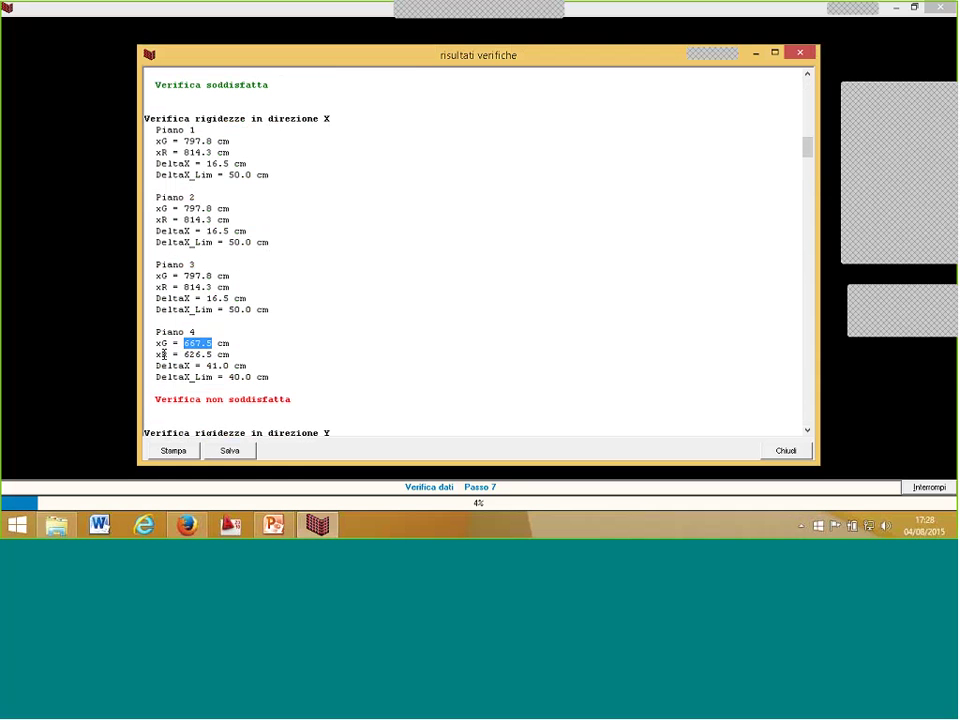
{"action": "double_click", "coordinate": [162, 354]}
{"action": "triple_click", "coordinate": [157, 337]}
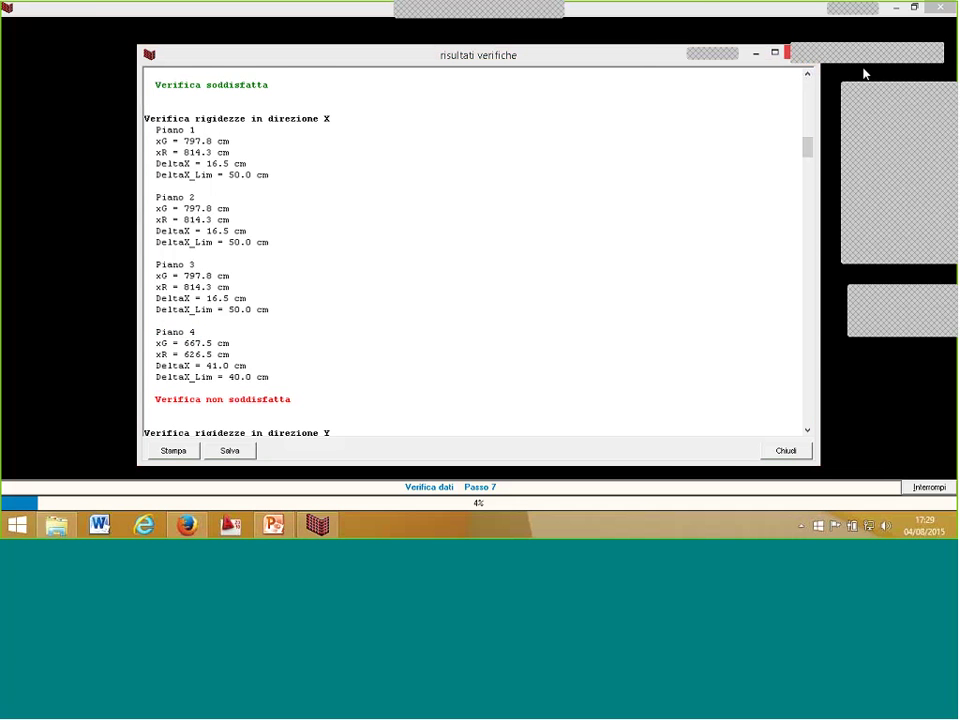
- Close the results report and inspect the building's setback top floor from another side in the solid model view
{"action": "left_click", "coordinate": [803, 53]}
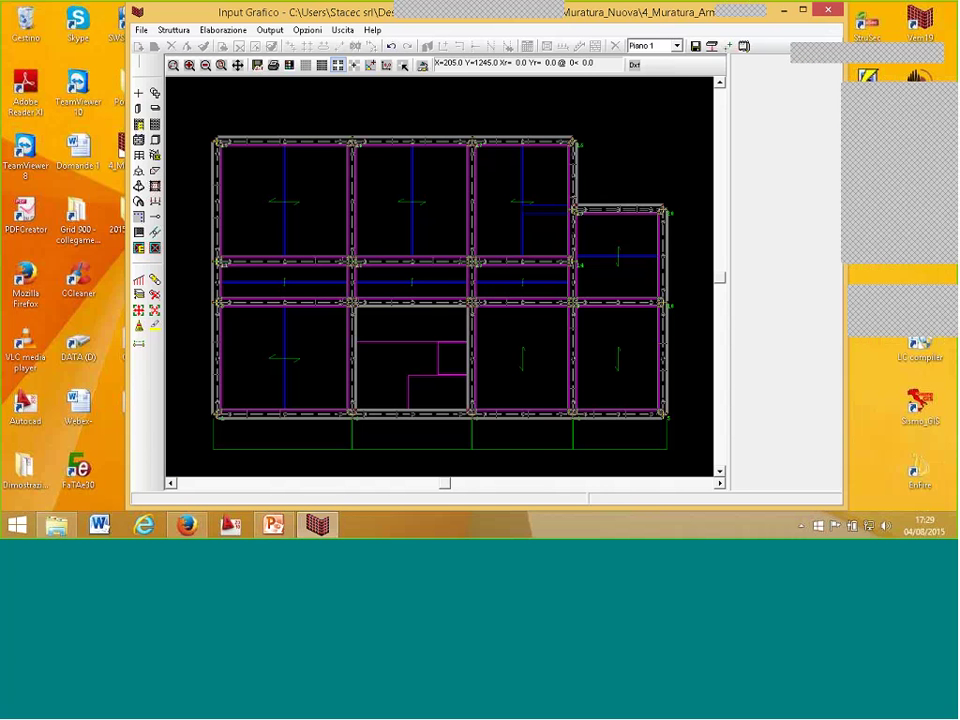
{"action": "left_click", "coordinate": [139, 170]}
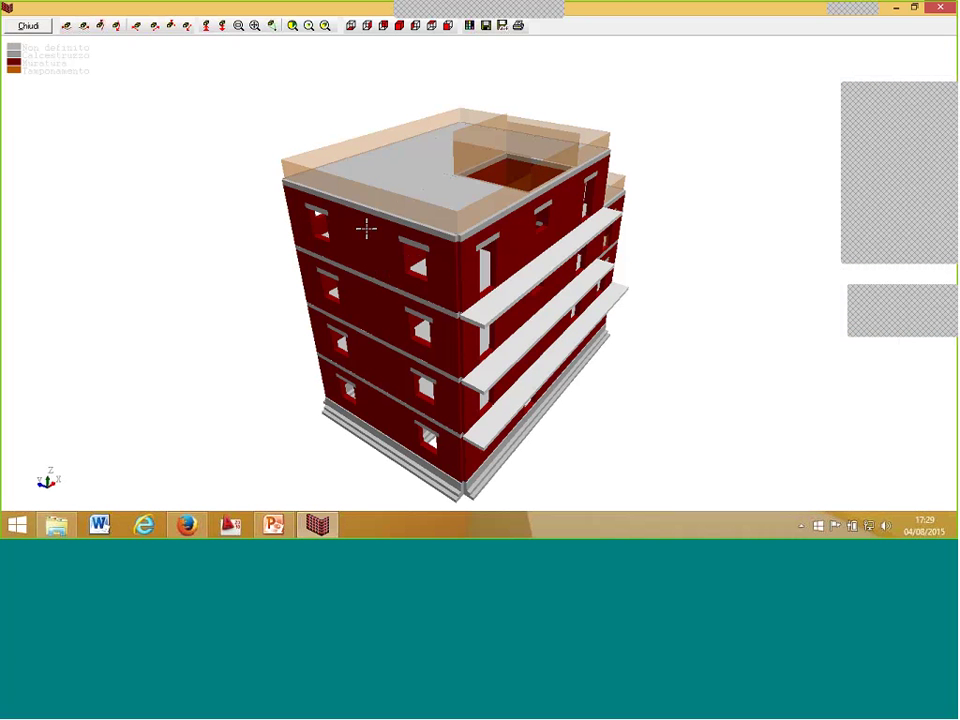
{"action": "left_click_drag", "start_coordinate": [375, 266], "coordinate": [346, 250]}
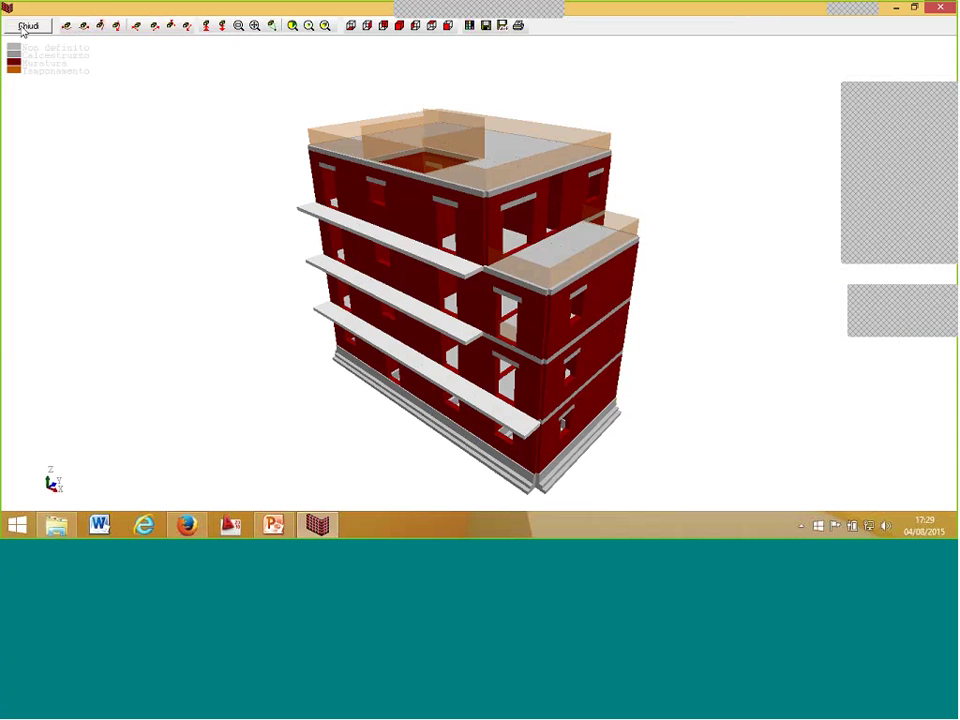
{"action": "key", "text": "Escape"}
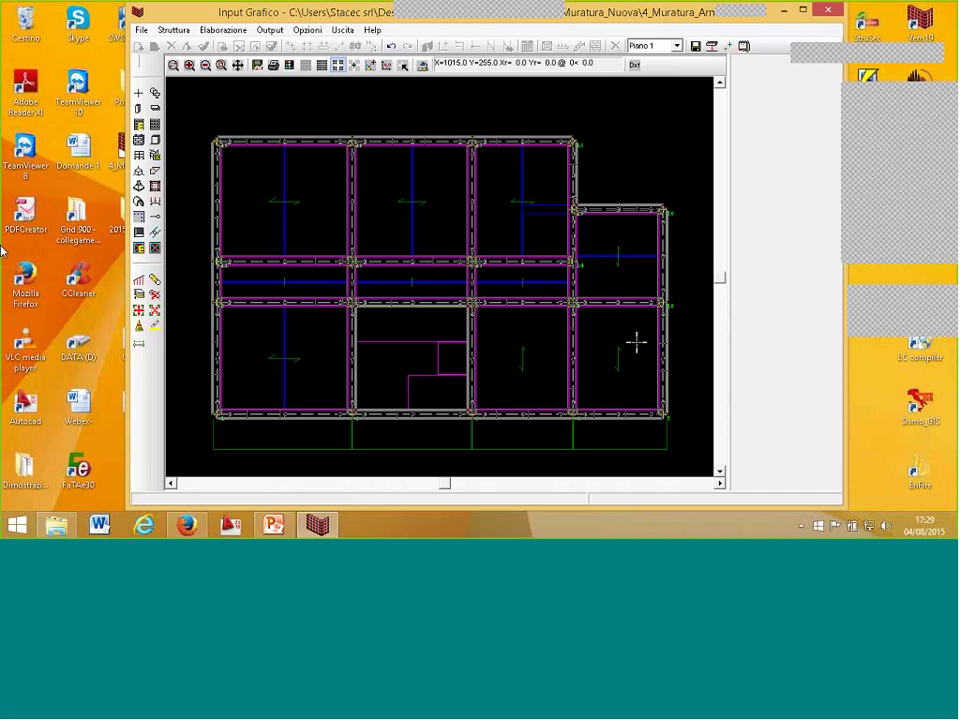
- View the openings of the wall frame running from node 4 to node 18, and leave the graphic input
{"action": "left_click", "coordinate": [139, 236]}
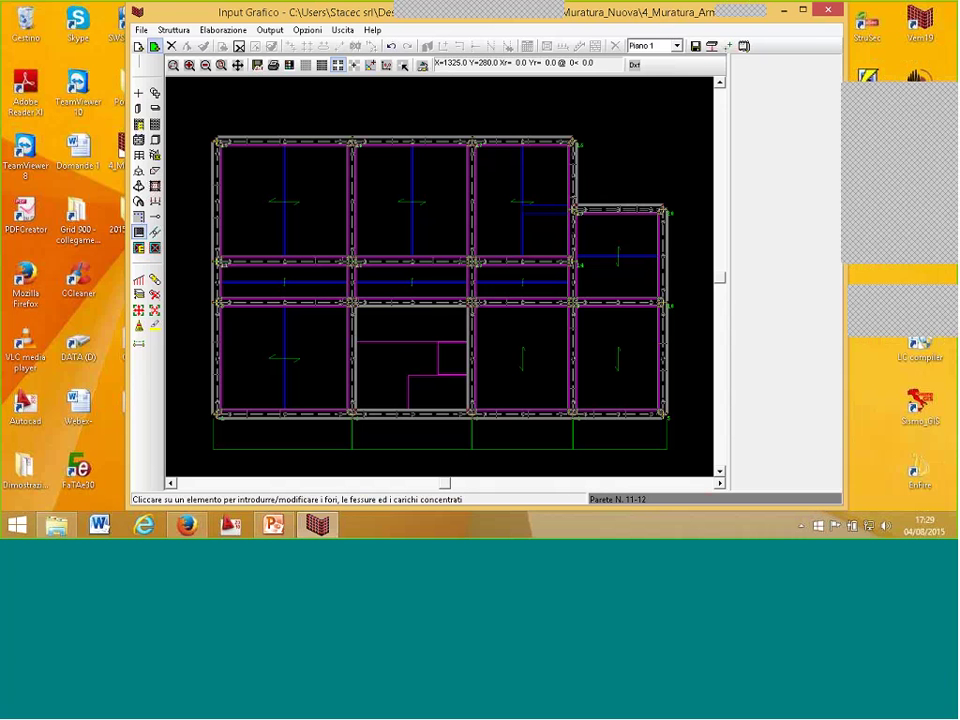
{"action": "left_click", "coordinate": [284, 208]}
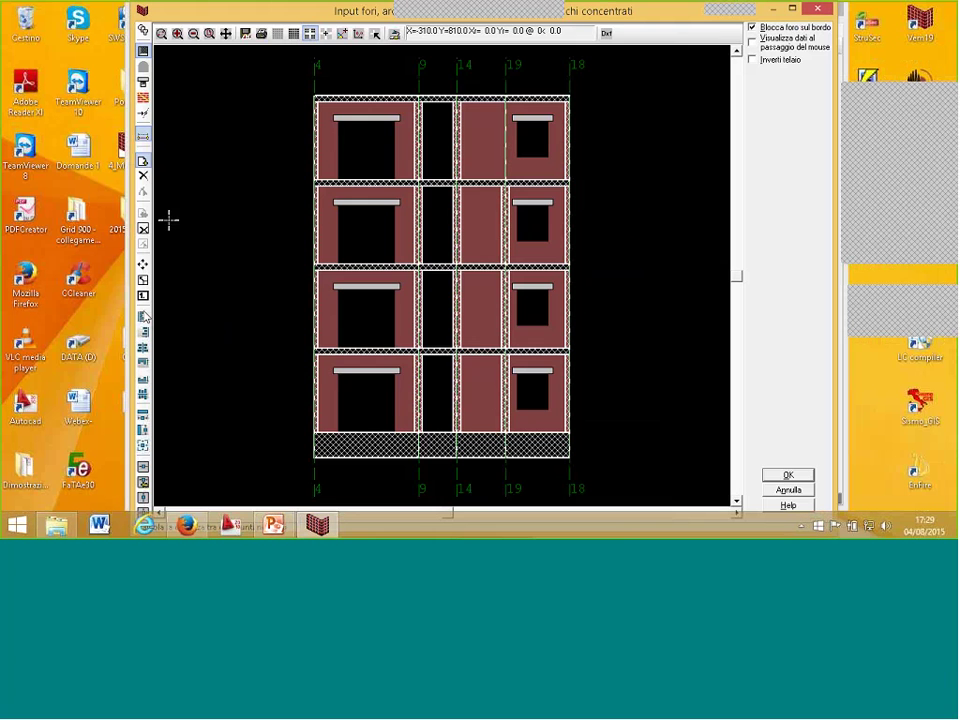
{"action": "left_click", "coordinate": [818, 10]}
{"action": "left_click", "coordinate": [342, 29]}
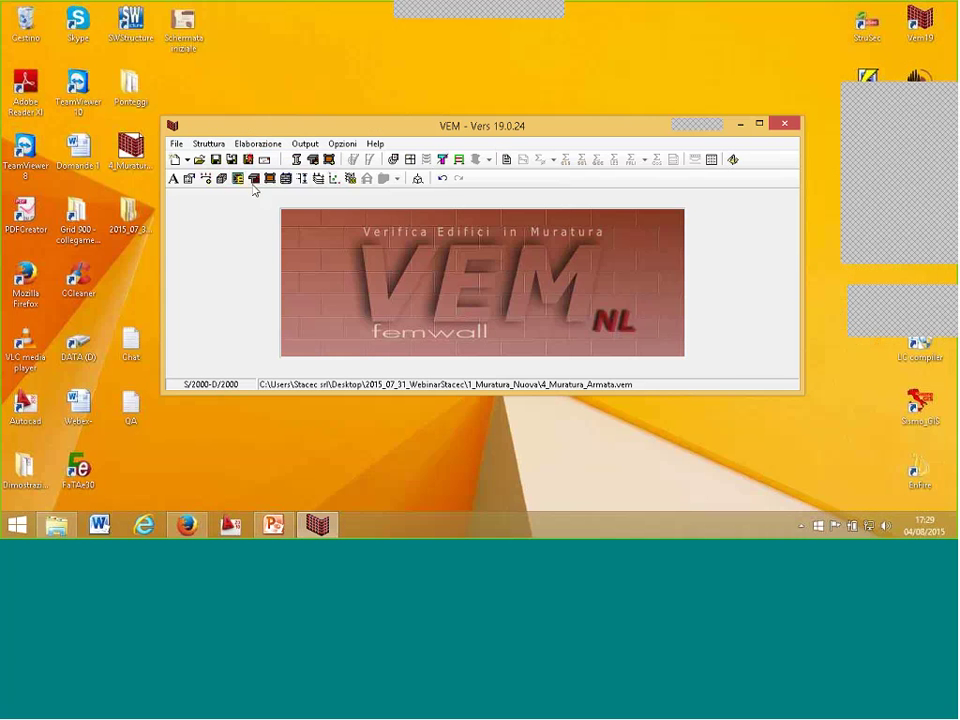
- Close VEM saving the changes to 4_Muratura_Armata.vem, and start the program again
{"action": "left_click", "coordinate": [784, 124]}
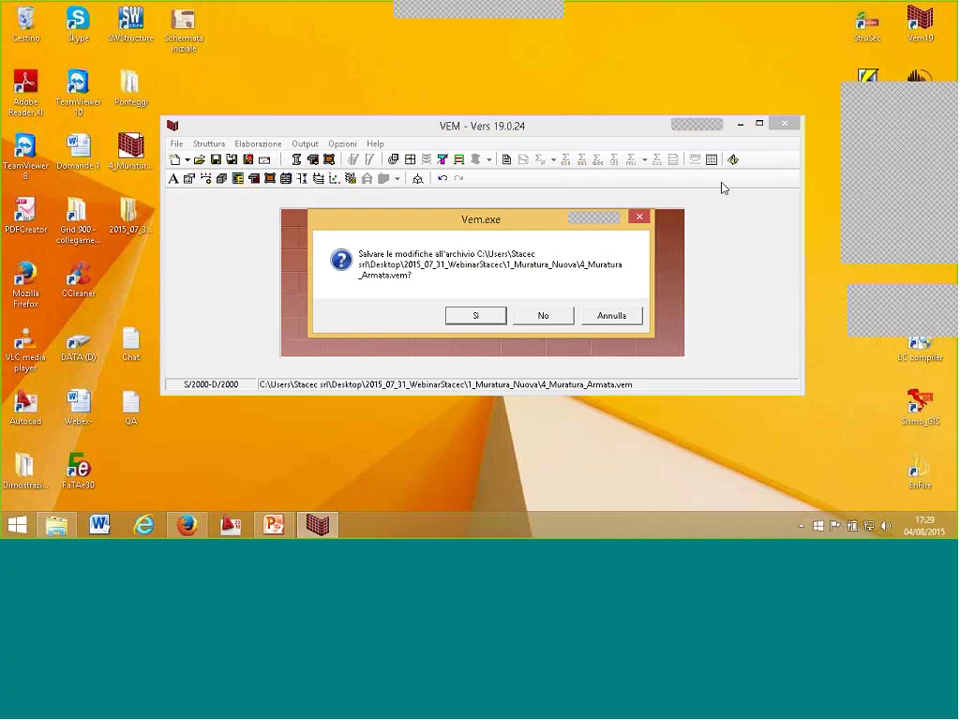
{"action": "key", "text": "Return"}
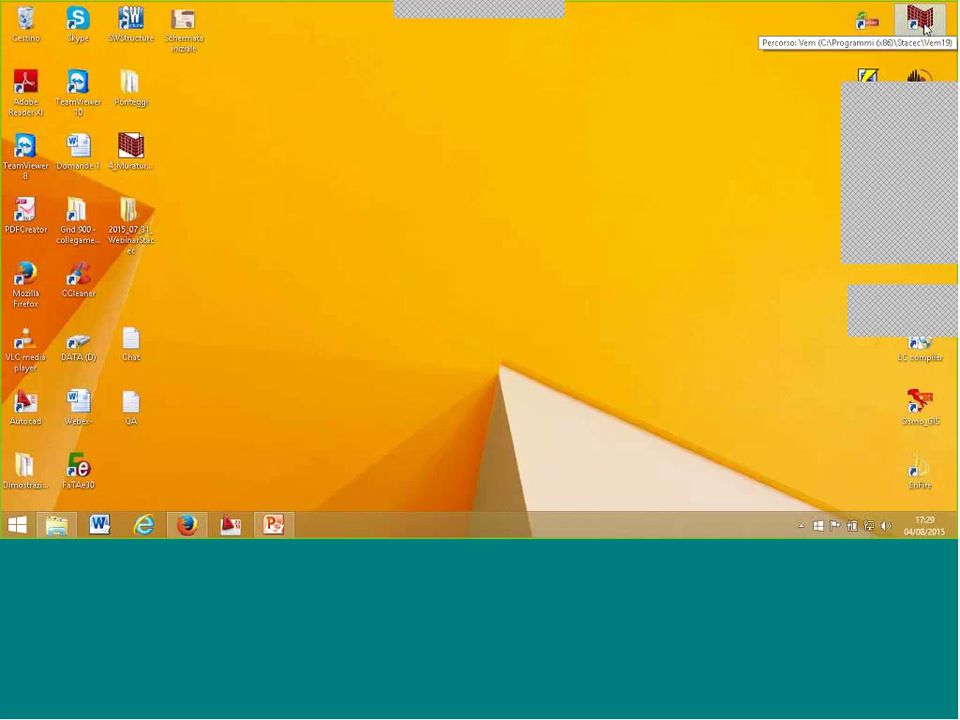
{"action": "double_click", "coordinate": [922, 28]}
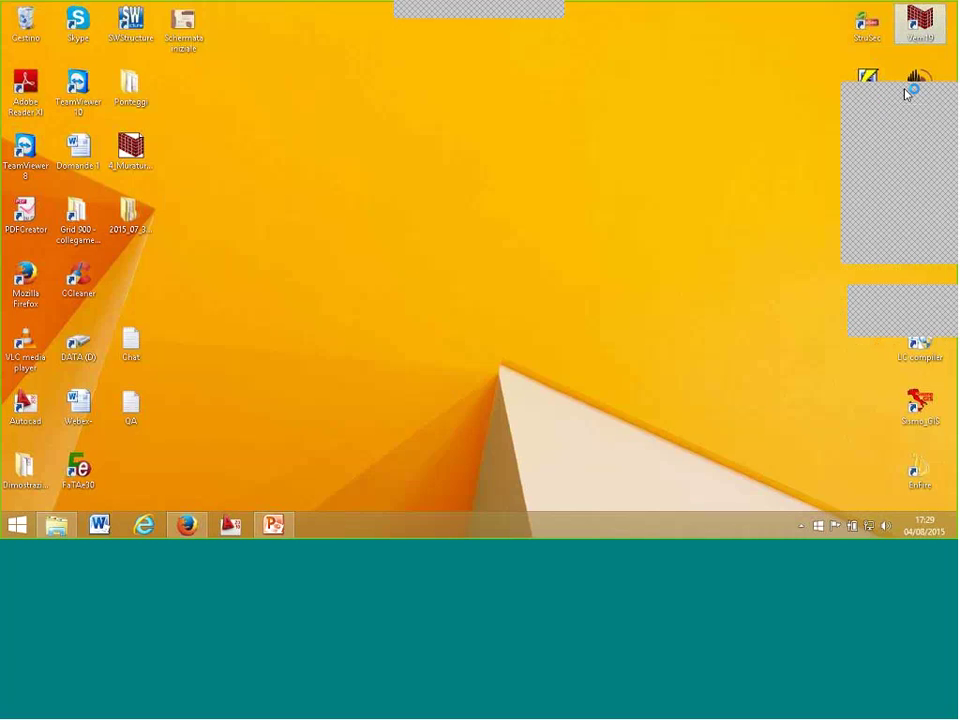
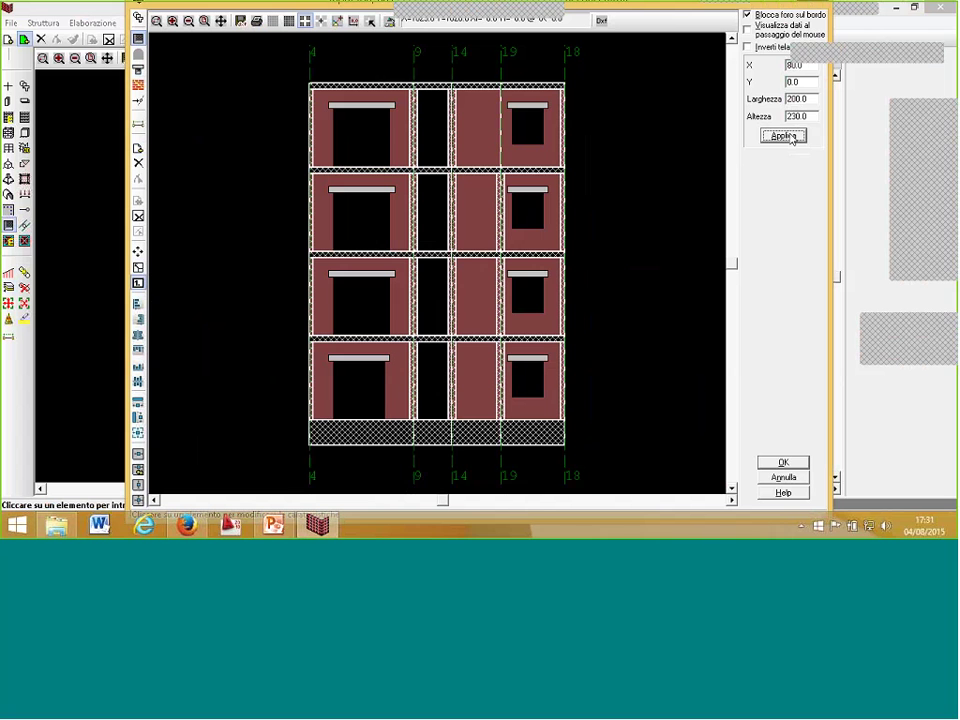
- Match the upper openings between nodes 4 and 9 to the 200 cm wide ground-floor opening and centre them all in their walls
{"action": "left_click", "coordinate": [138, 432]}
{"action": "left_click_drag", "start_coordinate": [365, 388], "coordinate": [356, 137]}
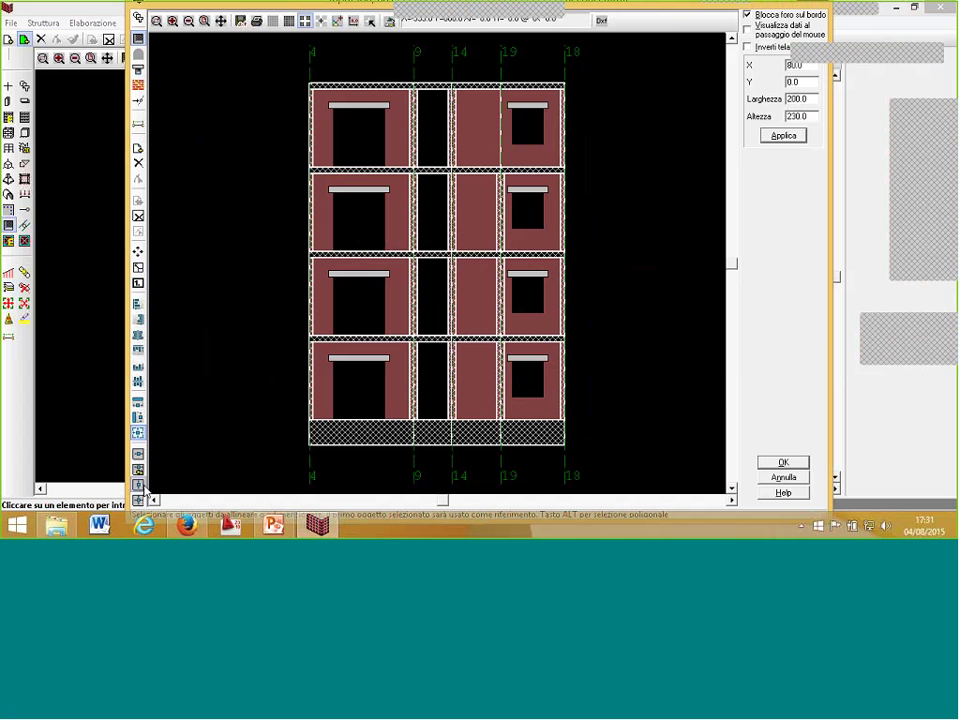
{"action": "right_click", "coordinate": [171, 388]}
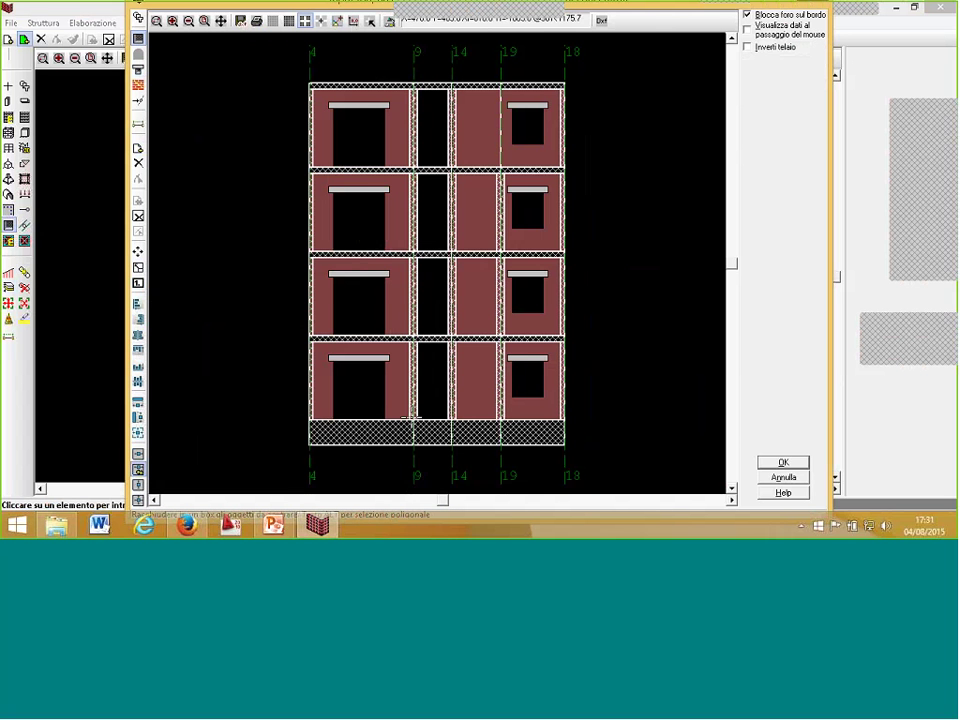
{"action": "left_click", "coordinate": [360, 135]}
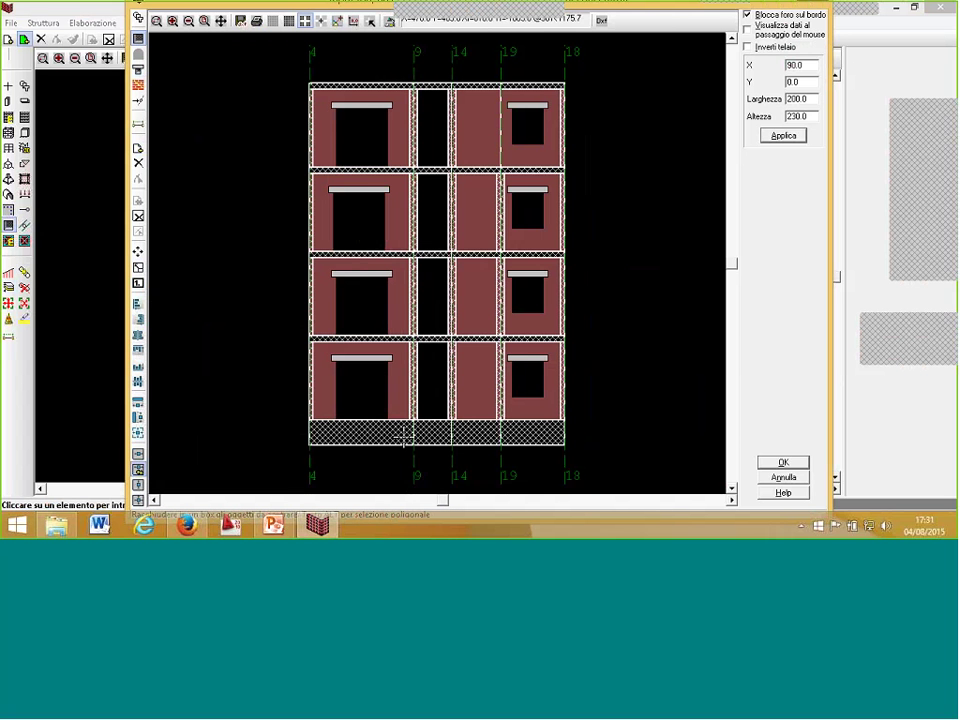
{"action": "left_click", "coordinate": [783, 462]}
- Rerun the simple construction calculation on the edited openings with the existing limit values in the calculation preferences
{"action": "left_click", "coordinate": [93, 22]}
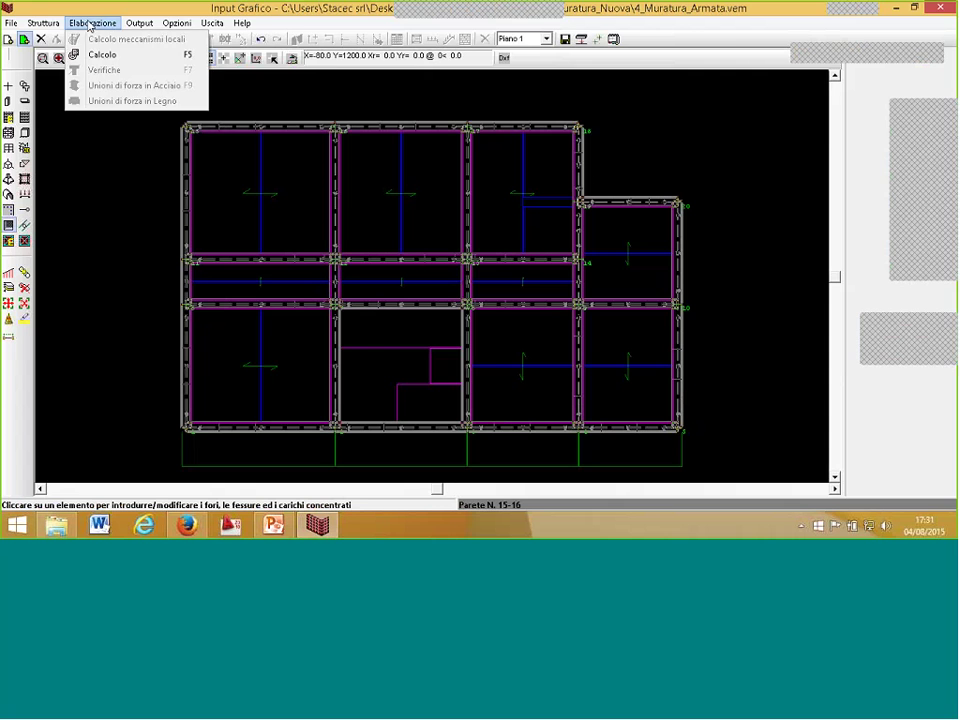
{"action": "left_click", "coordinate": [100, 54]}
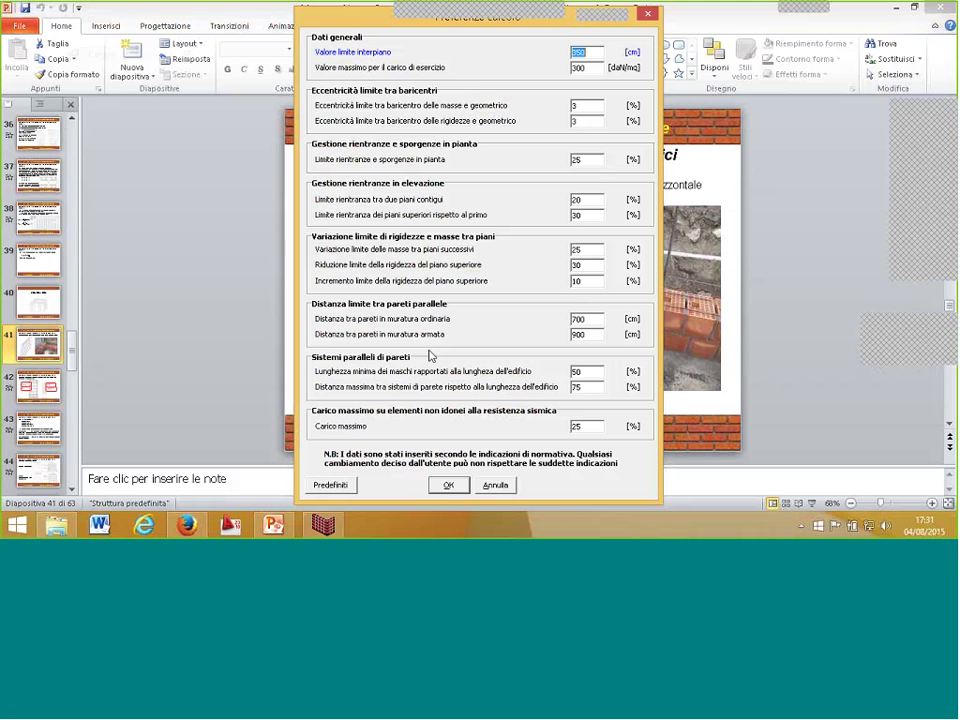
{"action": "left_click", "coordinate": [448, 484]}
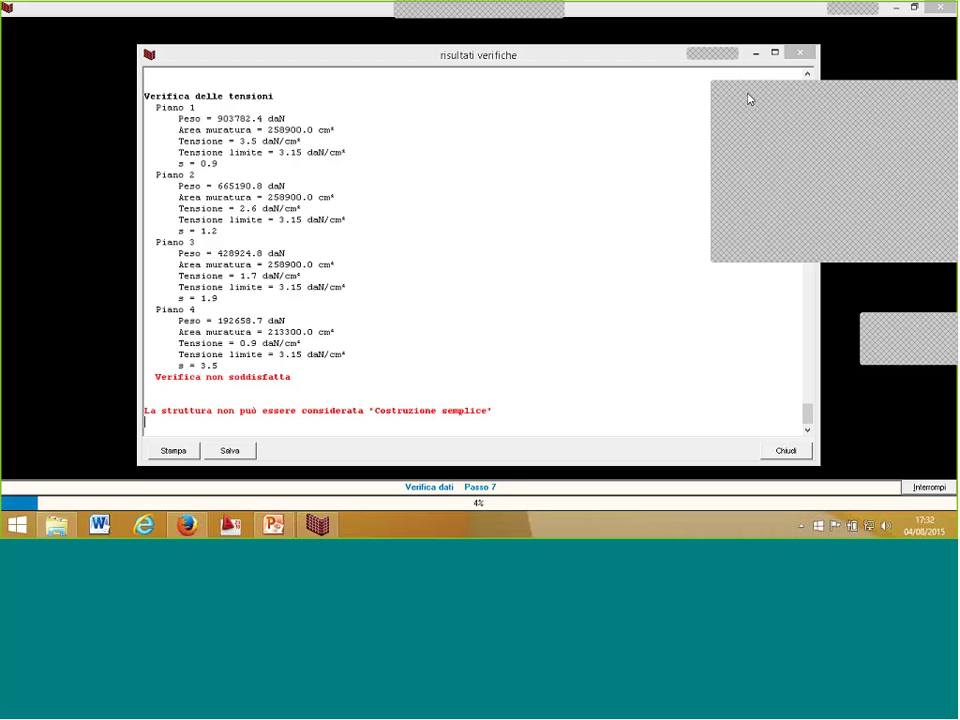
- Highlight the stress check's outcome line in the new report and Piano 4's DeltaX and DeltaX_Lim in the X-direction stiffness check
{"action": "left_click", "coordinate": [266, 366]}
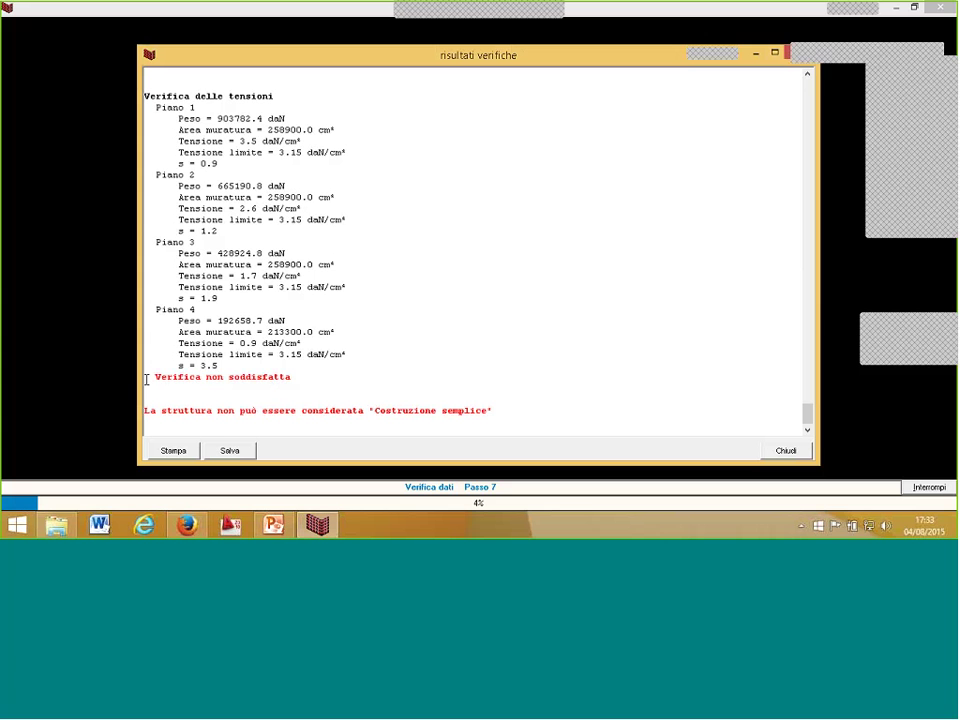
{"action": "left_click_drag", "start_coordinate": [141, 376], "coordinate": [143, 399]}
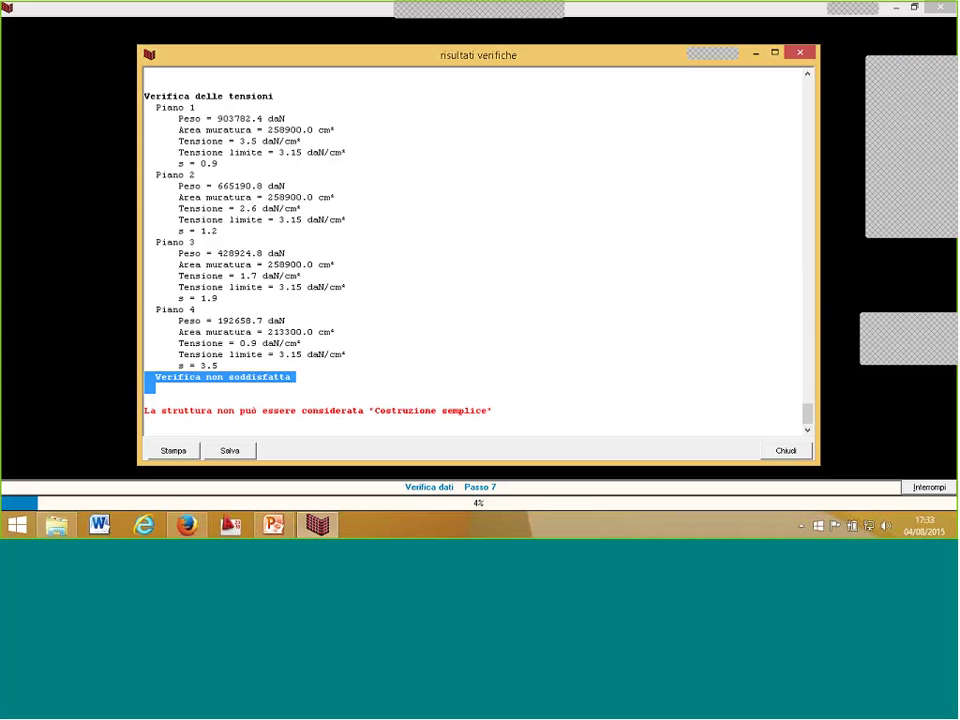
{"action": "scroll", "coordinate": [259, 385], "scroll_direction": "up", "scroll_amount": 10}
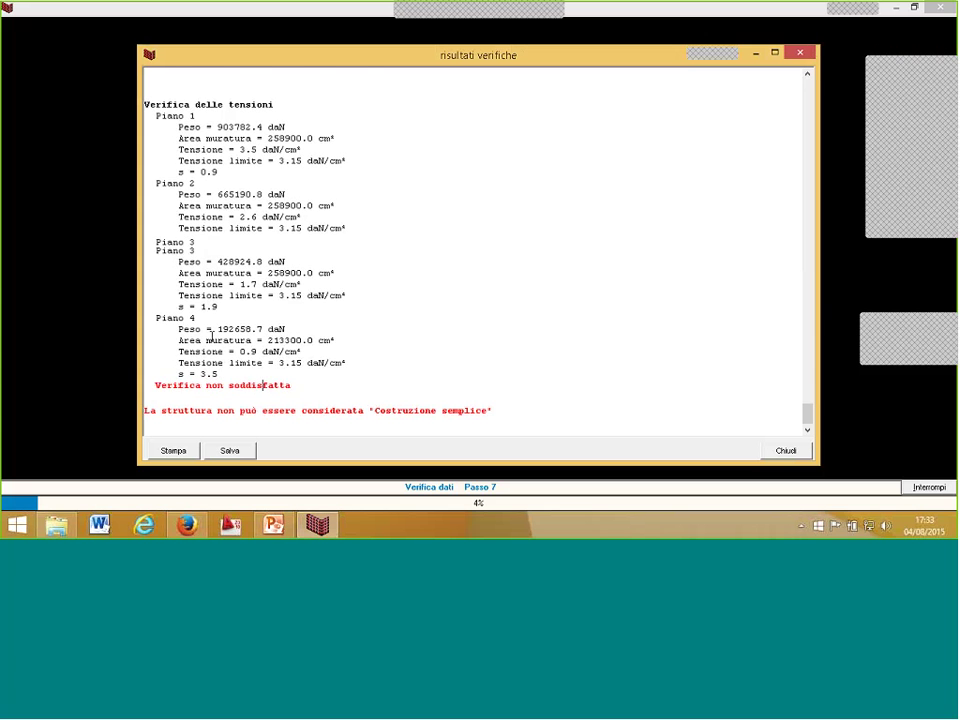
{"action": "scroll", "coordinate": [218, 321], "scroll_direction": "up", "scroll_amount": 20}
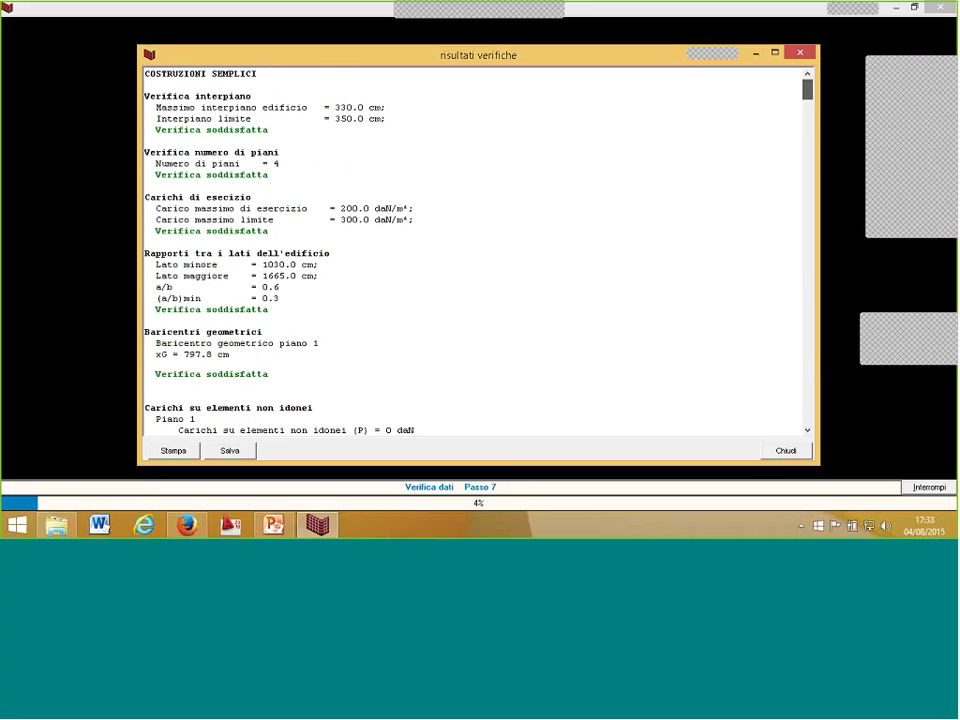
{"action": "scroll", "coordinate": [427, 196], "scroll_direction": "down", "scroll_amount": 6}
{"action": "scroll", "coordinate": [427, 196], "scroll_direction": "down", "scroll_amount": 5}
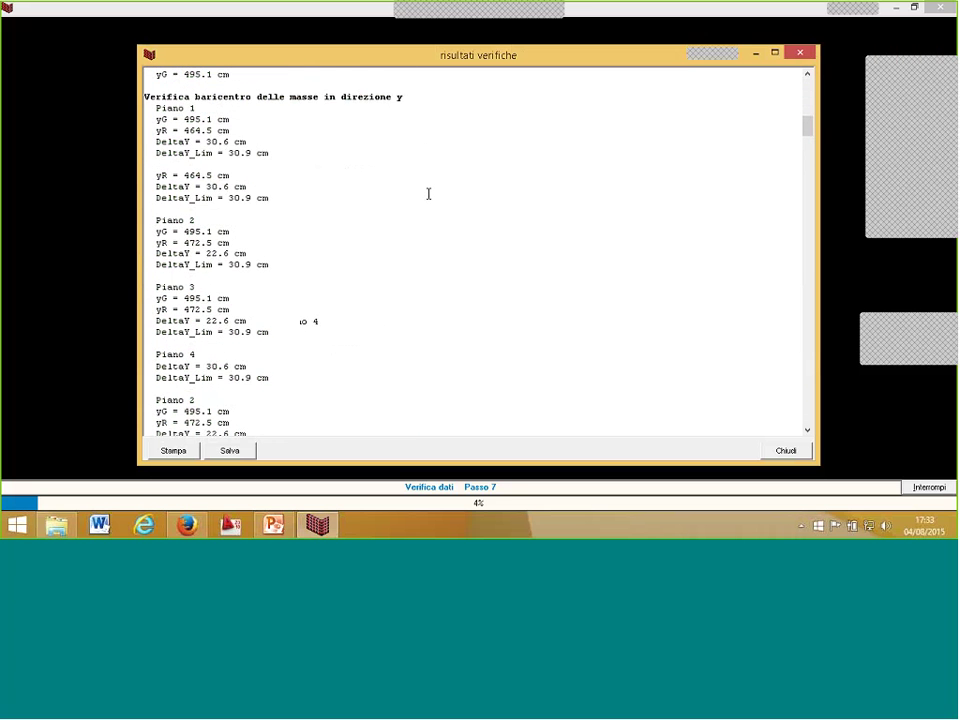
{"action": "scroll", "coordinate": [426, 183], "scroll_direction": "down", "scroll_amount": 8}
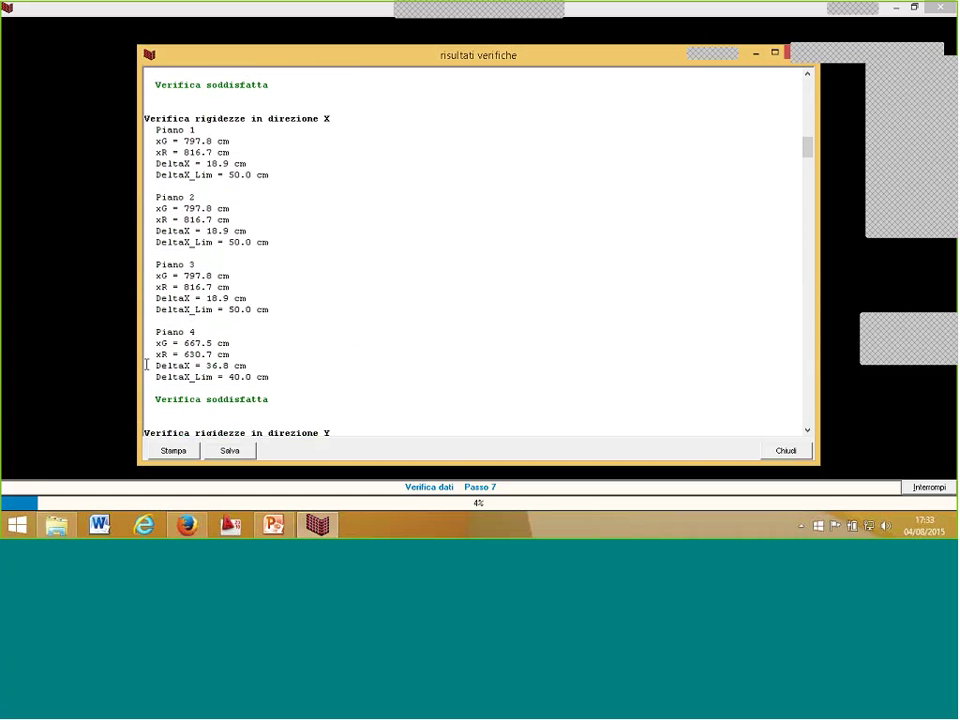
{"action": "left_click_drag", "start_coordinate": [146, 364], "coordinate": [160, 388]}
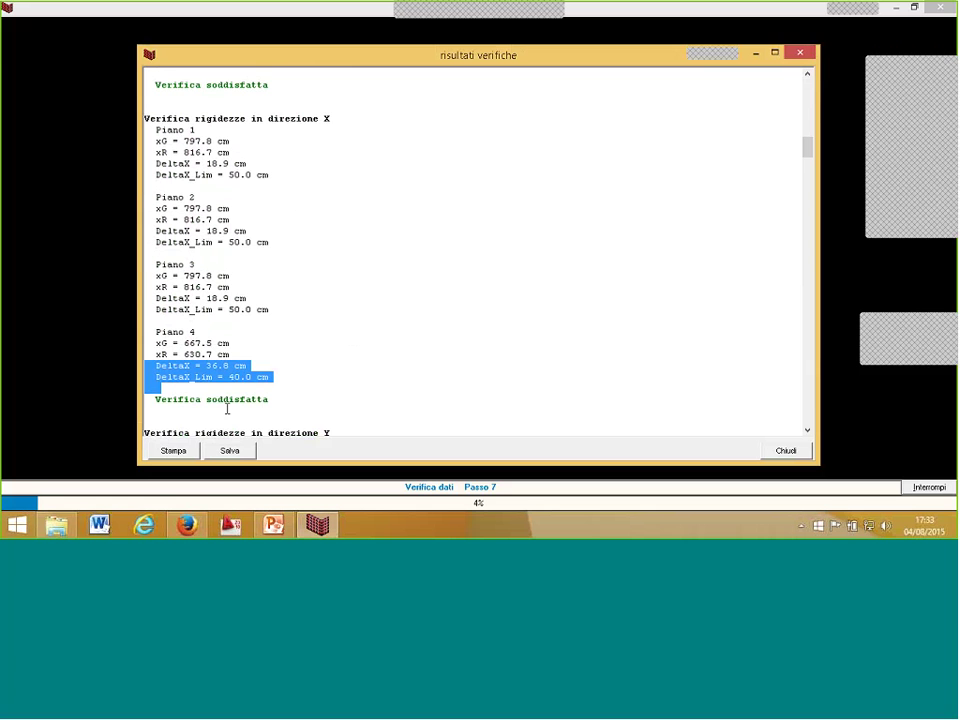
{"action": "scroll", "coordinate": [301, 344], "scroll_direction": "down", "scroll_amount": 1}
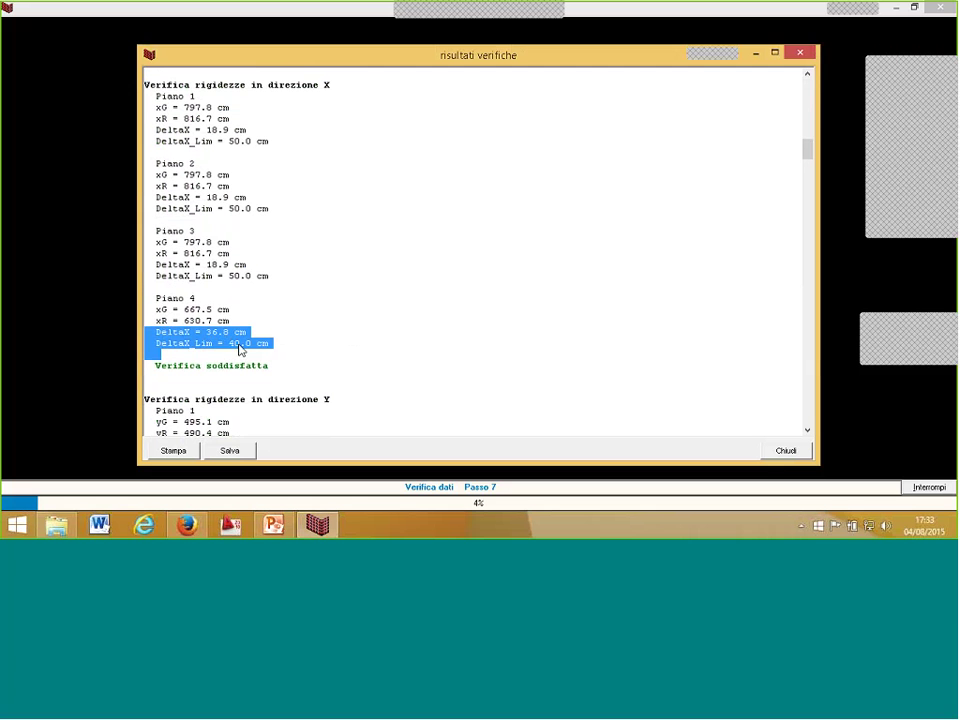
- Highlight the X-direction stiffness check's outcome line and review the Y stiffness, setback and wall system checks down to the stress check
{"action": "left_click", "coordinate": [300, 340]}
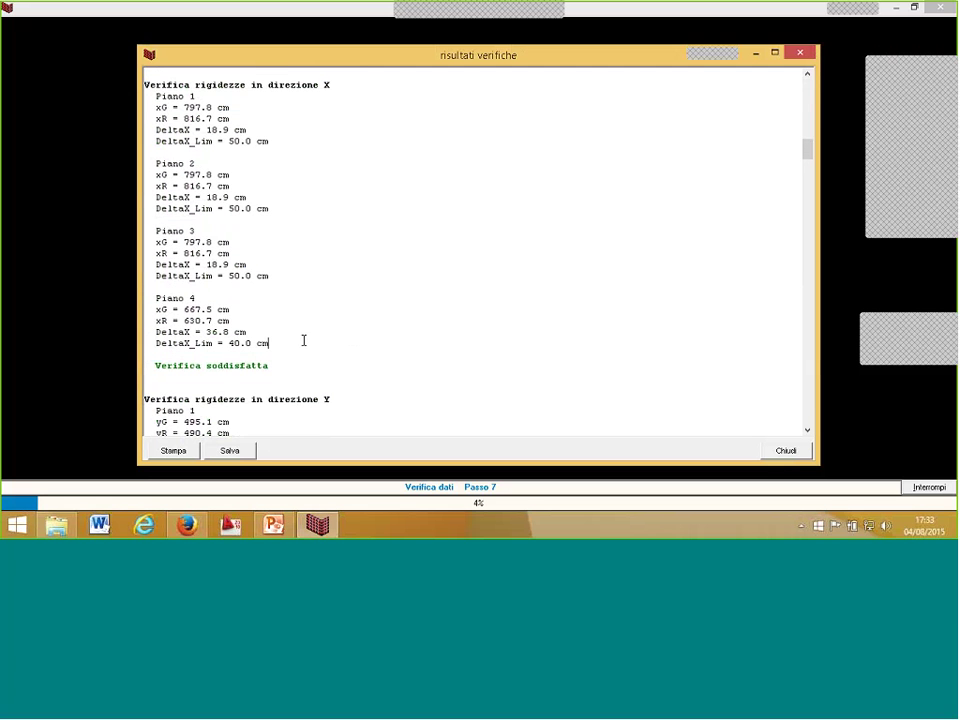
{"action": "left_click_drag", "start_coordinate": [150, 365], "coordinate": [244, 366]}
{"action": "left_click", "coordinate": [225, 332]}
{"action": "scroll", "coordinate": [289, 336], "scroll_direction": "down", "scroll_amount": 3}
{"action": "scroll", "coordinate": [291, 335], "scroll_direction": "down", "scroll_amount": 15}
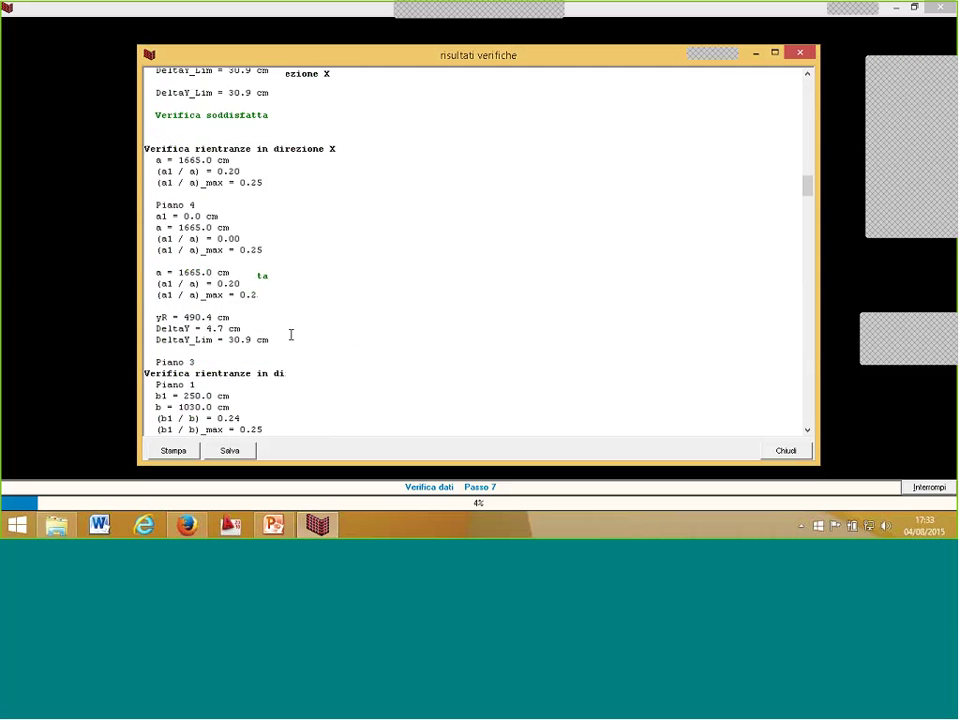
{"action": "scroll", "coordinate": [298, 320], "scroll_direction": "down", "scroll_amount": 15}
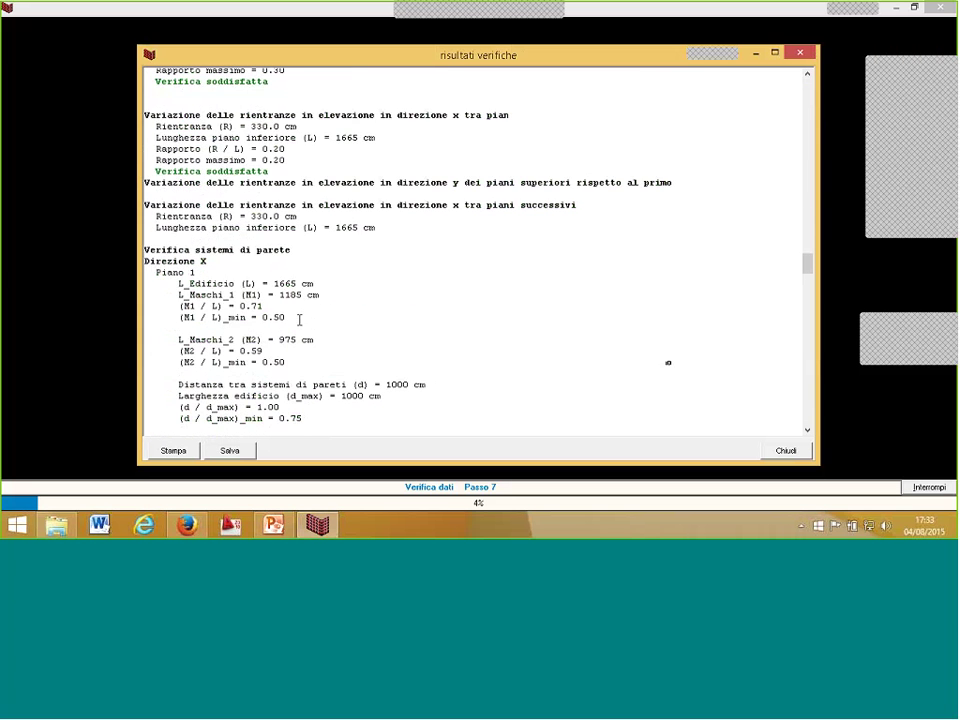
{"action": "scroll", "coordinate": [298, 320], "scroll_direction": "down", "scroll_amount": 15}
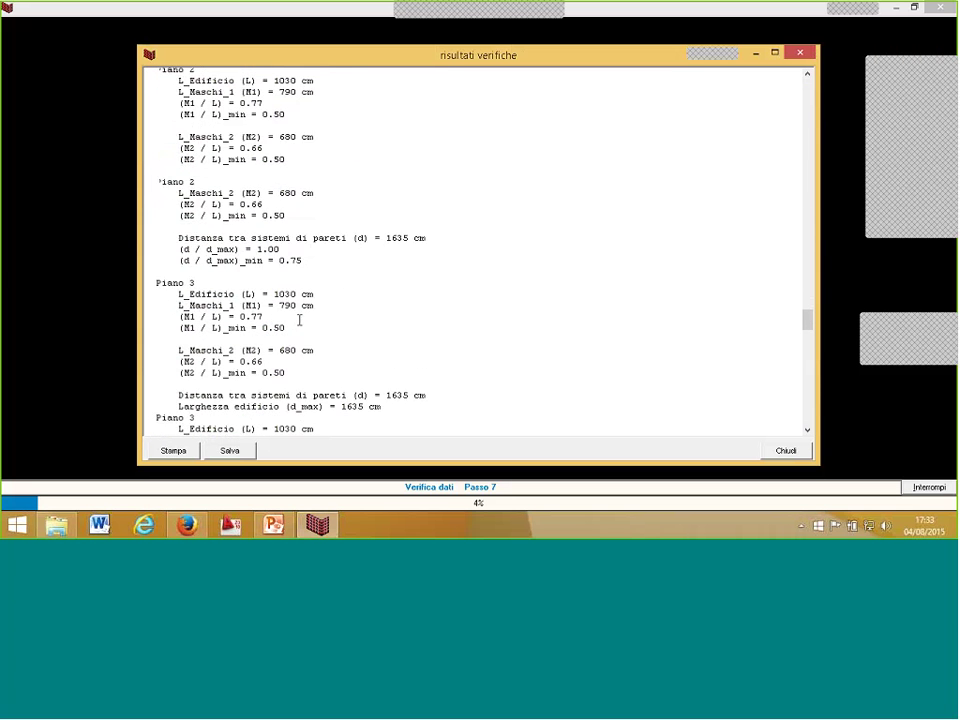
{"action": "scroll", "coordinate": [298, 320], "scroll_direction": "down", "scroll_amount": 15}
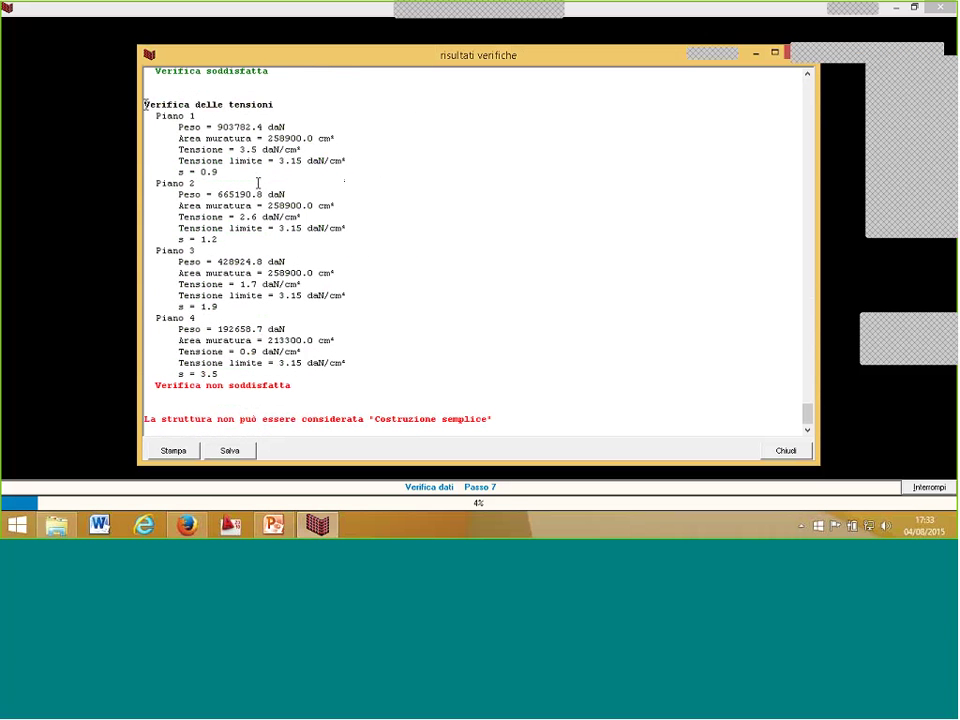
- Highlight the stress check's heading, Piano 1's weight, stress and limit stress, and the outcome line, and close the report
{"action": "left_click_drag", "start_coordinate": [145, 104], "coordinate": [278, 100]}
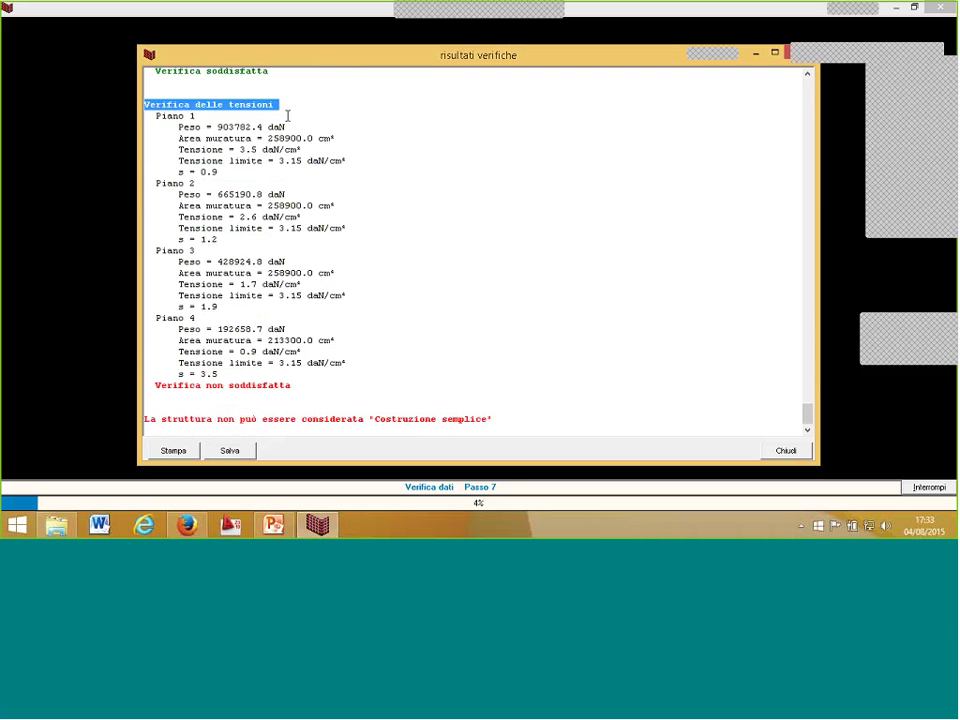
{"action": "key", "text": "Right"}
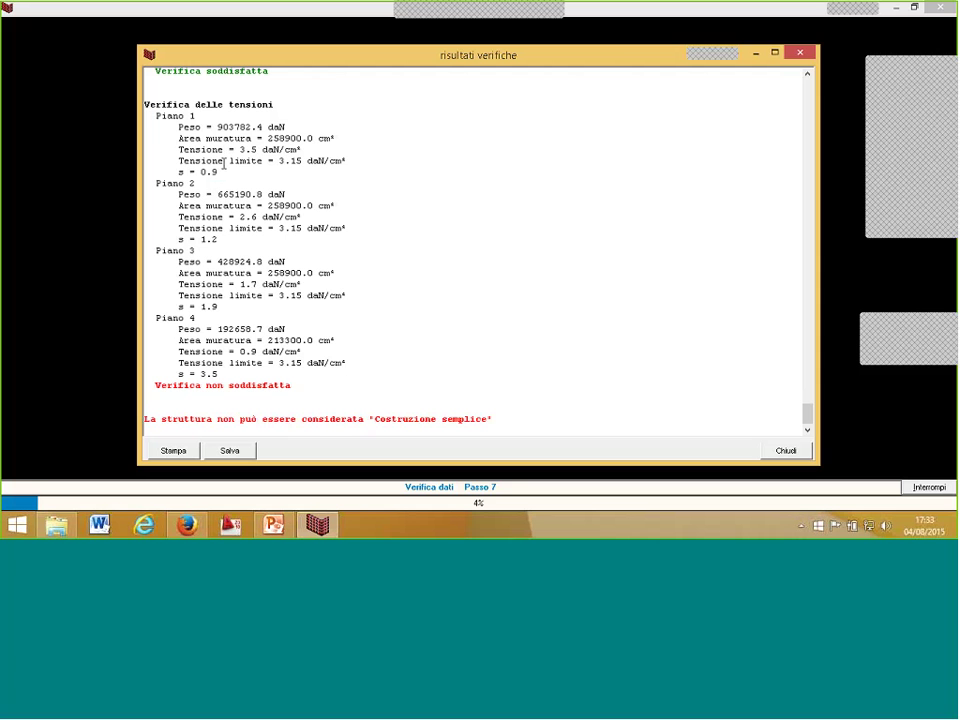
{"action": "double_click", "coordinate": [182, 127]}
{"action": "left_click_drag", "start_coordinate": [240, 149], "coordinate": [255, 151]}
{"action": "left_click_drag", "start_coordinate": [279, 160], "coordinate": [302, 160]}
{"action": "left_click", "coordinate": [285, 163]}
{"action": "triple_click", "coordinate": [225, 385]}
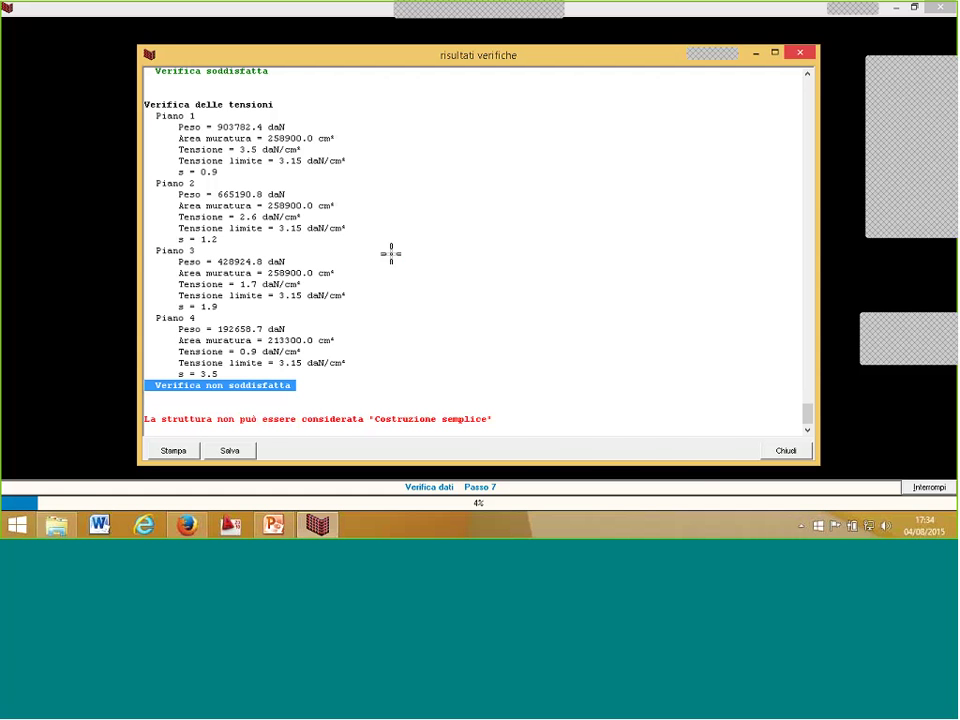
{"action": "key", "text": "Escape"}
- Add a second masonry material to the material types and clear its Esistente option to make it new masonry
{"action": "left_click", "coordinate": [43, 22]}
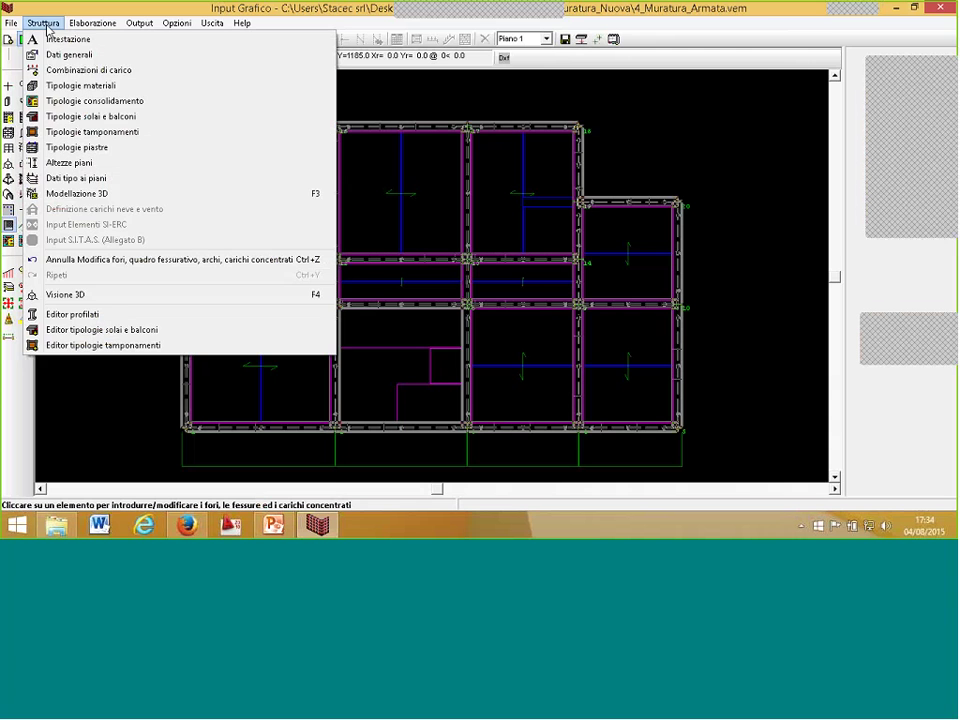
{"action": "left_click", "coordinate": [80, 85]}
{"action": "double_click", "coordinate": [326, 87]}
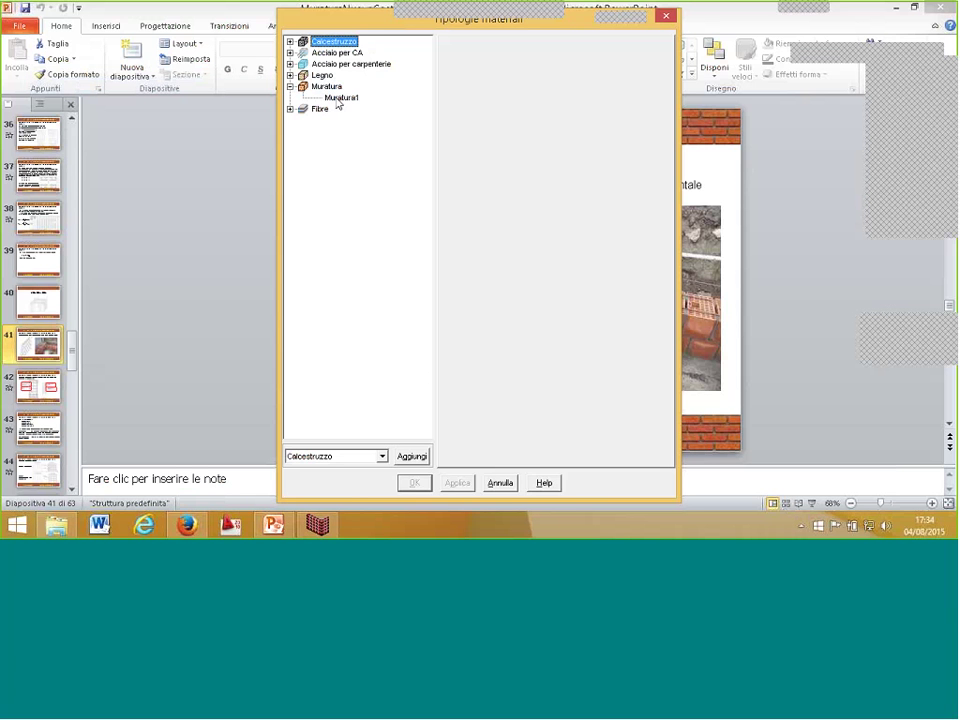
{"action": "left_click", "coordinate": [338, 99]}
{"action": "left_click", "coordinate": [338, 100]}
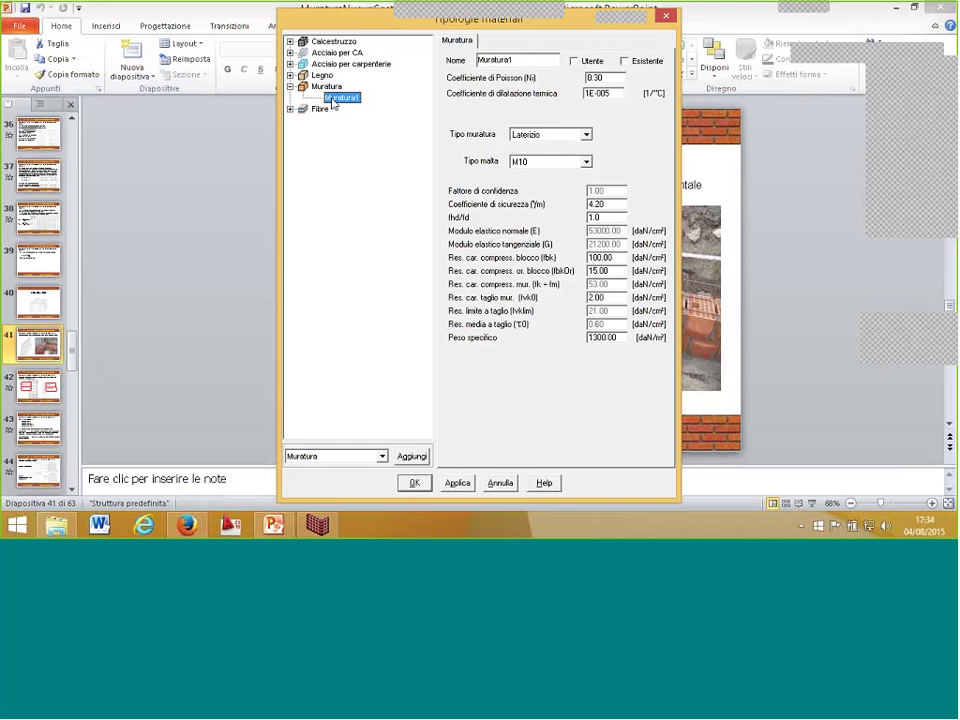
{"action": "left_click", "coordinate": [411, 456]}
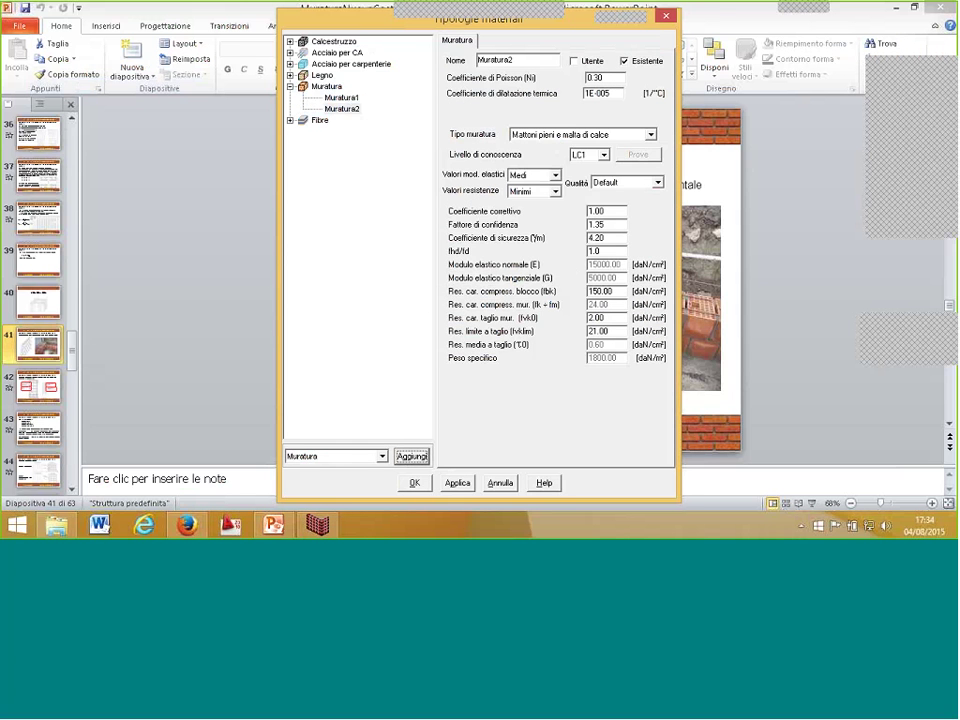
{"action": "left_click", "coordinate": [634, 62]}
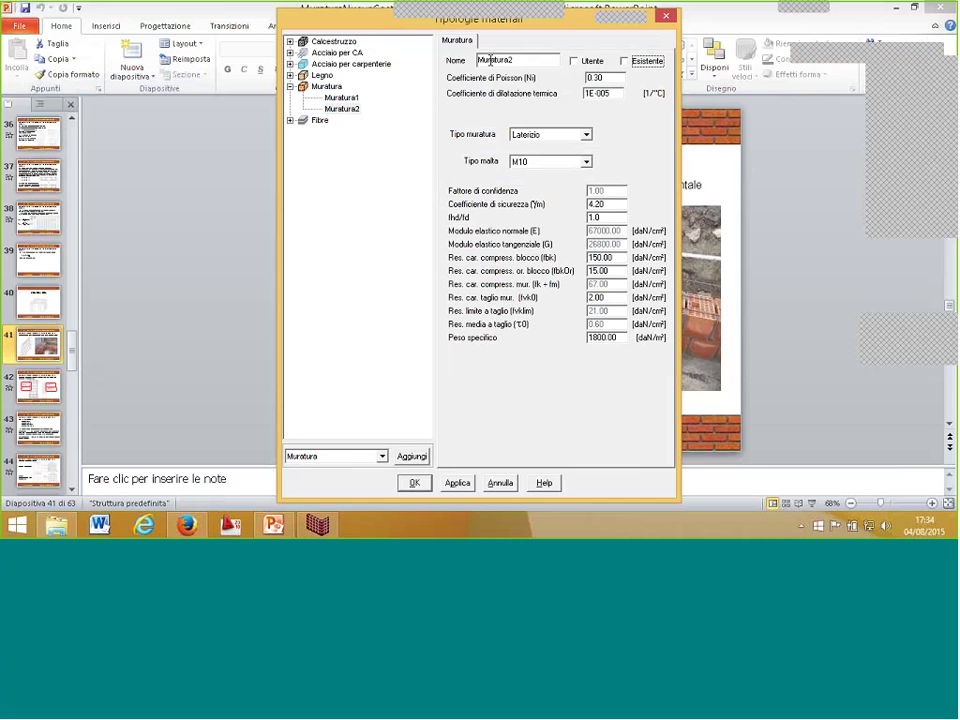
- Name the new masonry material Mur150, set its specific weight to 1300 daN/m³, and apply the material types
{"action": "left_click_drag", "start_coordinate": [490, 61], "coordinate": [542, 59]}
{"action": "type", "text": "r150"}
{"action": "left_click", "coordinate": [598, 337]}
{"action": "type", "text": "3"}
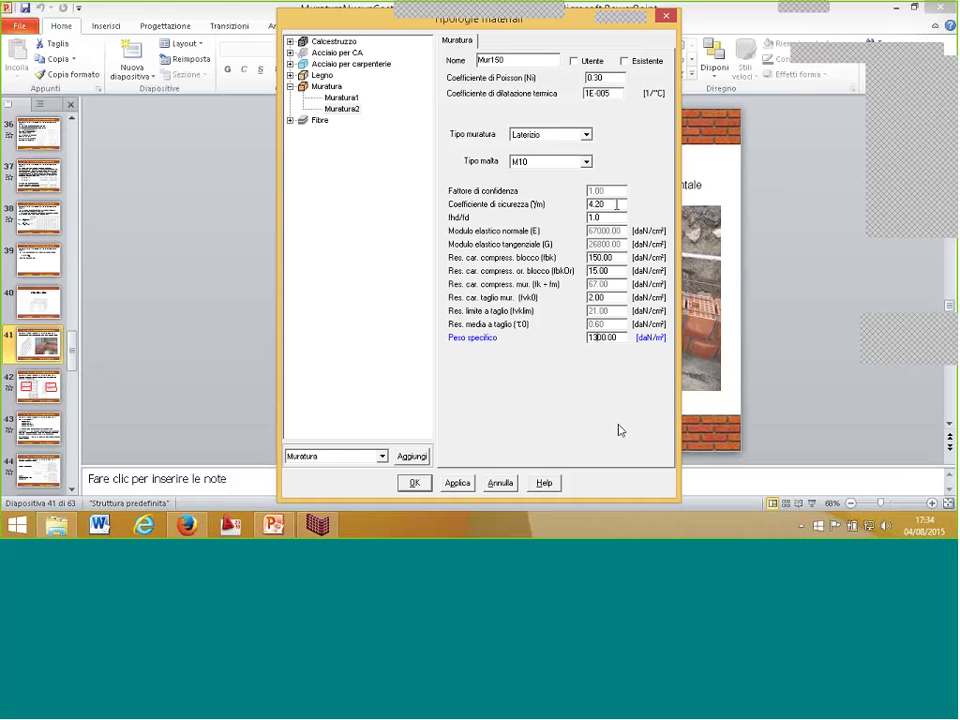
{"action": "left_click", "coordinate": [457, 483]}
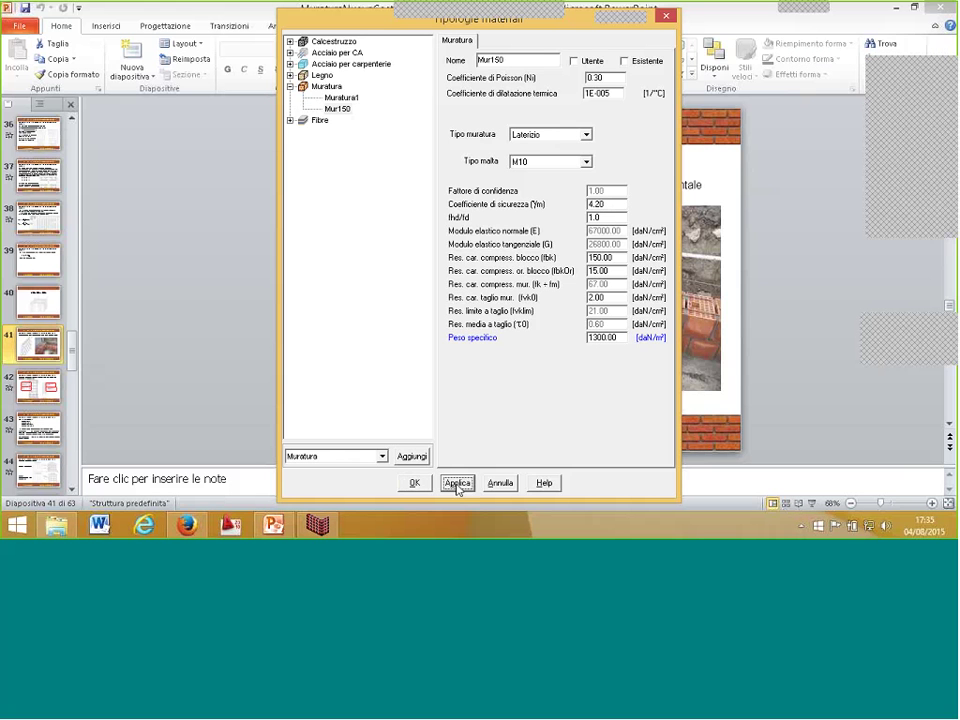
{"action": "left_click", "coordinate": [414, 483]}
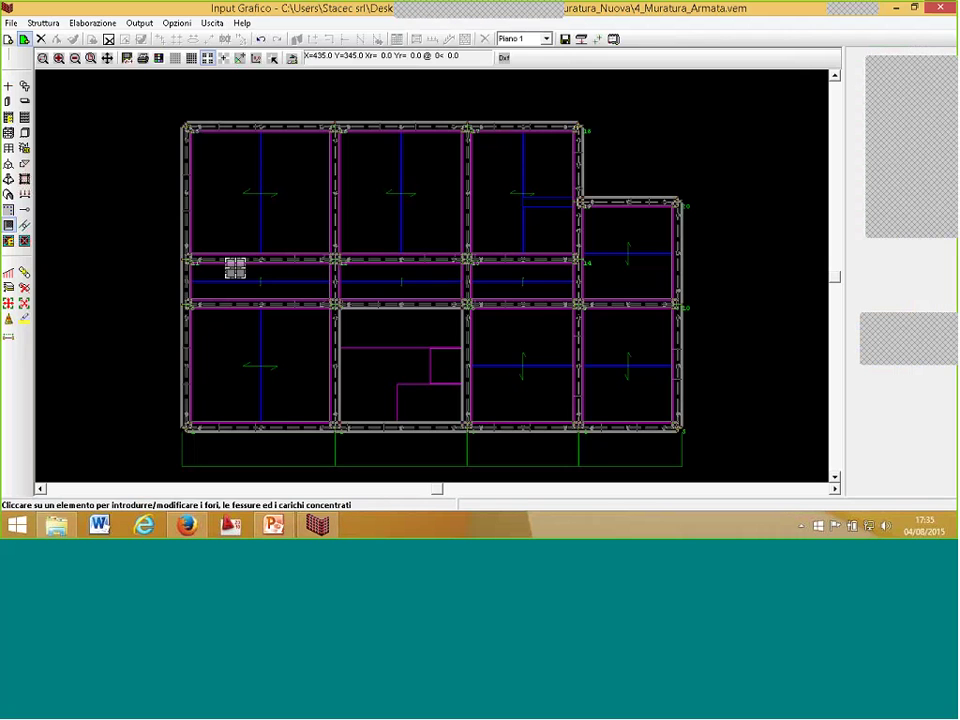
- Add a reinforced masonry plate type named MurArm150, copying the data from Muratura Armata 1
{"action": "left_click", "coordinate": [15, 133]}
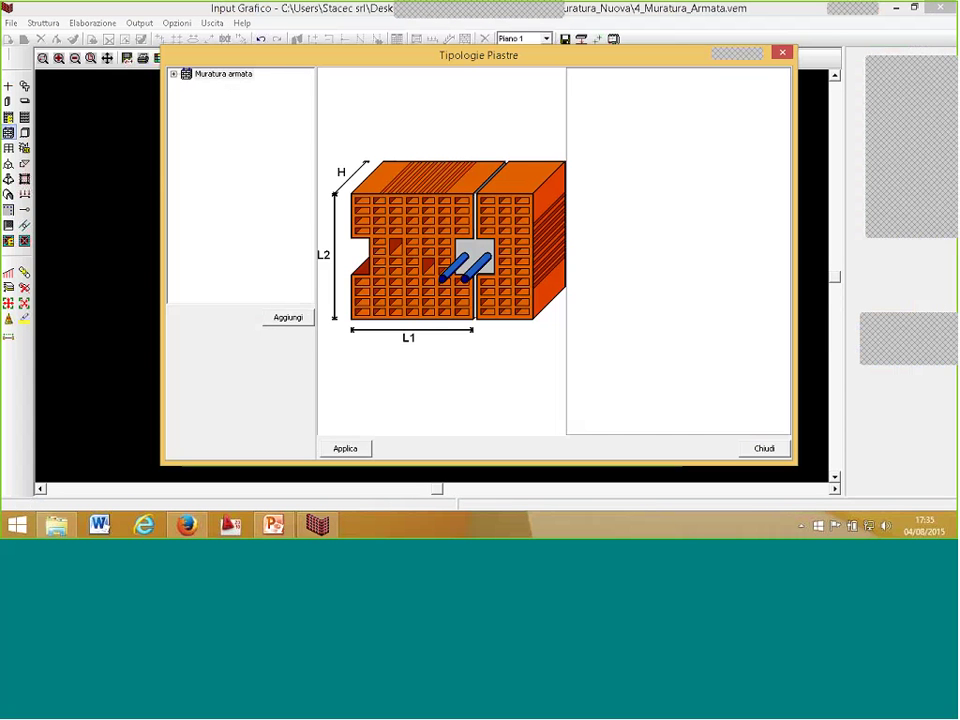
{"action": "double_click", "coordinate": [223, 74]}
{"action": "left_click", "coordinate": [240, 85]}
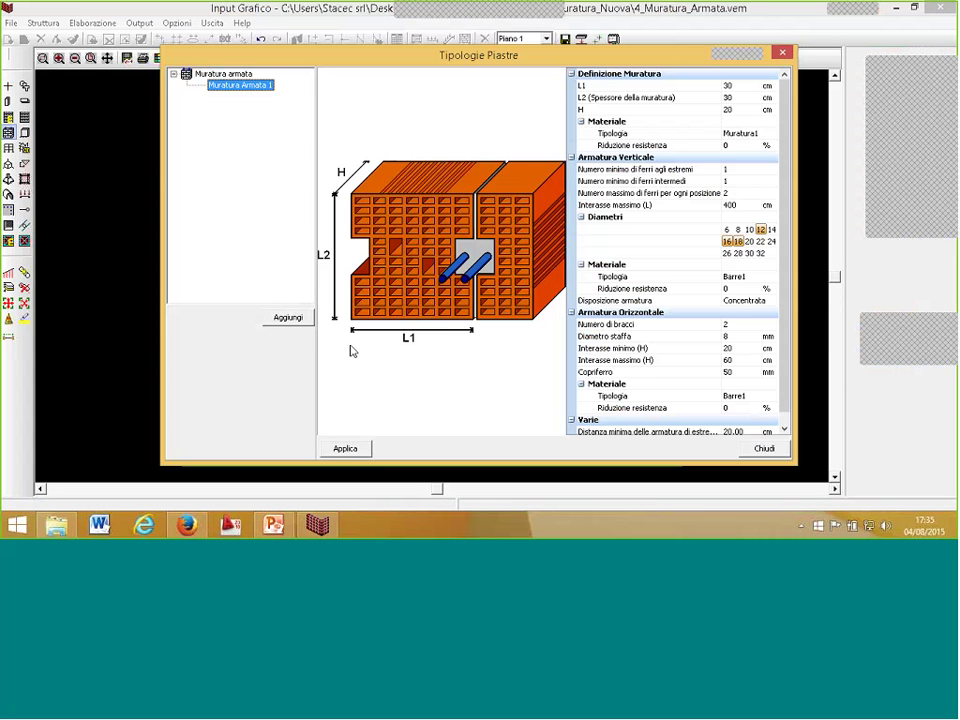
{"action": "left_click", "coordinate": [288, 317]}
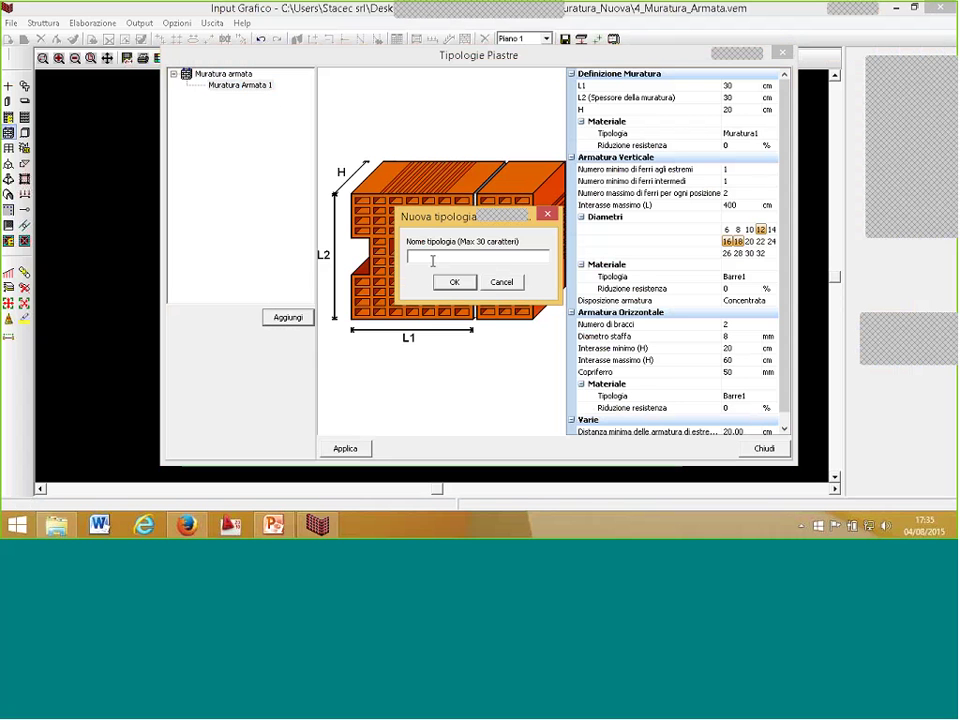
{"action": "type", "text": "MurAr"}
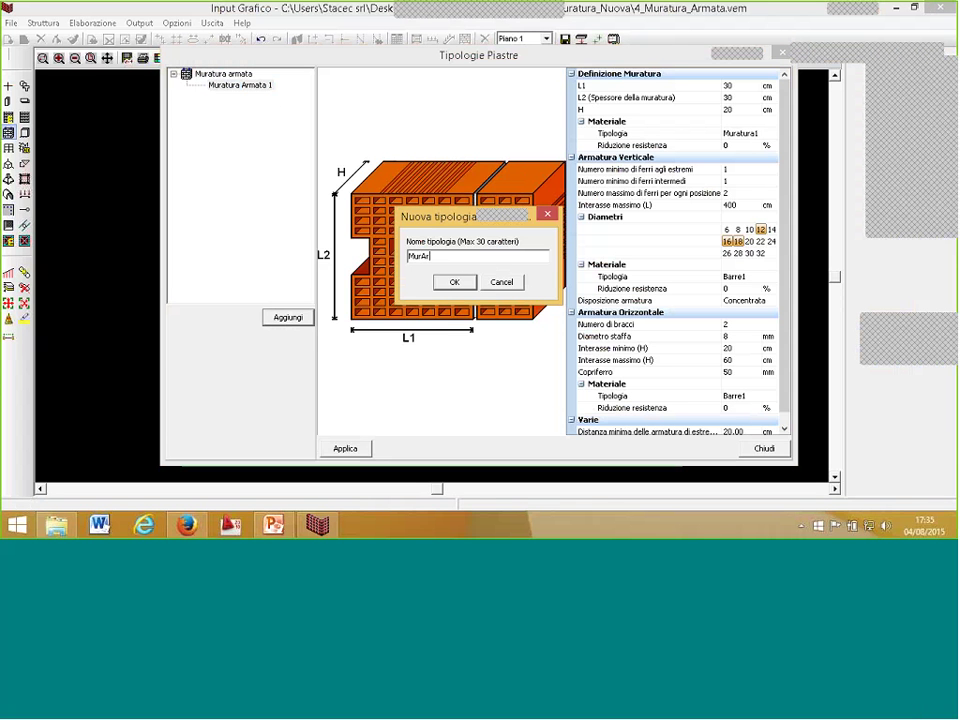
{"action": "type", "text": "m01"}
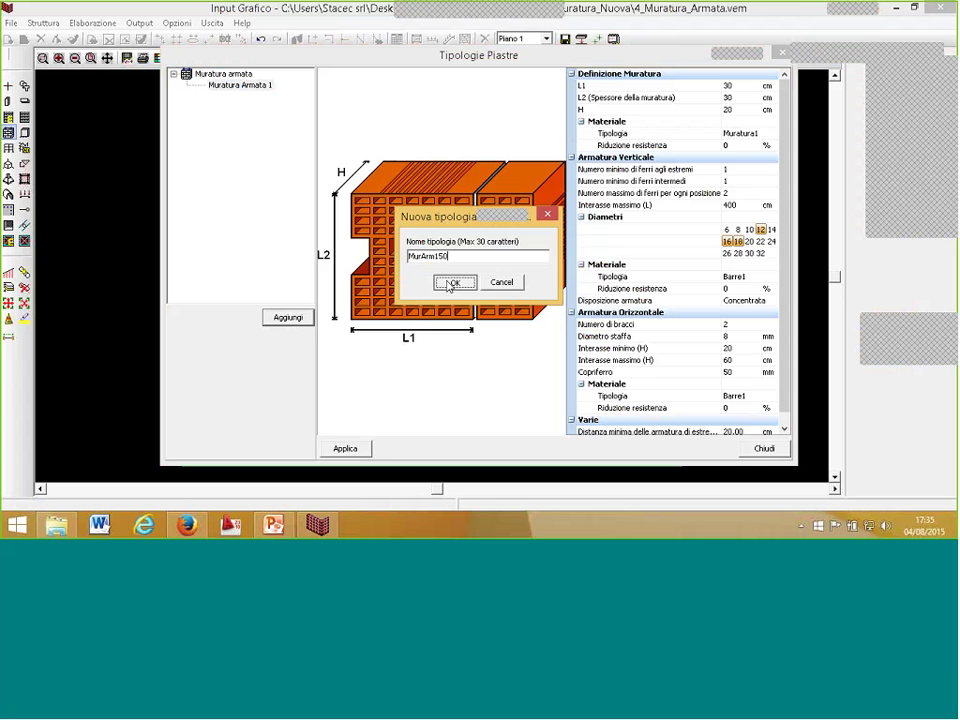
{"action": "left_click", "coordinate": [452, 282]}
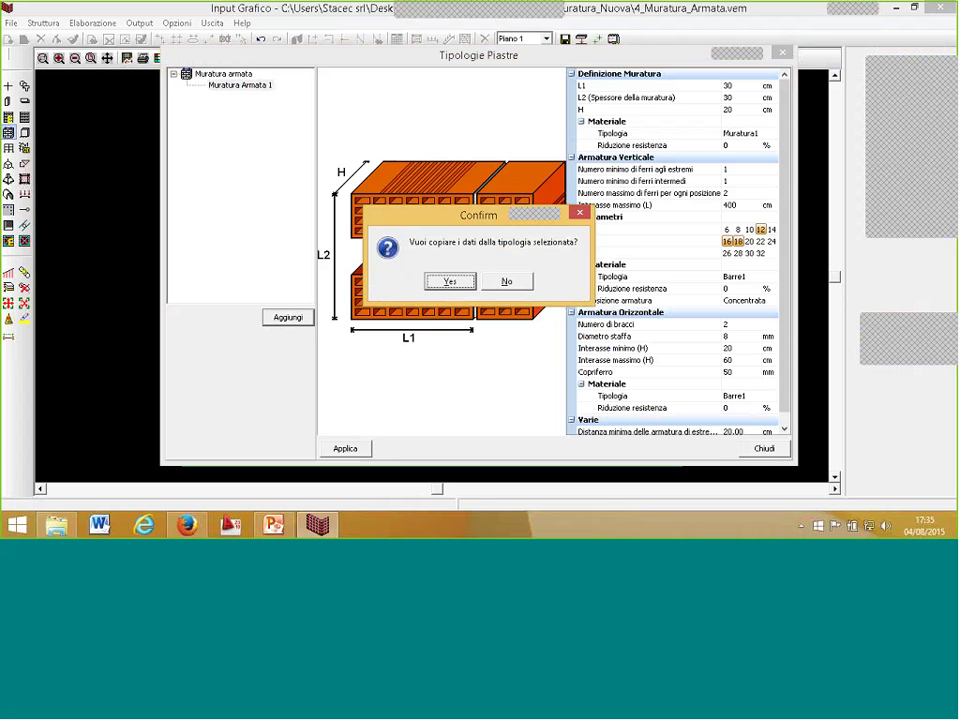
{"action": "left_click", "coordinate": [450, 282]}
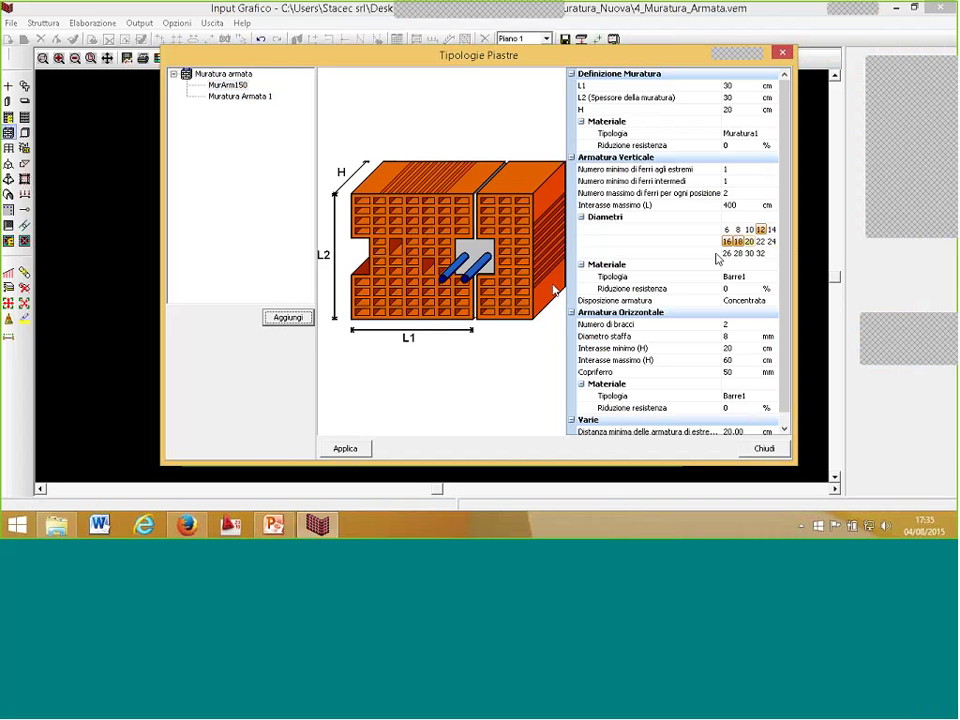
- Set the masonry material of type MurArm150 to Mur150, apply the change, and close the plate types
{"action": "left_click", "coordinate": [605, 231]}
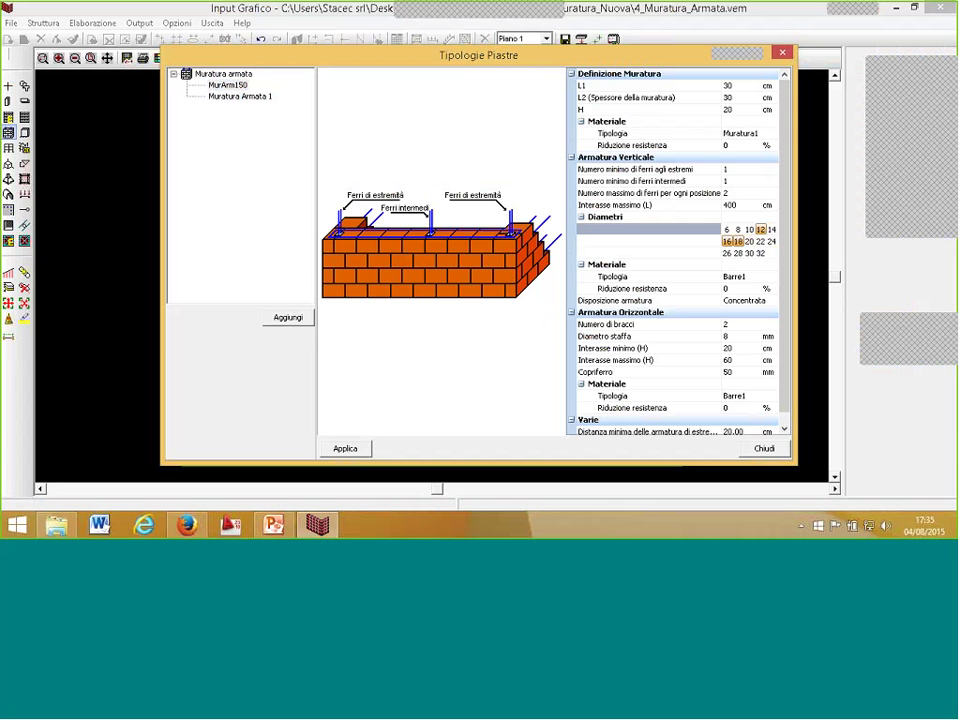
{"action": "left_click", "coordinate": [690, 134]}
{"action": "left_click", "coordinate": [772, 133]}
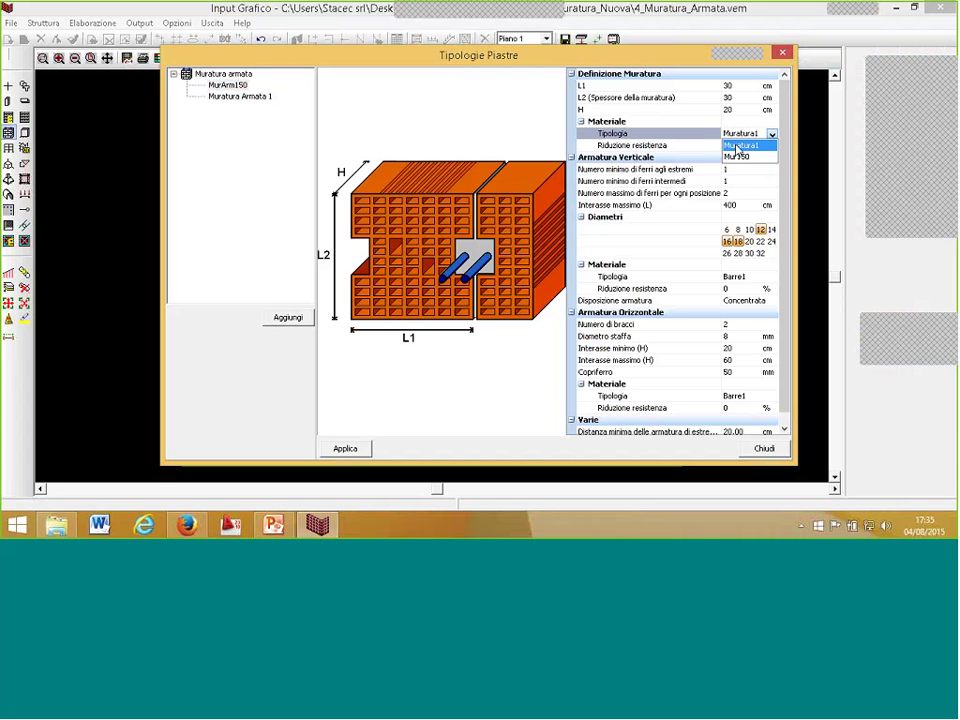
{"action": "left_click", "coordinate": [736, 157]}
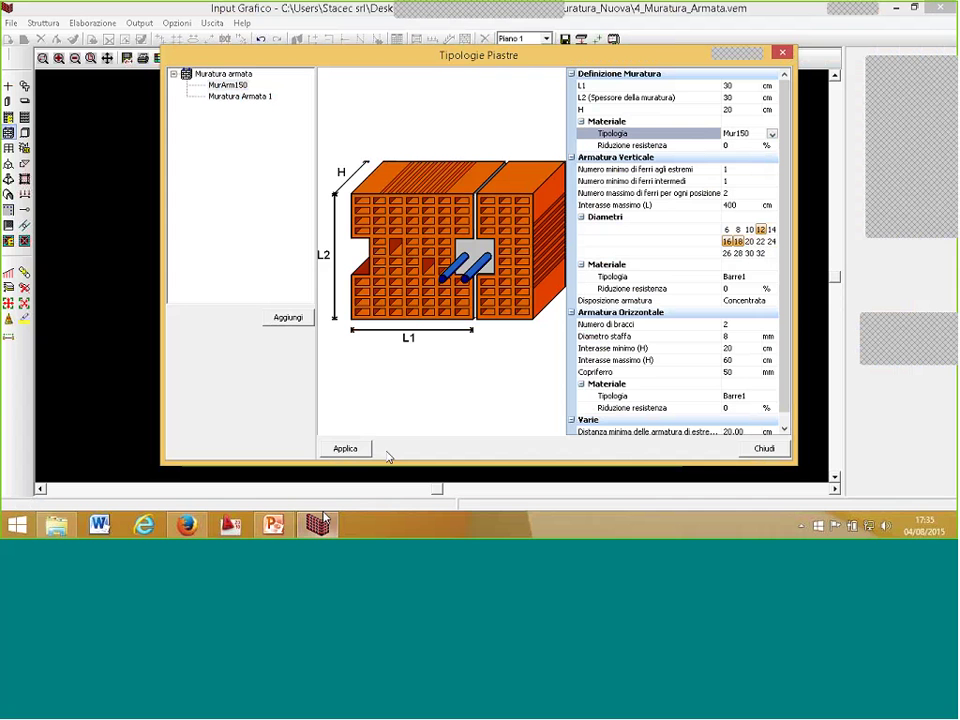
{"action": "left_click", "coordinate": [345, 449]}
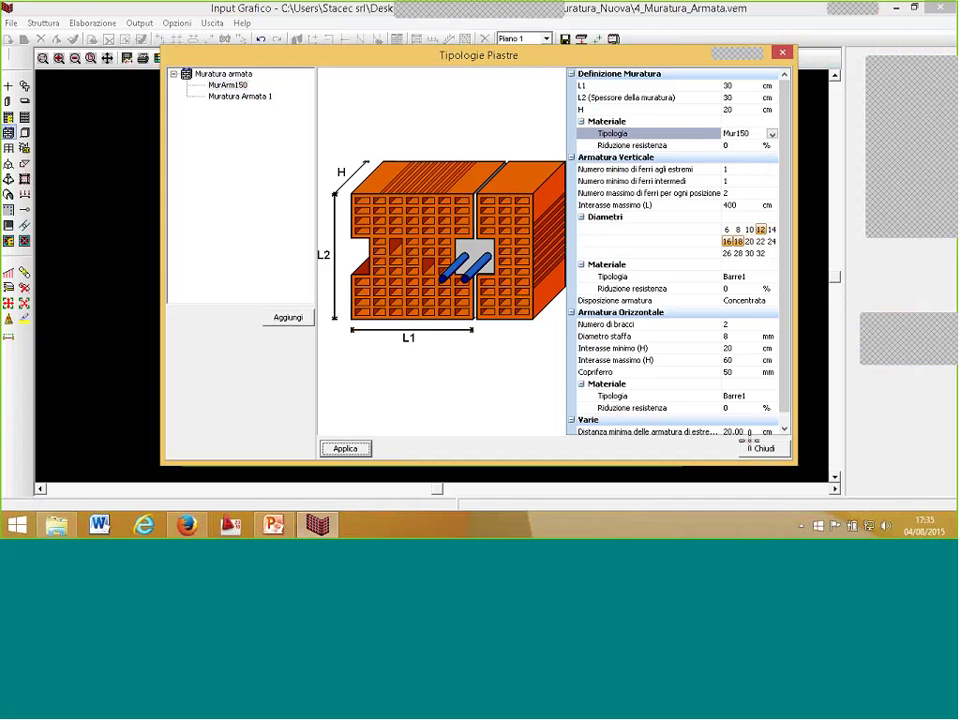
{"action": "left_click", "coordinate": [762, 448]}
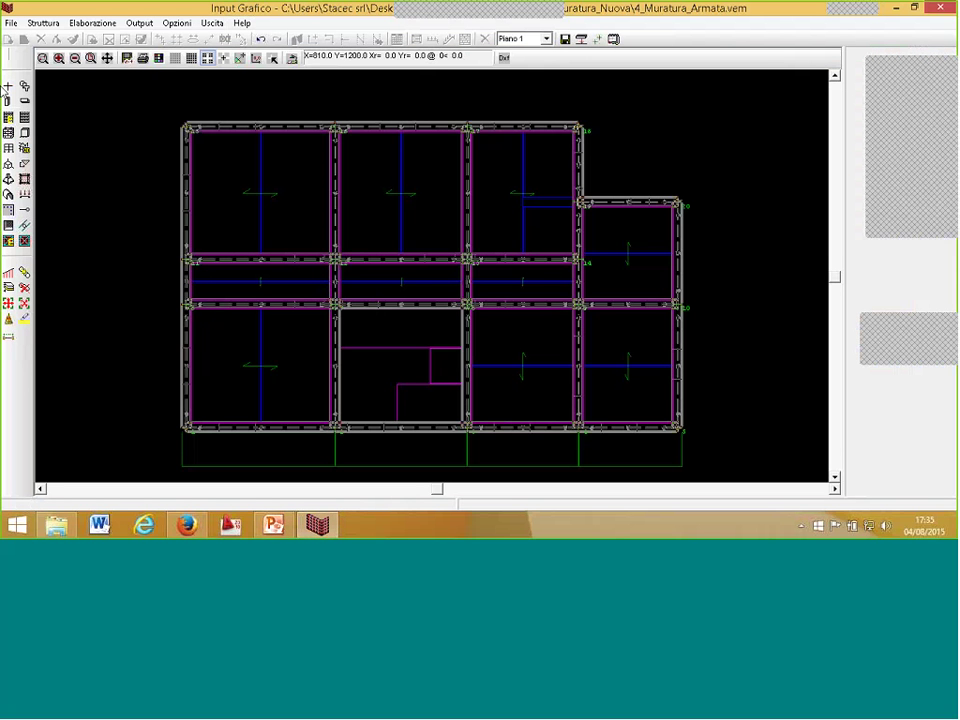
- Assign the MurArm150 material to all the walls of Piano 1 at once, and check the properties of wall 15-16
{"action": "left_click", "coordinate": [25, 134]}
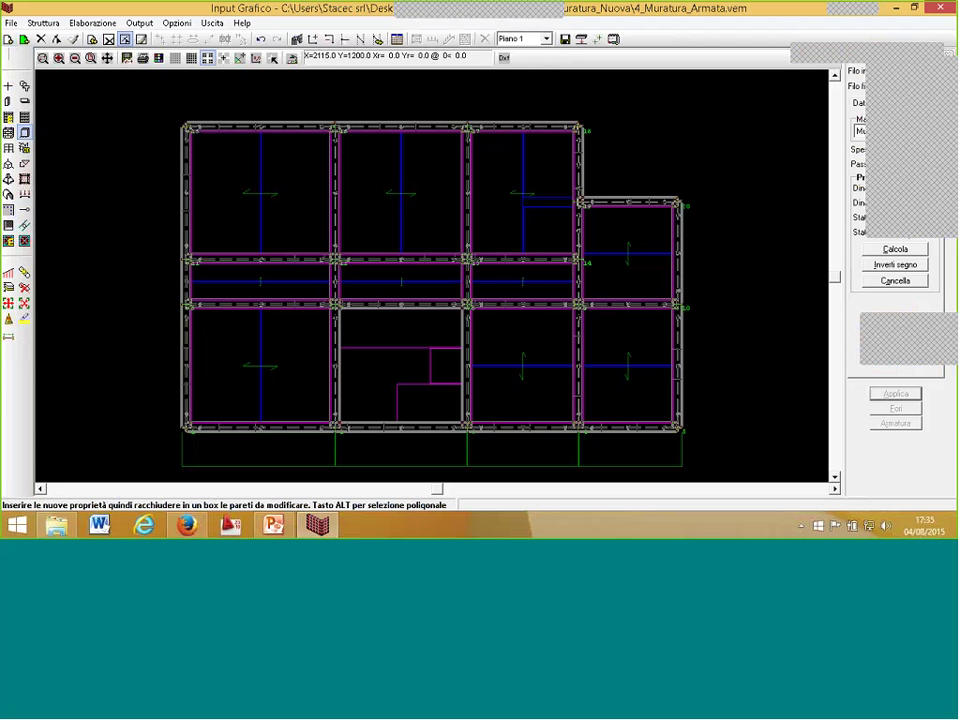
{"action": "double_click", "coordinate": [689, 12]}
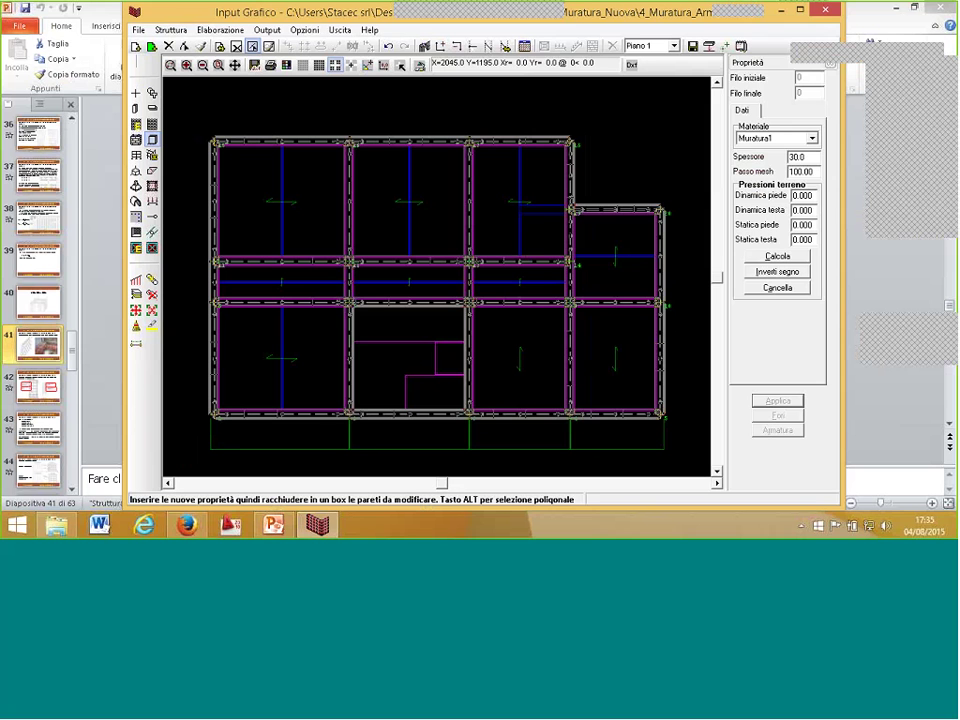
{"action": "left_click", "coordinate": [812, 138]}
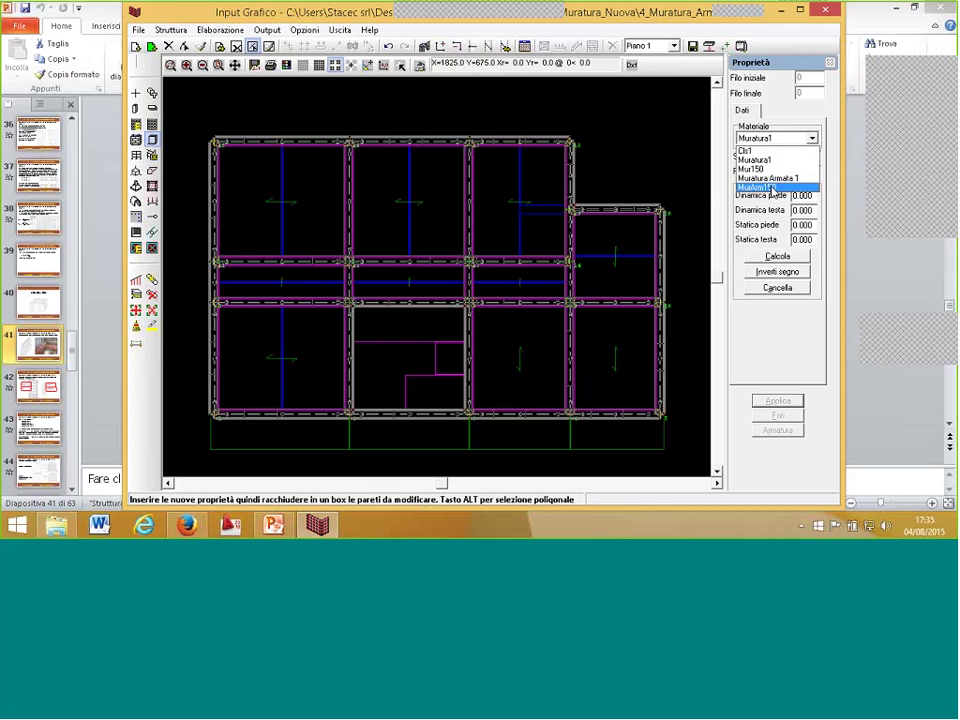
{"action": "left_click", "coordinate": [770, 188]}
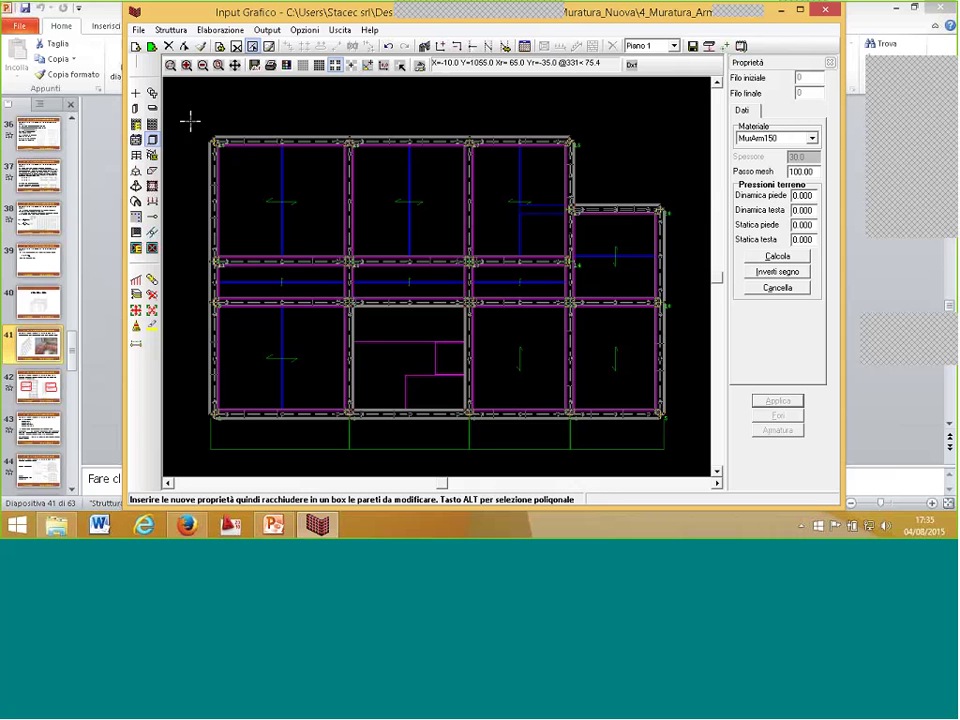
{"action": "left_click_drag", "start_coordinate": [190, 121], "coordinate": [679, 430]}
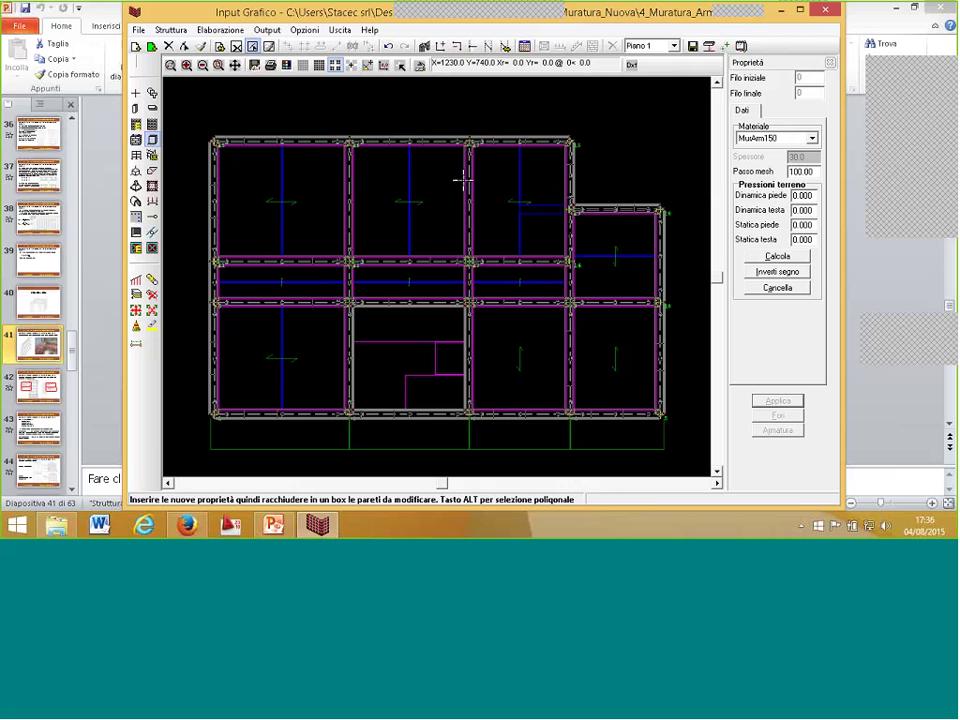
{"action": "left_click", "coordinate": [184, 46]}
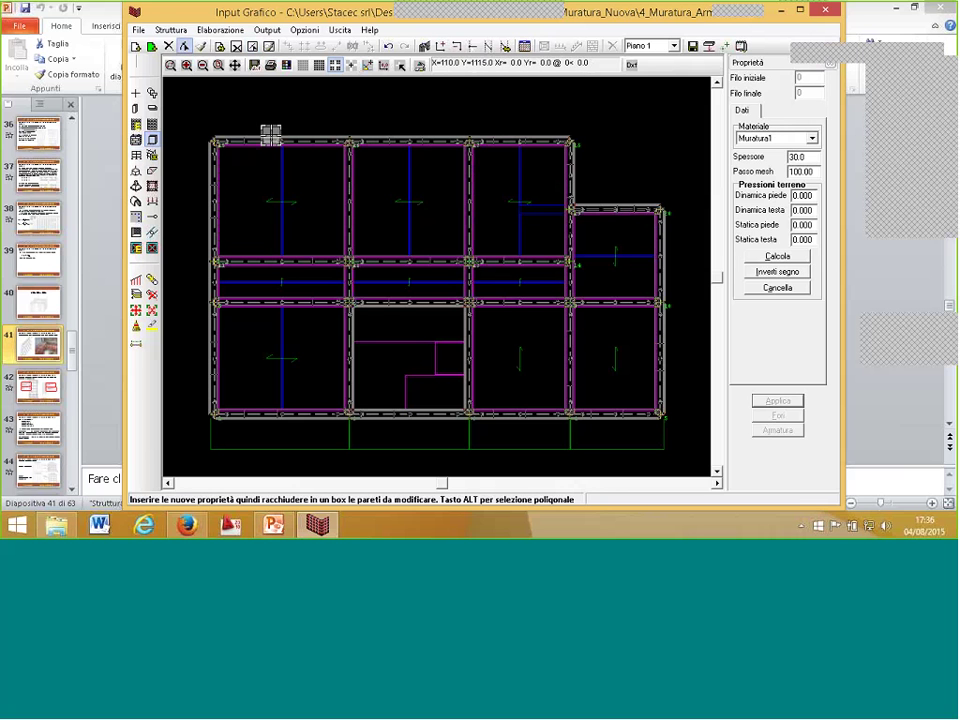
{"action": "left_click", "coordinate": [270, 137]}
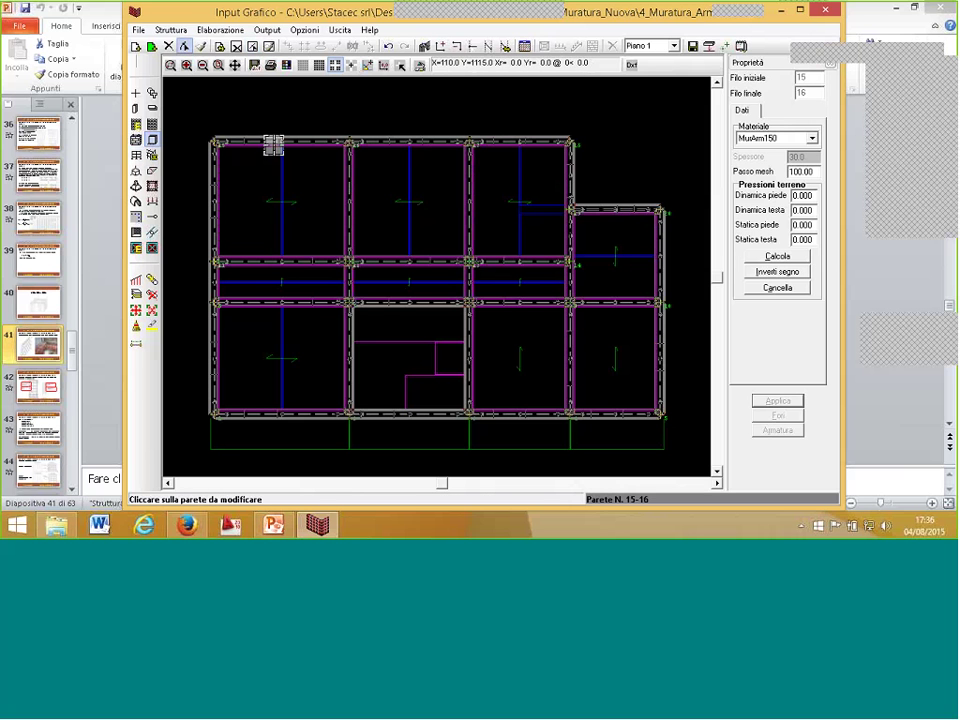
- Run the simple construction check on the reinforced masonry building, accepting the current calculation preferences
{"action": "left_click", "coordinate": [215, 30]}
{"action": "left_click", "coordinate": [226, 72]}
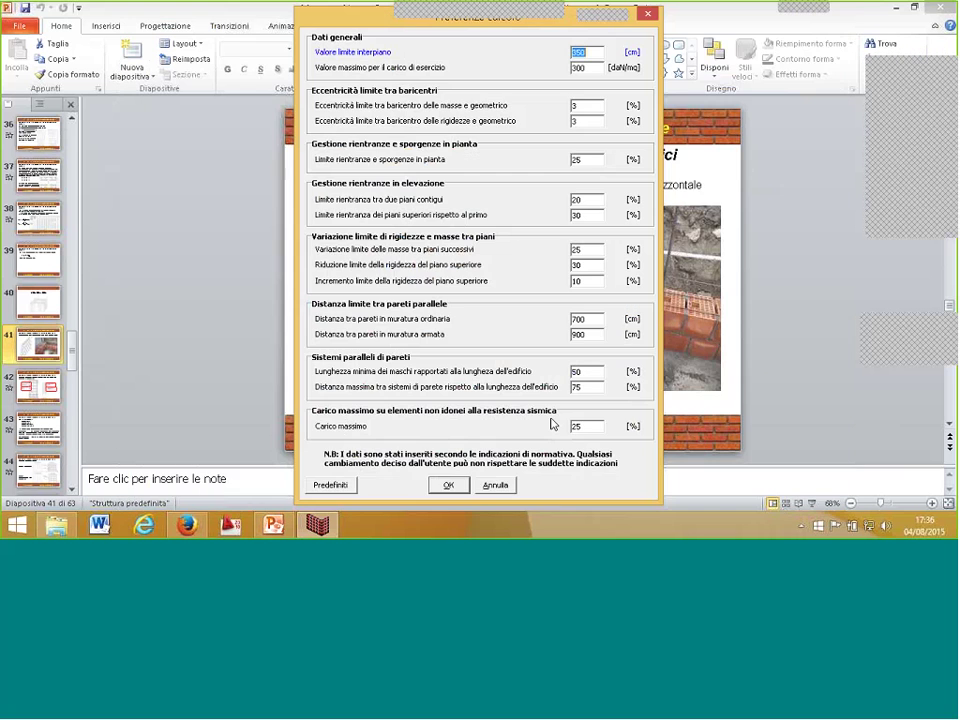
{"action": "left_click", "coordinate": [448, 486]}
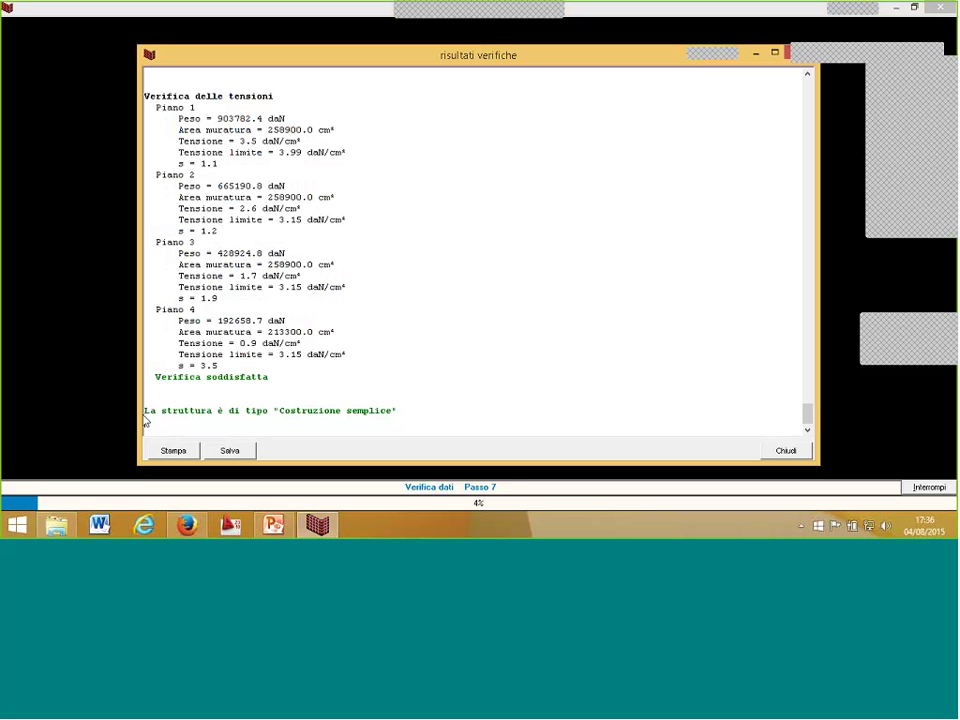
- Examine the structure type conclusion and the stress and limit stress of Piano 1 in the check results
{"action": "left_click", "coordinate": [400, 410]}
{"action": "key", "text": "shift+Home"}
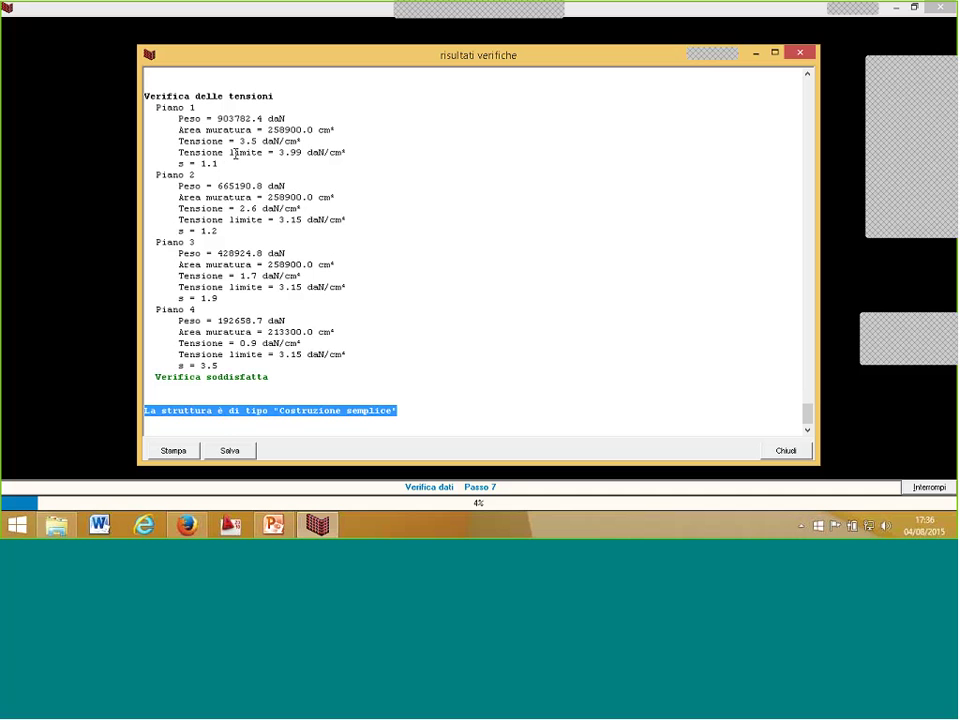
{"action": "left_click_drag", "start_coordinate": [179, 152], "coordinate": [350, 163]}
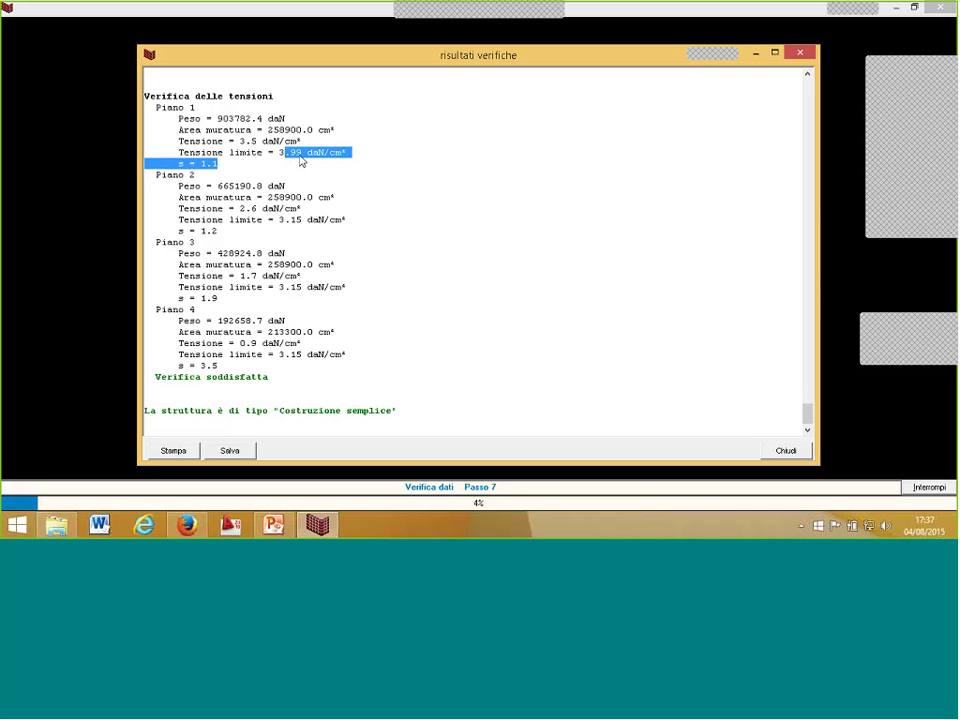
{"action": "left_click", "coordinate": [289, 156]}
{"action": "left_click_drag", "start_coordinate": [285, 153], "coordinate": [261, 142]}
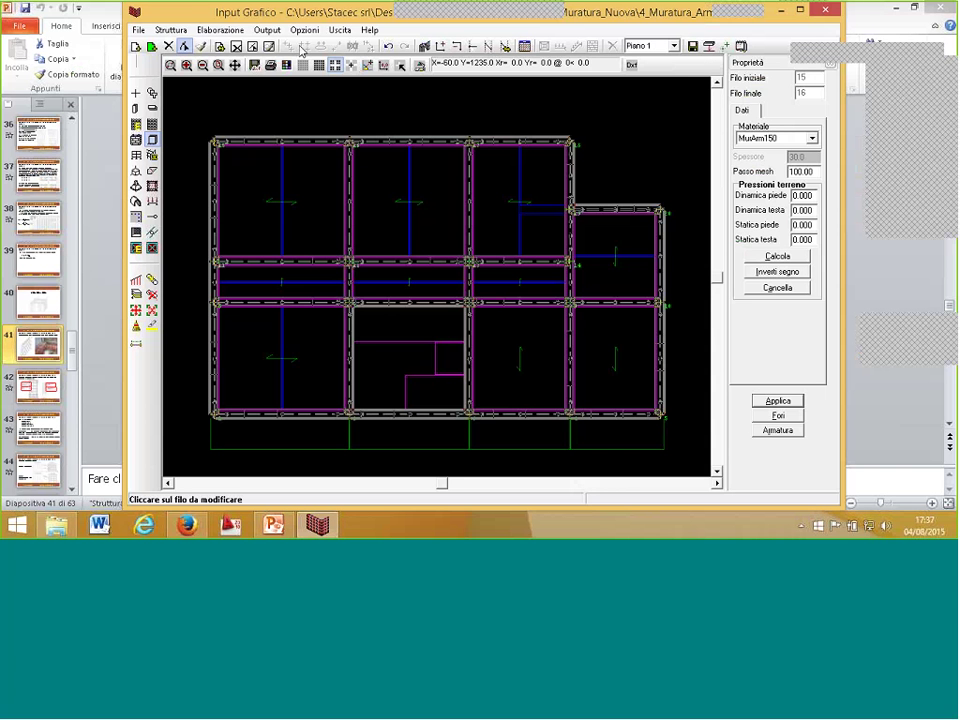
- Run the processing of the reinforced masonry building, accepting the current check preferences
{"action": "left_click", "coordinate": [220, 30]}
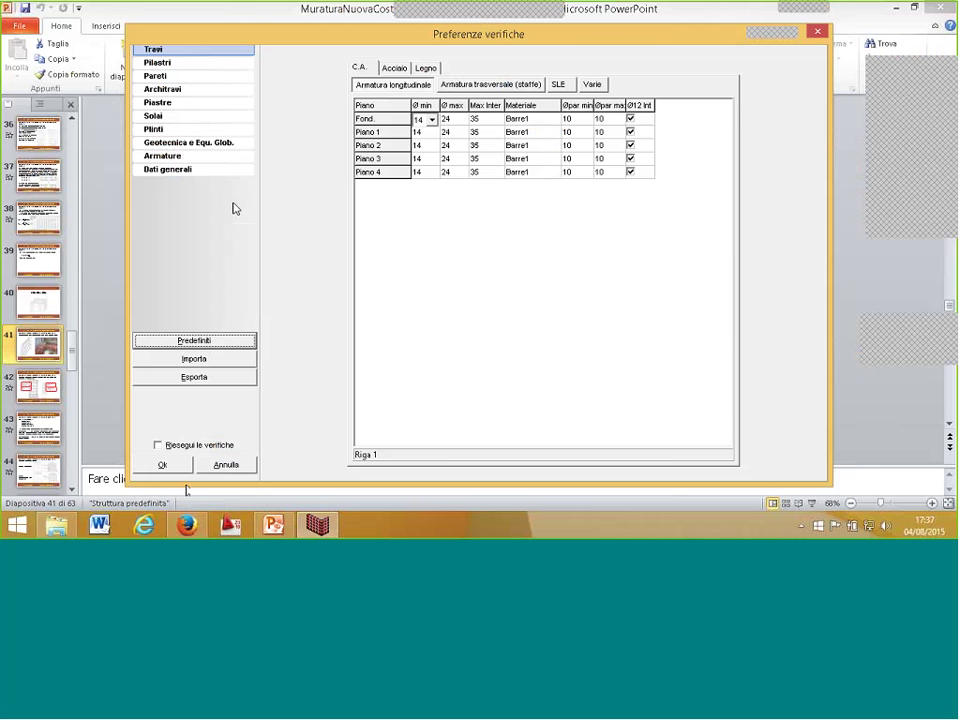
{"action": "left_click", "coordinate": [163, 465]}
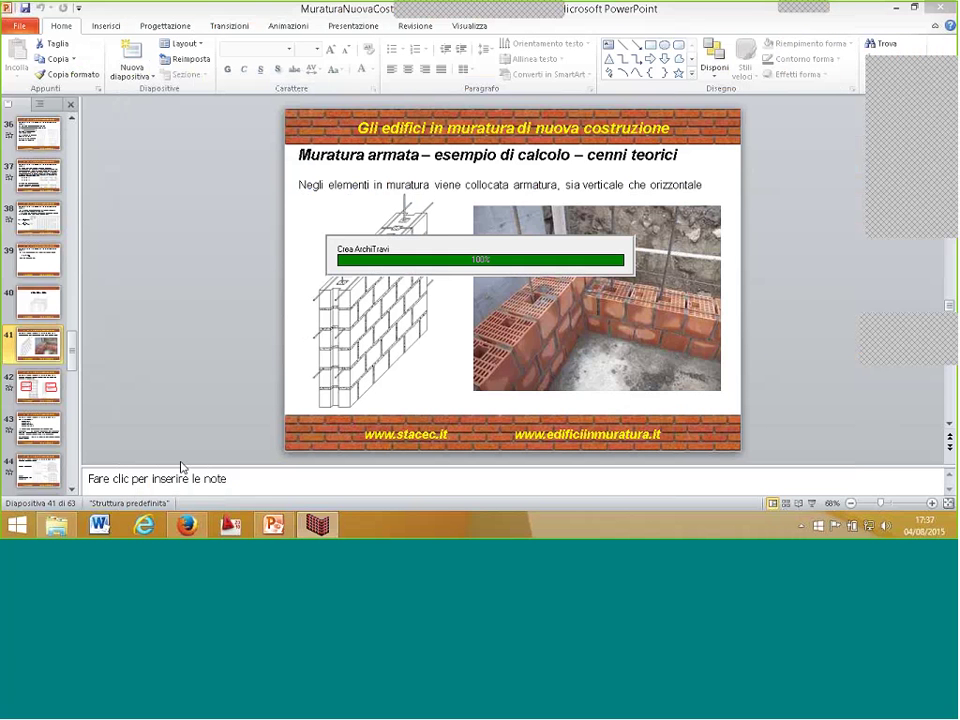
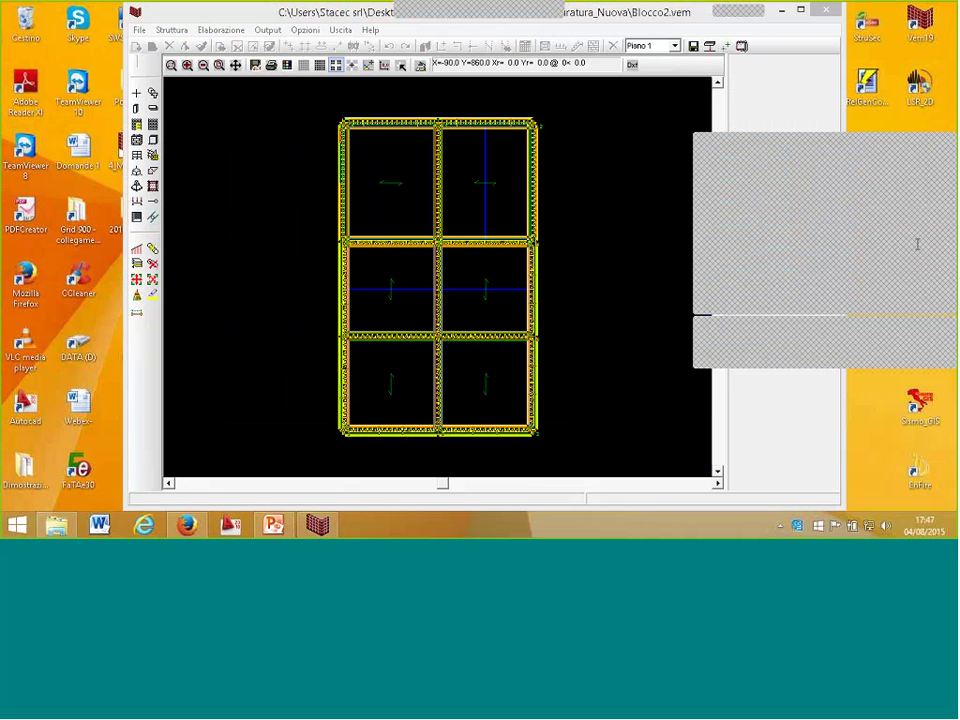
- Inspect the Blocco2 building in the 3D view from another angle, and close the view
{"action": "left_click", "coordinate": [243, 195]}
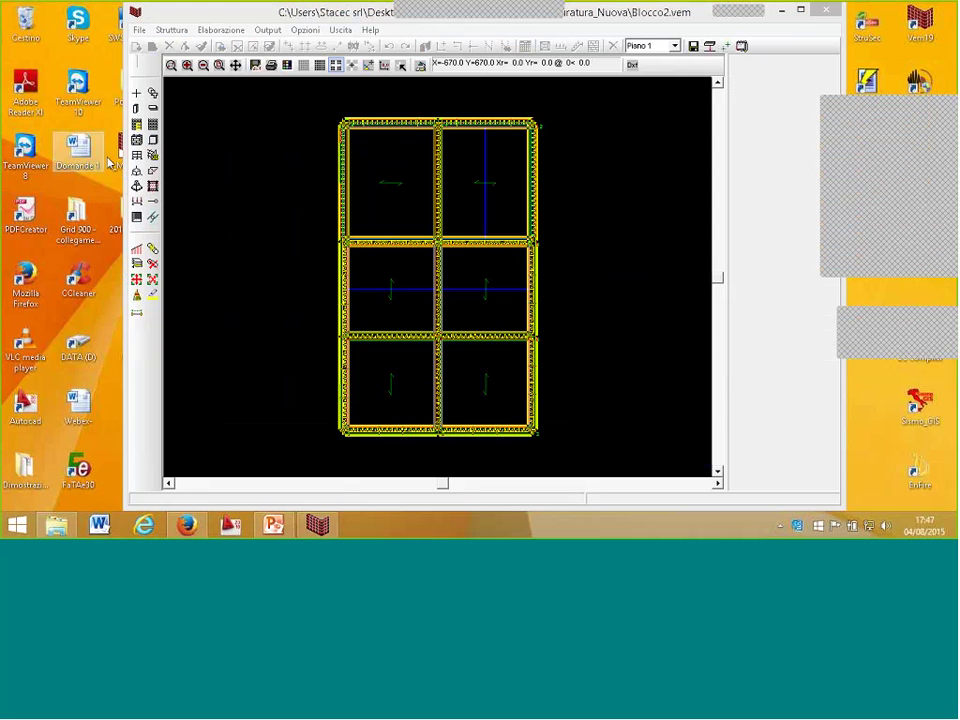
{"action": "left_click", "coordinate": [137, 217]}
{"action": "left_click_drag", "start_coordinate": [320, 225], "coordinate": [475, 335]}
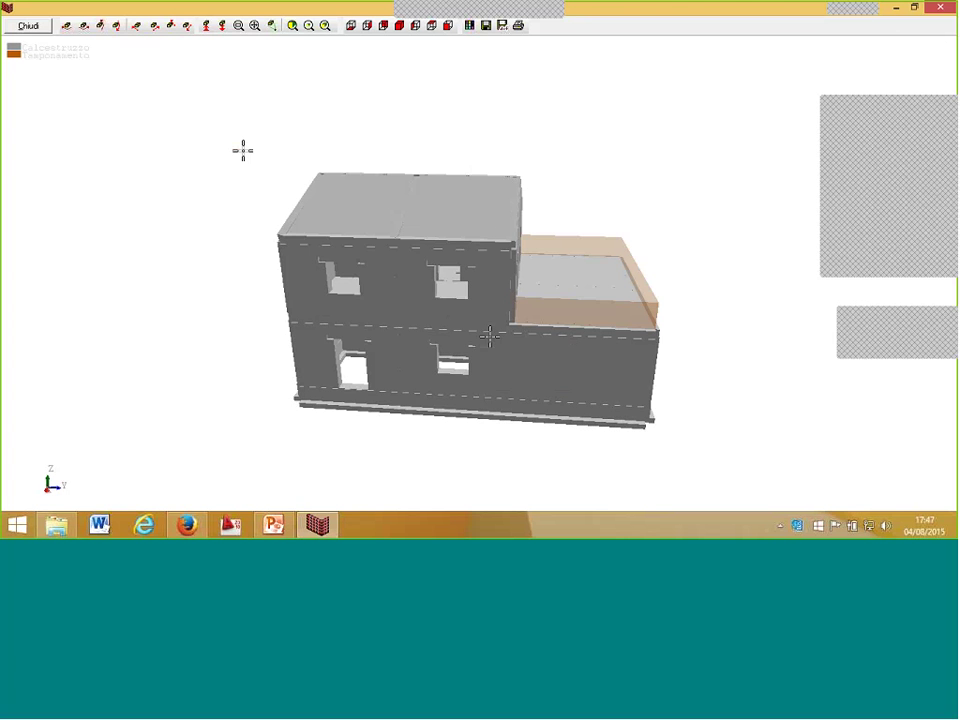
{"action": "left_click", "coordinate": [28, 25]}
- Examine the centres of mass and stiffness of Piano 1 in Blocco2, and close the display
{"action": "left_click", "coordinate": [267, 30]}
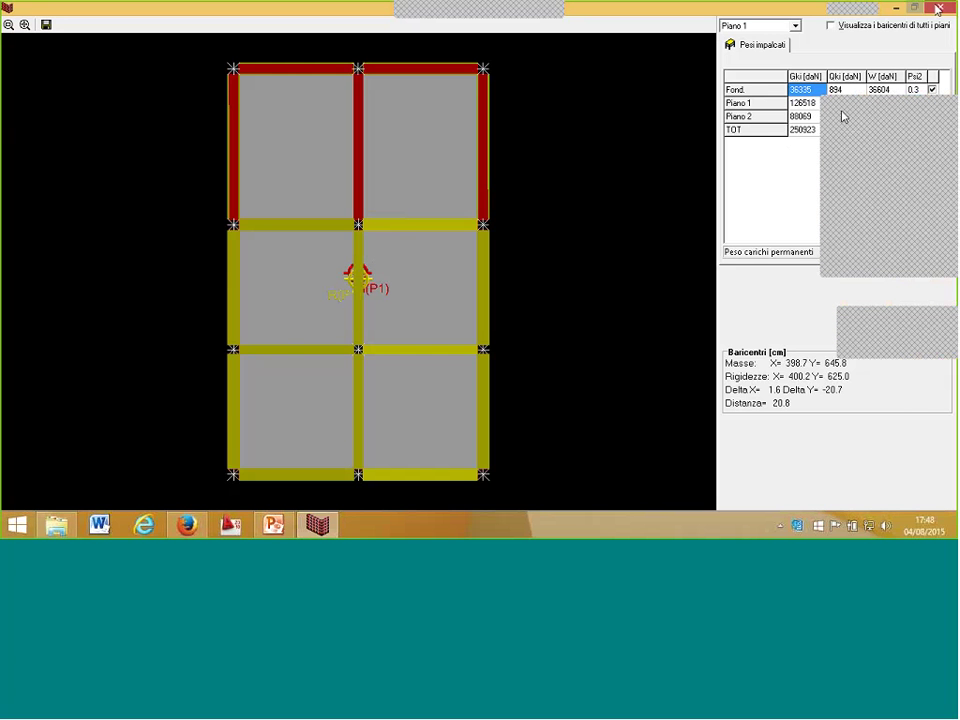
{"action": "key", "text": "super+Down"}
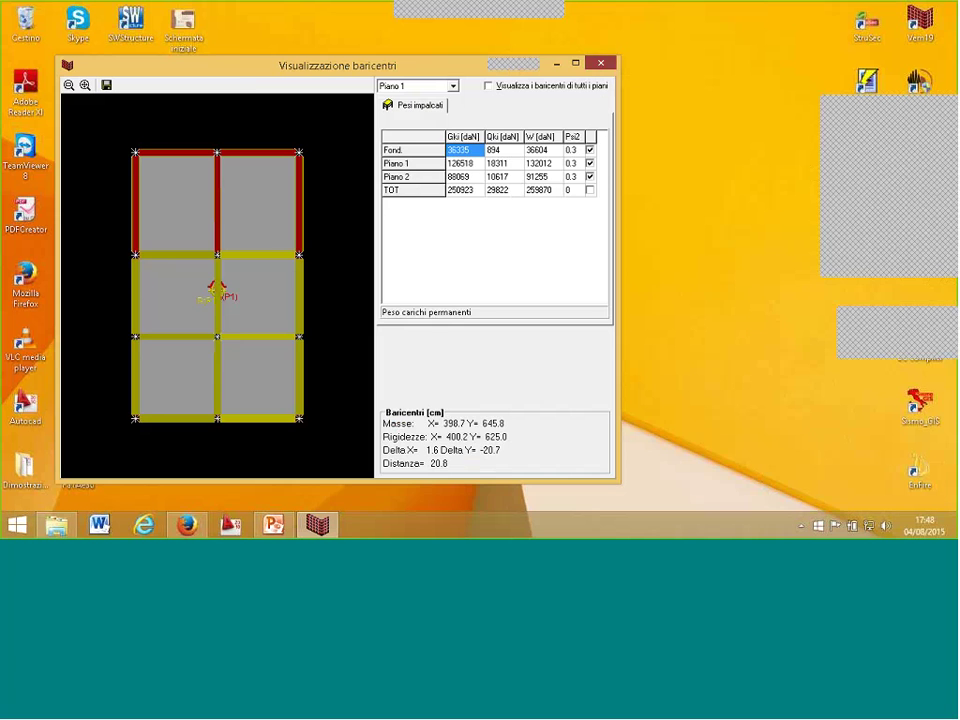
{"action": "left_click", "coordinate": [601, 64]}
- Look up the structure factor qx in Blocco2's general structure data and its height and plan regularity settings
{"action": "left_click", "coordinate": [170, 30]}
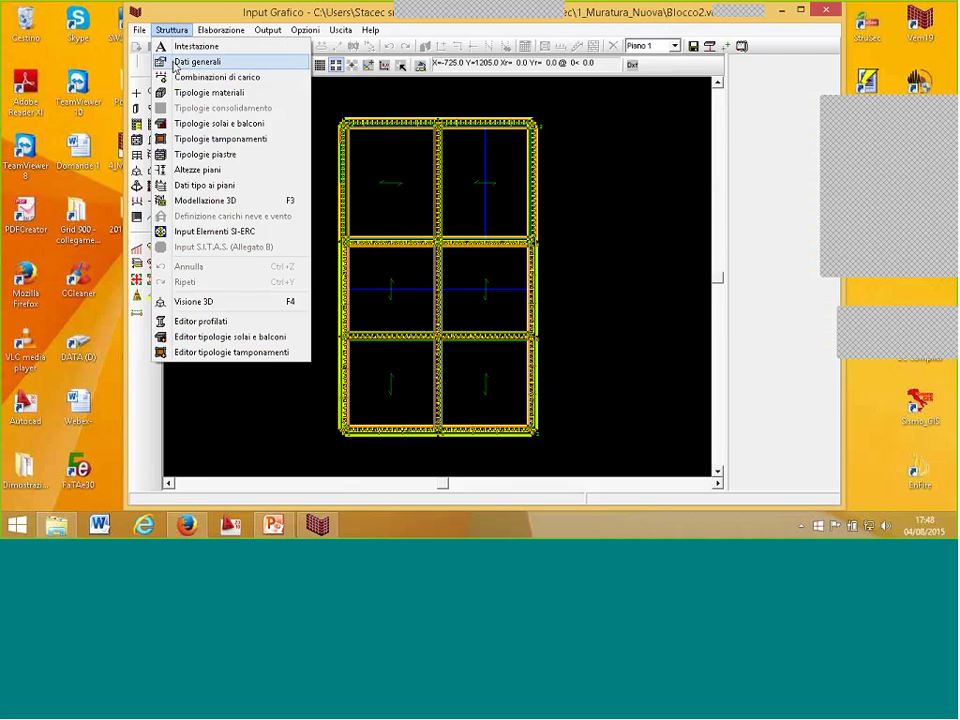
{"action": "left_click", "coordinate": [192, 61]}
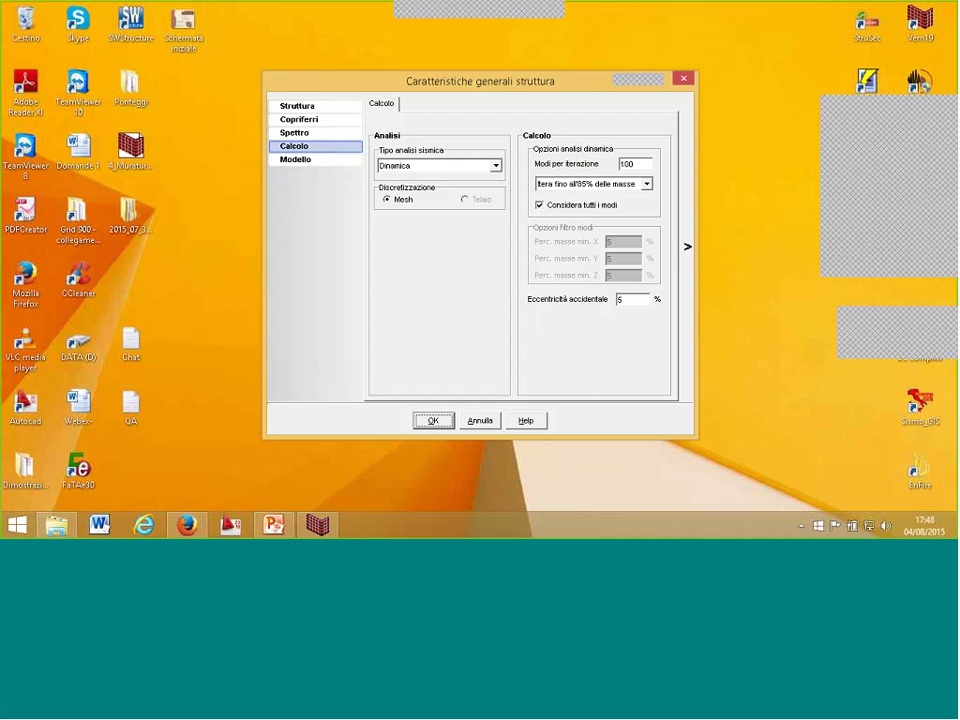
{"action": "left_click", "coordinate": [298, 119]}
{"action": "left_click", "coordinate": [300, 105]}
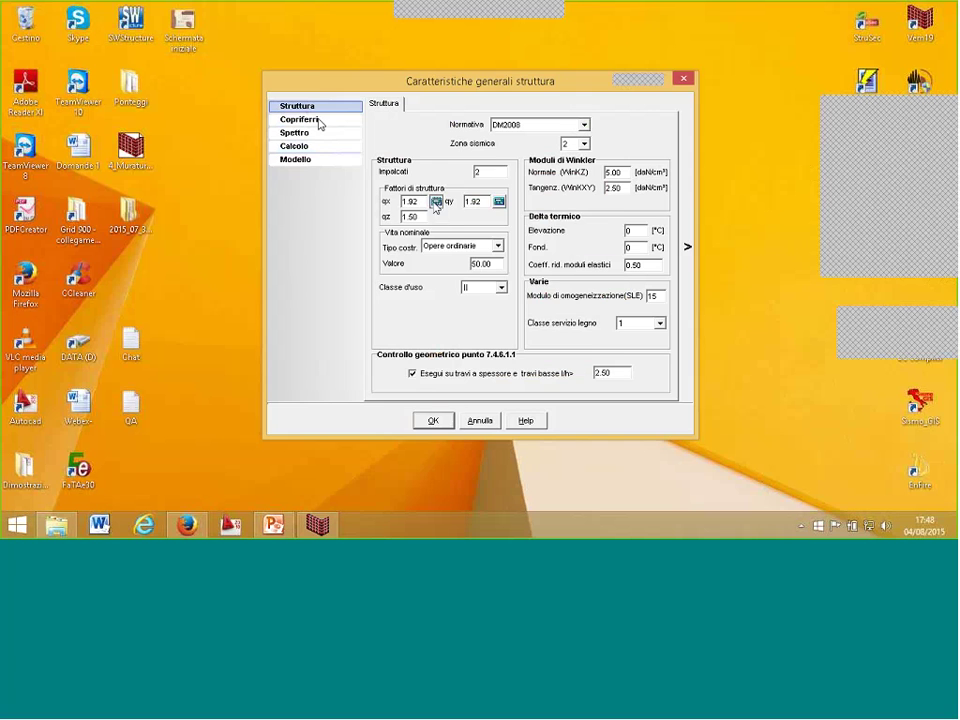
{"action": "left_click", "coordinate": [435, 201]}
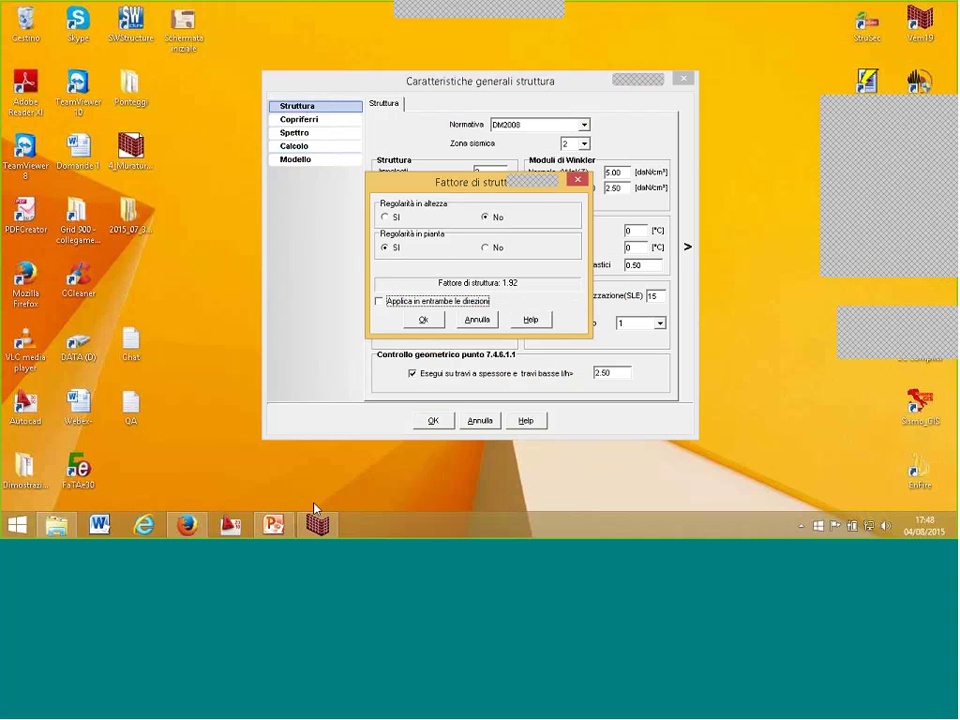
- Compare the structure factor with the table on PowerPoint slide 61, return to VEM, and leave the general data without changes
{"action": "left_click", "coordinate": [273, 525]}
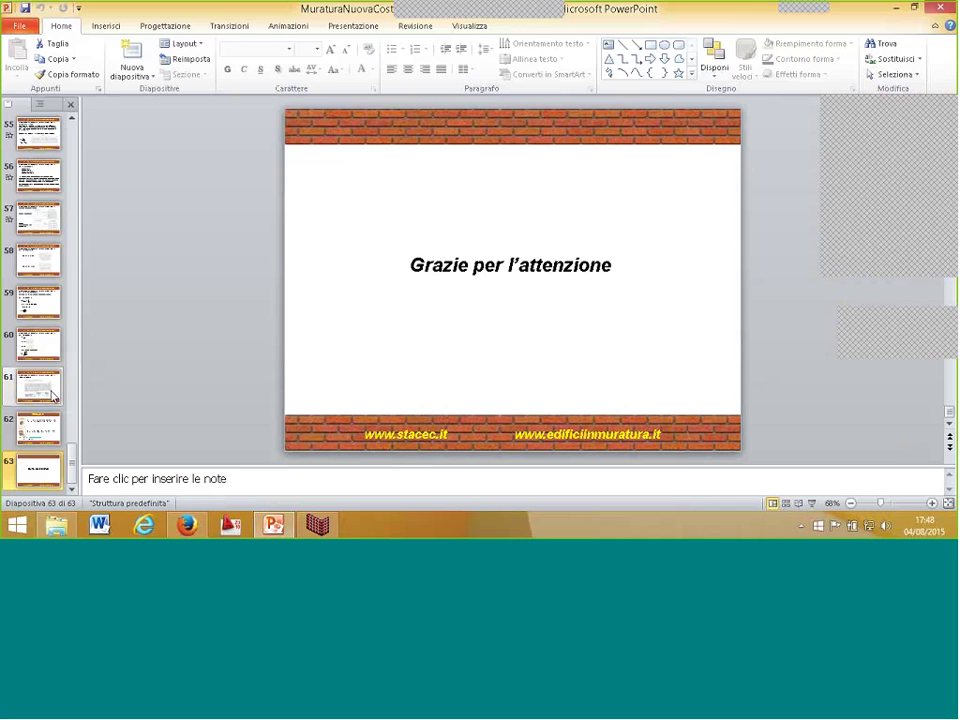
{"action": "left_click", "coordinate": [48, 392]}
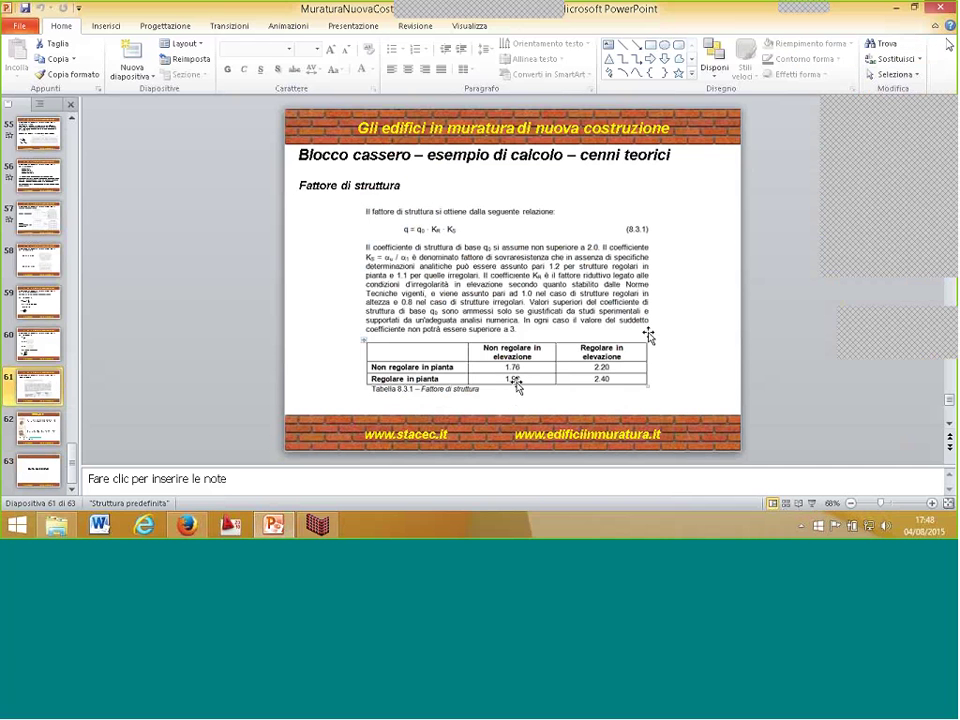
{"action": "left_click", "coordinate": [897, 9]}
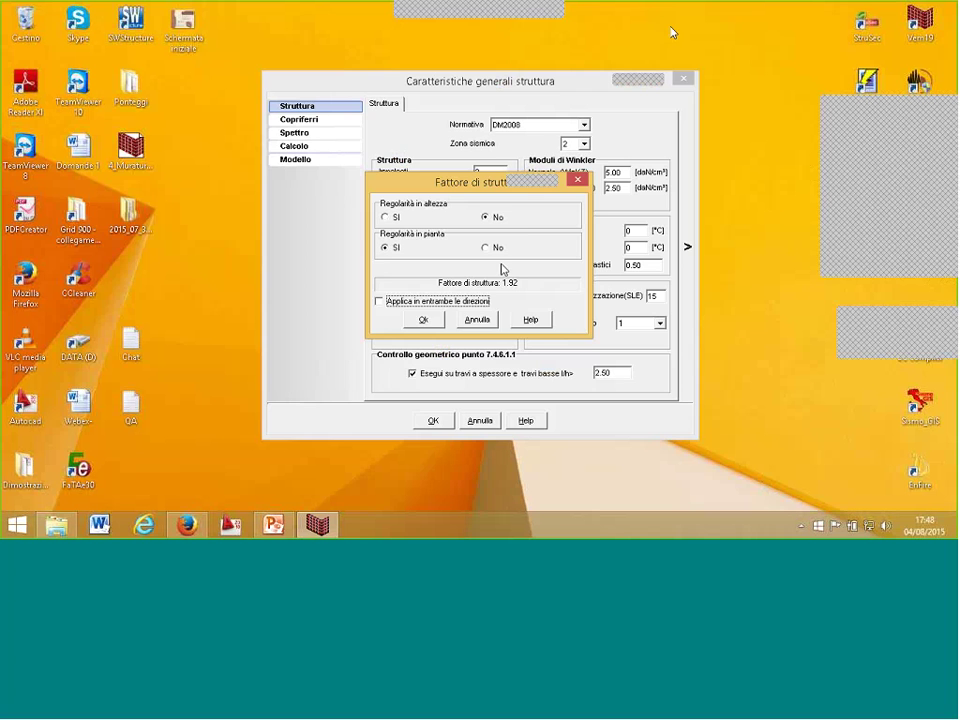
{"action": "key", "text": "Return"}
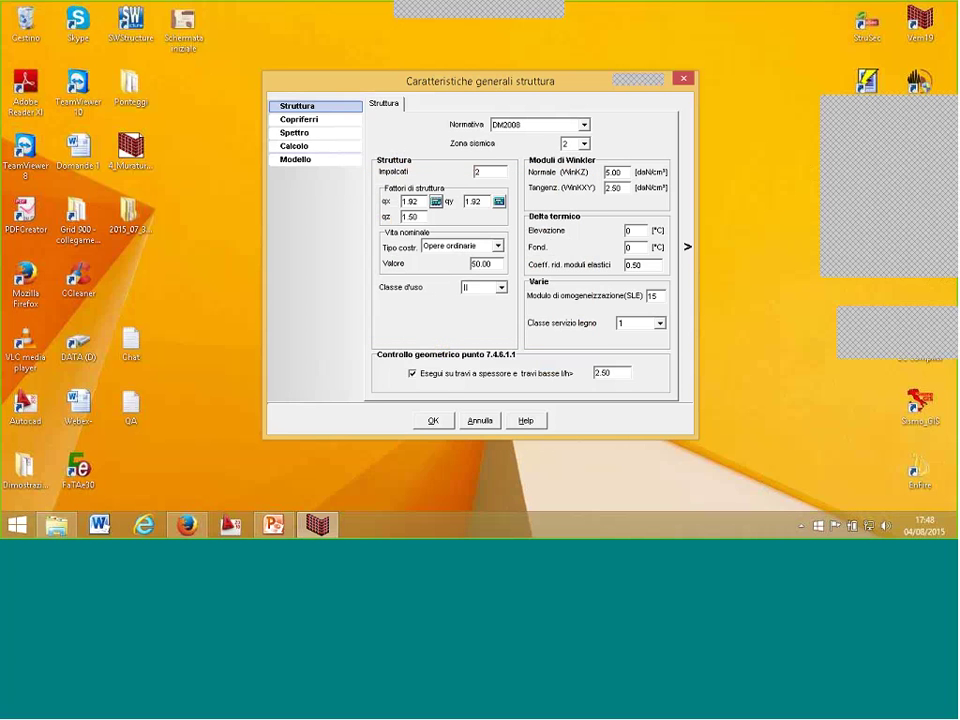
{"action": "left_click", "coordinate": [483, 423]}
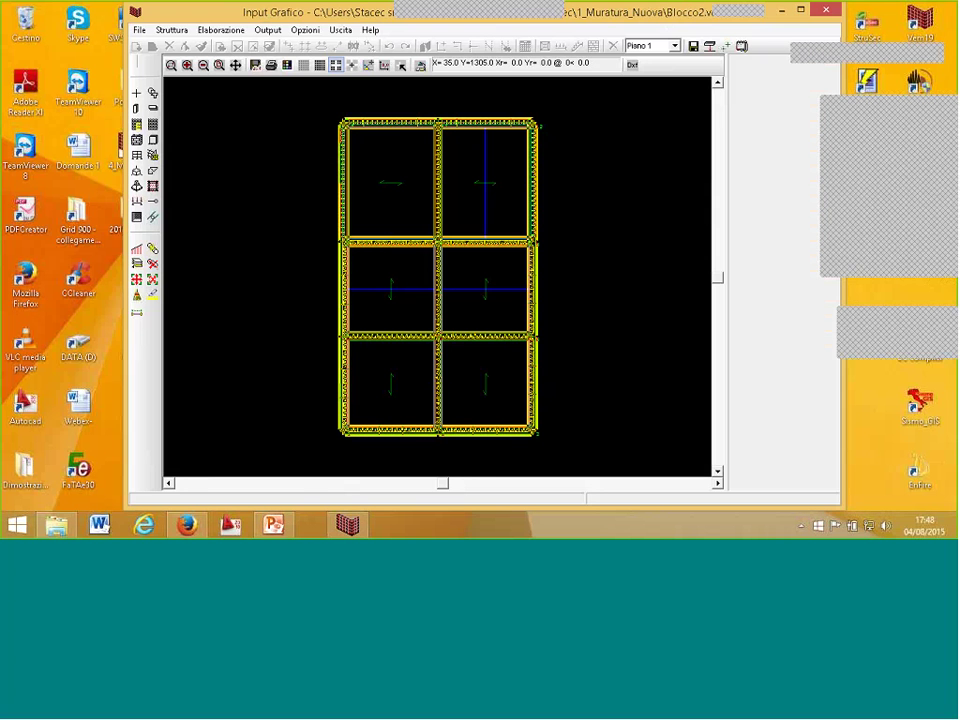
- Show Blocco2's check results as a solid model and examine the front and side walls
{"action": "left_click", "coordinate": [268, 30]}
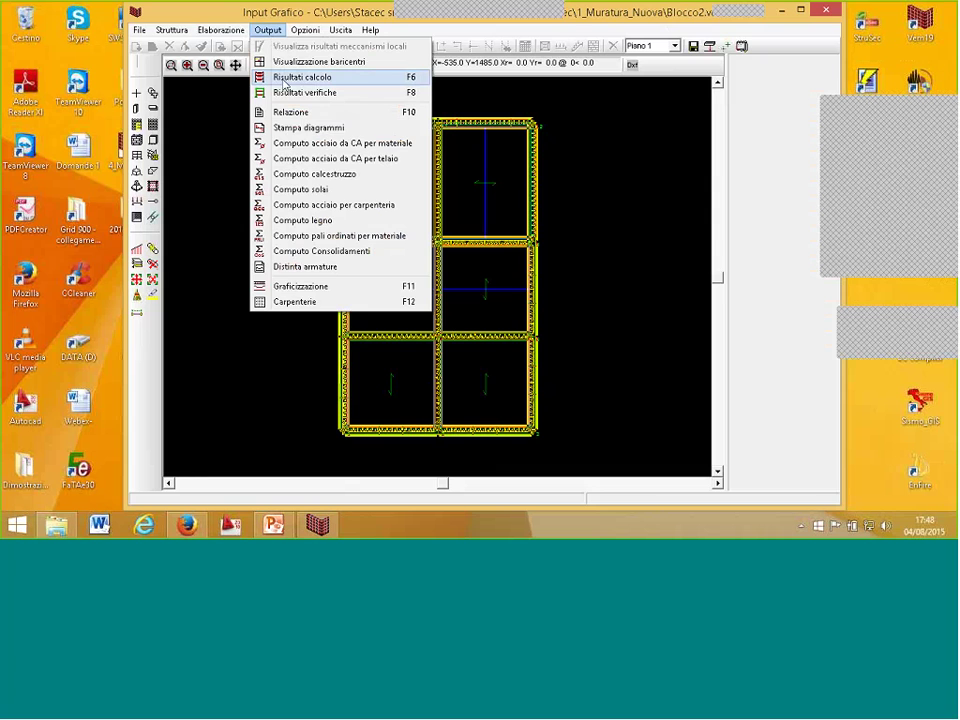
{"action": "left_click", "coordinate": [285, 92]}
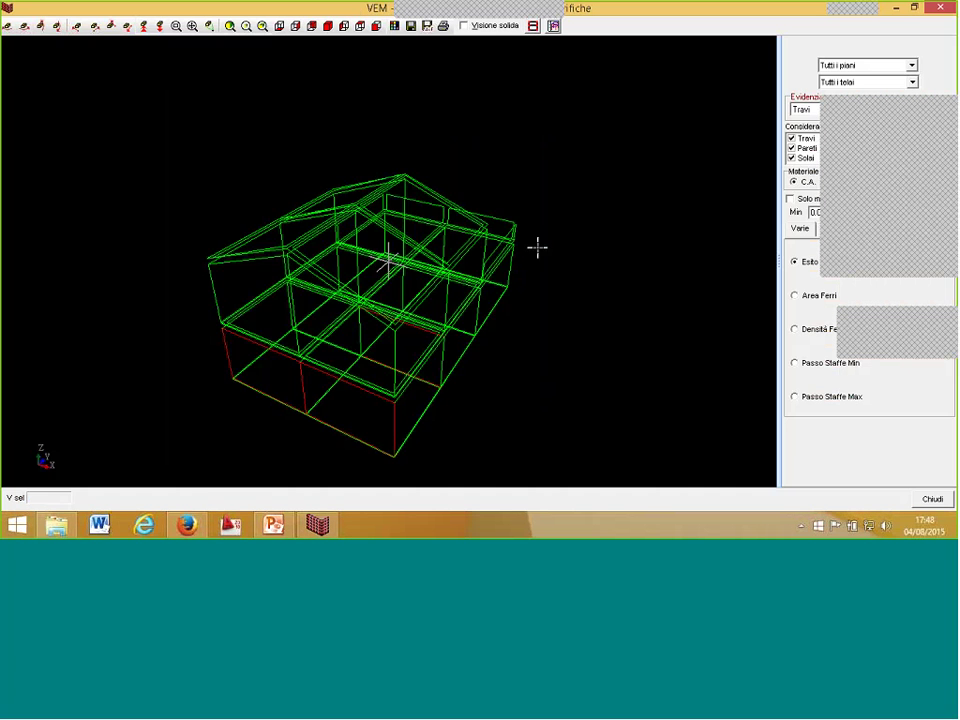
{"action": "left_click_drag", "start_coordinate": [536, 249], "coordinate": [583, 223]}
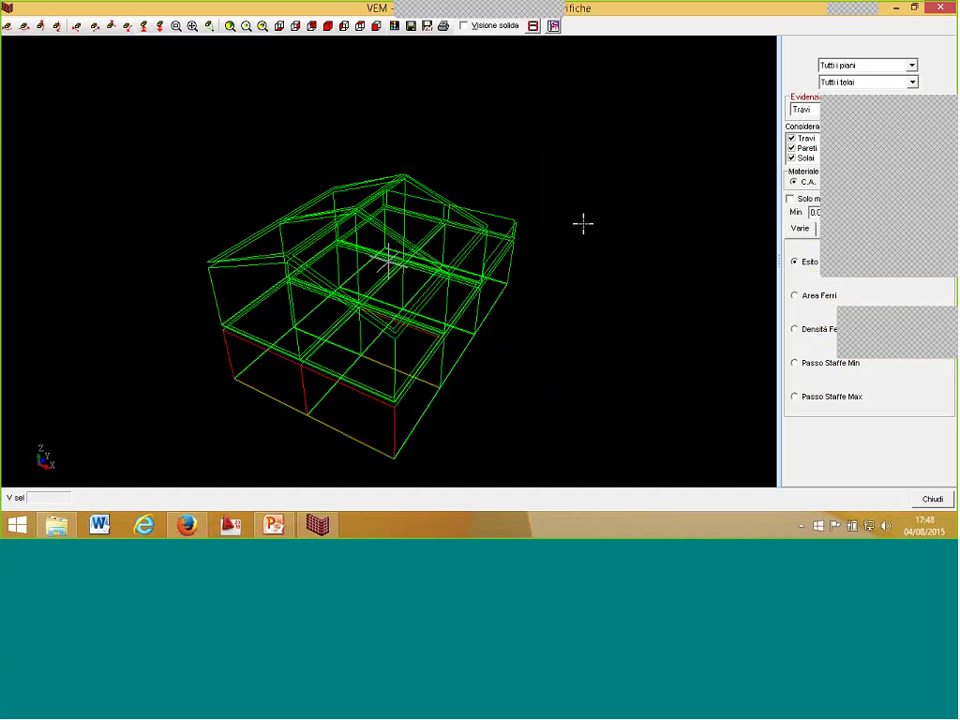
{"action": "left_click", "coordinate": [463, 25]}
{"action": "left_click_drag", "start_coordinate": [600, 172], "coordinate": [514, 285]}
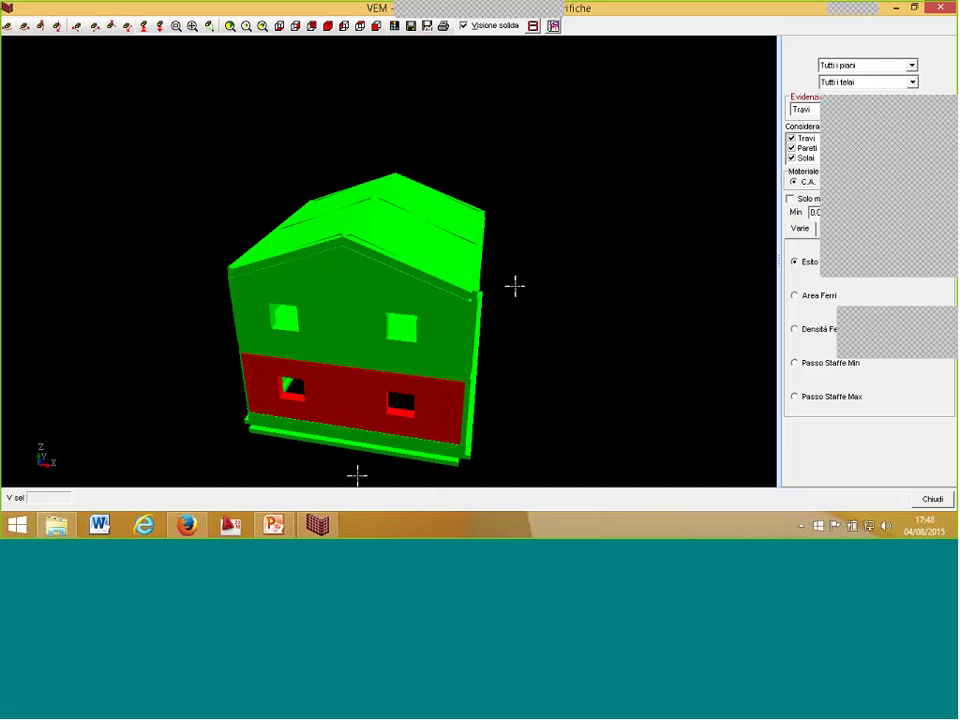
{"action": "left_click_drag", "start_coordinate": [503, 450], "coordinate": [528, 406]}
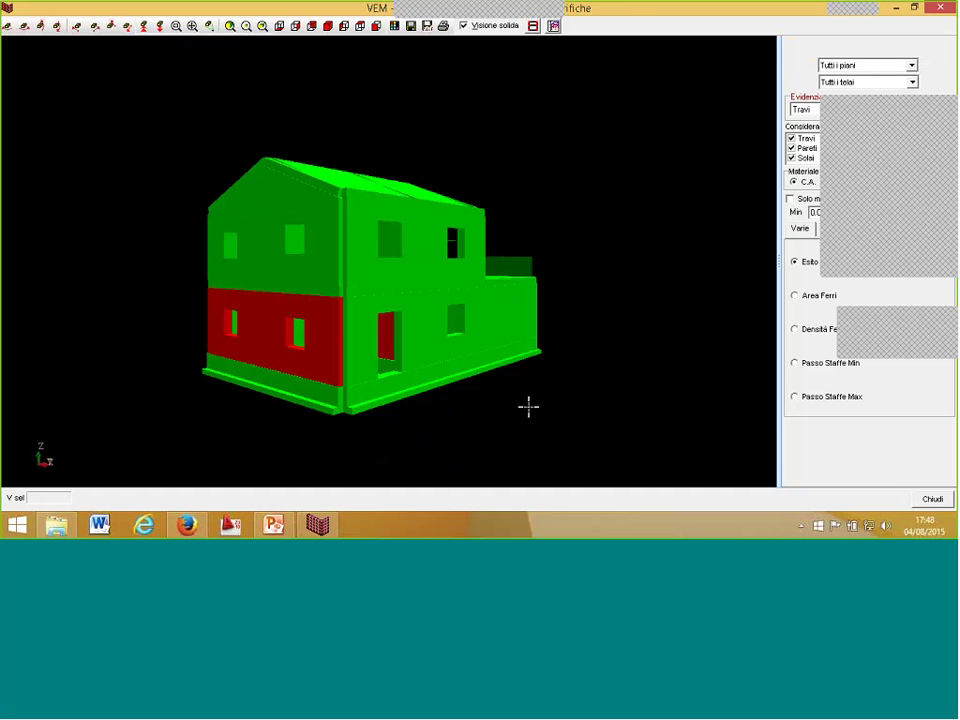
- Examine the lintel checks of the ground-floor wall 5-6, expanding the details of ArchiTrave 1
{"action": "left_click", "coordinate": [383, 332]}
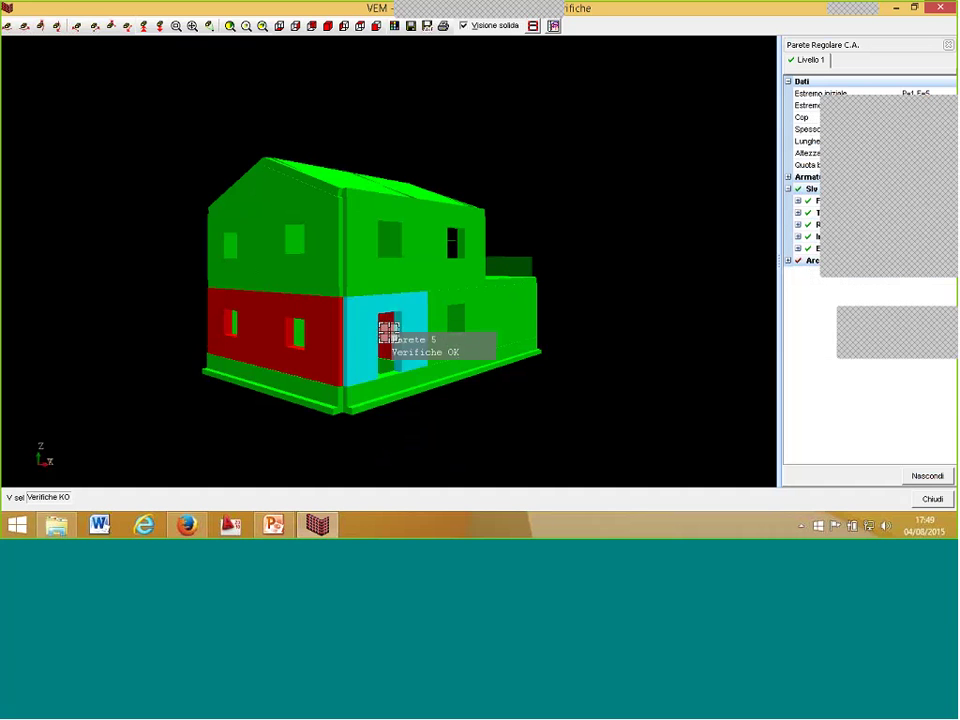
{"action": "left_click", "coordinate": [914, 8]}
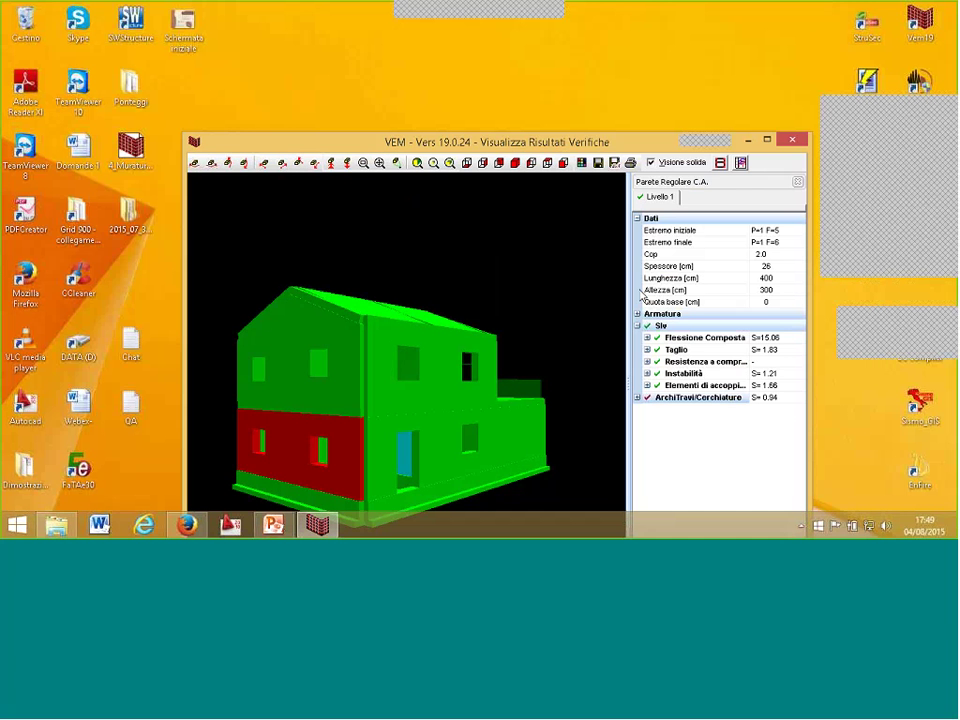
{"action": "double_click", "coordinate": [669, 398]}
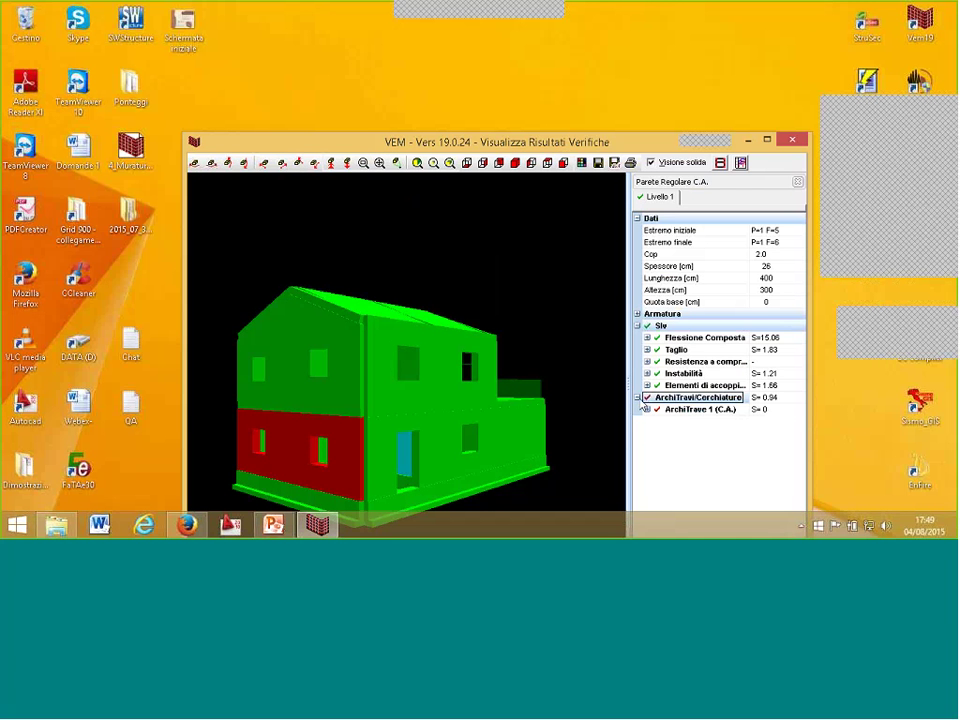
{"action": "double_click", "coordinate": [671, 410]}
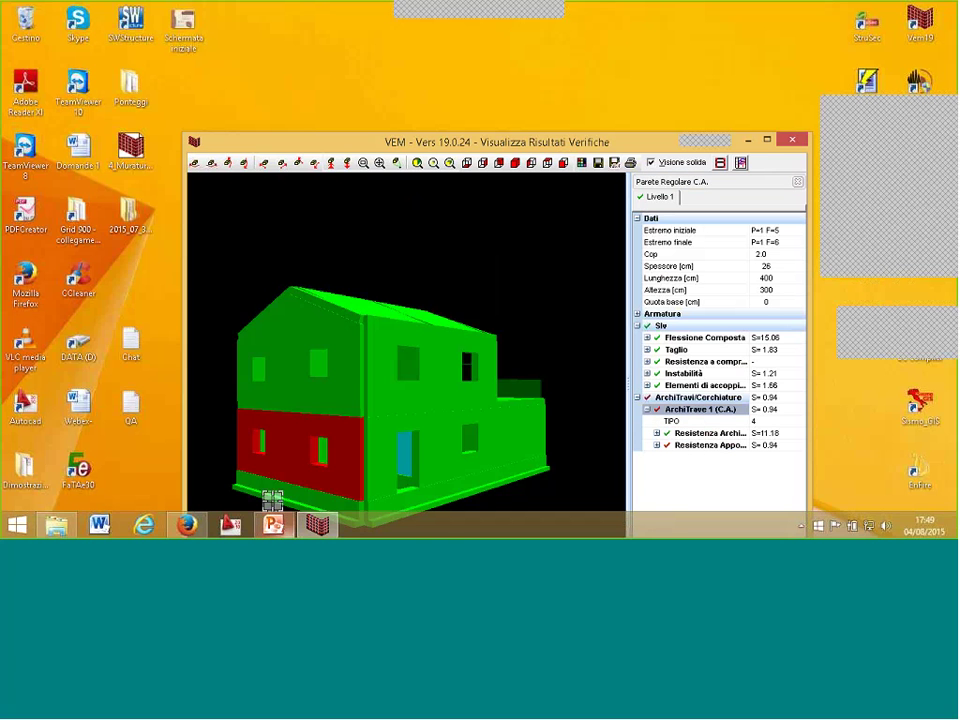
- Examine the instability check of ground-floor wall 1-2 and its outcome, and close the check results
{"action": "left_click", "coordinate": [302, 437]}
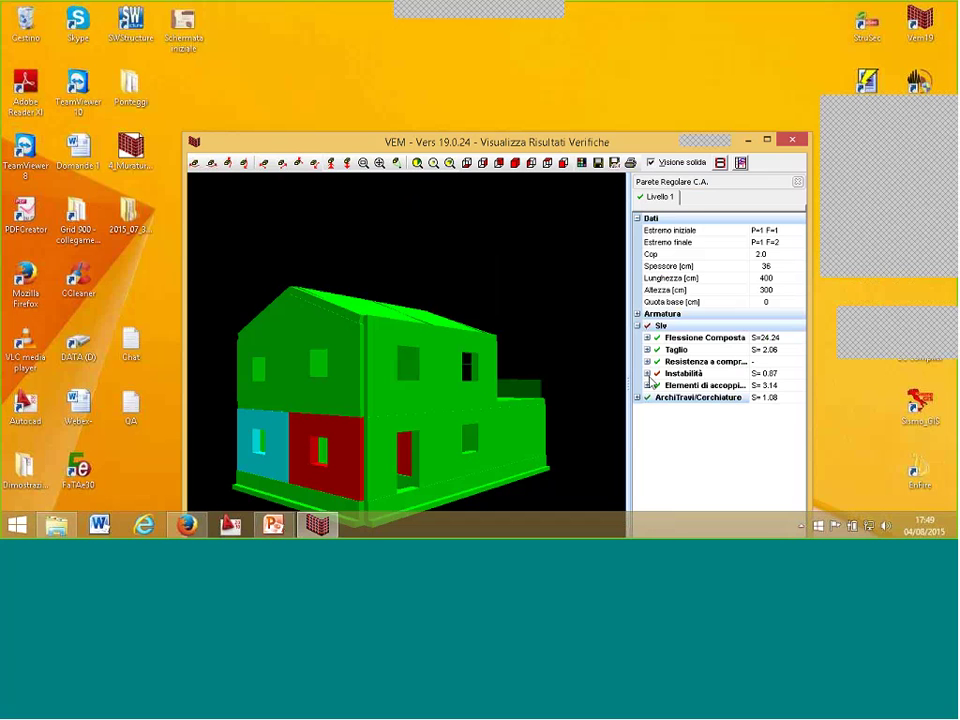
{"action": "left_click", "coordinate": [647, 373]}
{"action": "left_click_drag", "start_coordinate": [618, 143], "coordinate": [603, 56]}
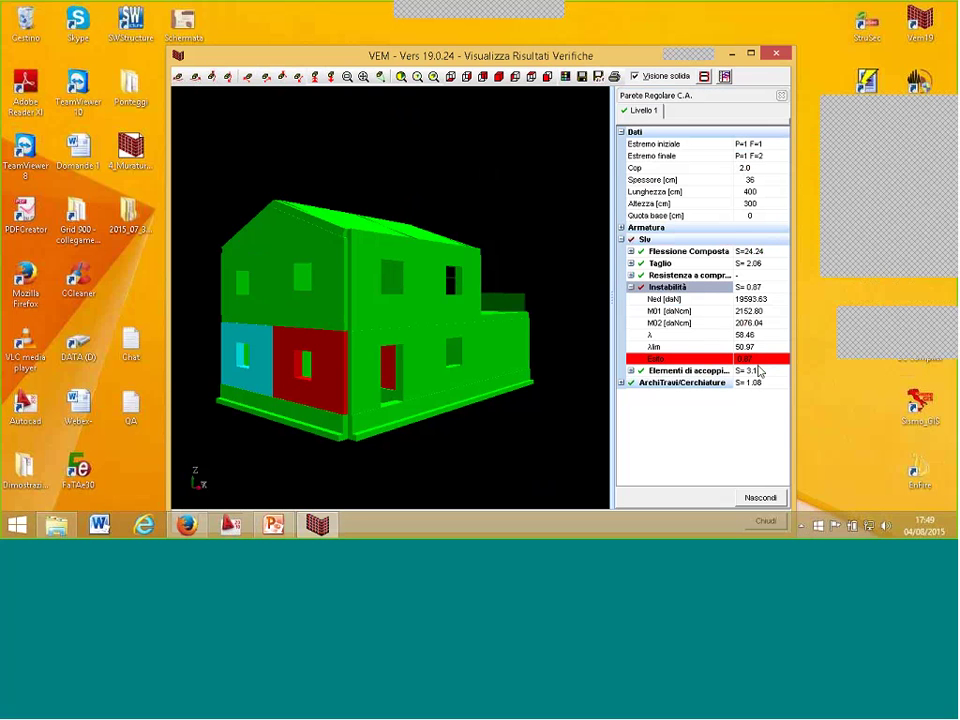
{"action": "mouse_move", "coordinate": [747, 366]}
{"action": "left_click", "coordinate": [747, 359]}
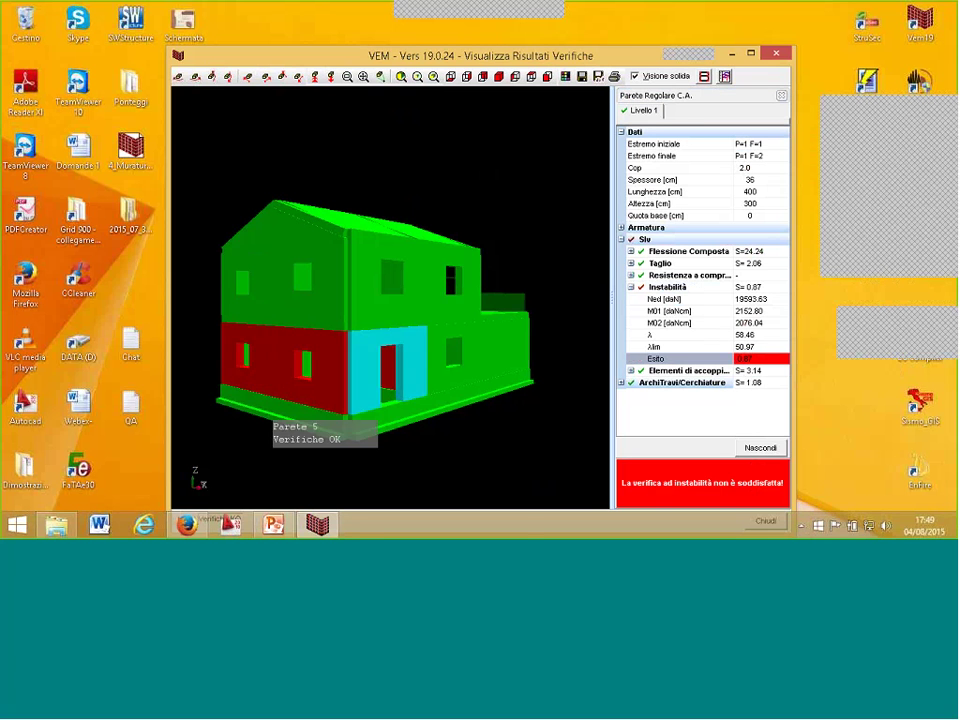
{"action": "left_click", "coordinate": [776, 53]}
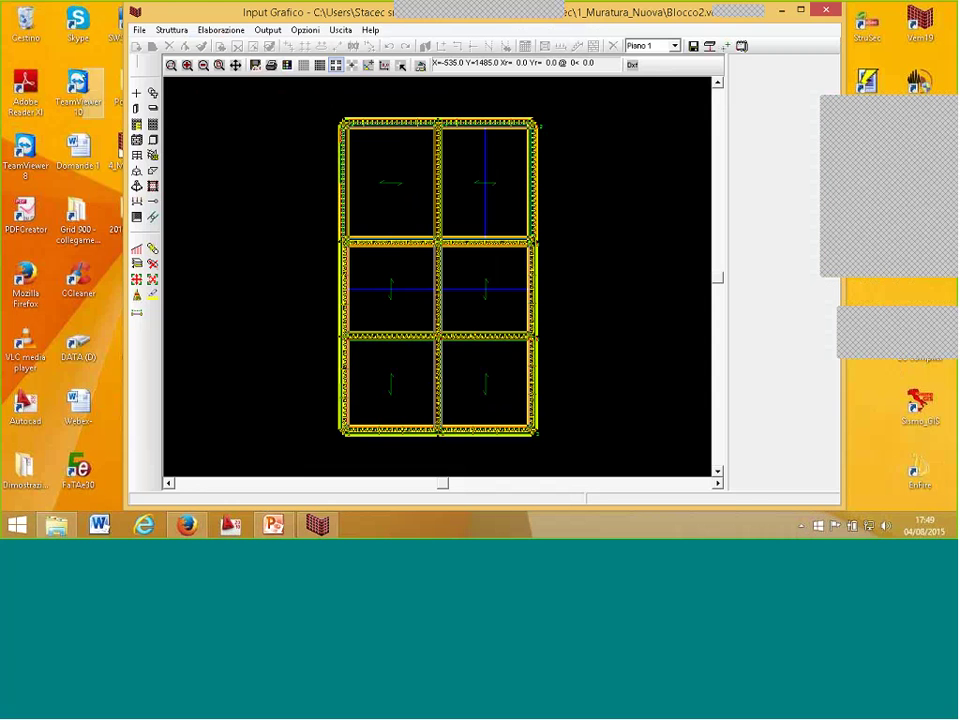
- Open the Blocco3 project from the 1_Muratura_Nuova folder
{"action": "left_click", "coordinate": [139, 30]}
{"action": "left_click", "coordinate": [160, 61]}
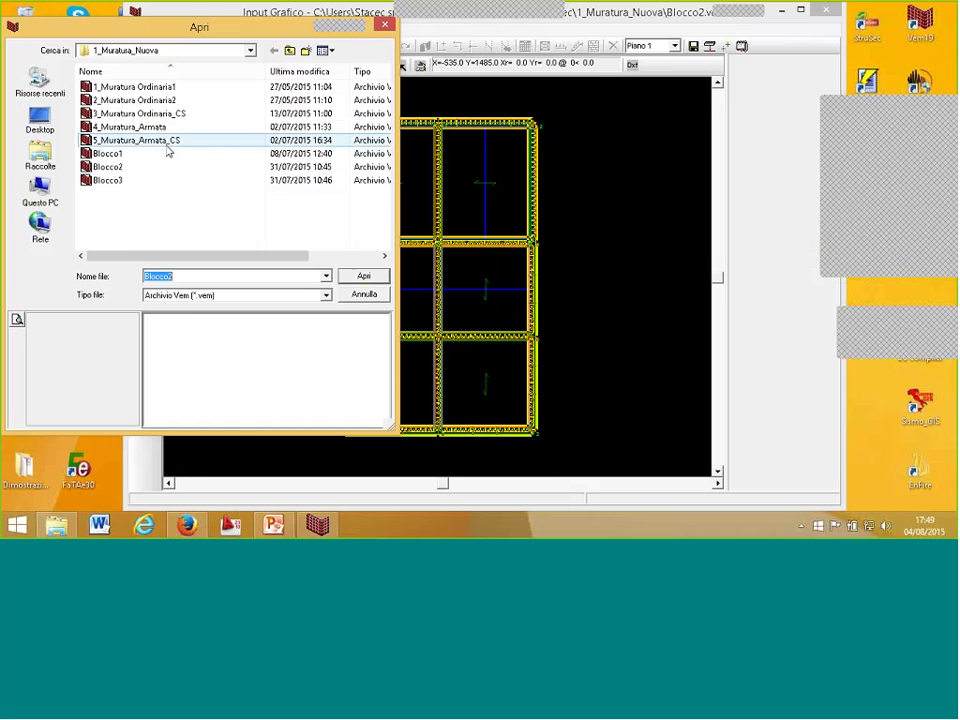
{"action": "double_click", "coordinate": [142, 184]}
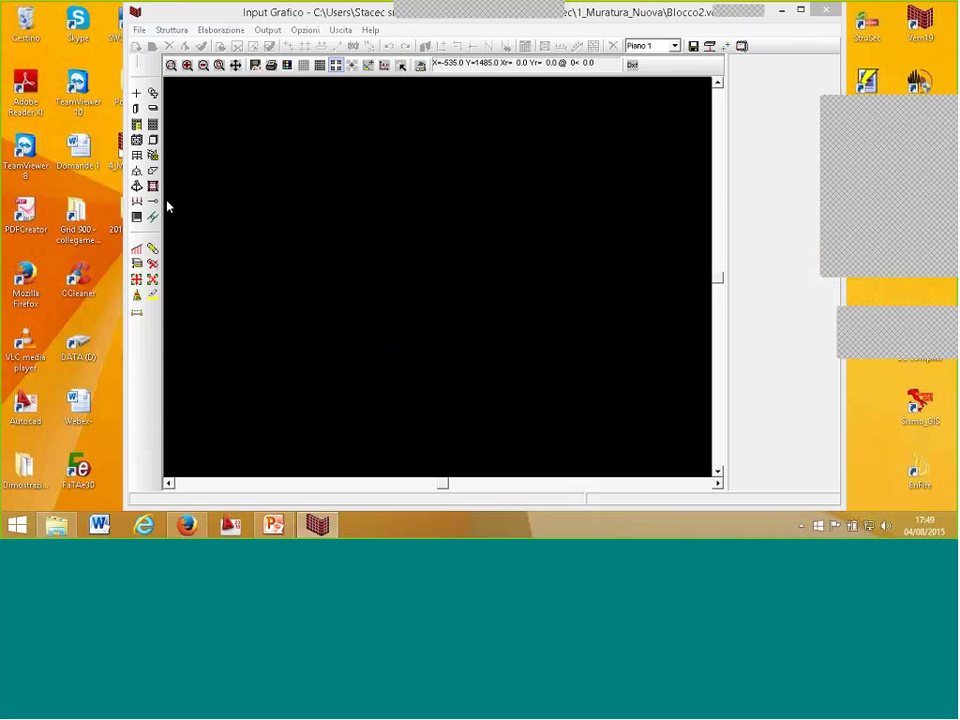
- Compare the reinforcement layouts of the Durisol 1 and D2 formwork-block types, and close the plate types without changes
{"action": "left_click", "coordinate": [137, 139]}
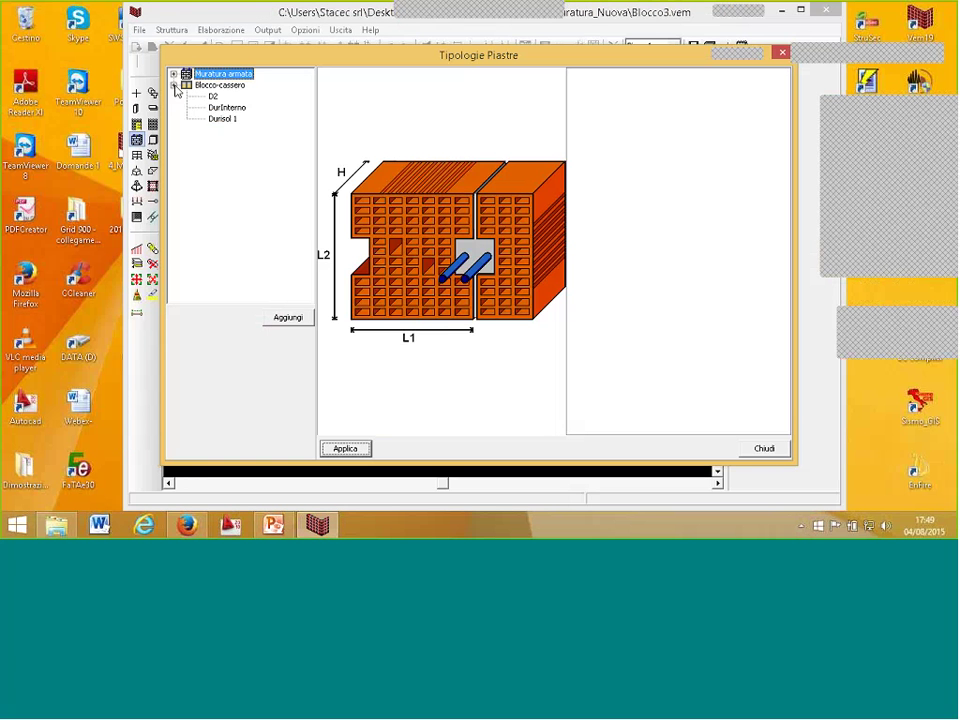
{"action": "left_click", "coordinate": [222, 119]}
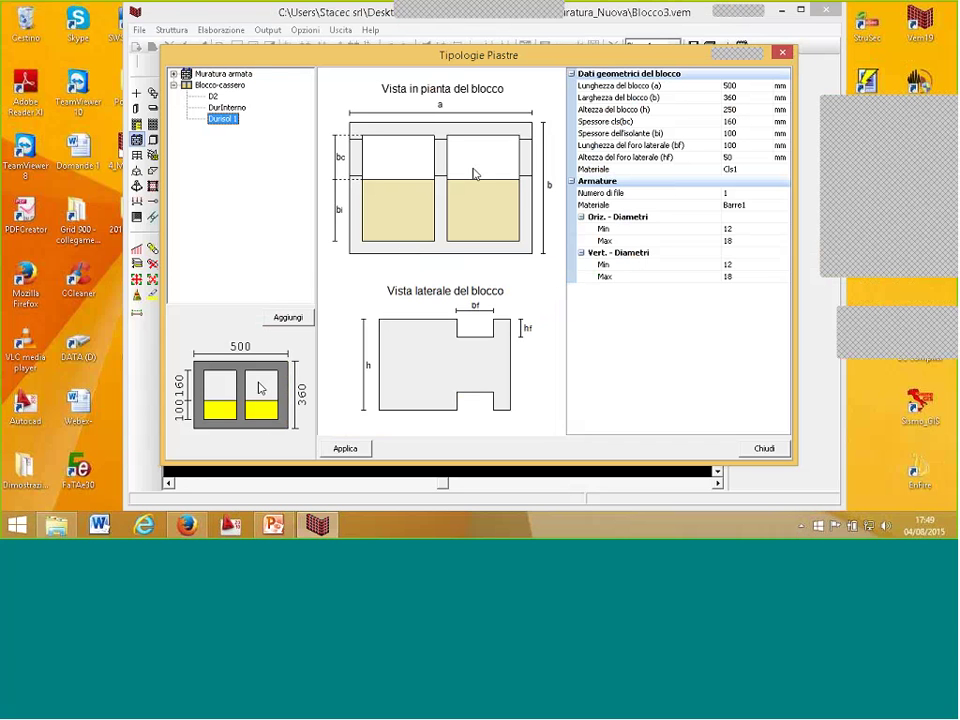
{"action": "left_click", "coordinate": [617, 216]}
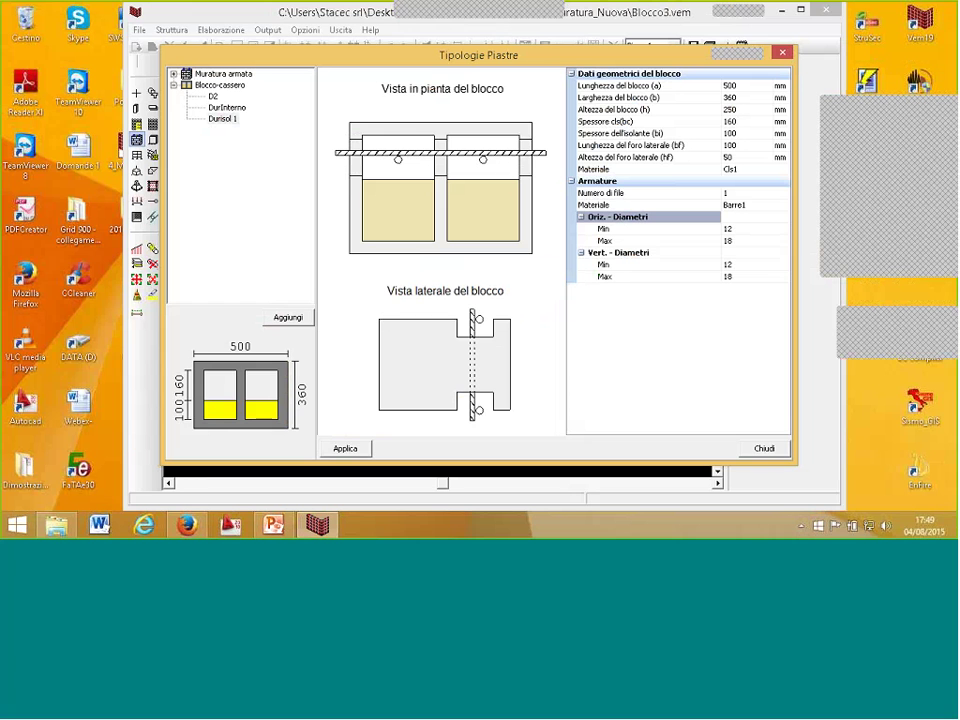
{"action": "left_click", "coordinate": [212, 96]}
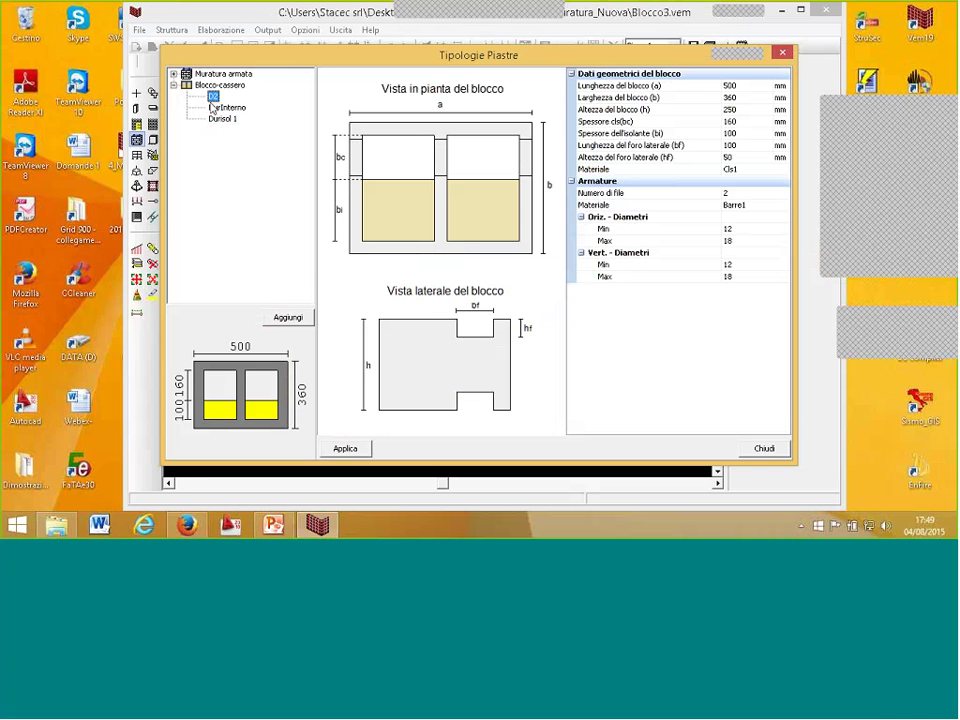
{"action": "left_click", "coordinate": [667, 233]}
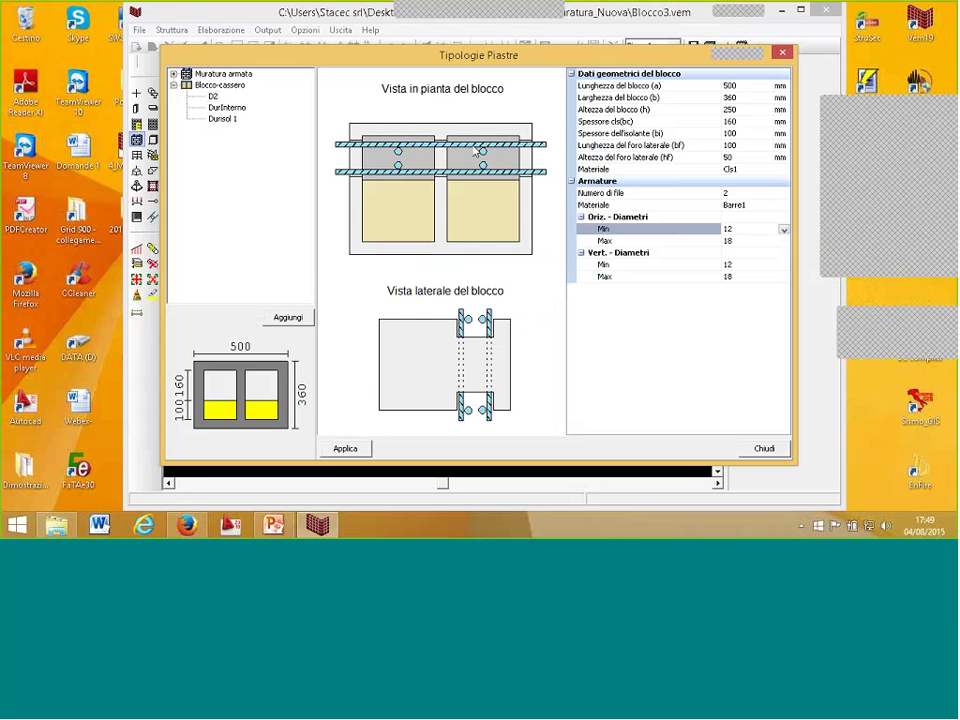
{"action": "left_click", "coordinate": [783, 53]}
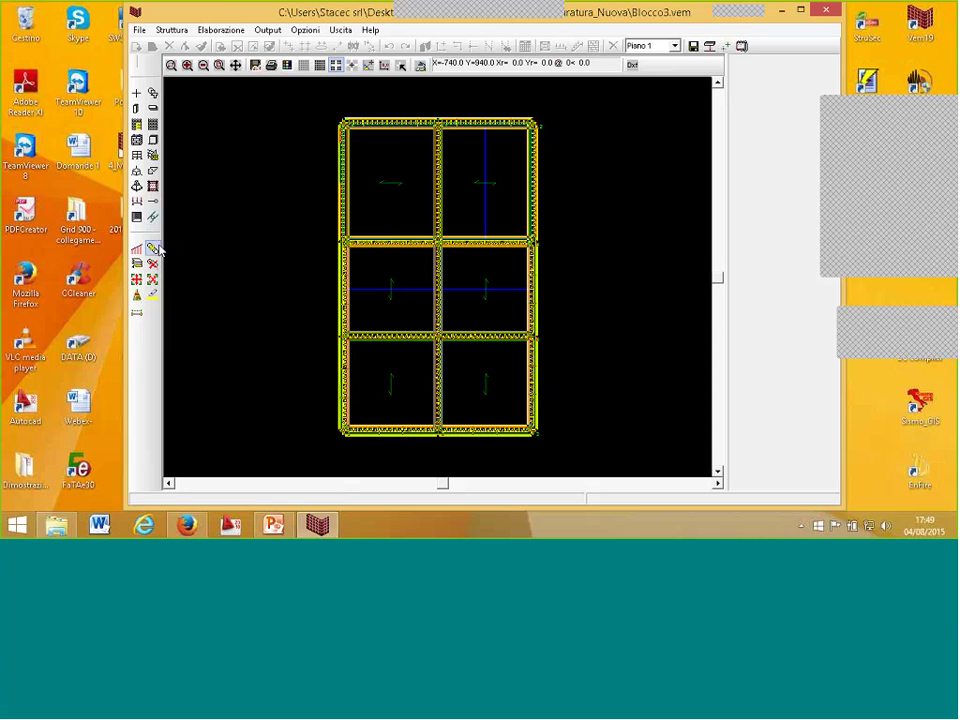
- Examine which formwork-block types are assigned to wall 1-2 and the other perimeter walls on Piano 1
{"action": "left_click", "coordinate": [153, 140]}
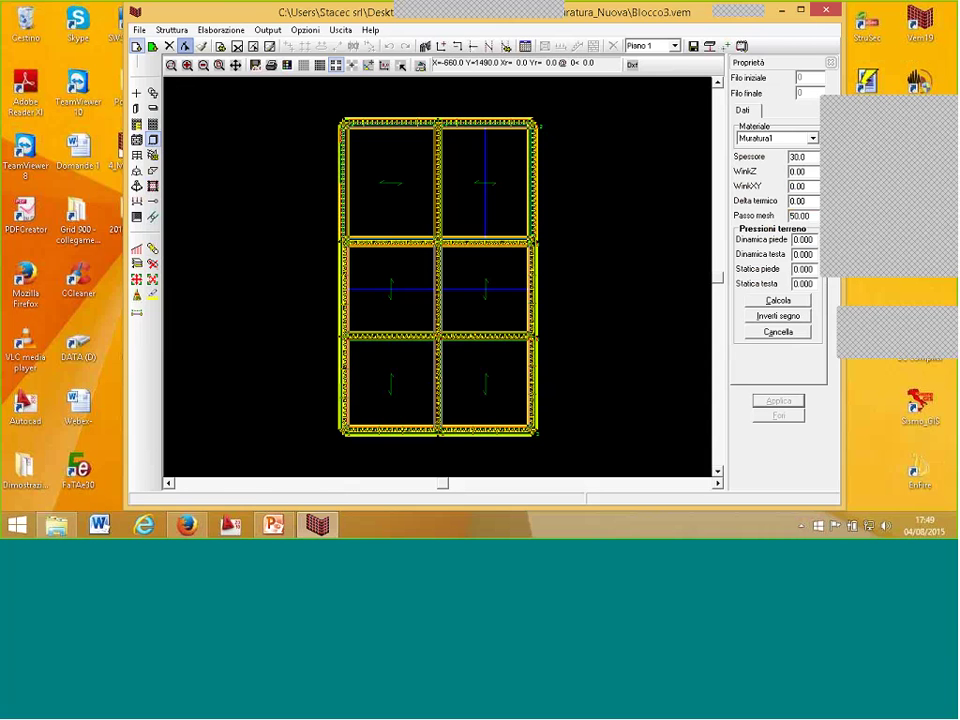
{"action": "left_click", "coordinate": [369, 430]}
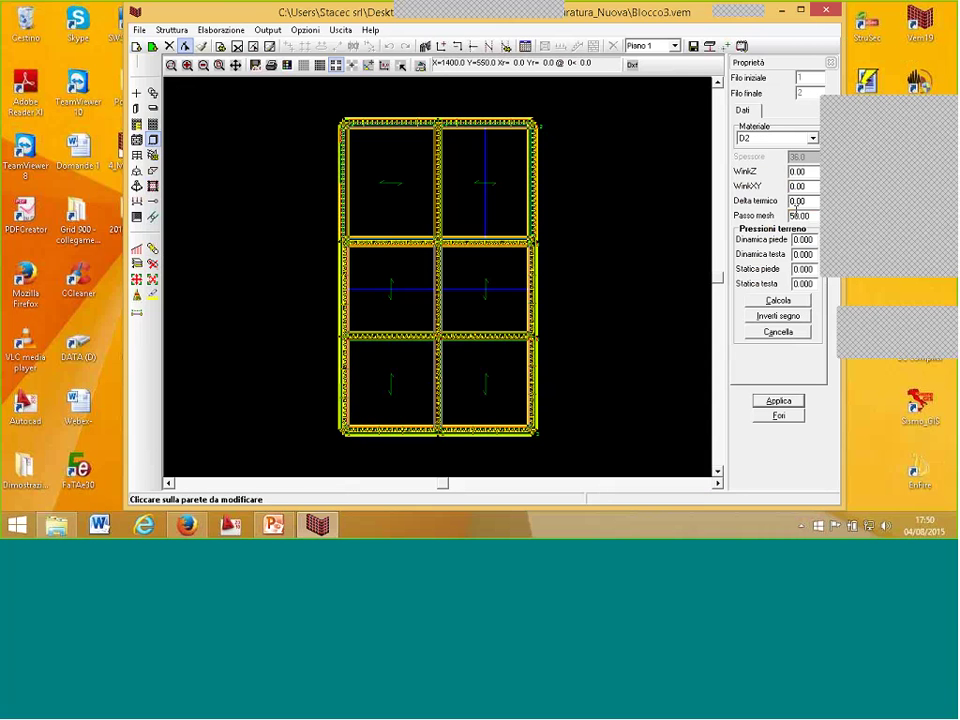
{"action": "left_click", "coordinate": [334, 387]}
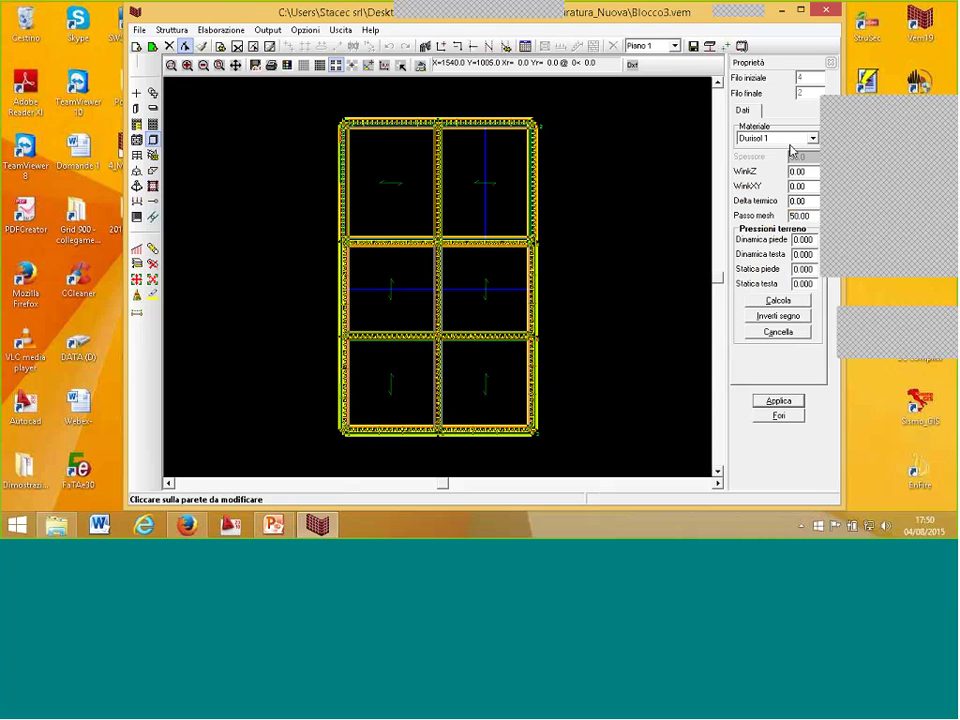
{"action": "left_click", "coordinate": [532, 372]}
{"action": "left_click", "coordinate": [375, 431]}
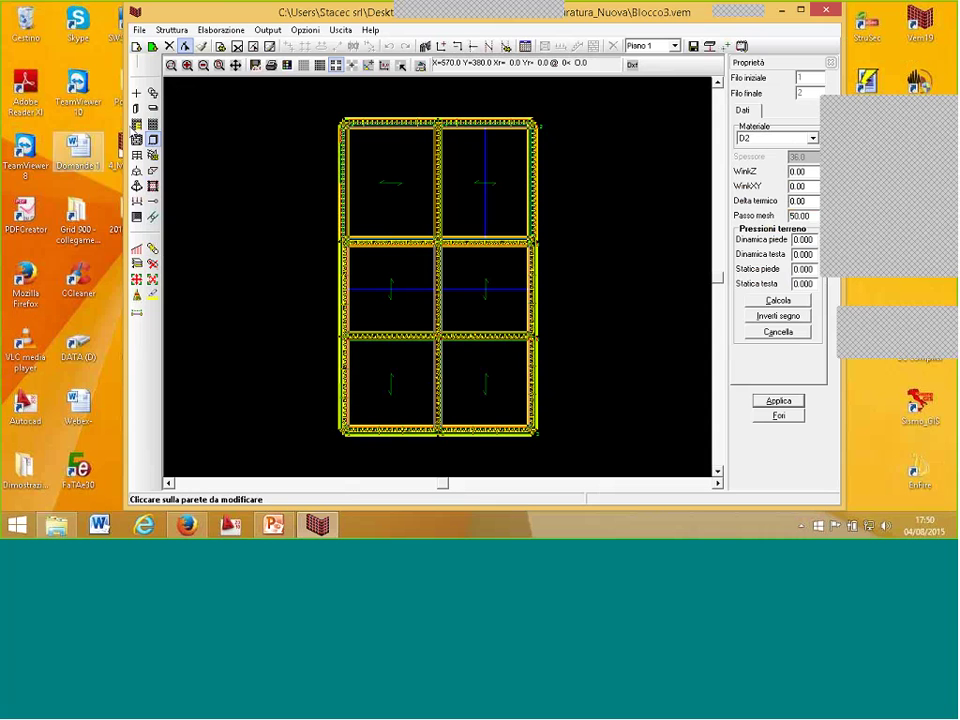
- Show Blocco3's check results as a solid model
{"action": "left_click", "coordinate": [267, 29]}
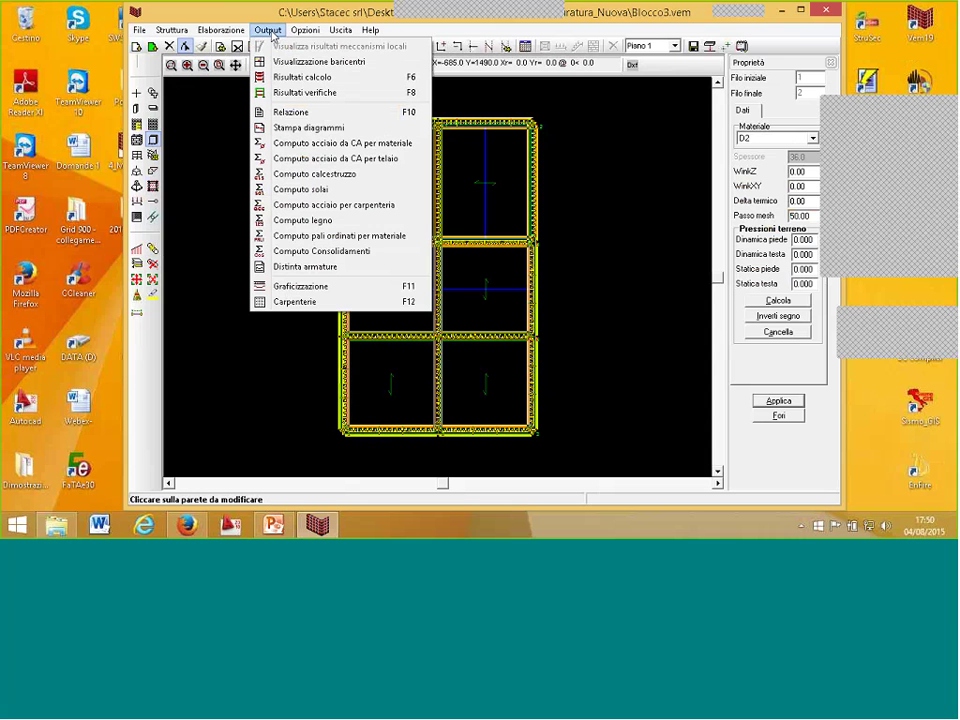
{"action": "left_click", "coordinate": [289, 92]}
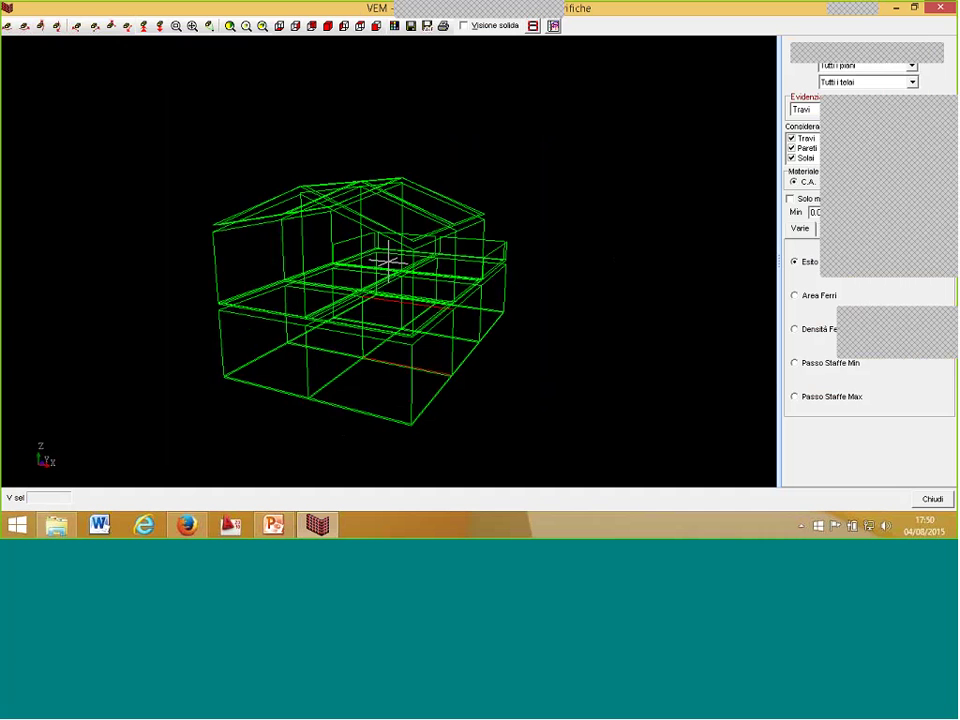
{"action": "left_click", "coordinate": [464, 25]}
- Examine the instability check of ground-floor wall 1-2 and its outcome in a reduced results window
{"action": "left_click", "coordinate": [287, 362]}
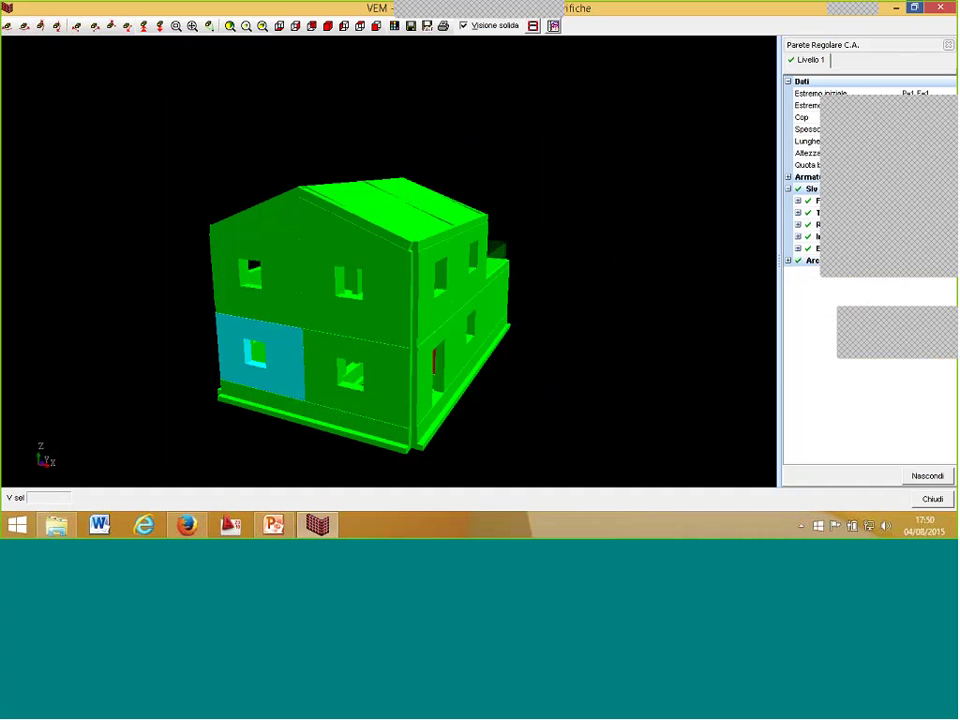
{"action": "left_click", "coordinate": [920, 12]}
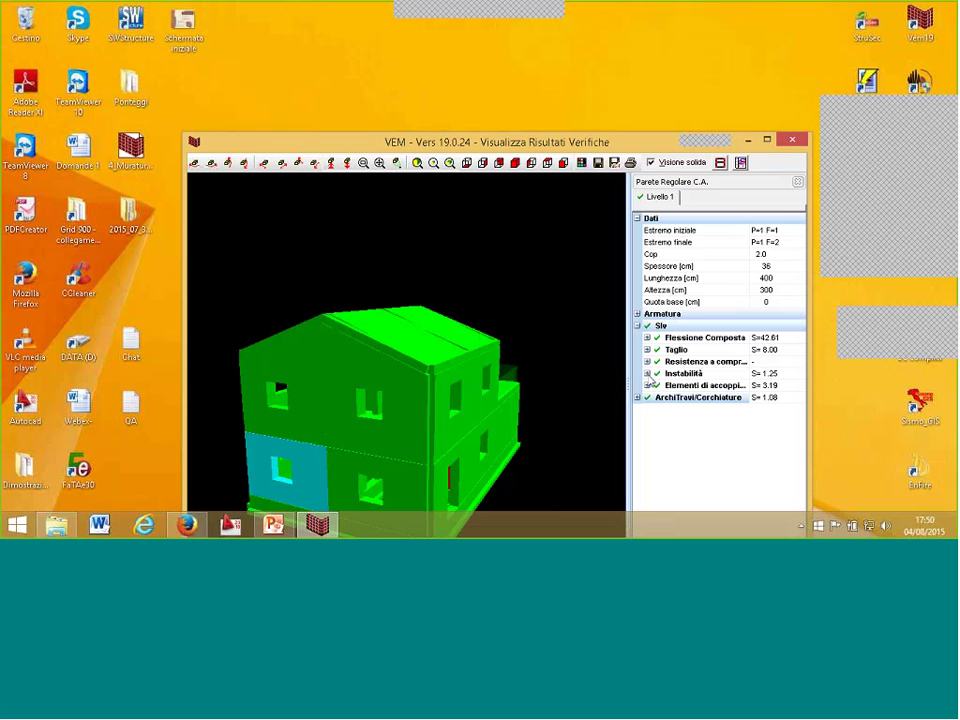
{"action": "left_click", "coordinate": [647, 373]}
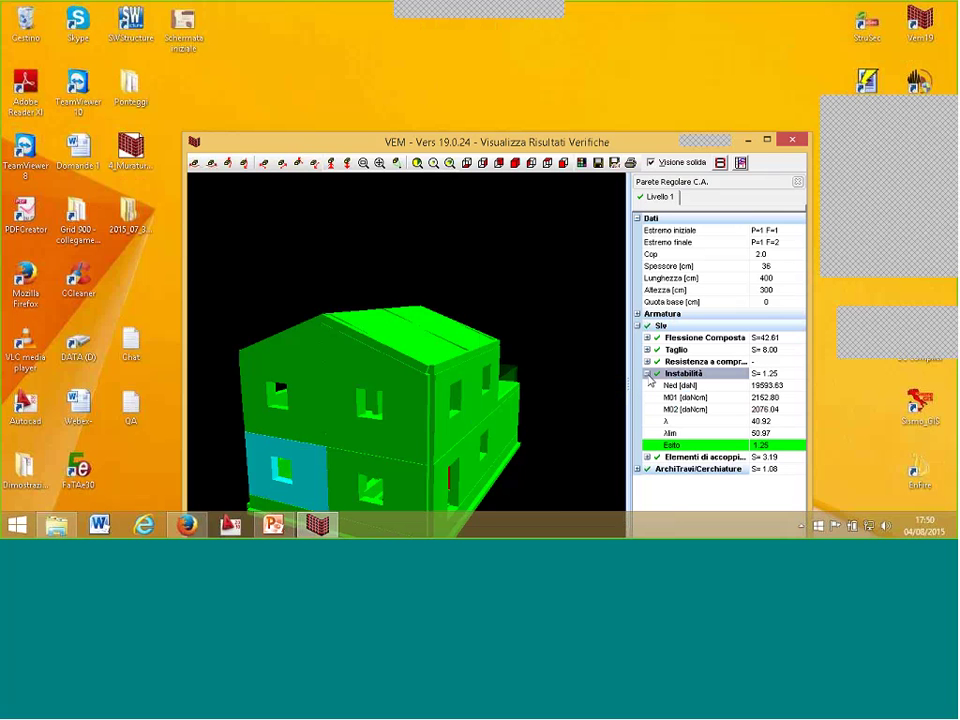
{"action": "left_click", "coordinate": [775, 447]}
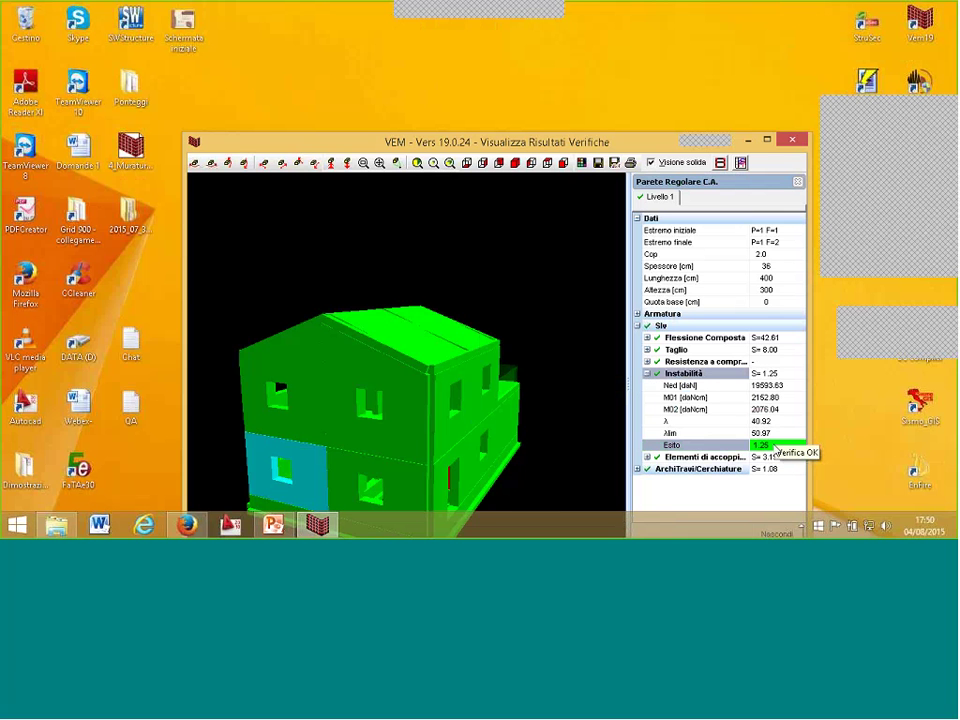
{"action": "left_click", "coordinate": [305, 465]}
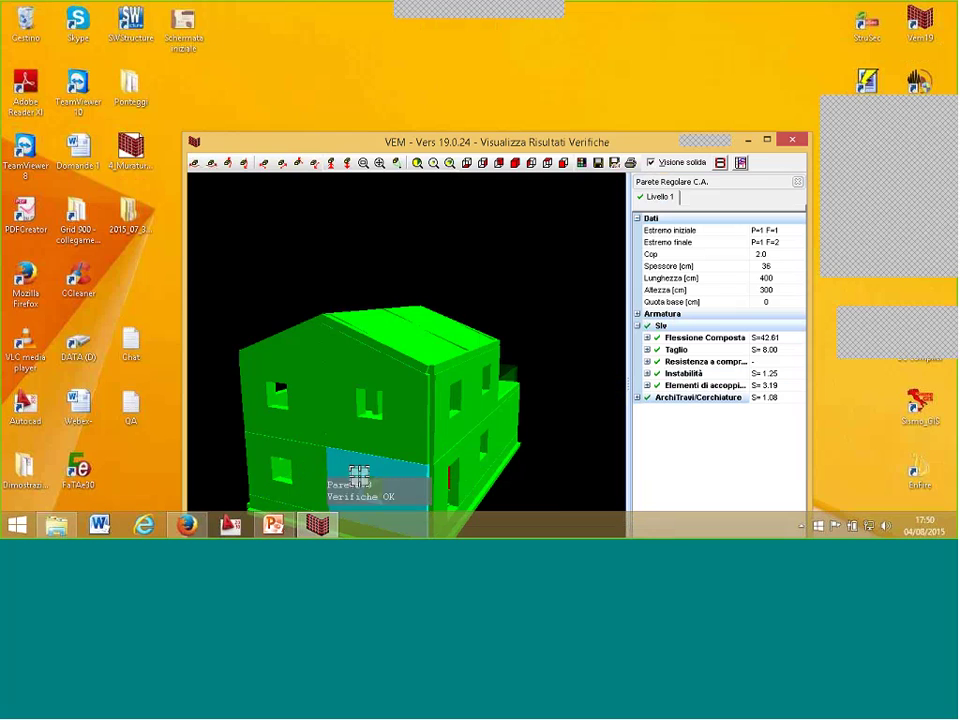
- Examine the building's side facade and the checks of a roof slab field, and close the check results
{"action": "middle_click_drag", "start_coordinate": [540, 431], "coordinate": [430, 245]}
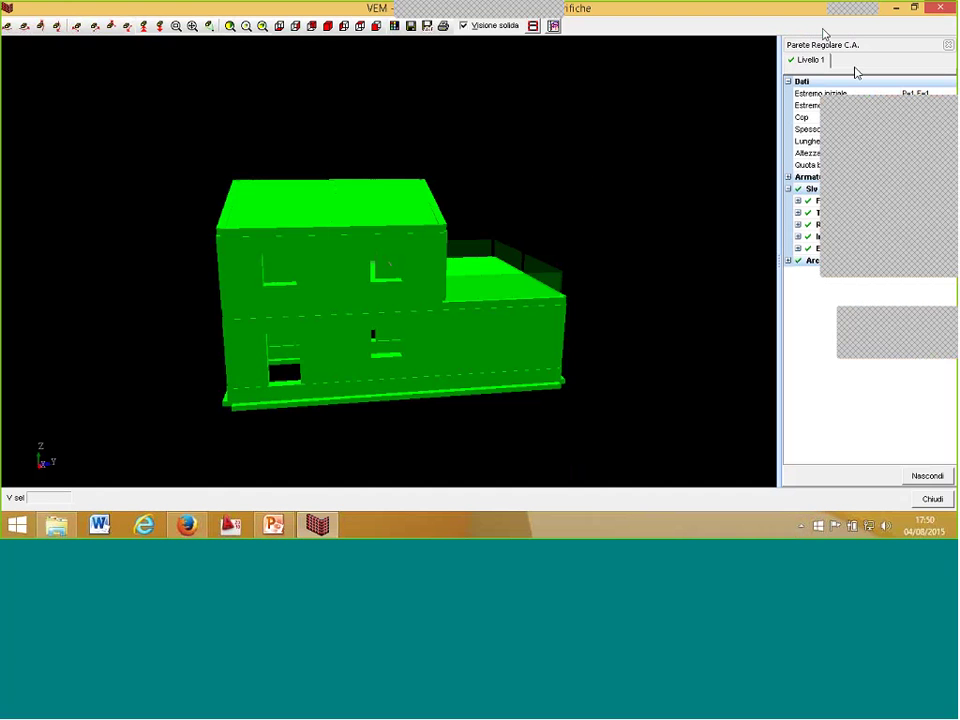
{"action": "left_click", "coordinate": [406, 190]}
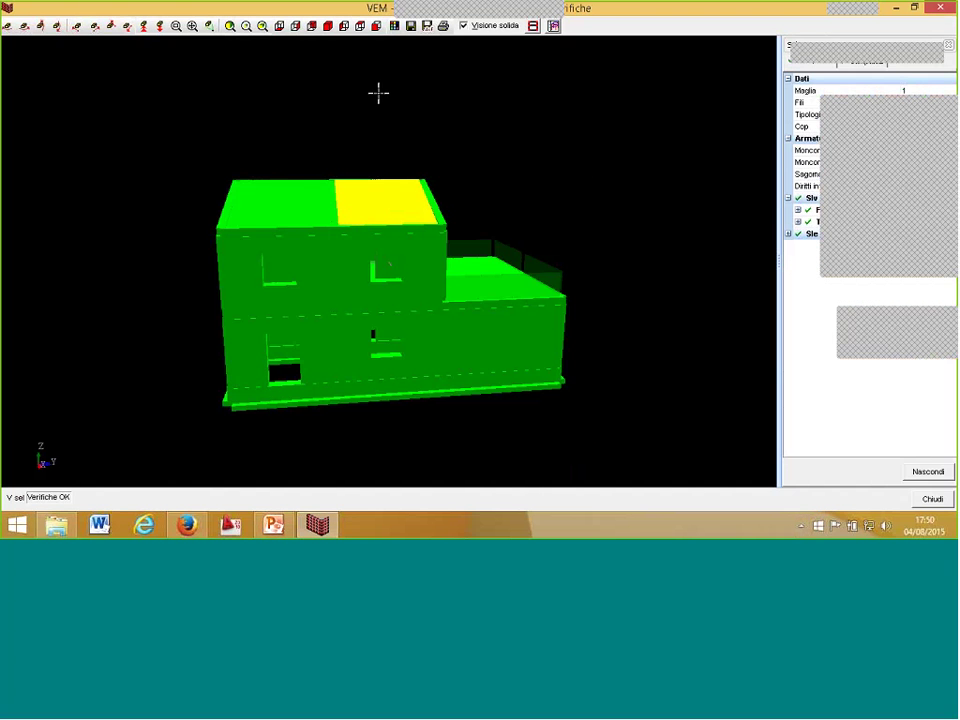
{"action": "left_click_drag", "start_coordinate": [377, 92], "coordinate": [377, 92]}
{"action": "key", "text": "alt+F4"}
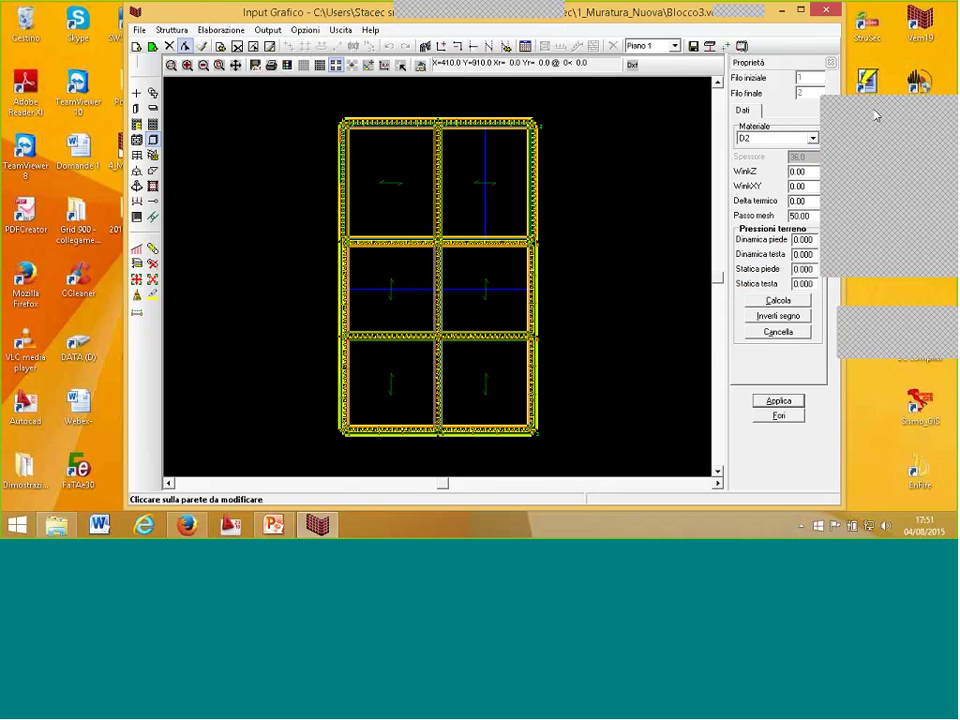
{"action": "key", "text": "Escape"}
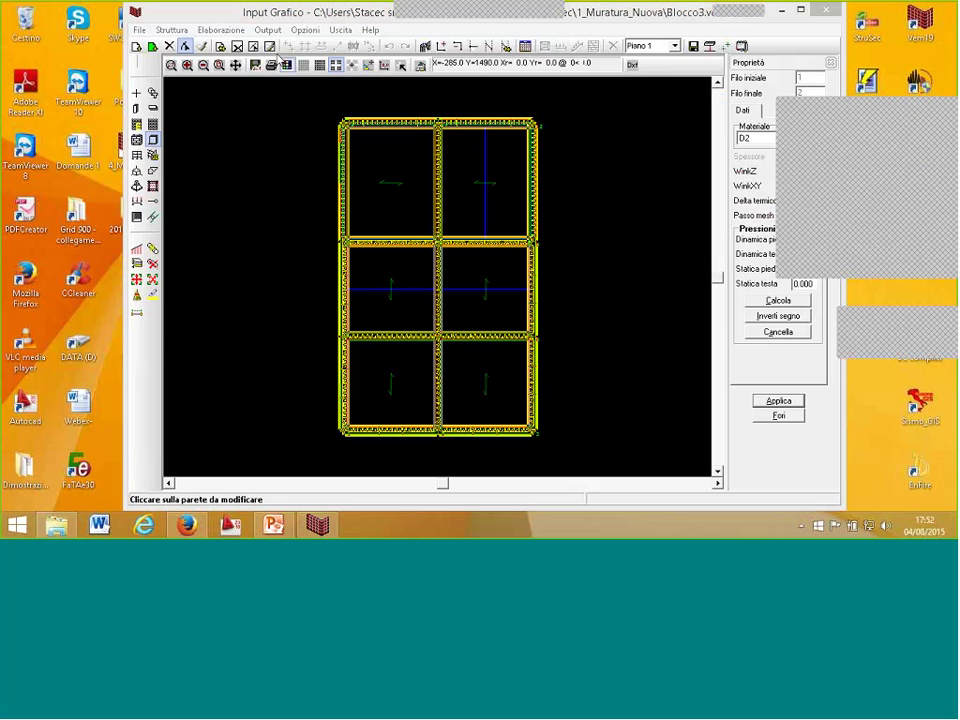
- Open the material types and examine the properties of the Muratura1 masonry
{"action": "left_click", "coordinate": [171, 30]}
{"action": "left_click", "coordinate": [190, 92]}
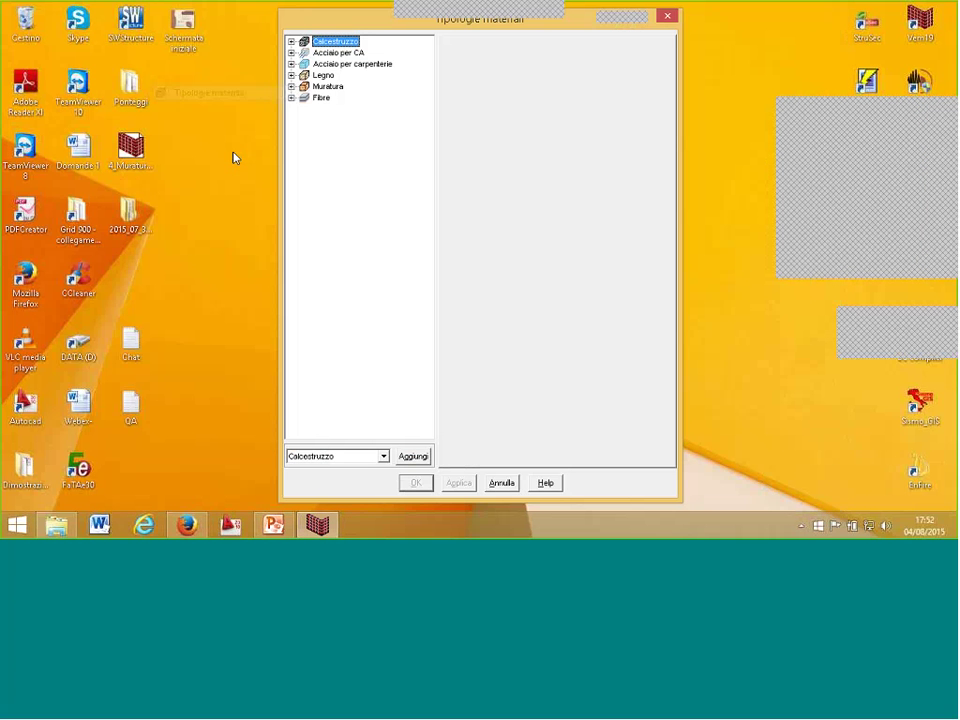
{"action": "left_click", "coordinate": [341, 97]}
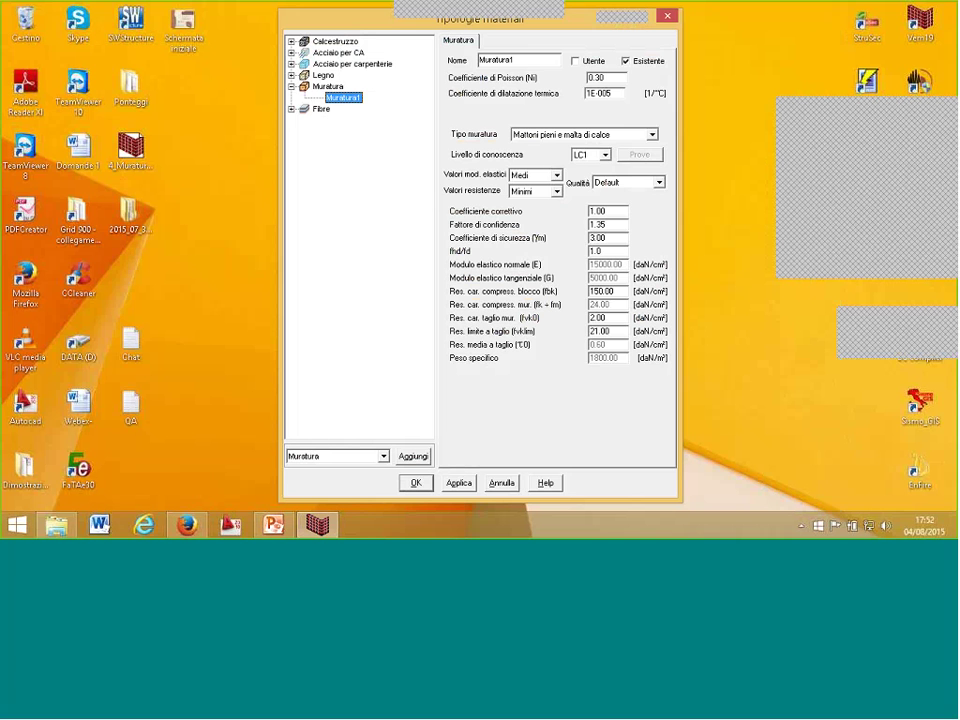
- Try Pietra tenera as the masonry type of Muratura1
{"action": "left_click", "coordinate": [651, 134]}
{"action": "left_click_drag", "start_coordinate": [658, 184], "coordinate": [660, 171]}
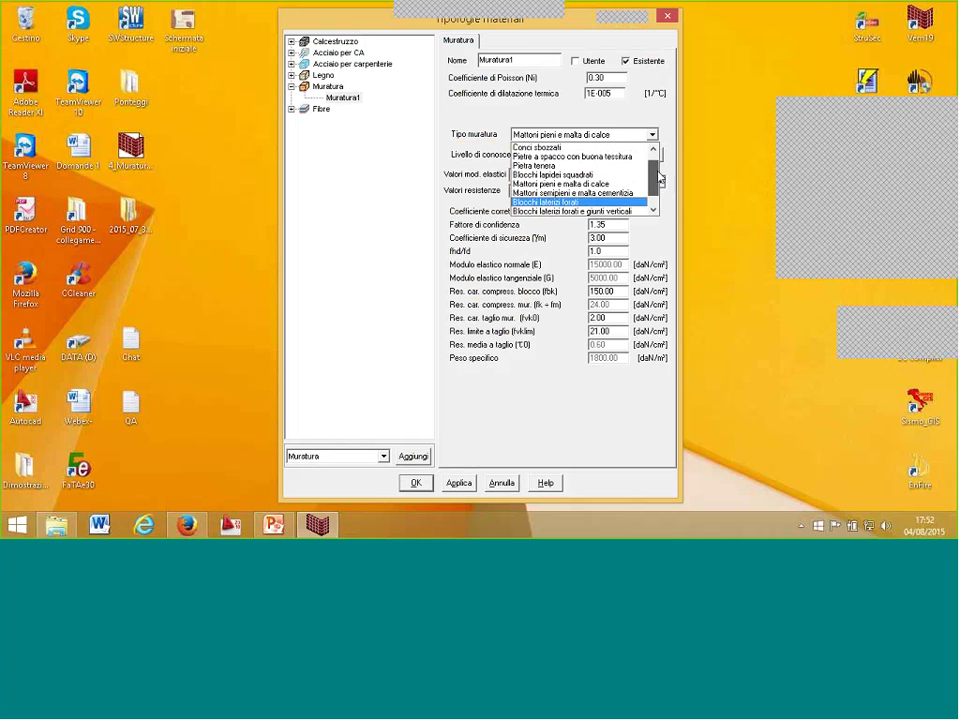
{"action": "left_click", "coordinate": [555, 166]}
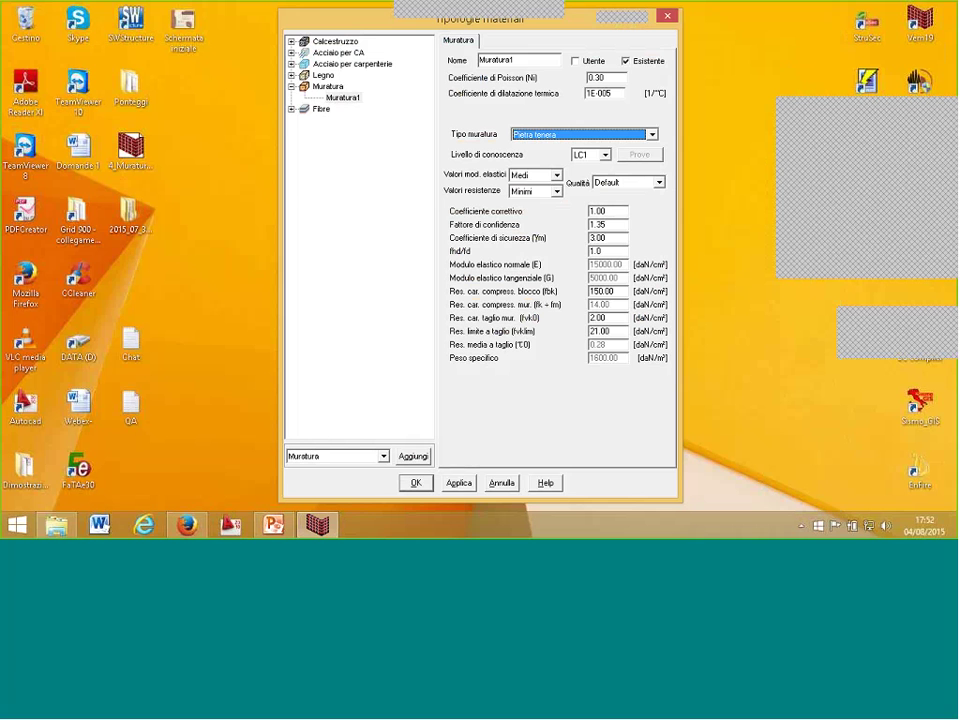
- Add a second masonry material, turn off its Esistente option, and compare it with Muratura1
{"action": "left_click", "coordinate": [413, 456]}
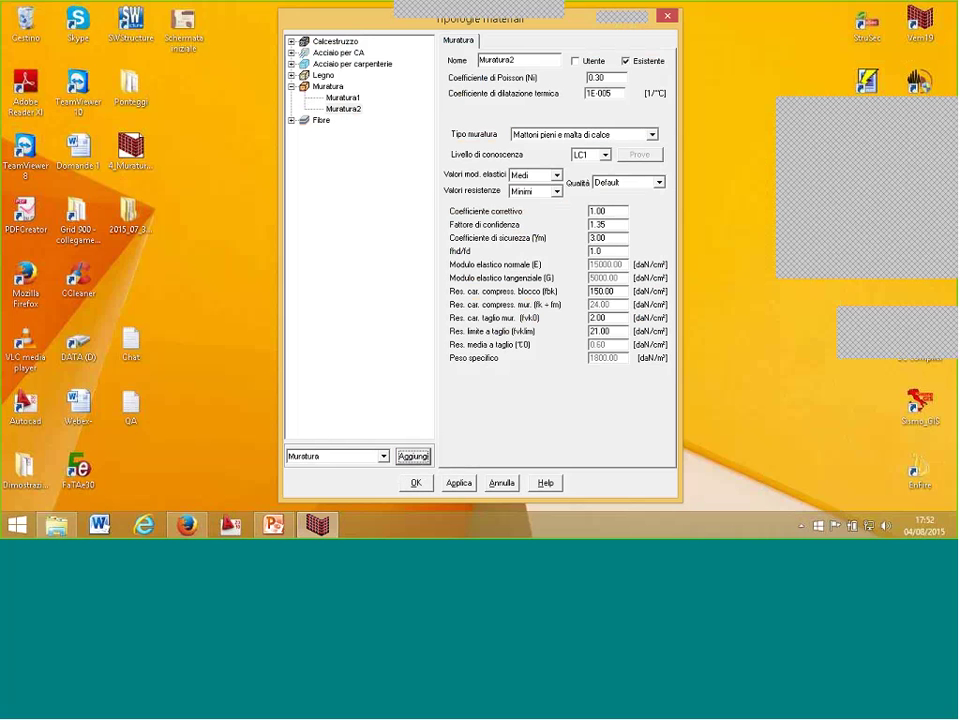
{"action": "left_click", "coordinate": [638, 62]}
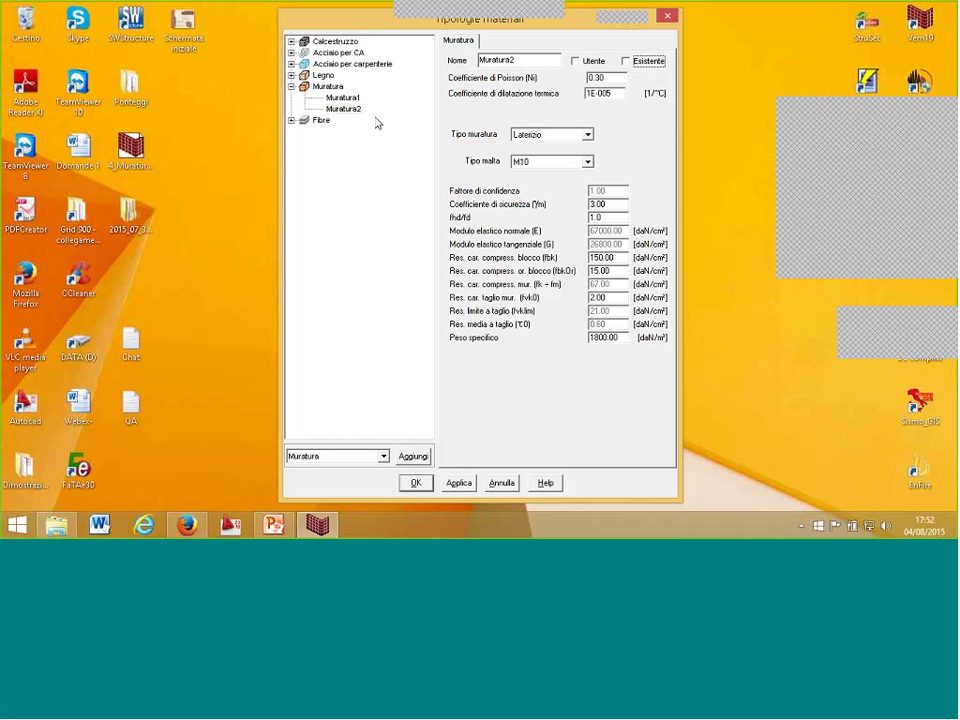
{"action": "left_click", "coordinate": [343, 98]}
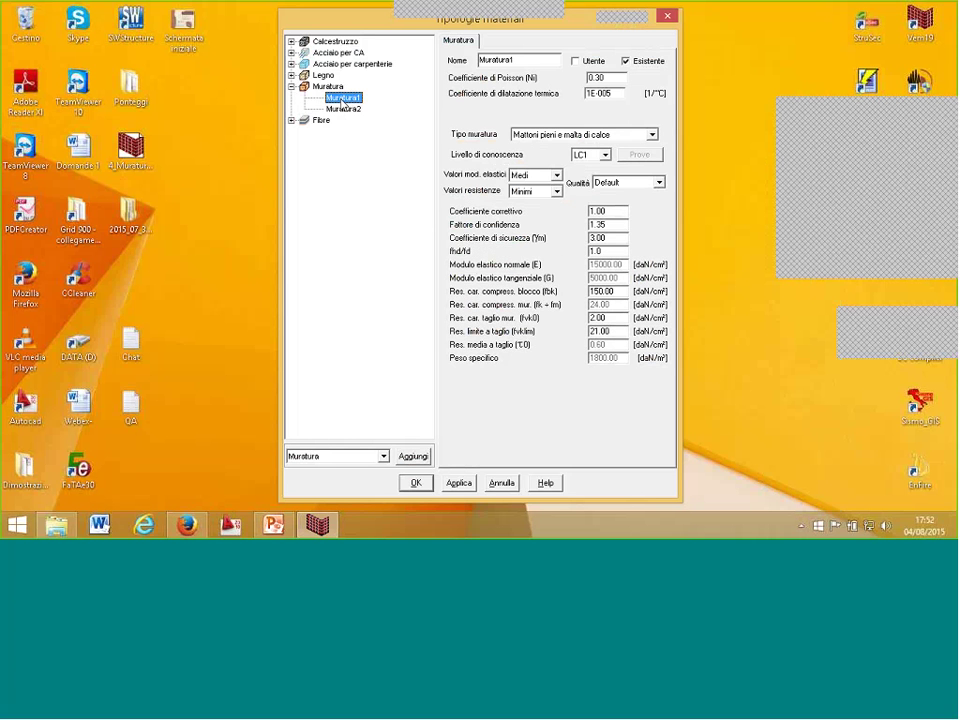
{"action": "left_click", "coordinate": [350, 109]}
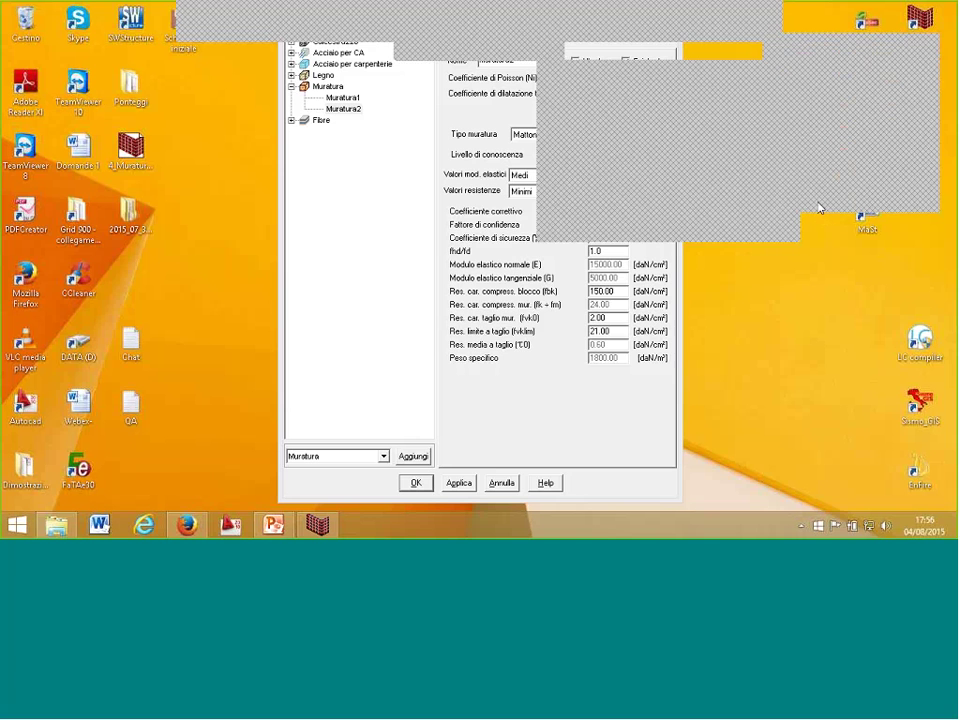
- End the webinar event for all participants
{"action": "left_click", "coordinate": [505, 327]}
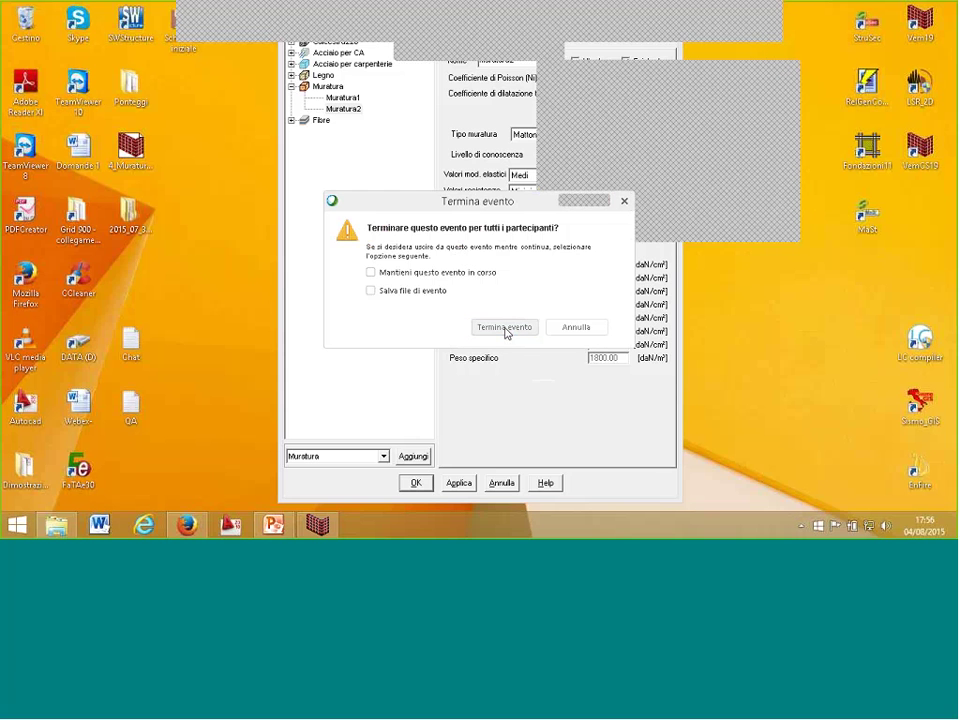